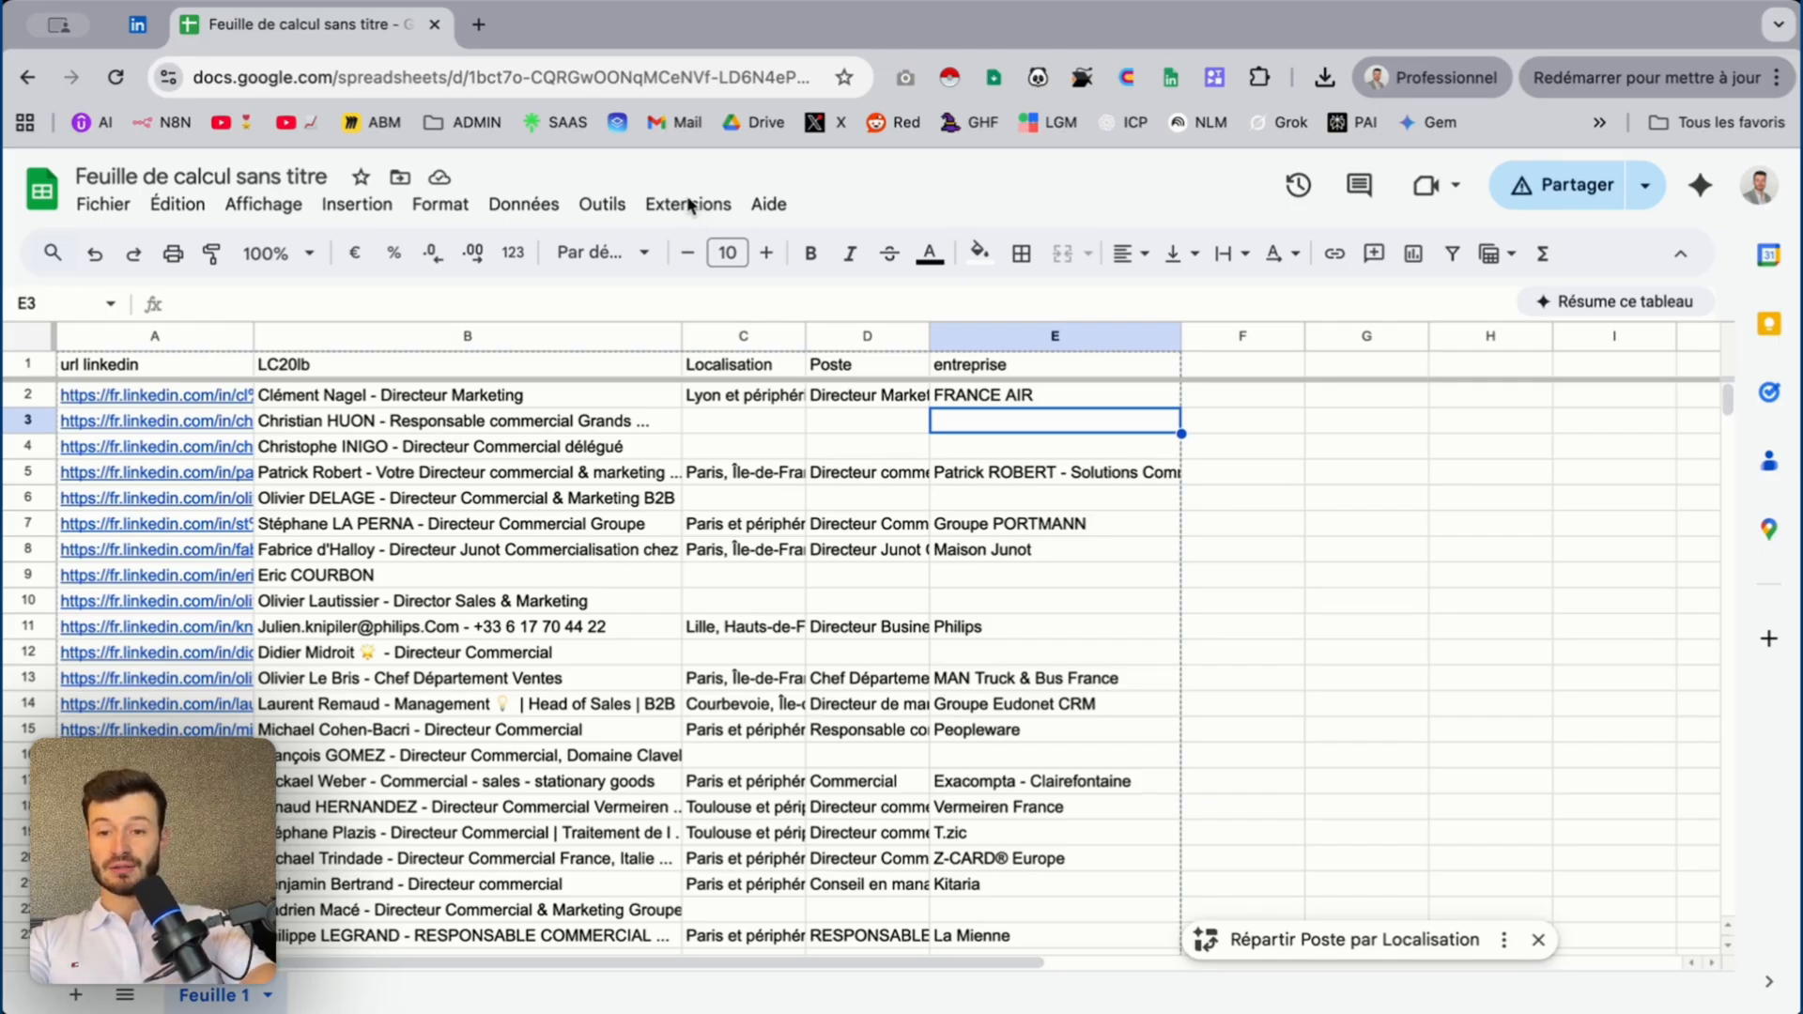
# Open the GPT for Sheets and Docs add-on beside the spreadsheet
pyautogui.click(690, 204)
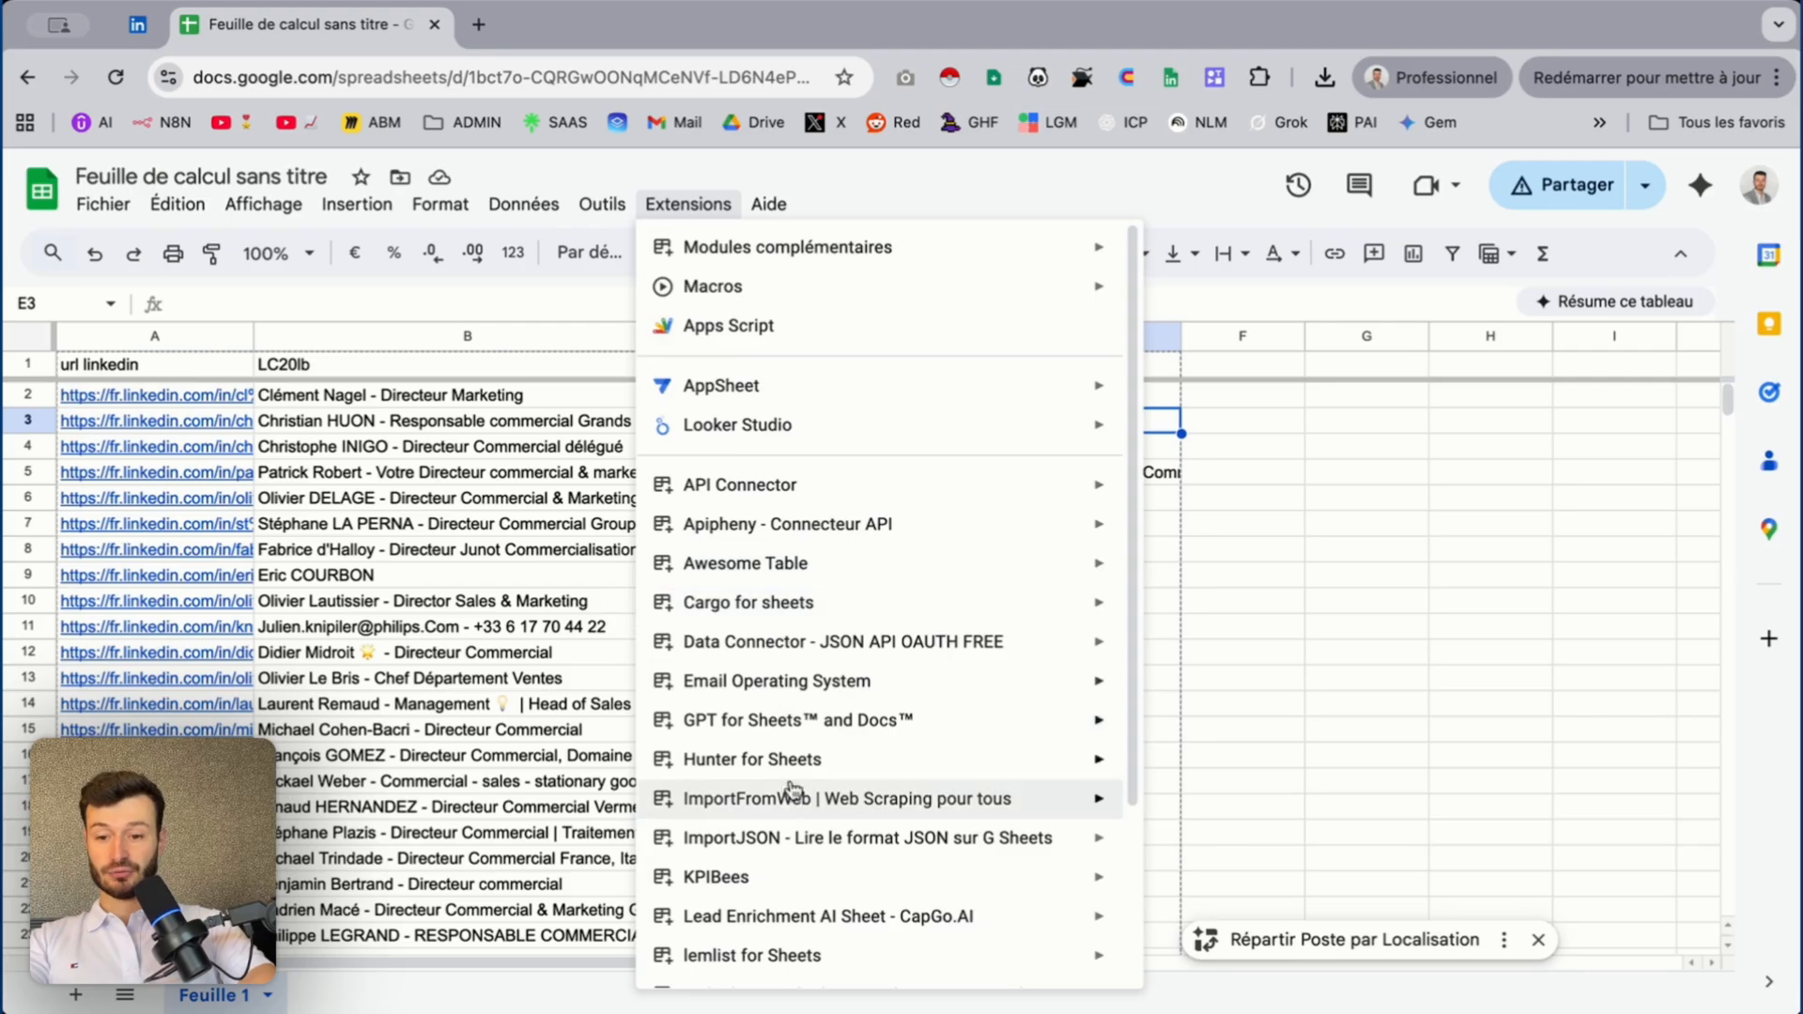
pyautogui.moveTo(821, 734)
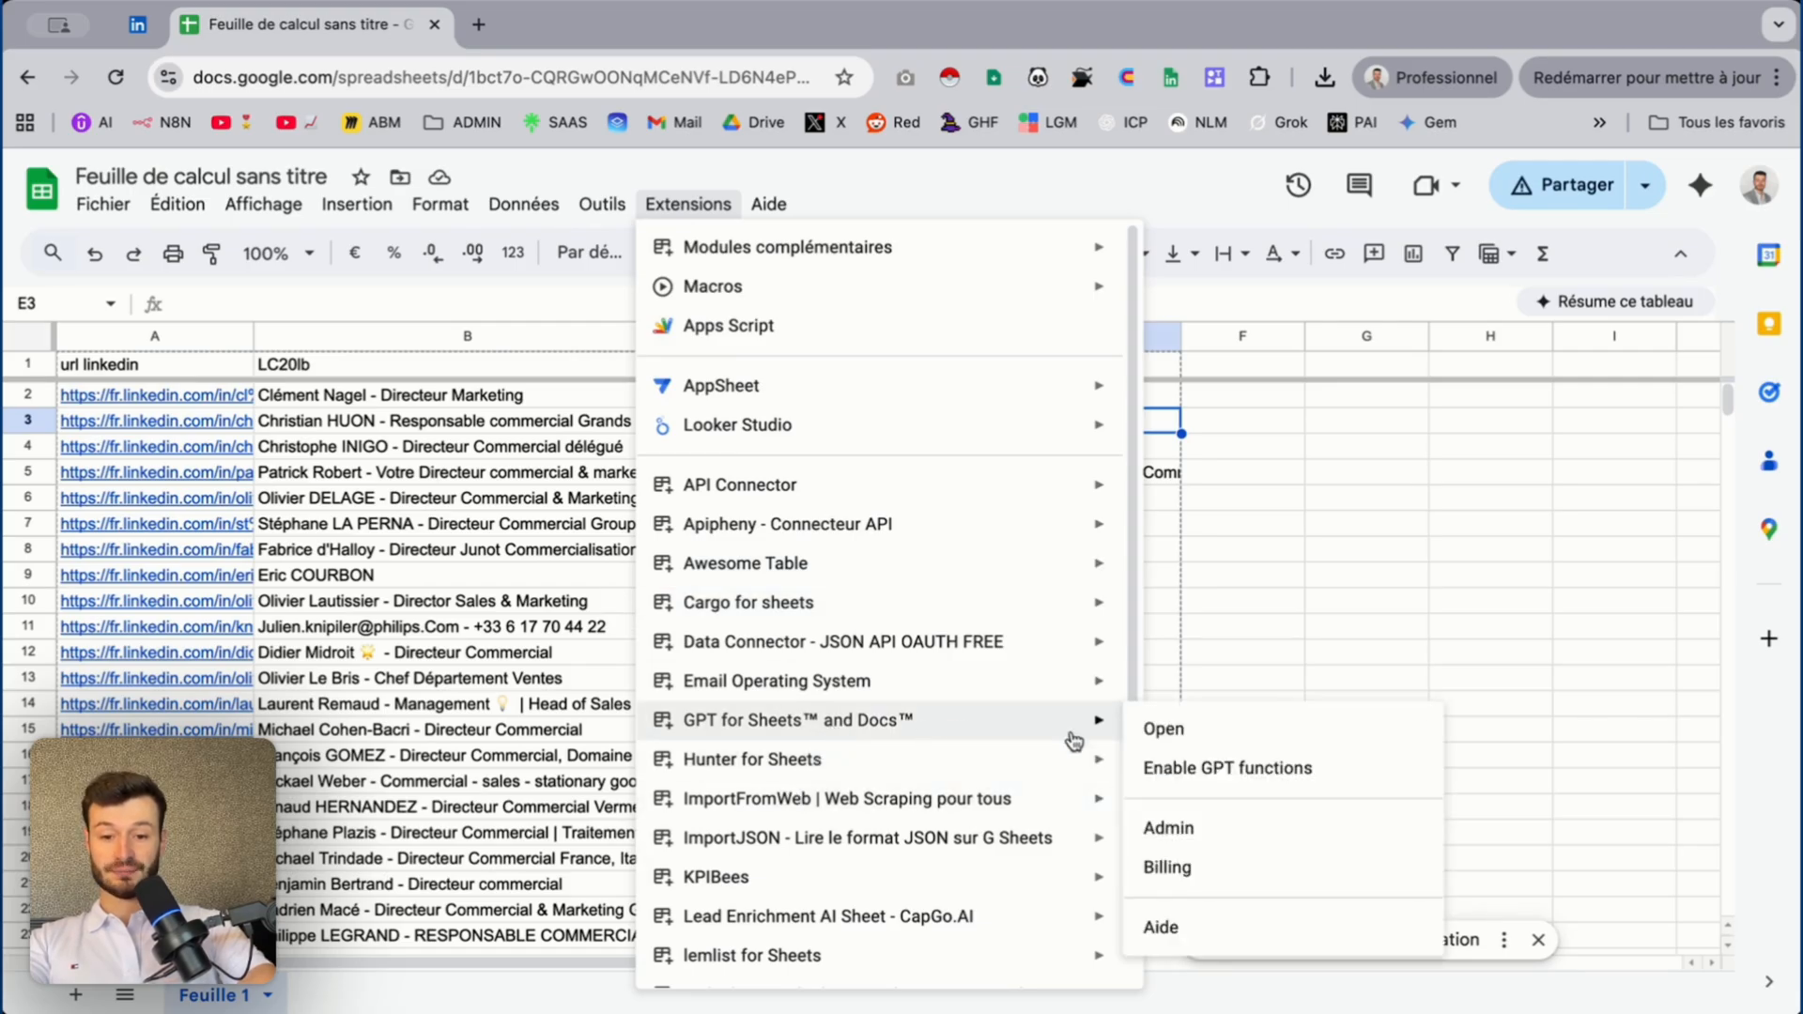
pyautogui.click(1165, 730)
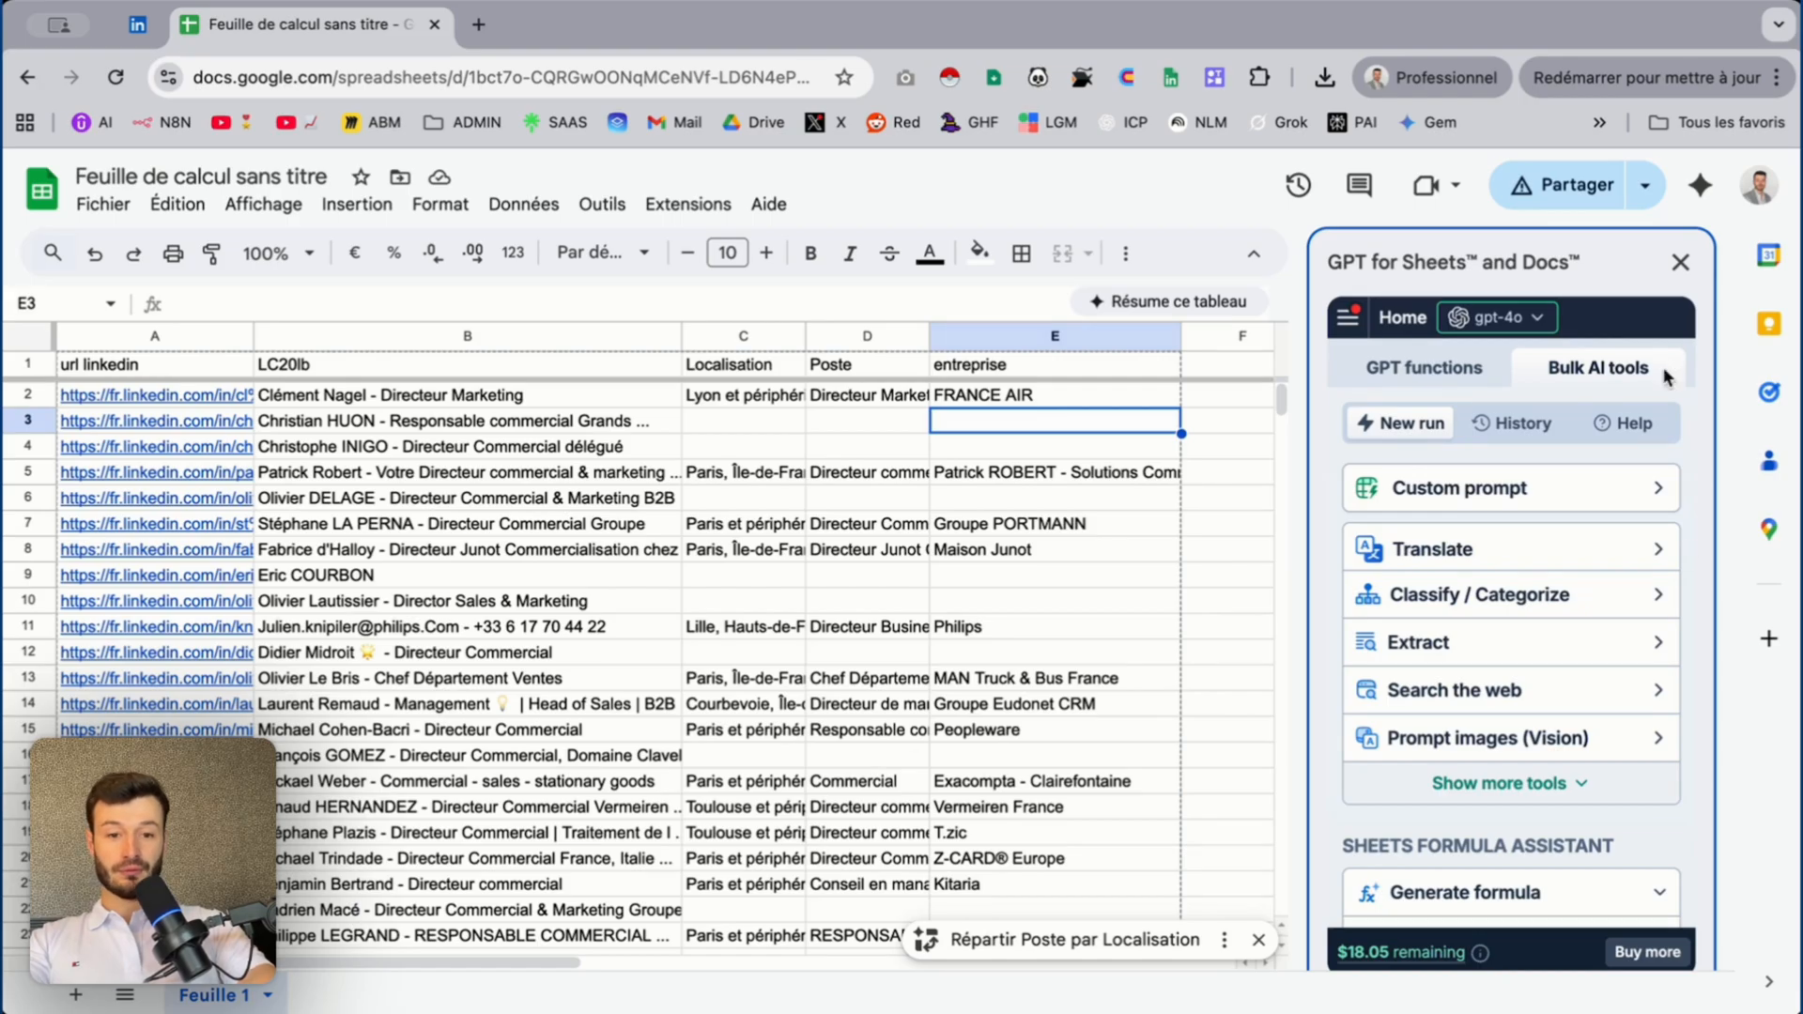
pyautogui.scroll(-2, 1472, 753)
pyautogui.scroll(2, 1472, 754)
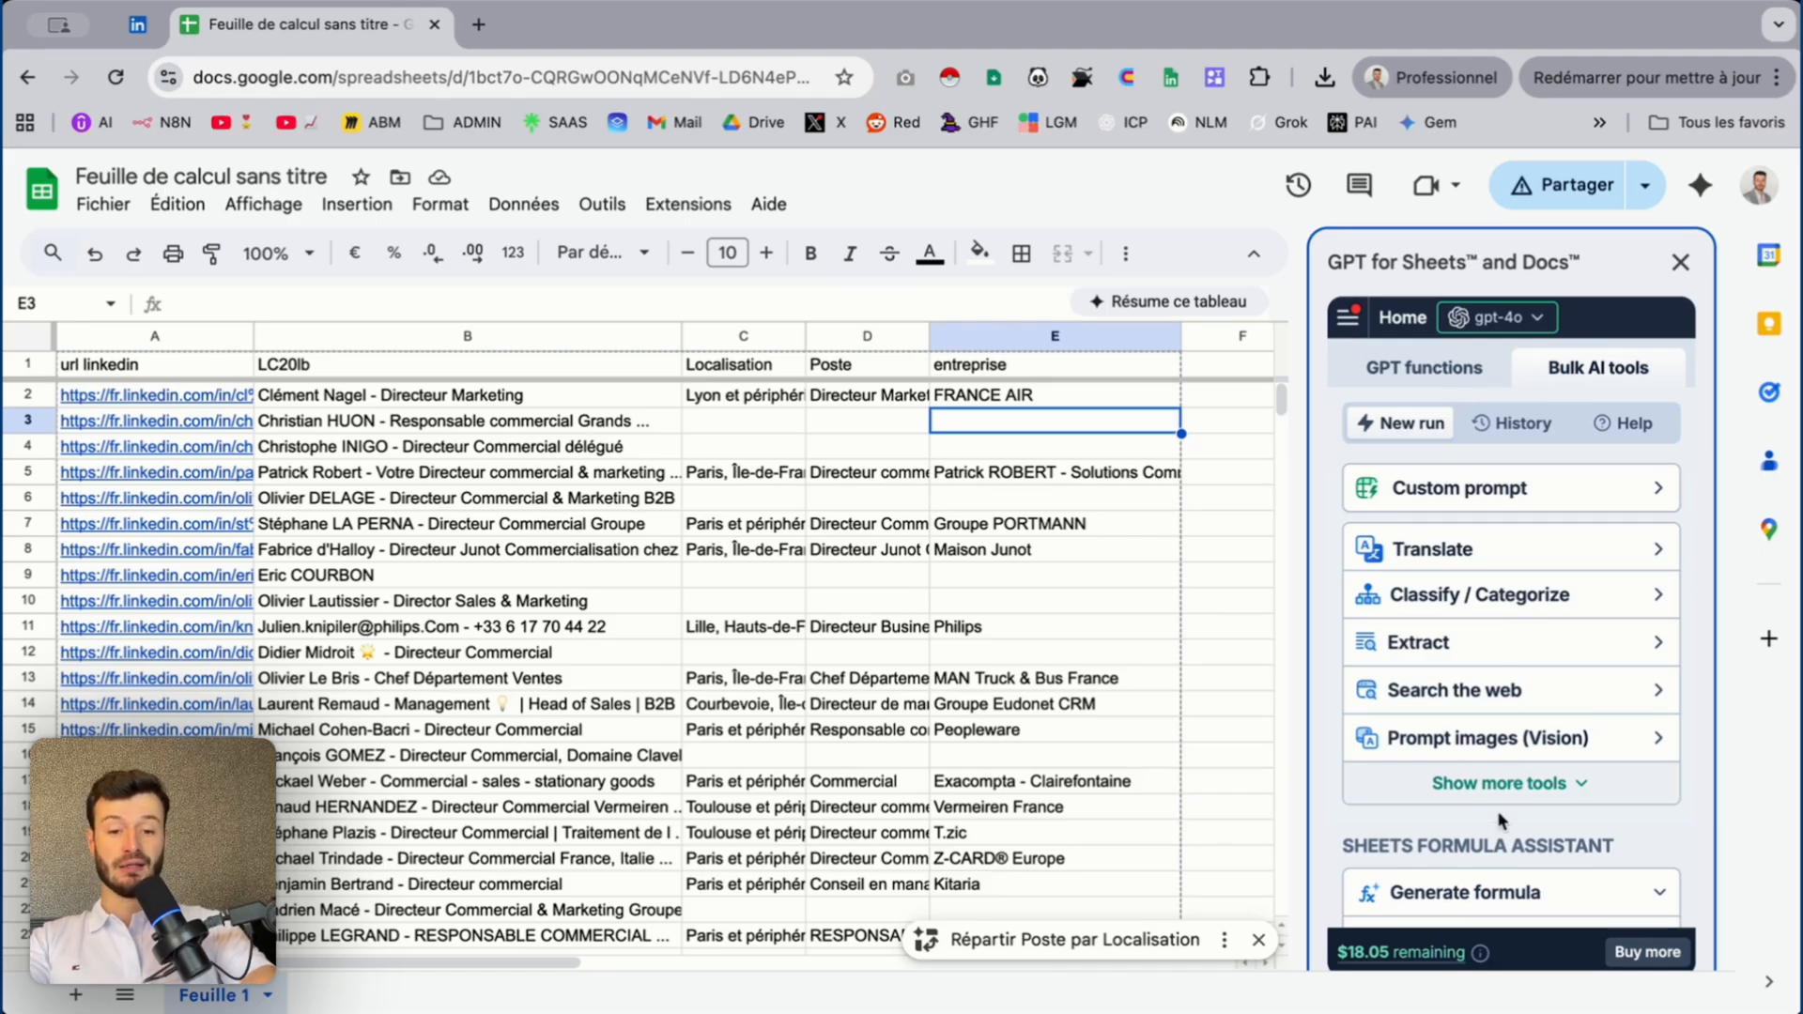
# Examine which AI models the add-on offers, both without an API key and with one's own key
pyautogui.click(1541, 324)
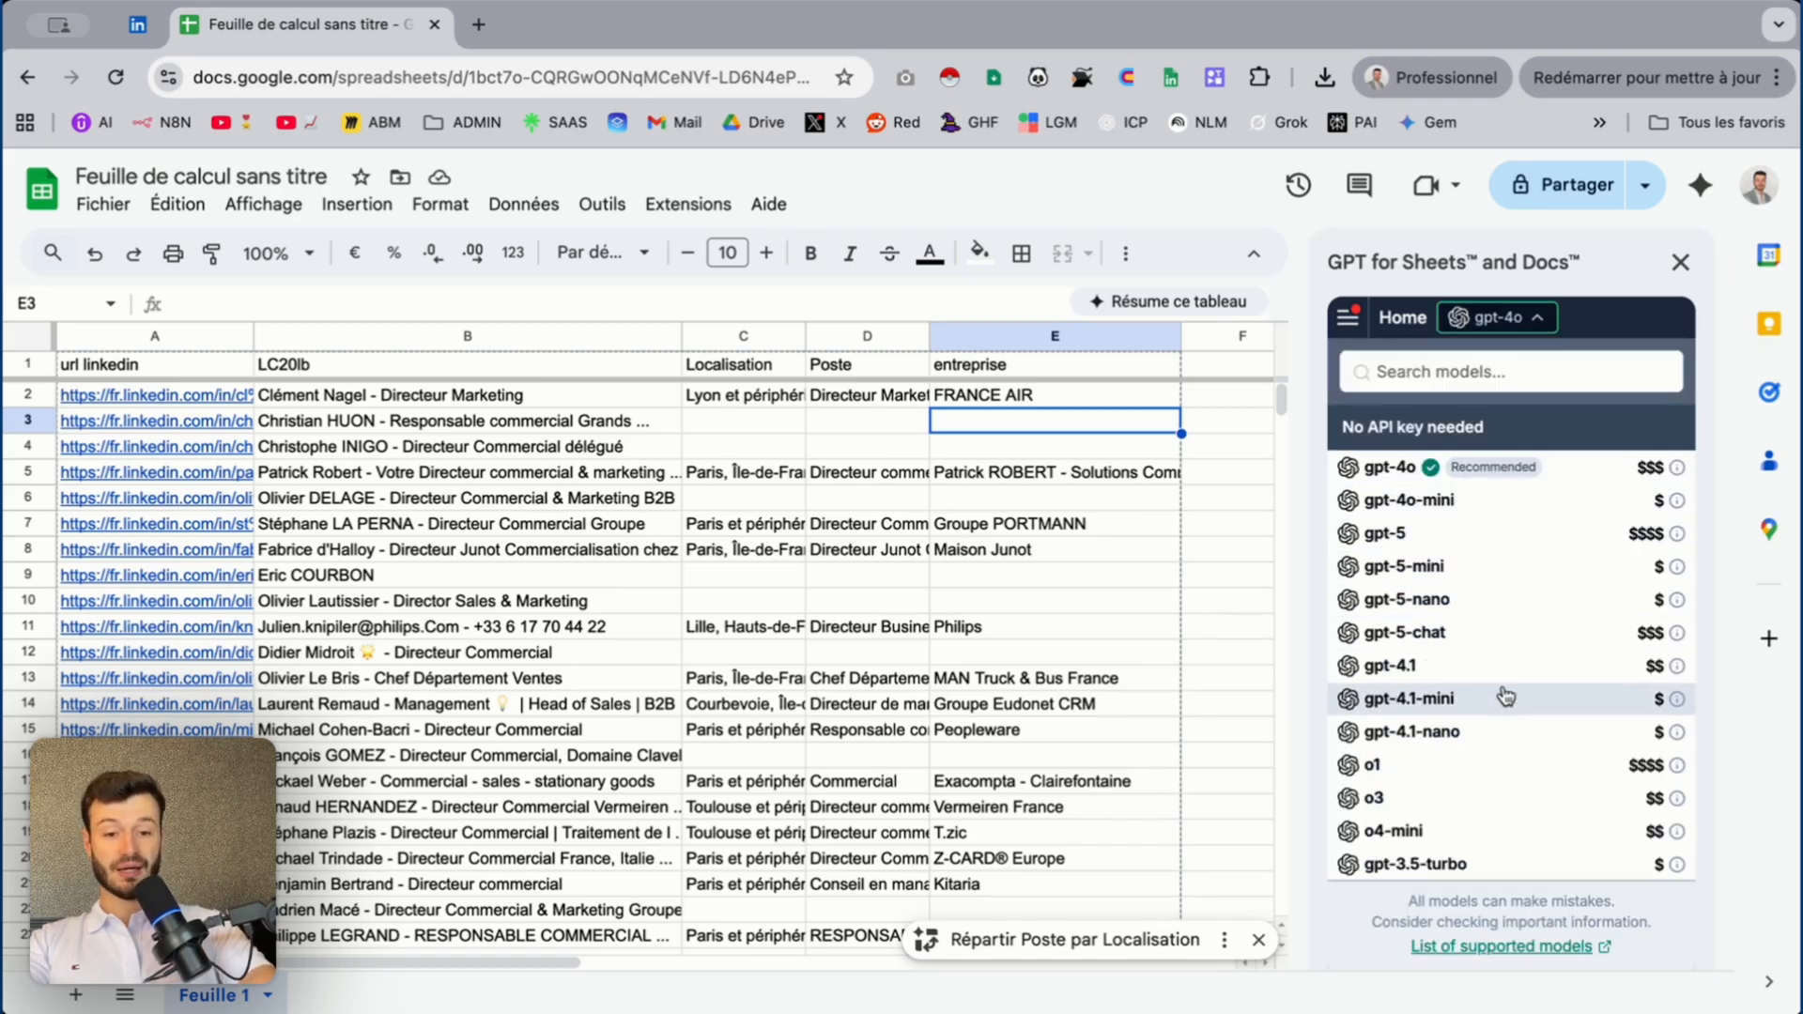
pyautogui.scroll(-4, 1502, 695)
pyautogui.scroll(-8, 1507, 695)
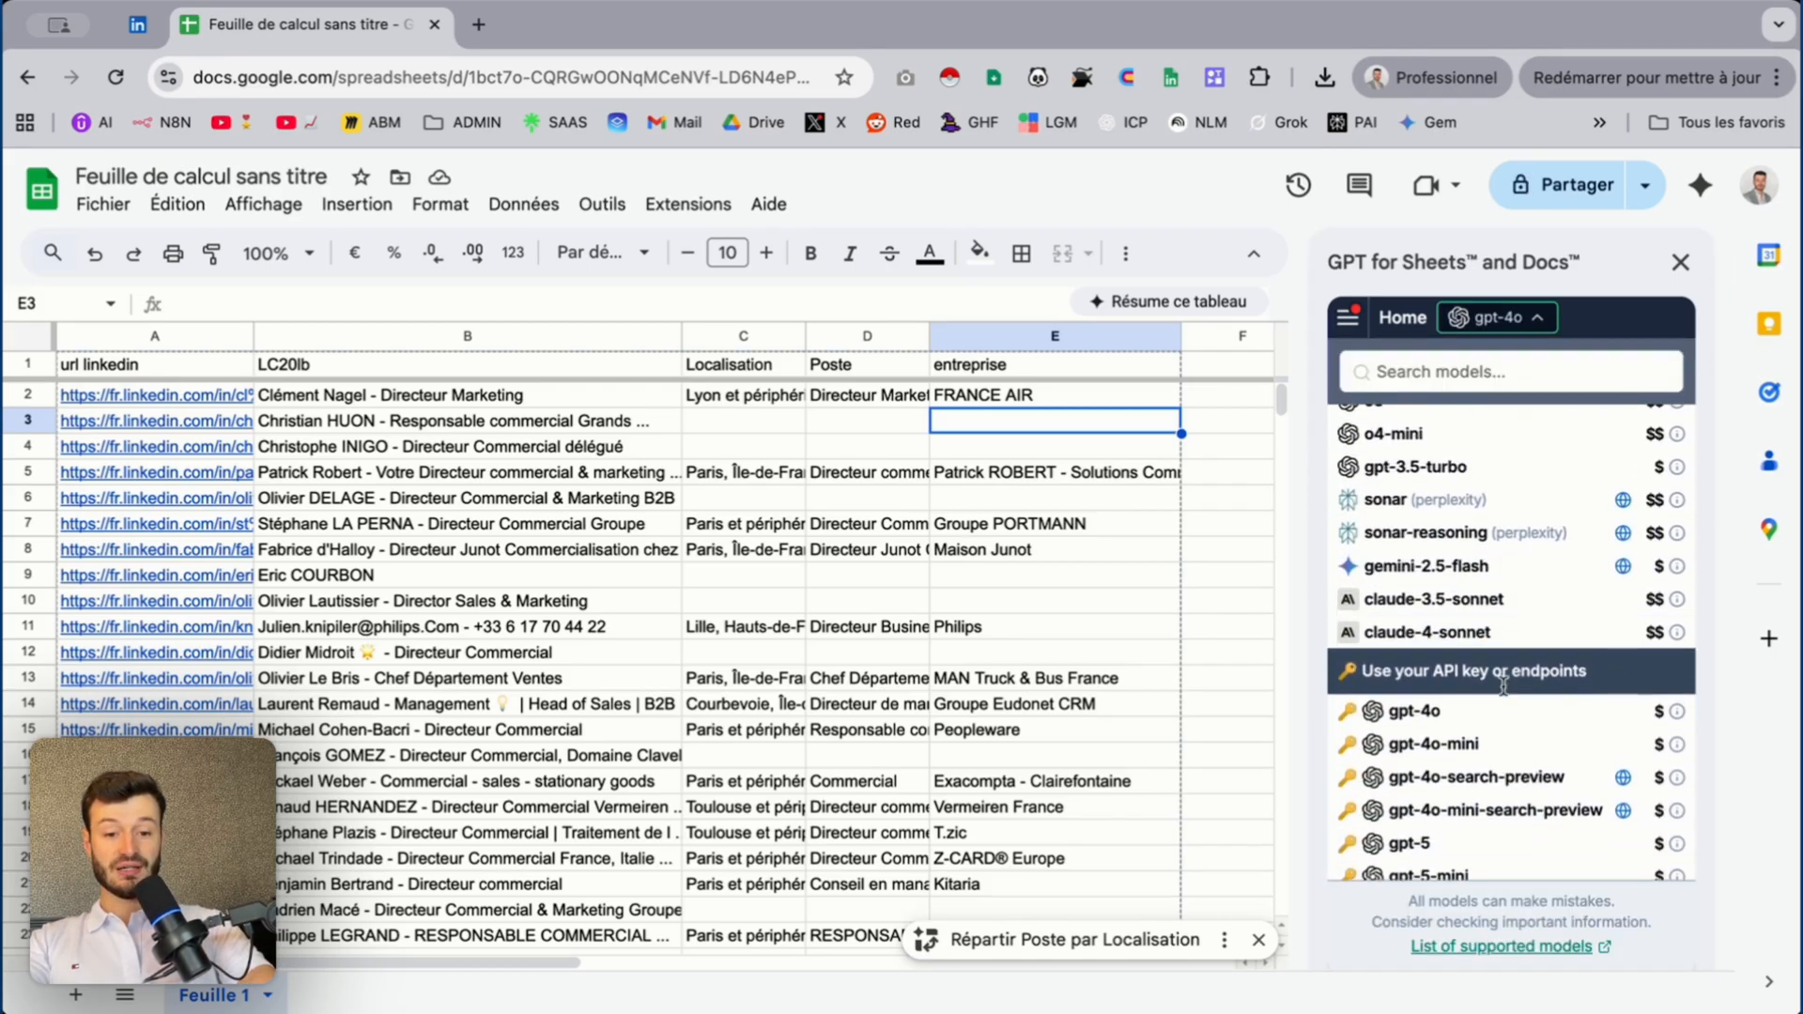
pyautogui.scroll(12, 1507, 695)
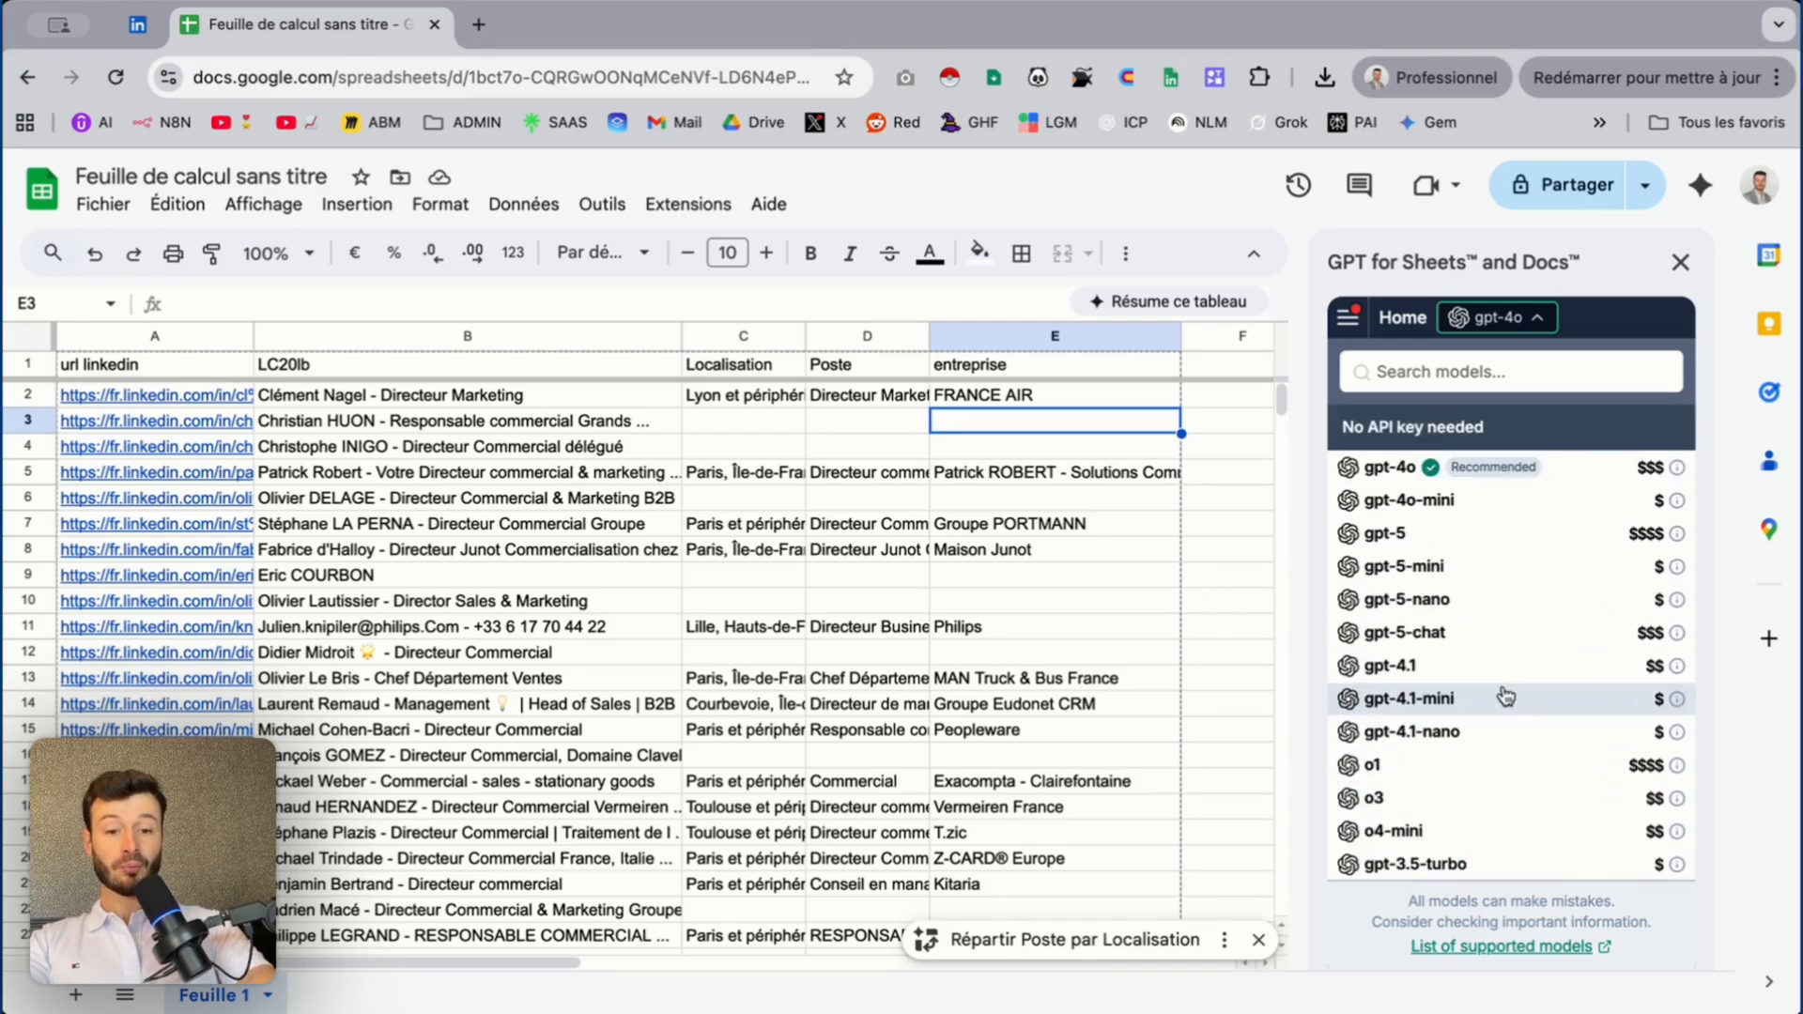
pyautogui.scroll(-5, 1502, 690)
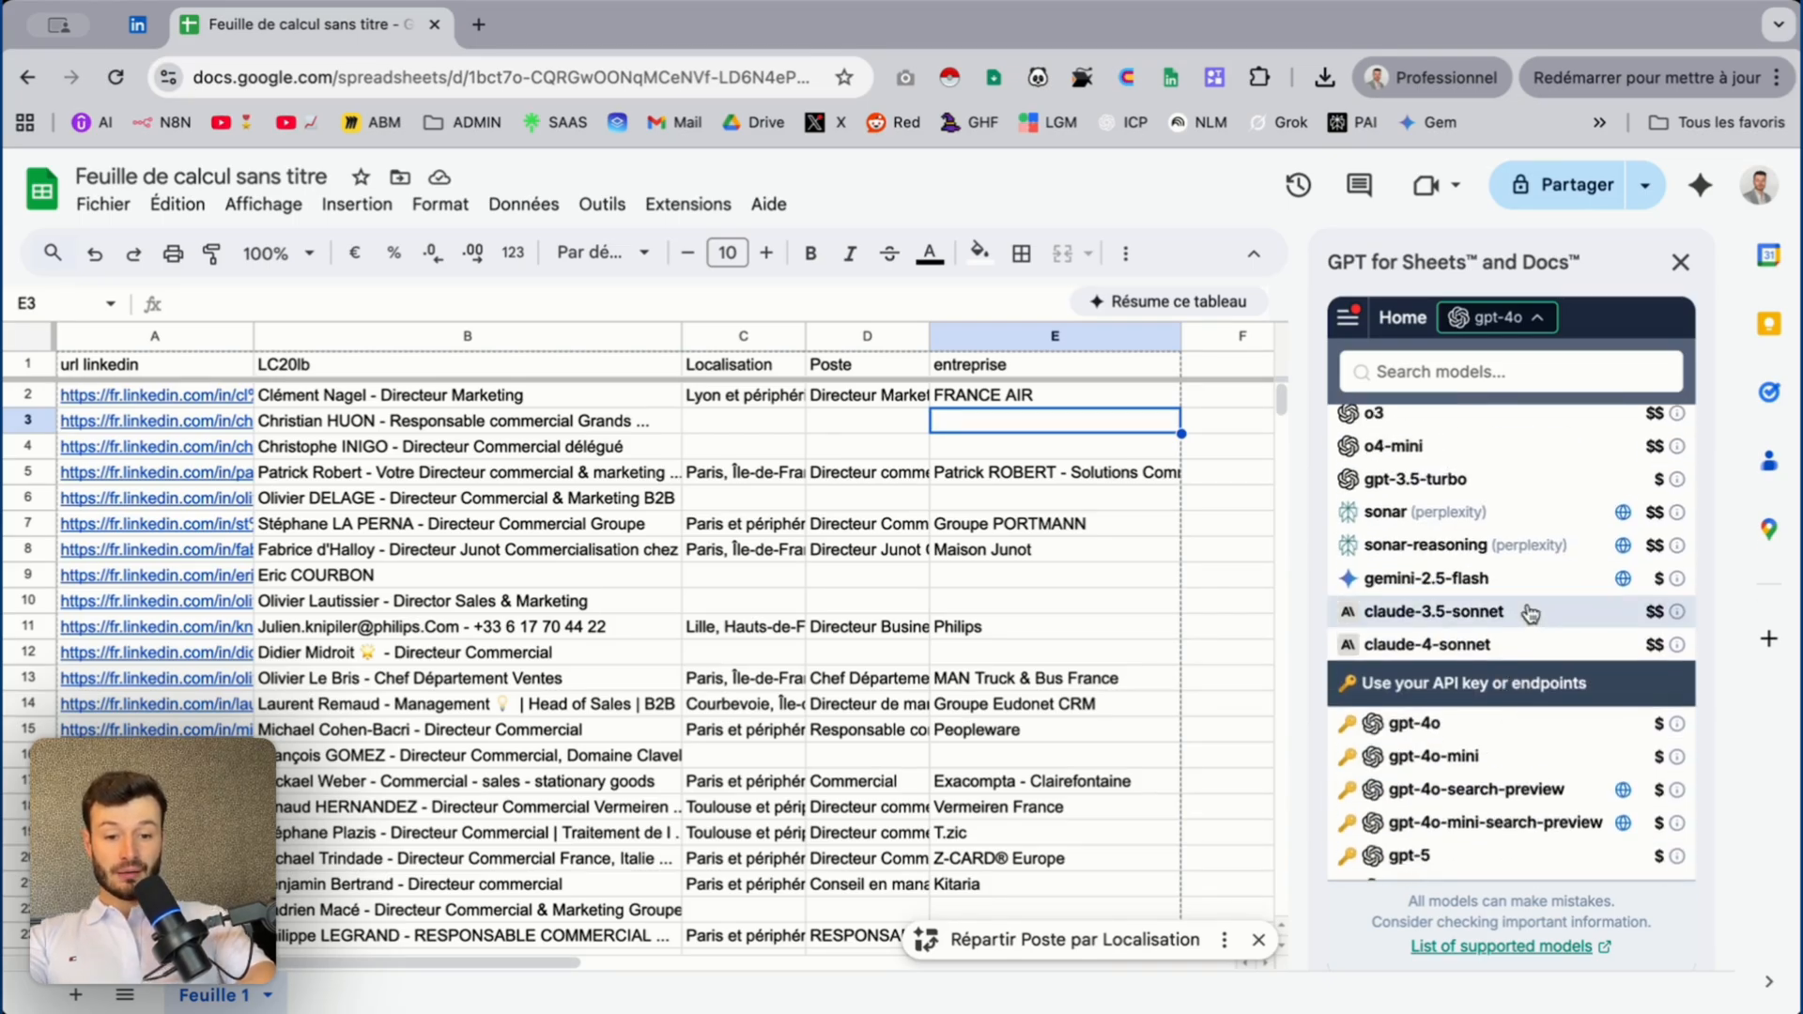
pyautogui.scroll(8, 1503, 685)
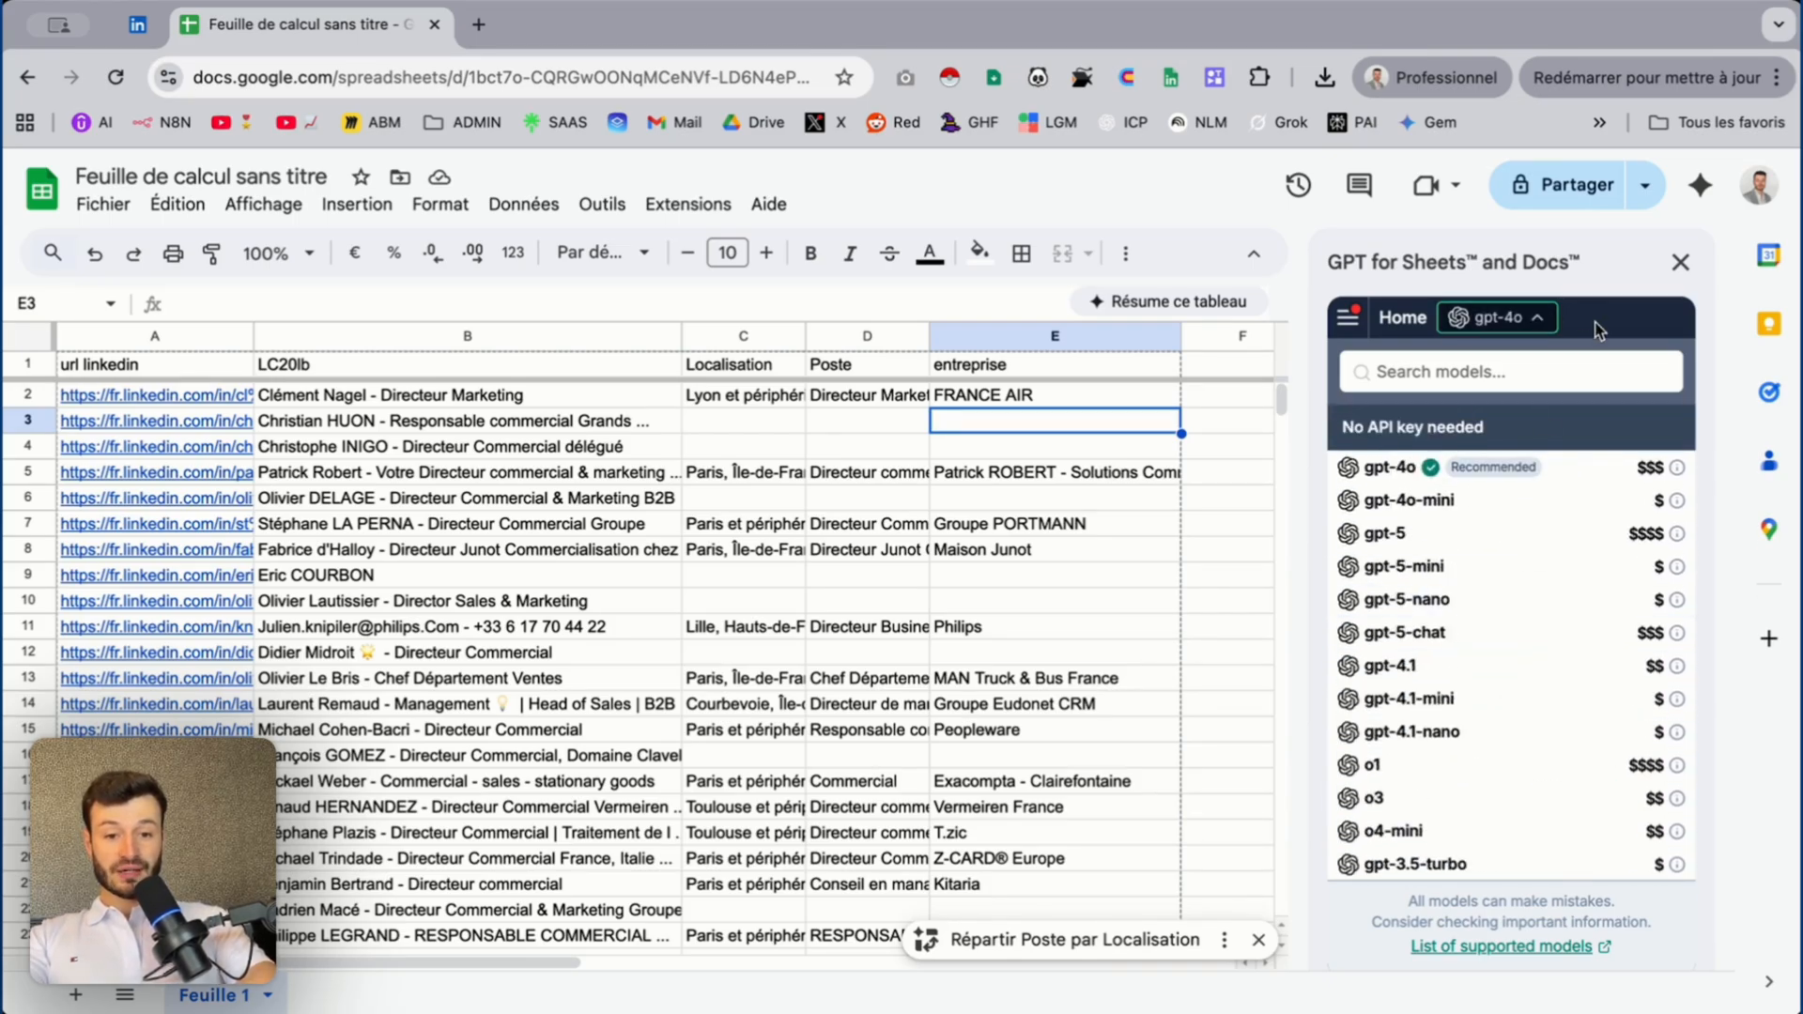
pyautogui.click(1543, 318)
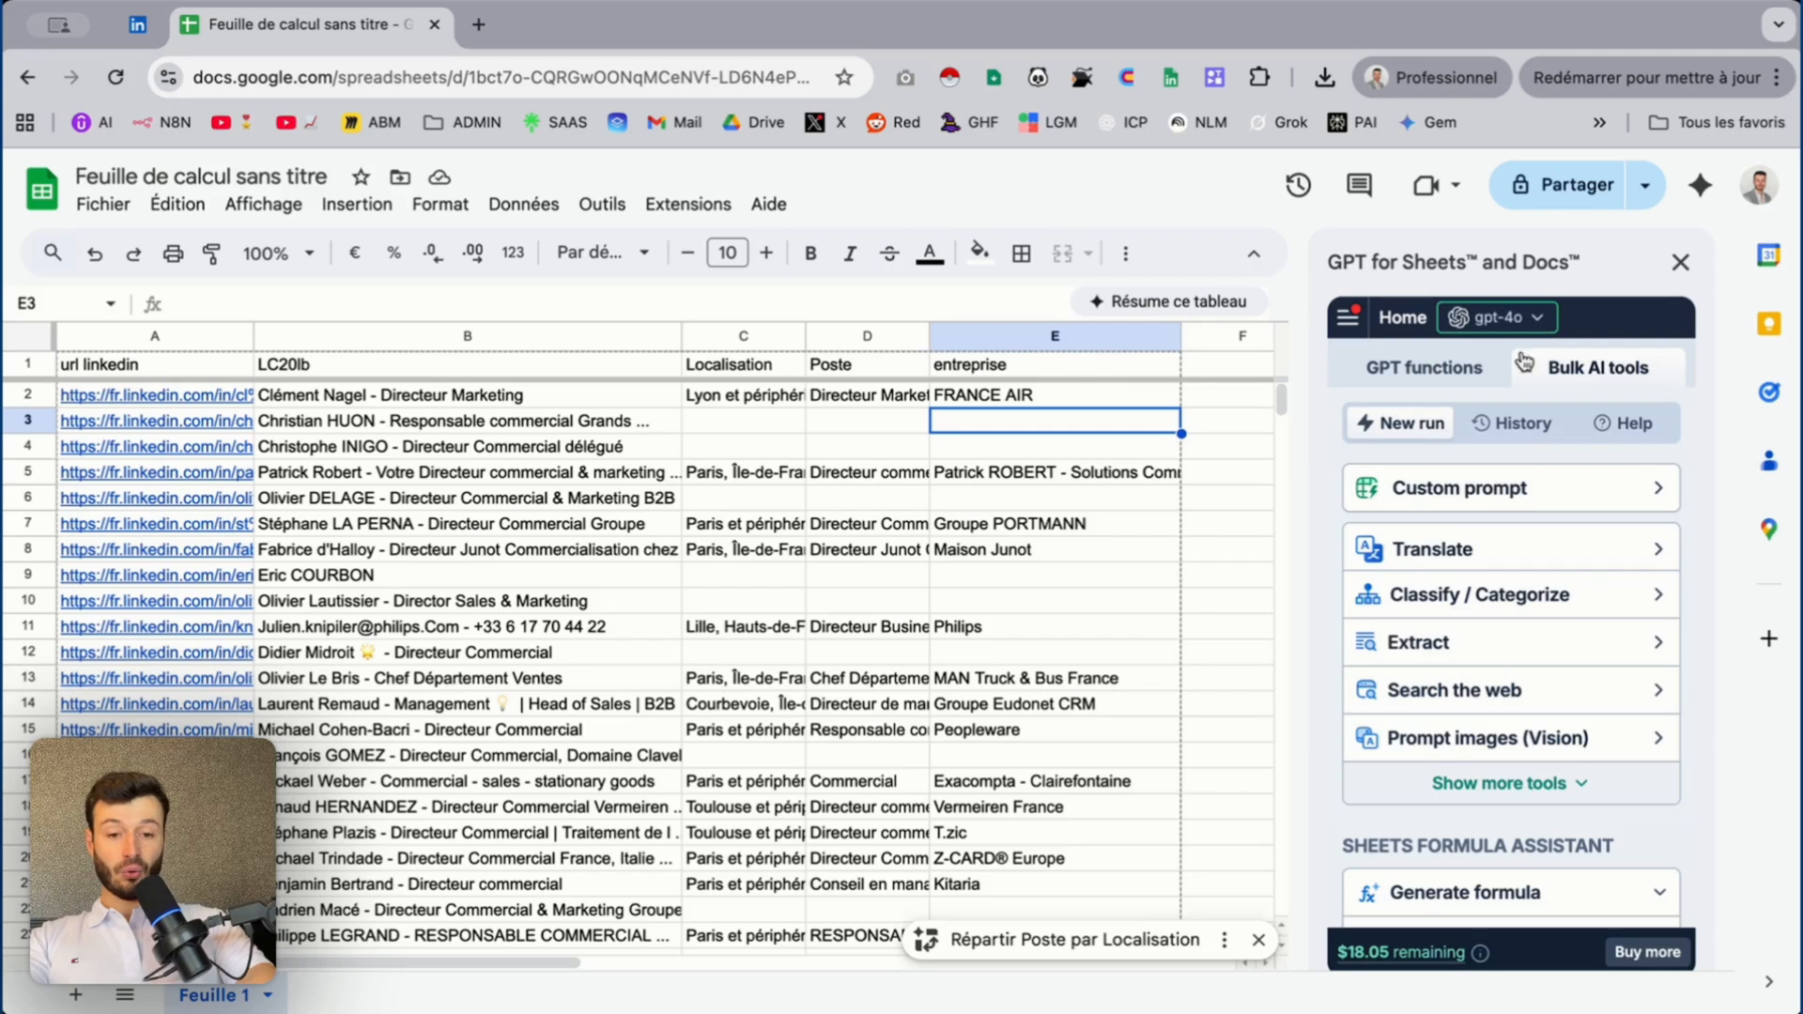
# Look over the bulk AI tools, including the settings of Classify / Categorize, and return to the tool overview
pyautogui.scroll(-1, 1522, 686)
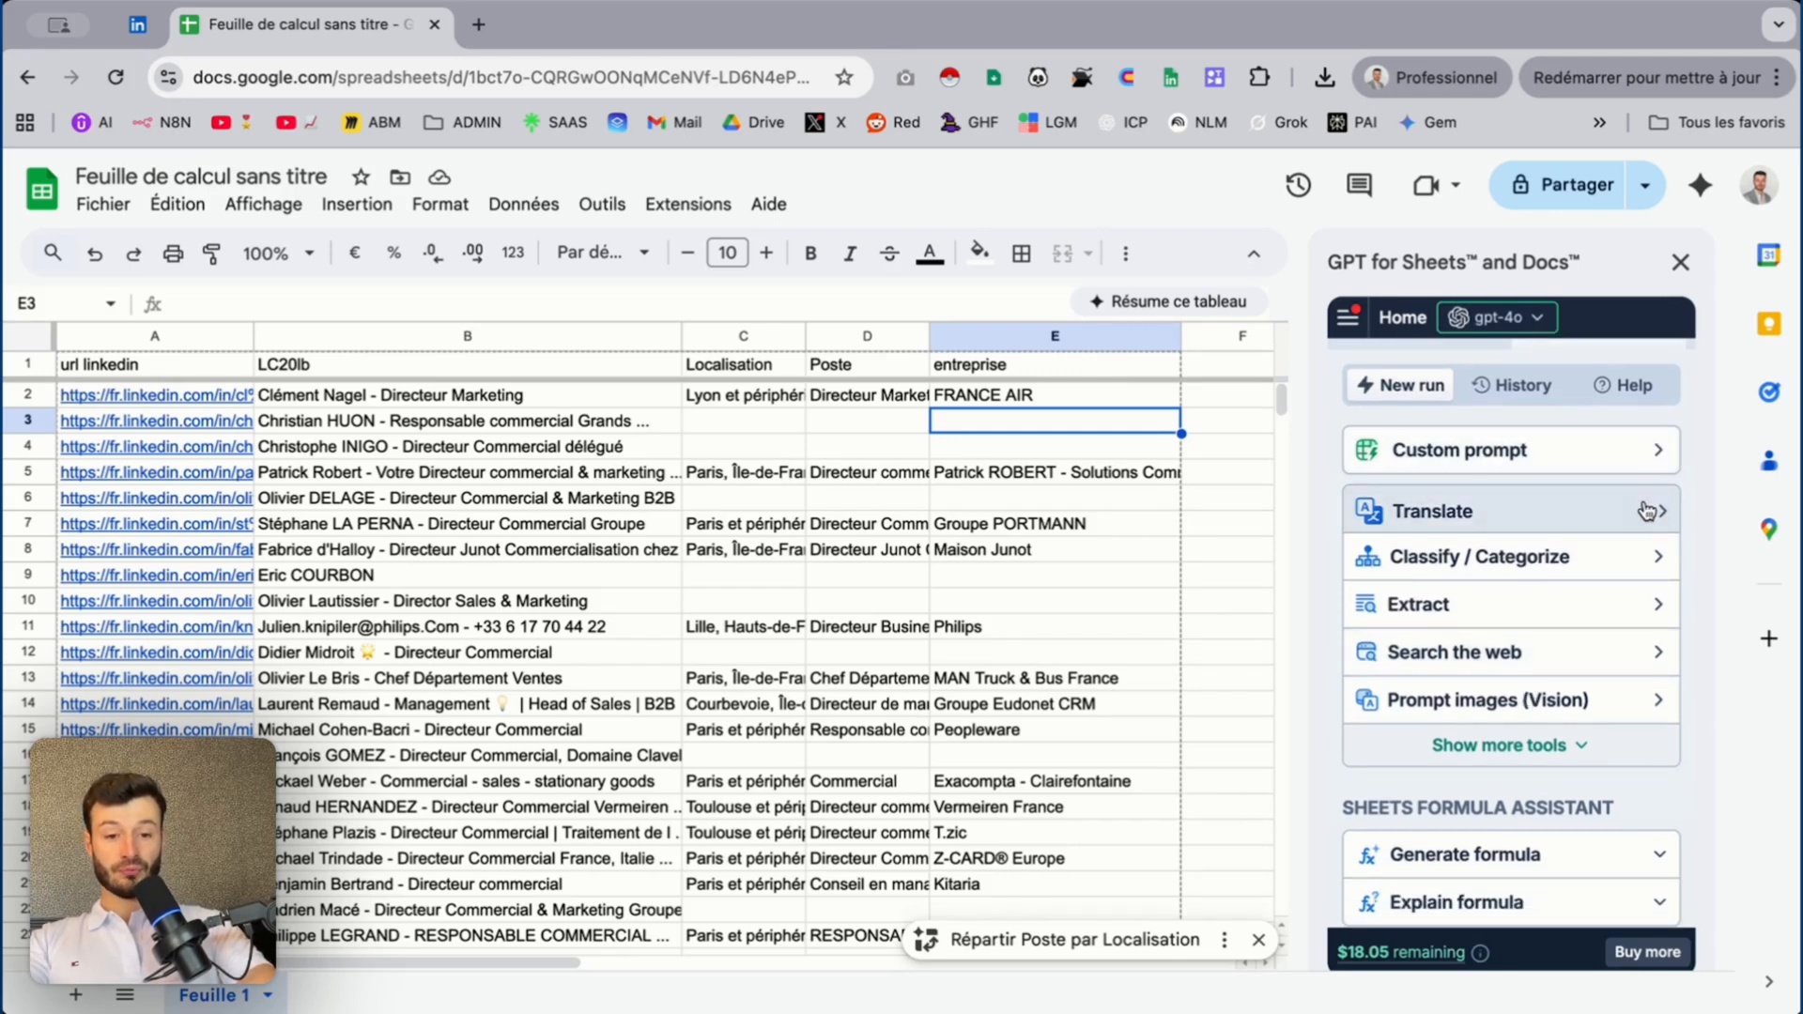
pyautogui.click(1559, 564)
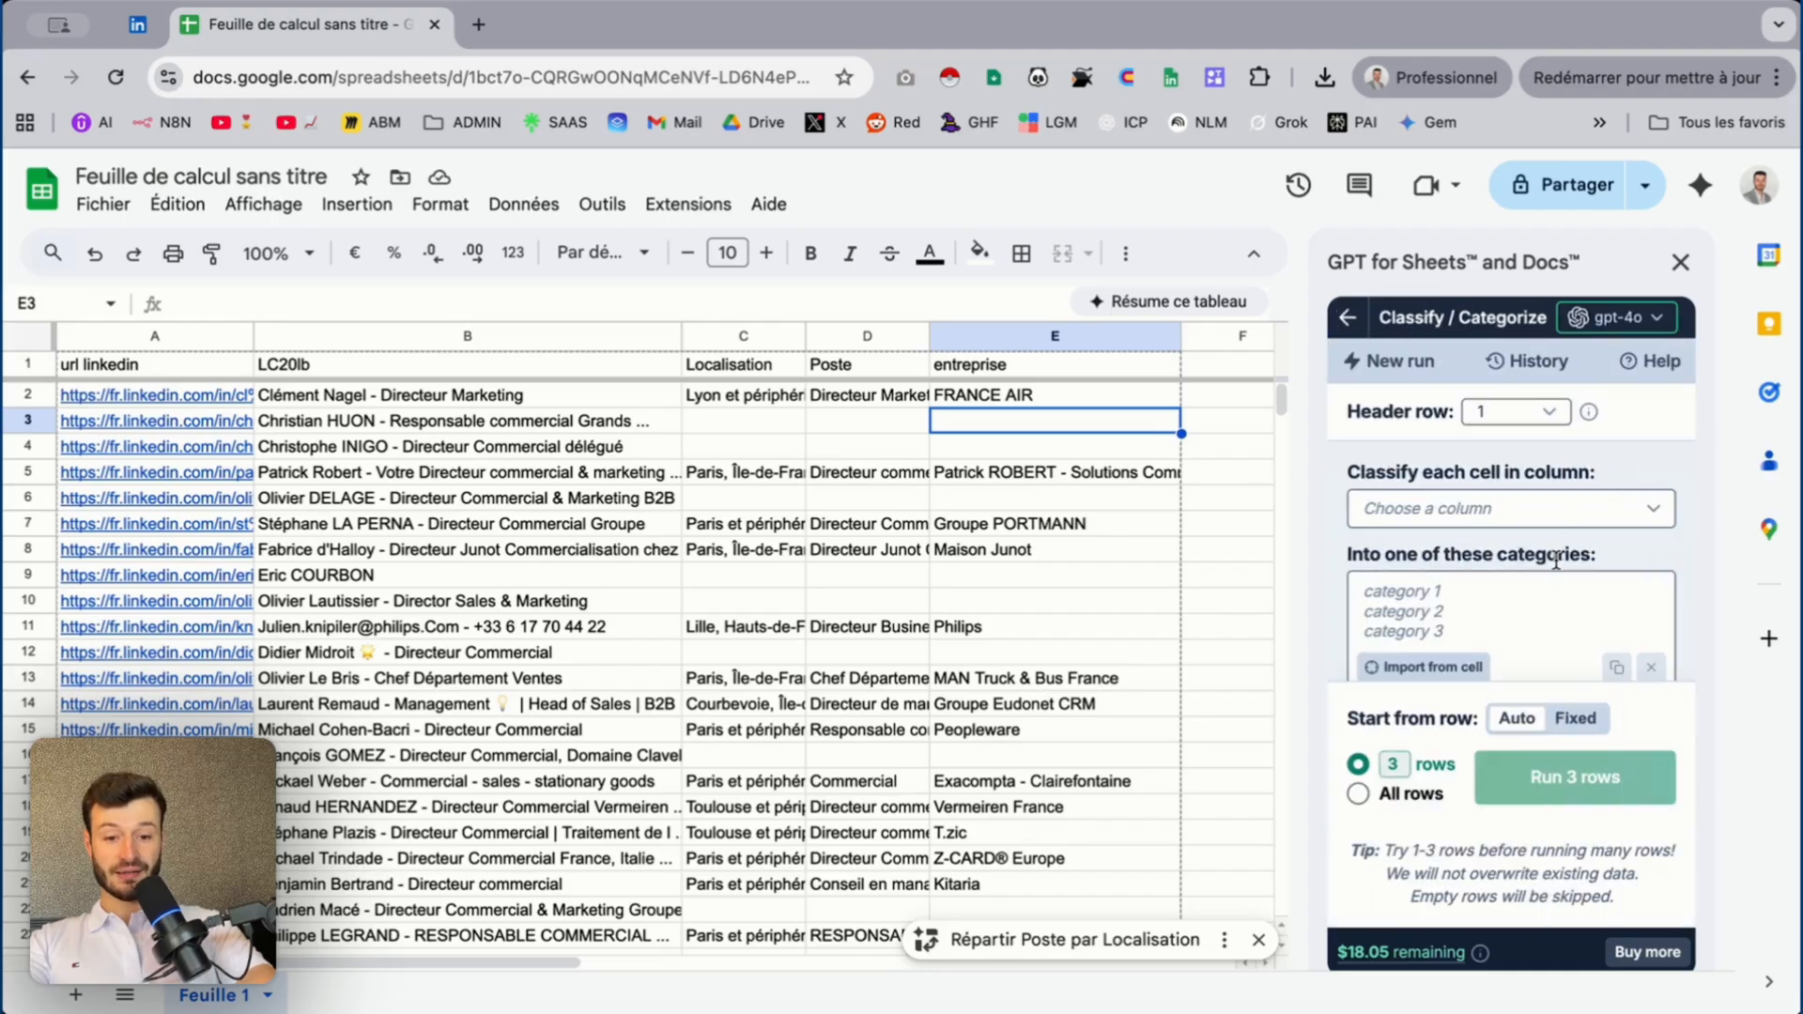
pyautogui.click(1347, 318)
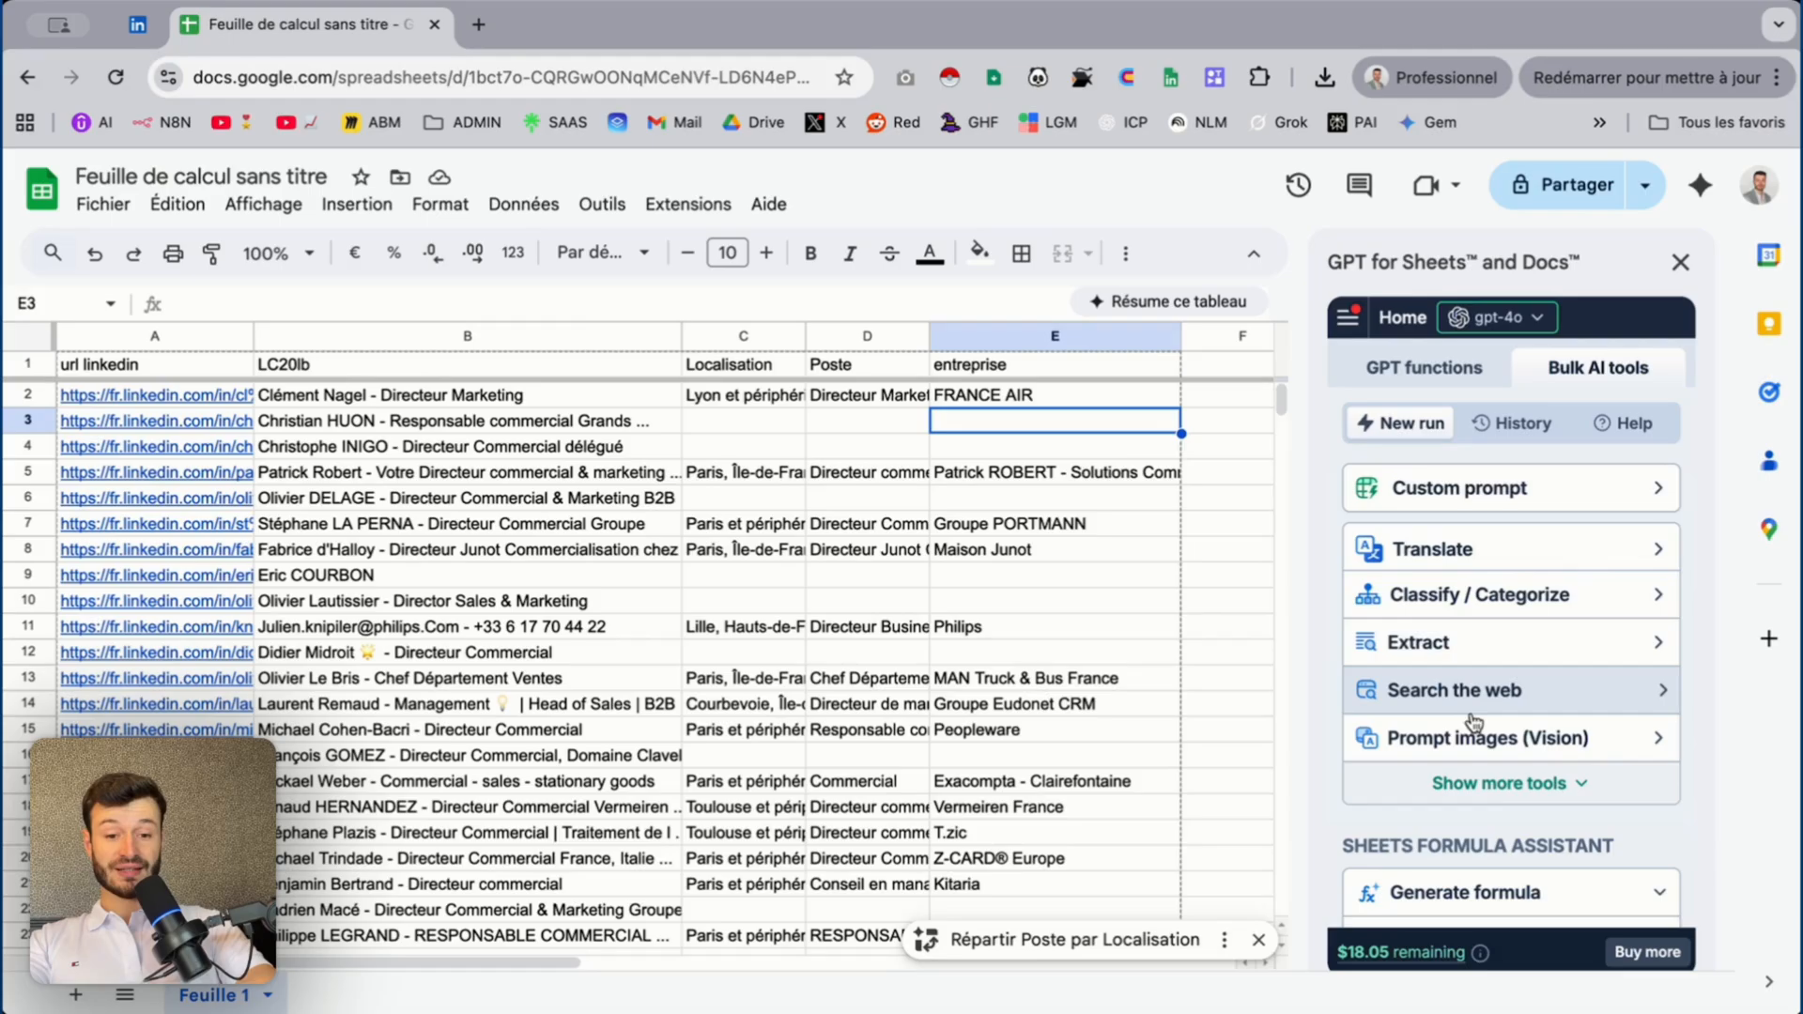
pyautogui.scroll(-2, 1472, 742)
pyautogui.scroll(1, 1478, 748)
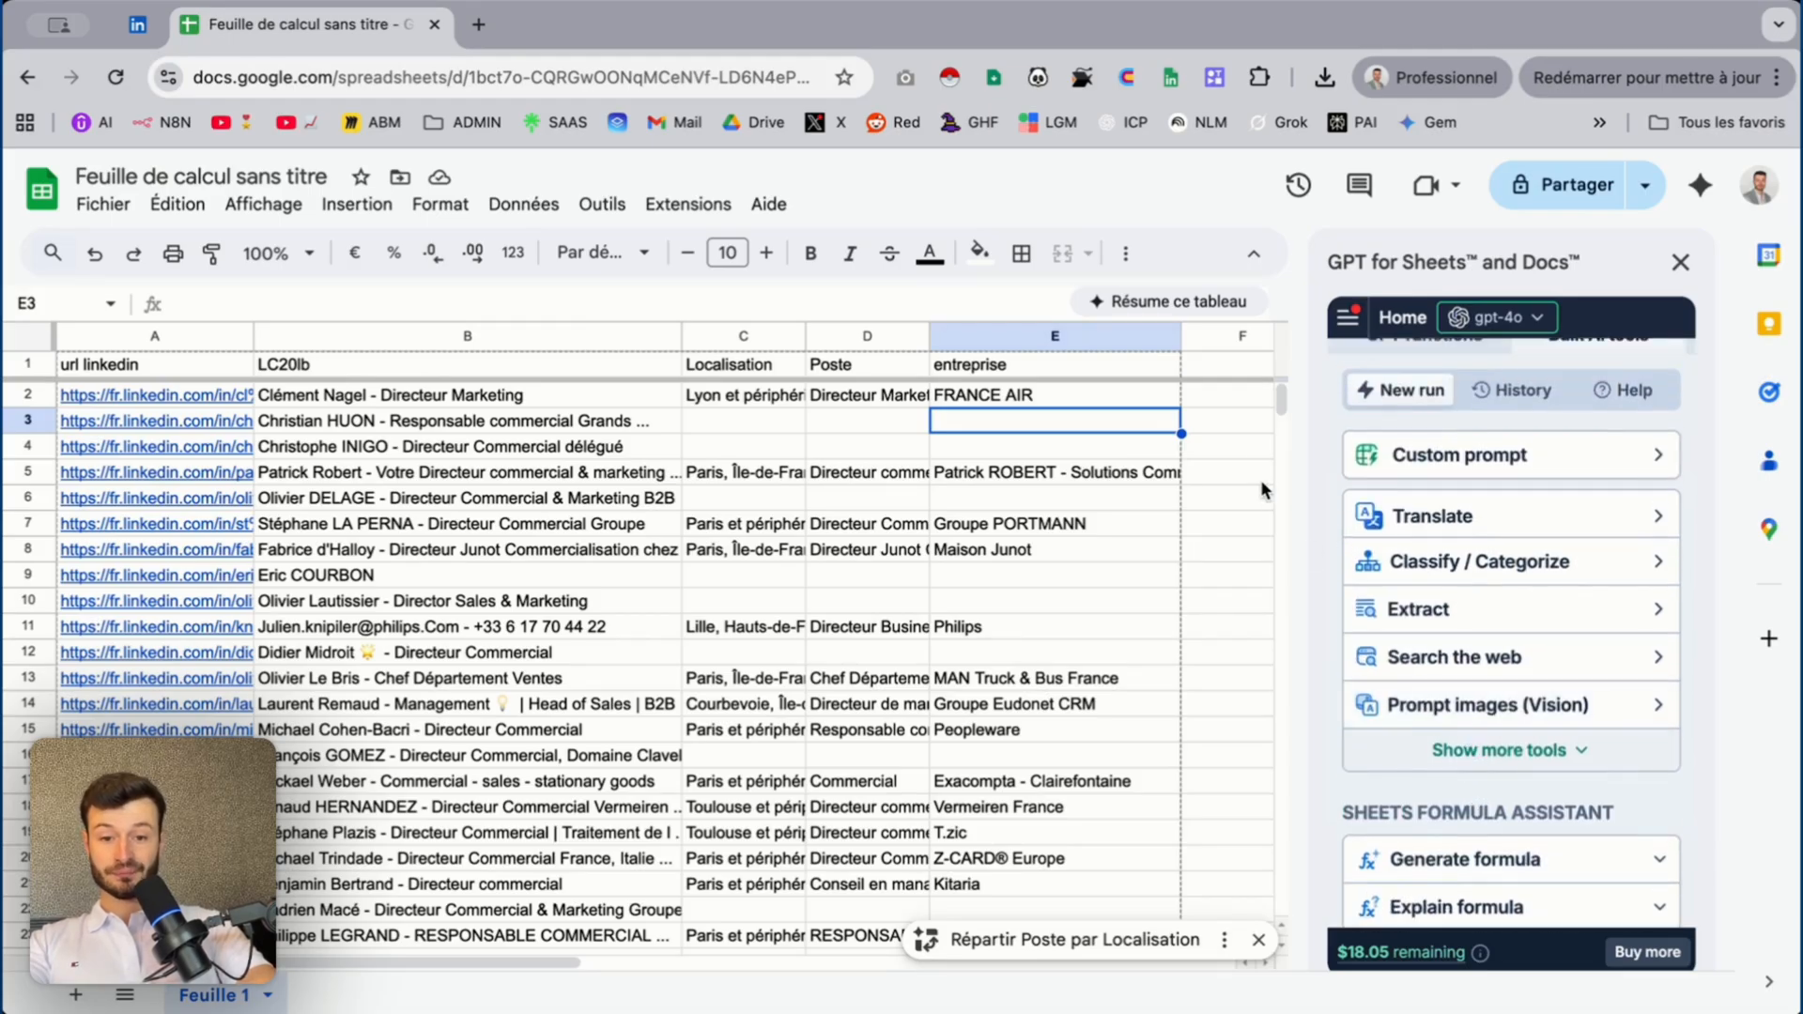
# Start a formula with the GPT function in cell F2, beside the entreprise column
pyautogui.hscroll(3, 1214, 393)
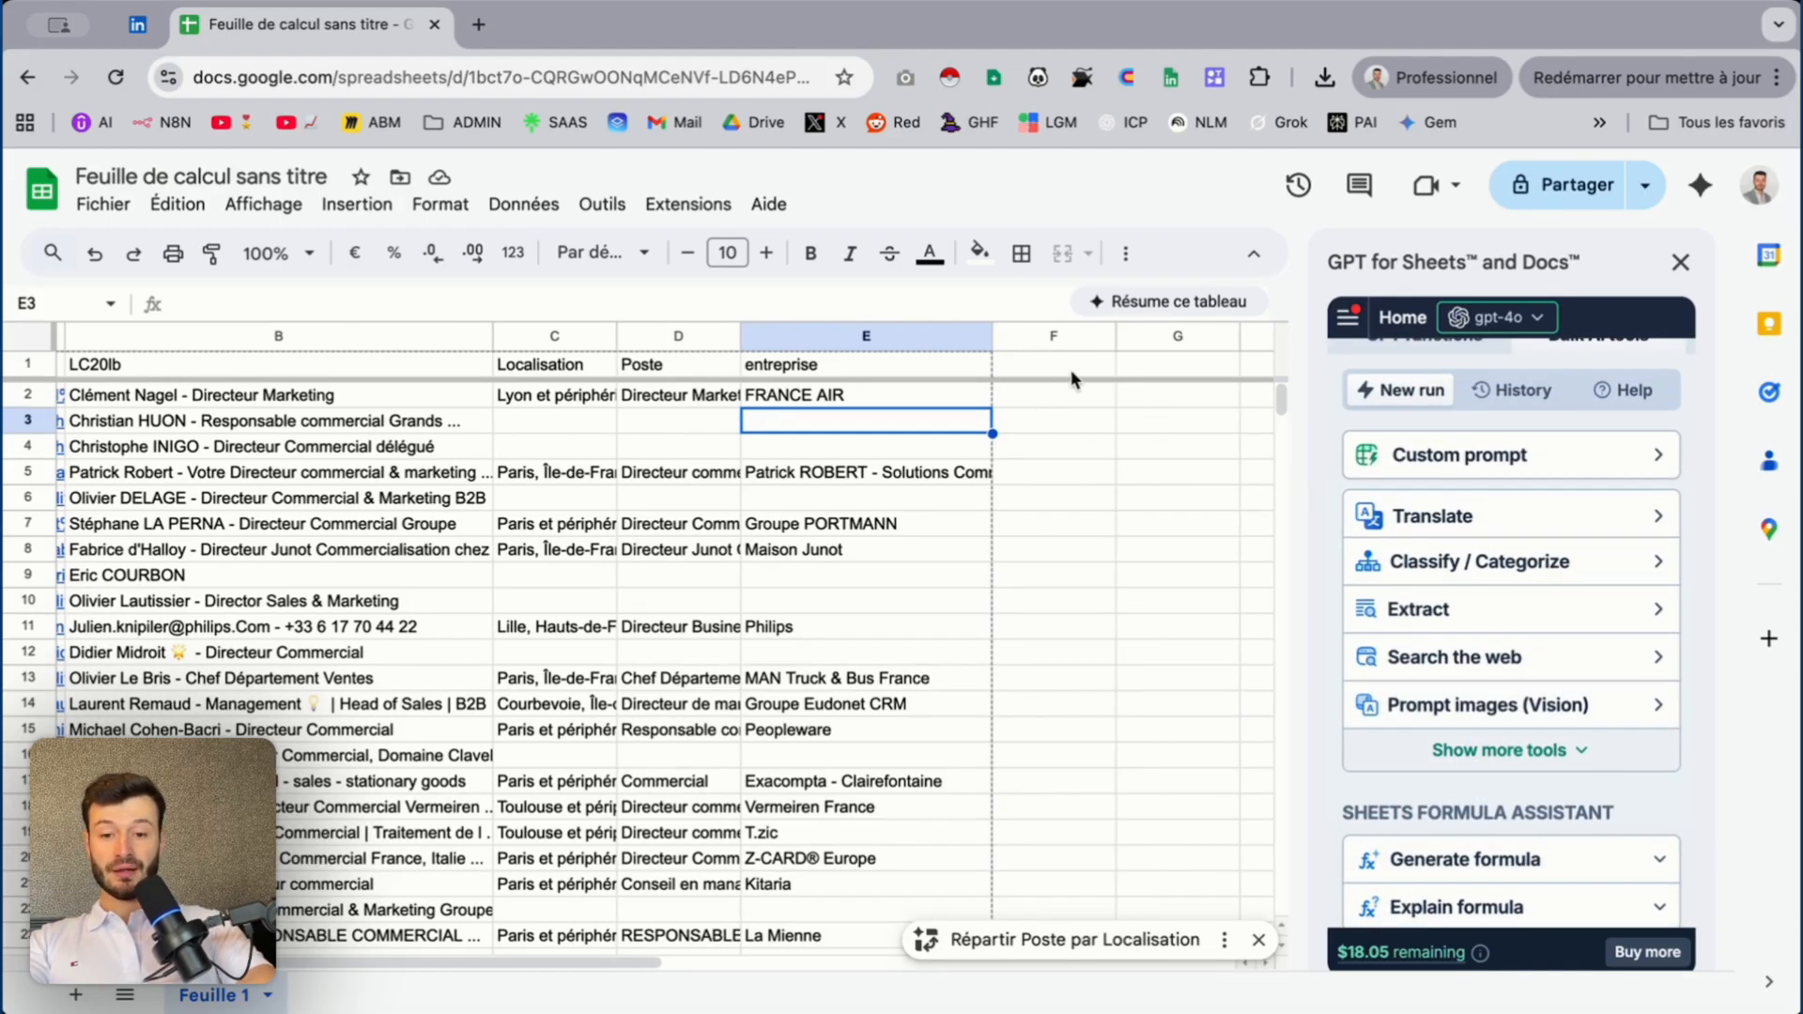
pyautogui.hscroll(-1, 1034, 418)
pyautogui.click(1062, 395)
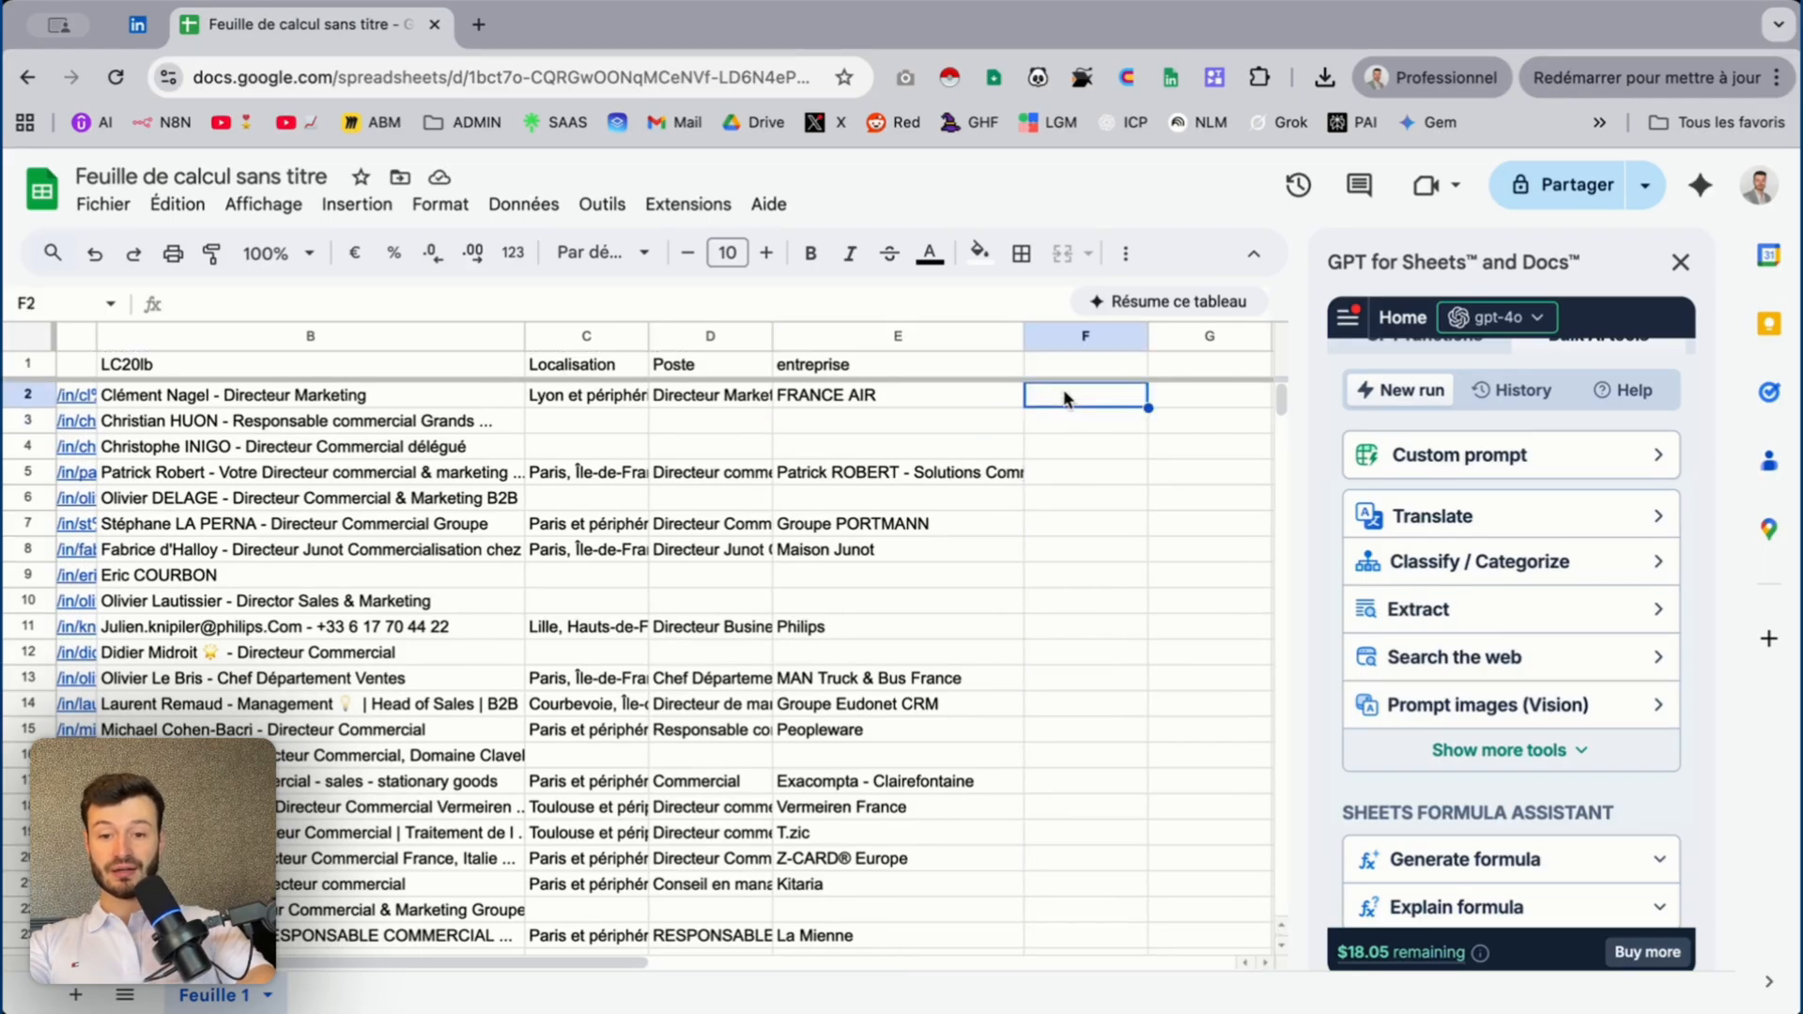
pyautogui.hscroll(-4, 1162, 402)
pyautogui.hscroll(1, 1163, 401)
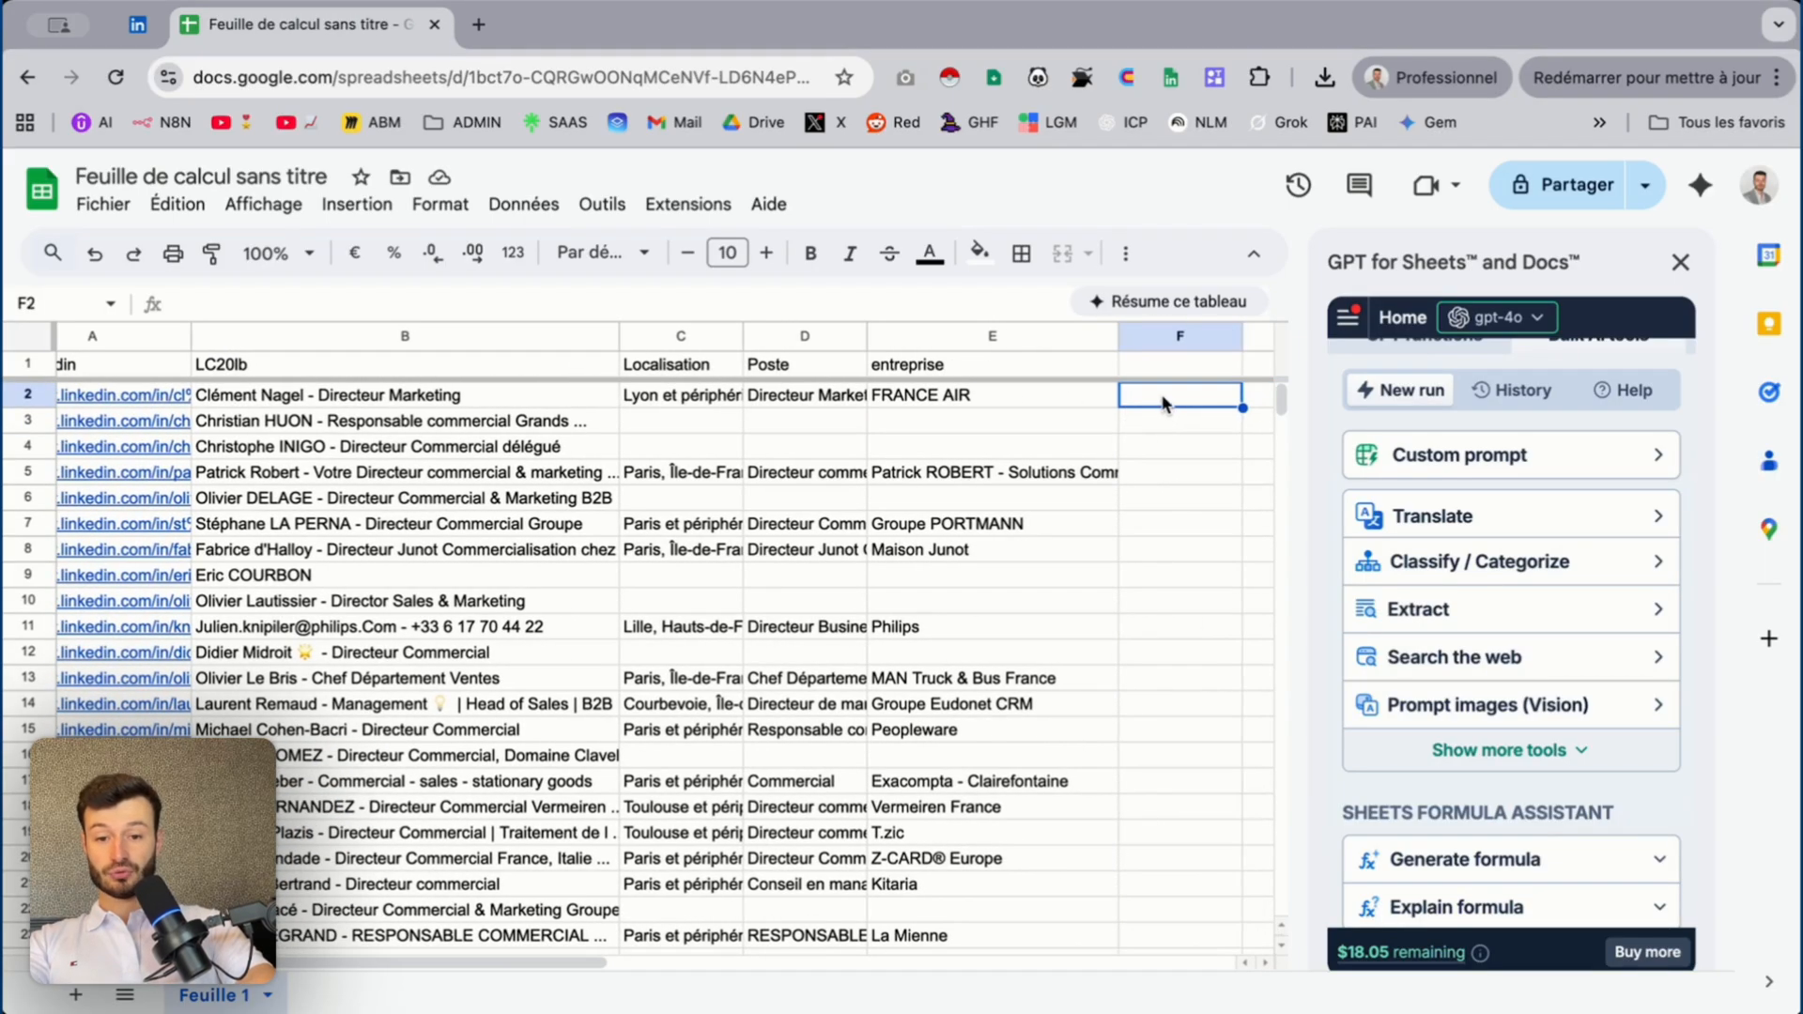
pyautogui.write('=gpt')
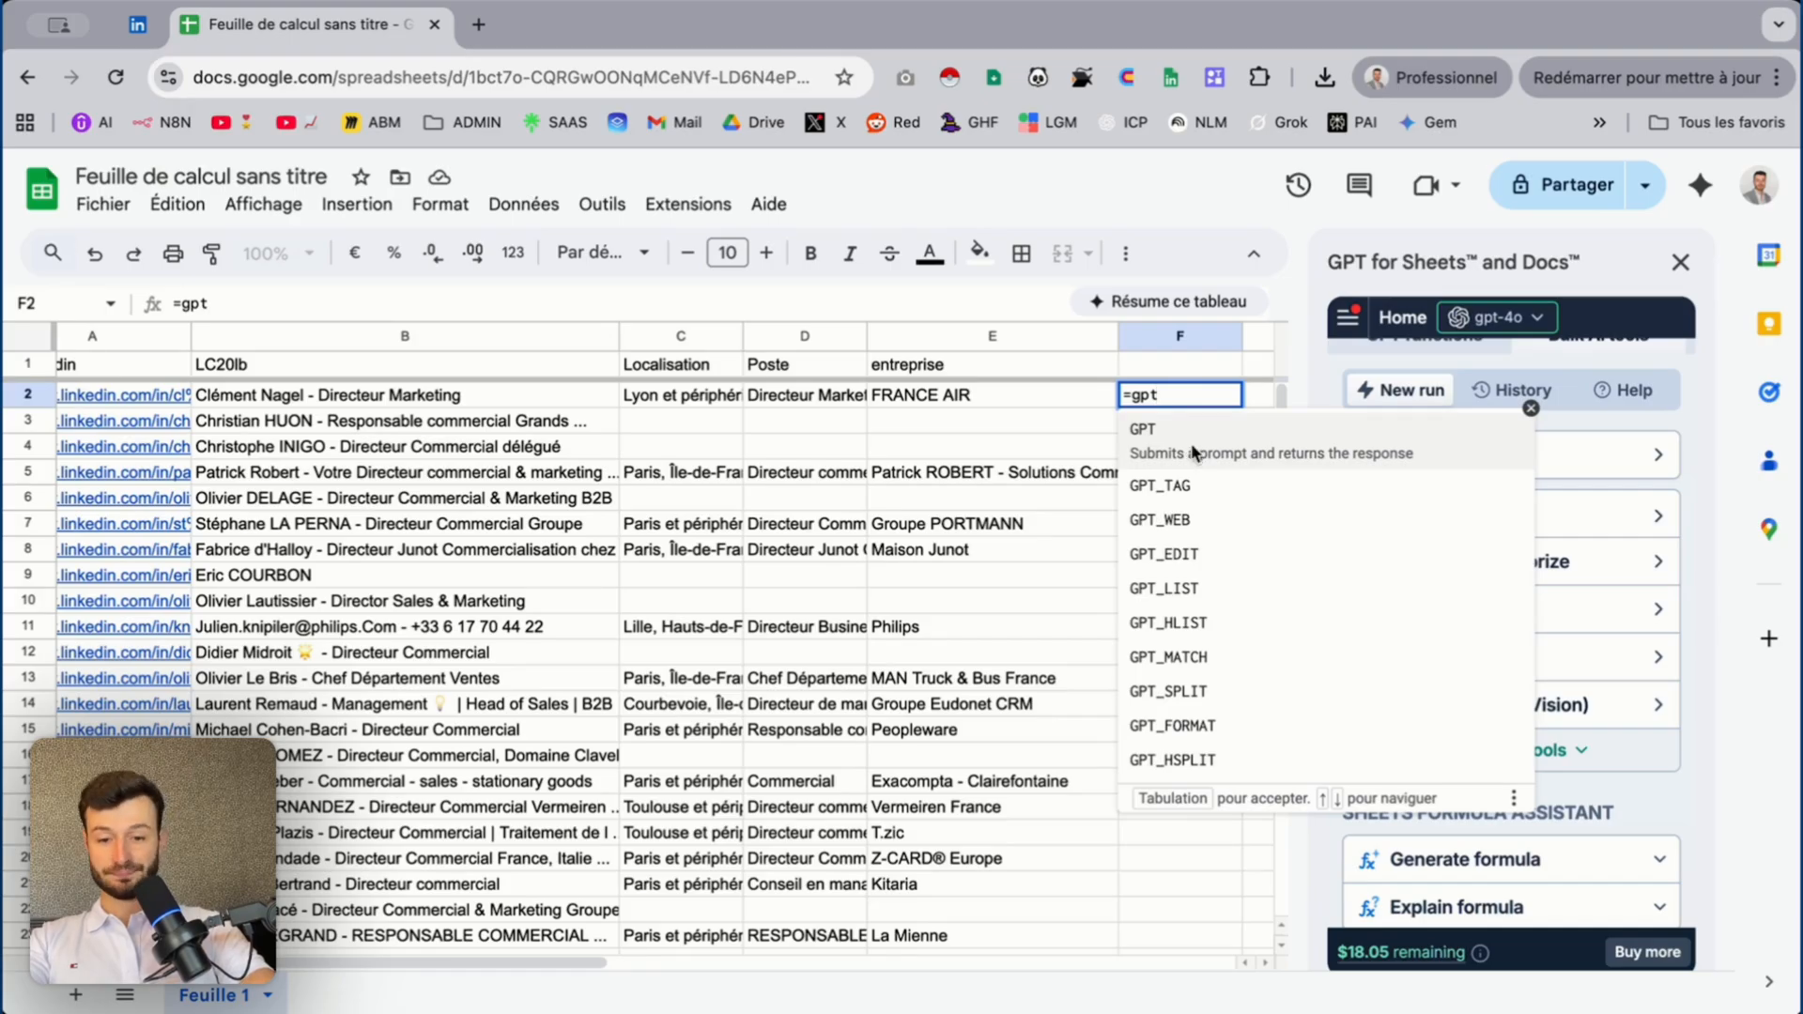
pyautogui.click(1193, 455)
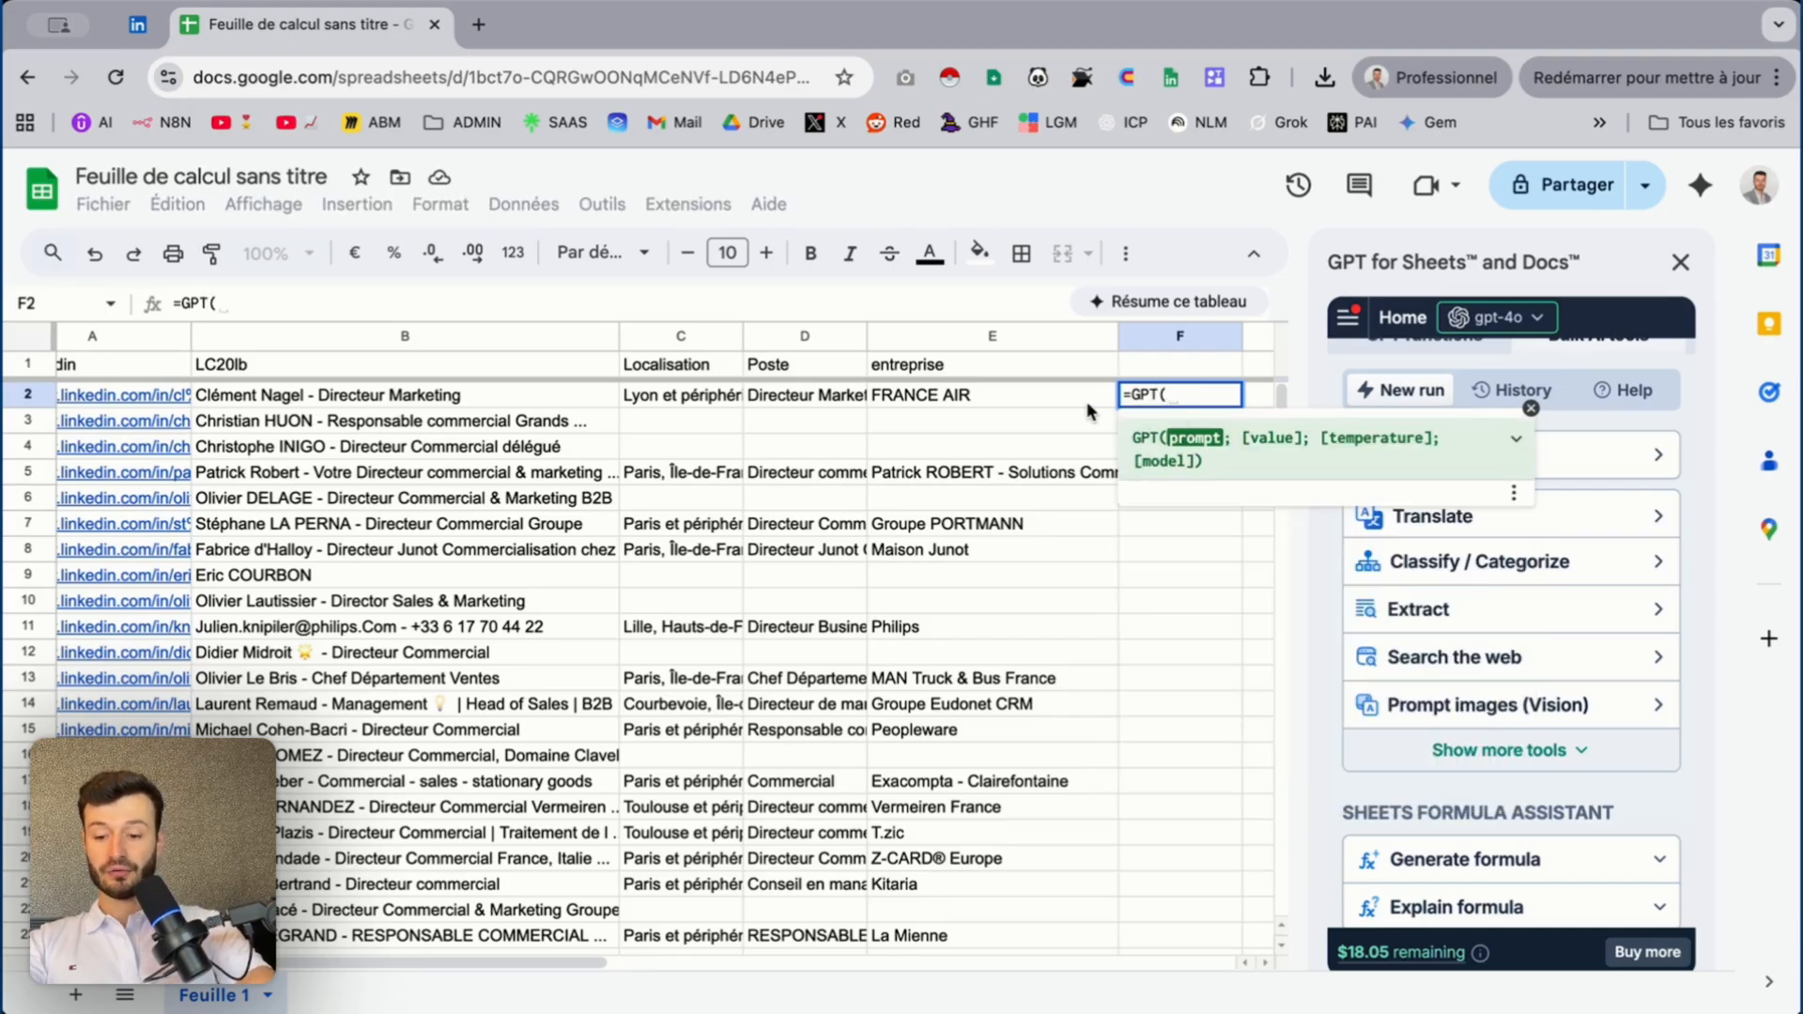
# Write the GPT function's prompt in F2 as "extraie le prénom de la personne. Répond uniquement par le prénom"
pyautogui.write('"')
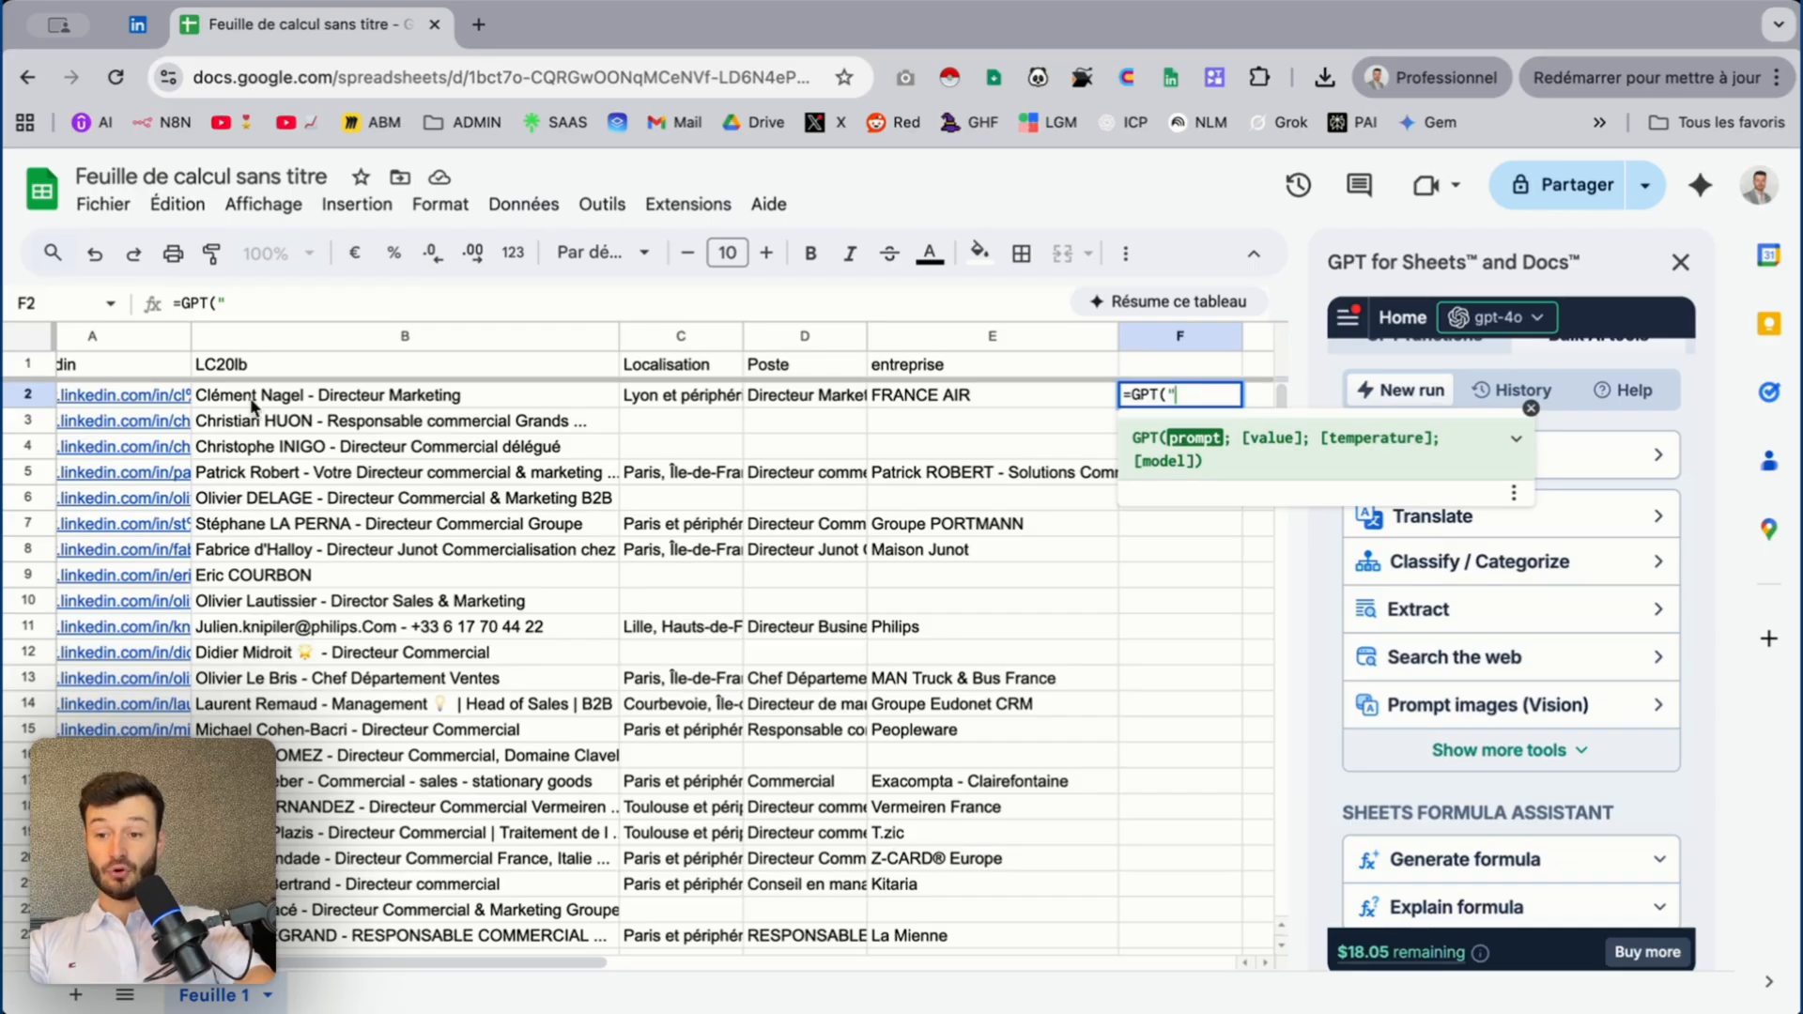
pyautogui.write('e')
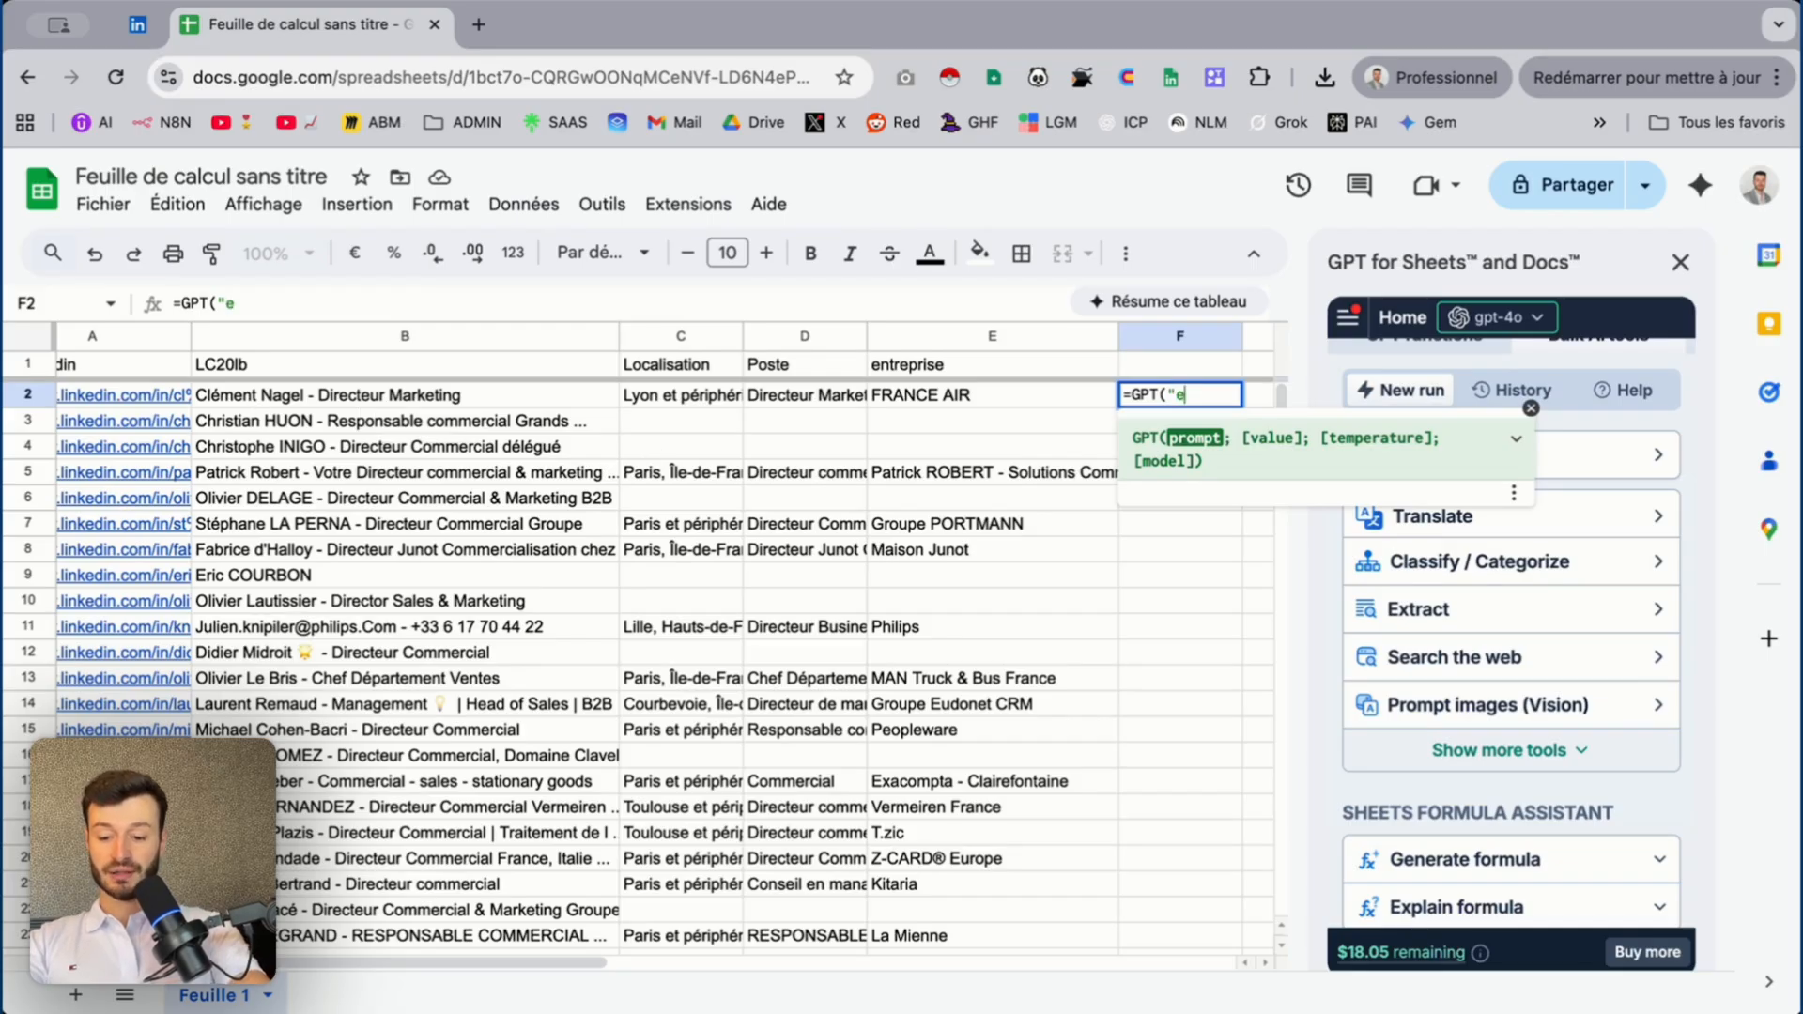
pyautogui.write('xtraie le')
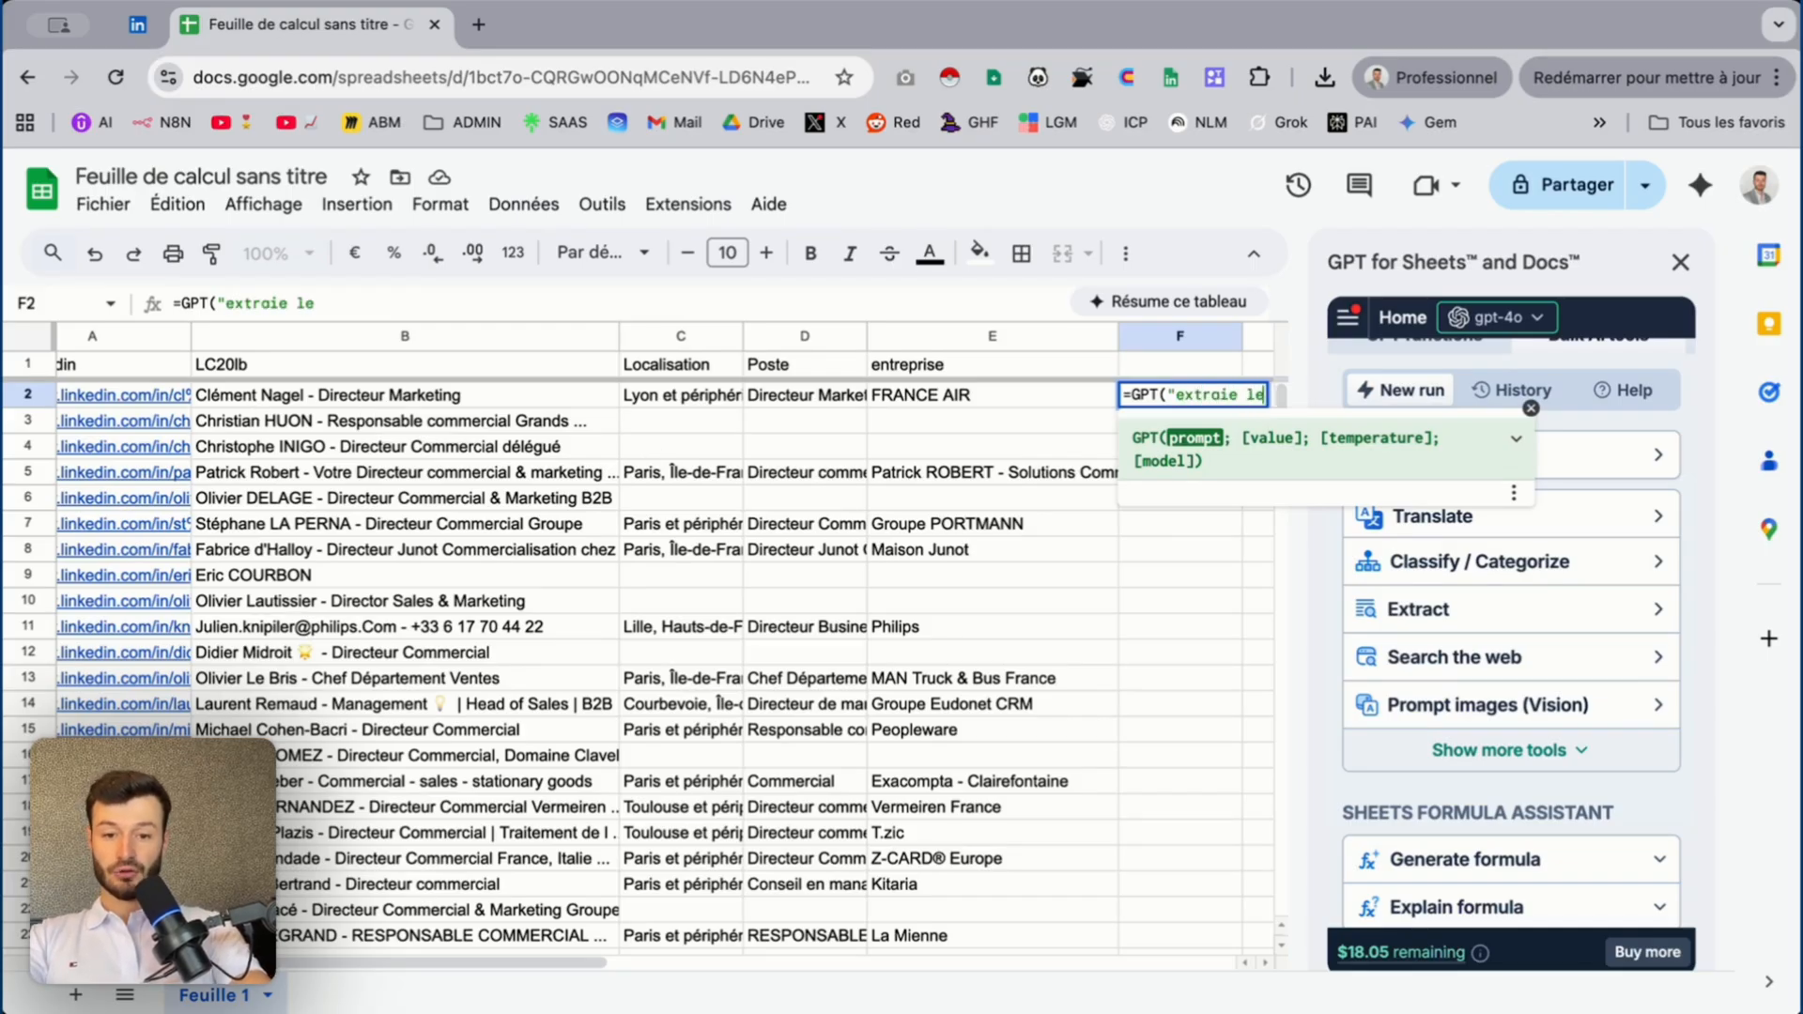
pyautogui.write(' prénom ')
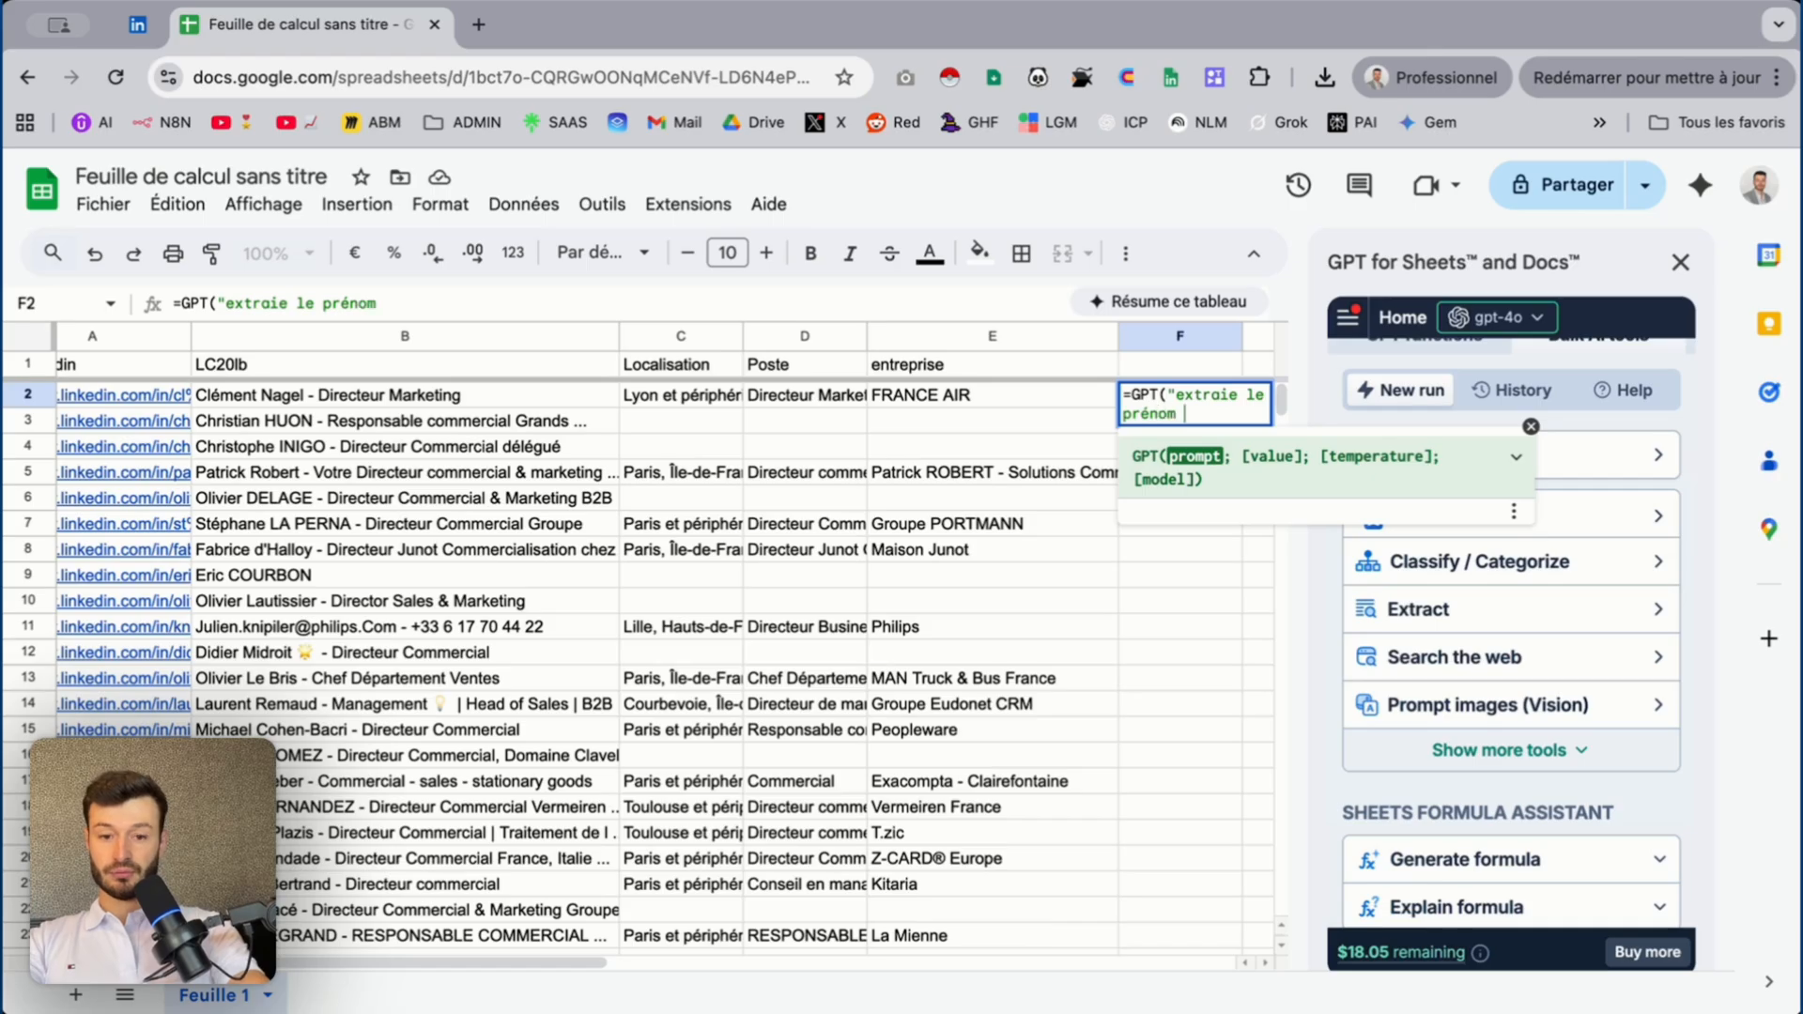
pyautogui.write('de la personne')
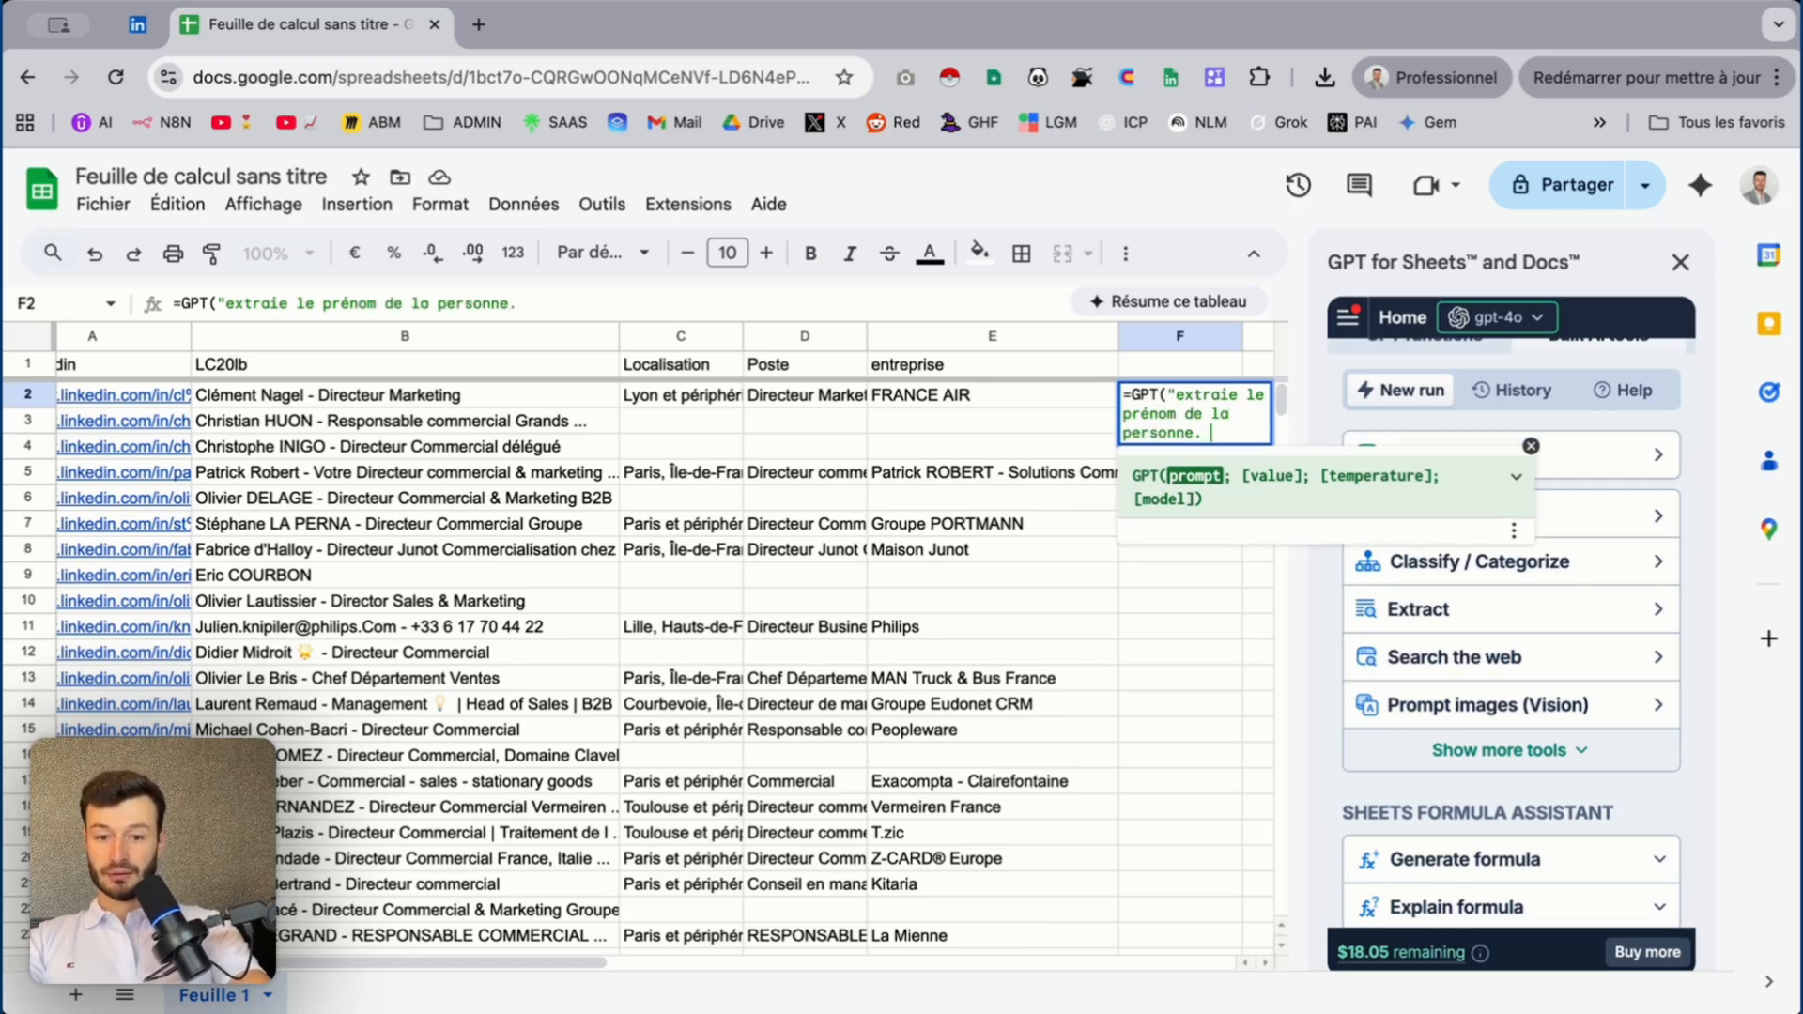
pyautogui.write('. Ré')
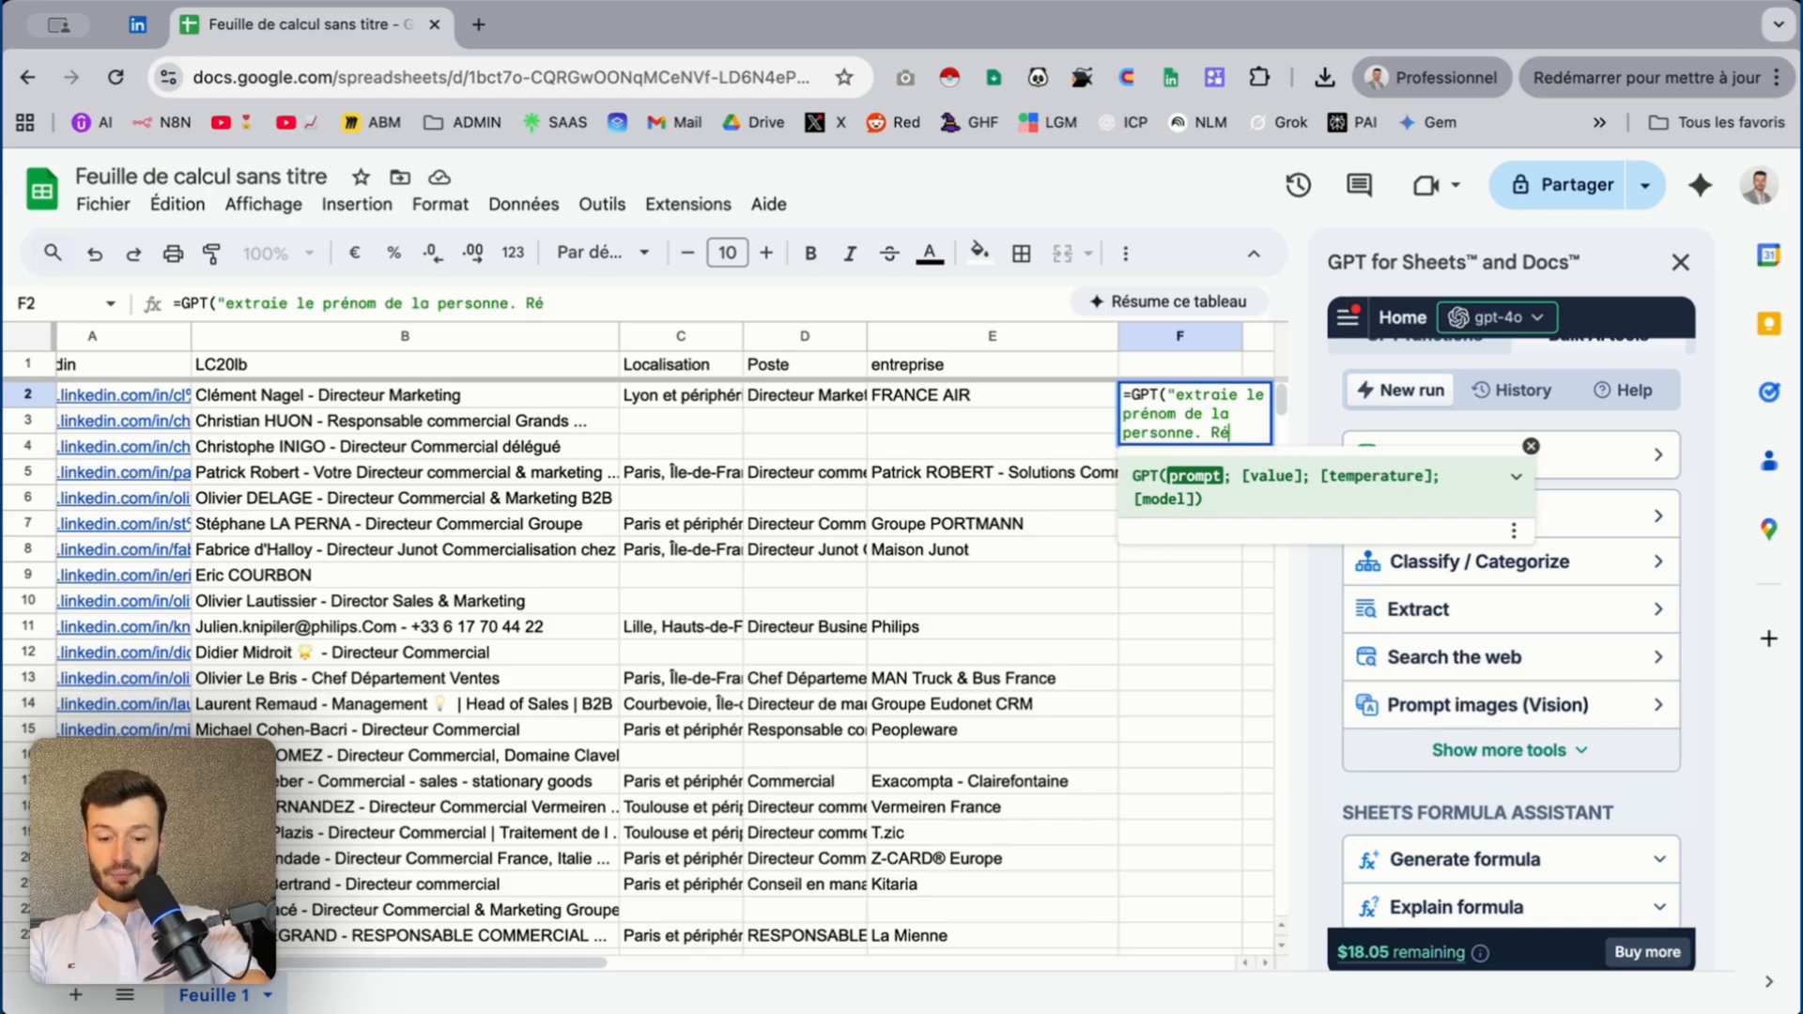
pyautogui.write('pond uniquement po')
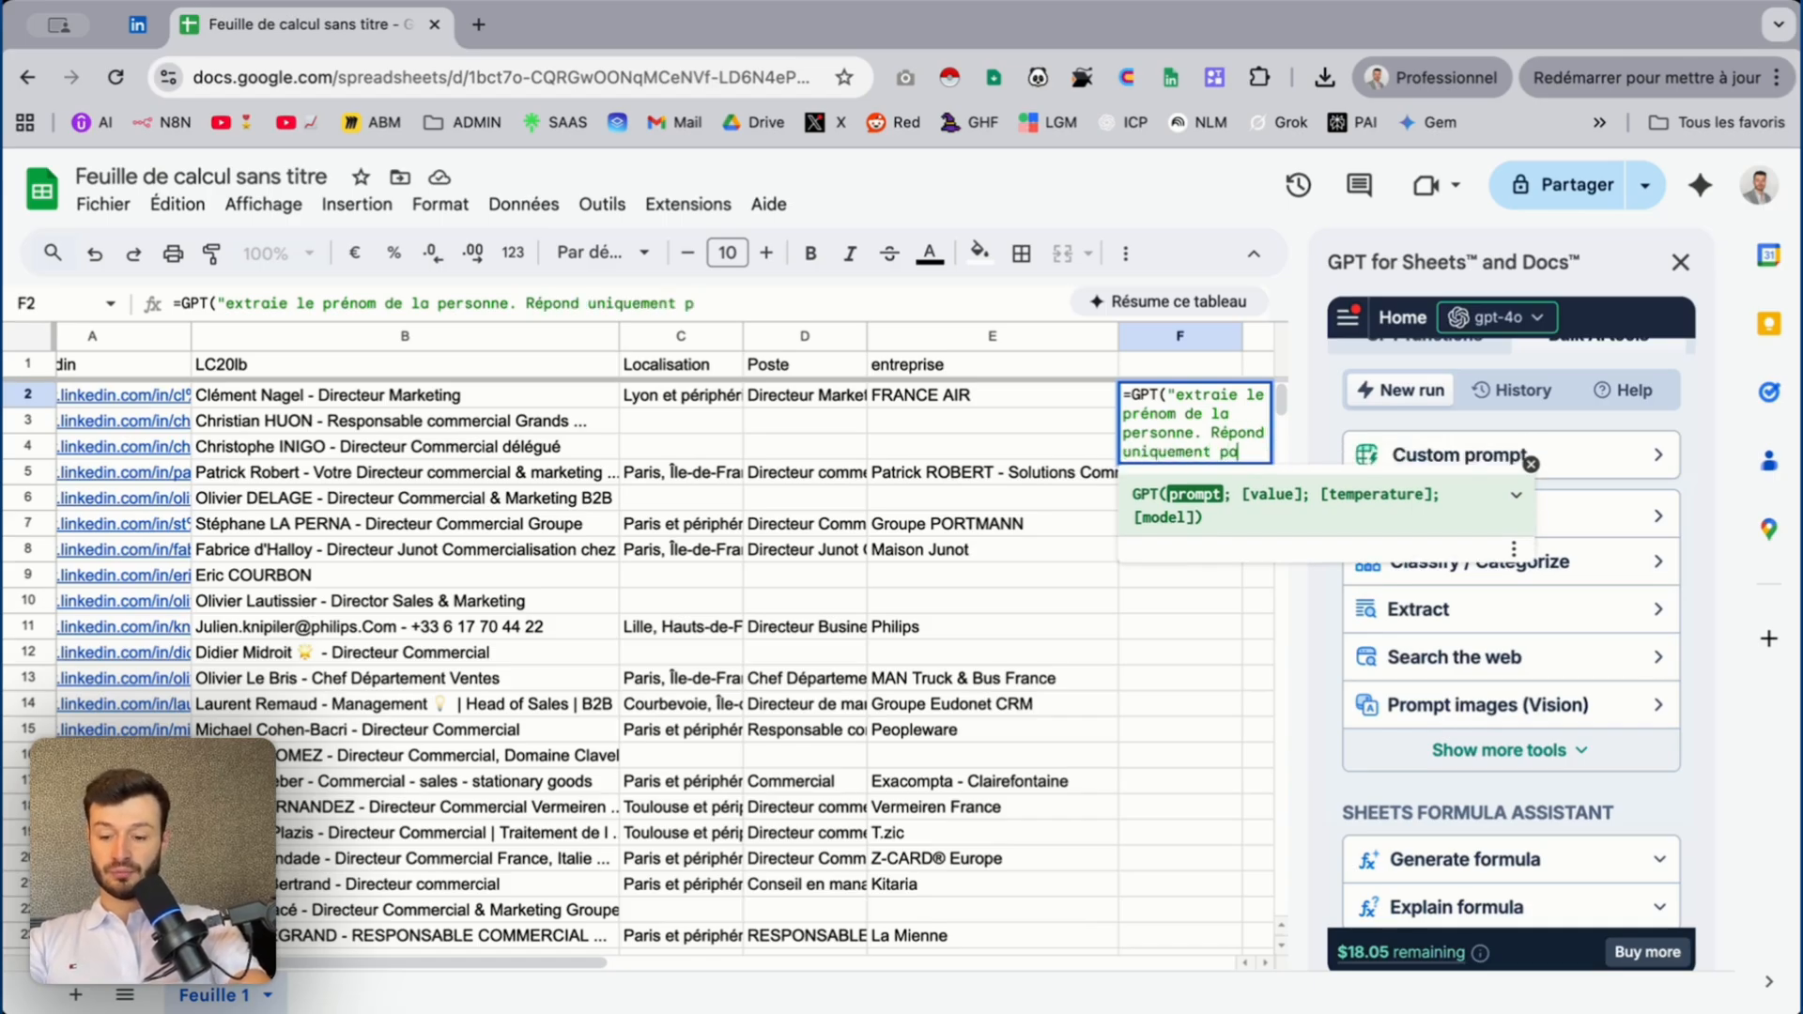
pyautogui.press('BackSpace')
pyautogui.write('ar le pr')
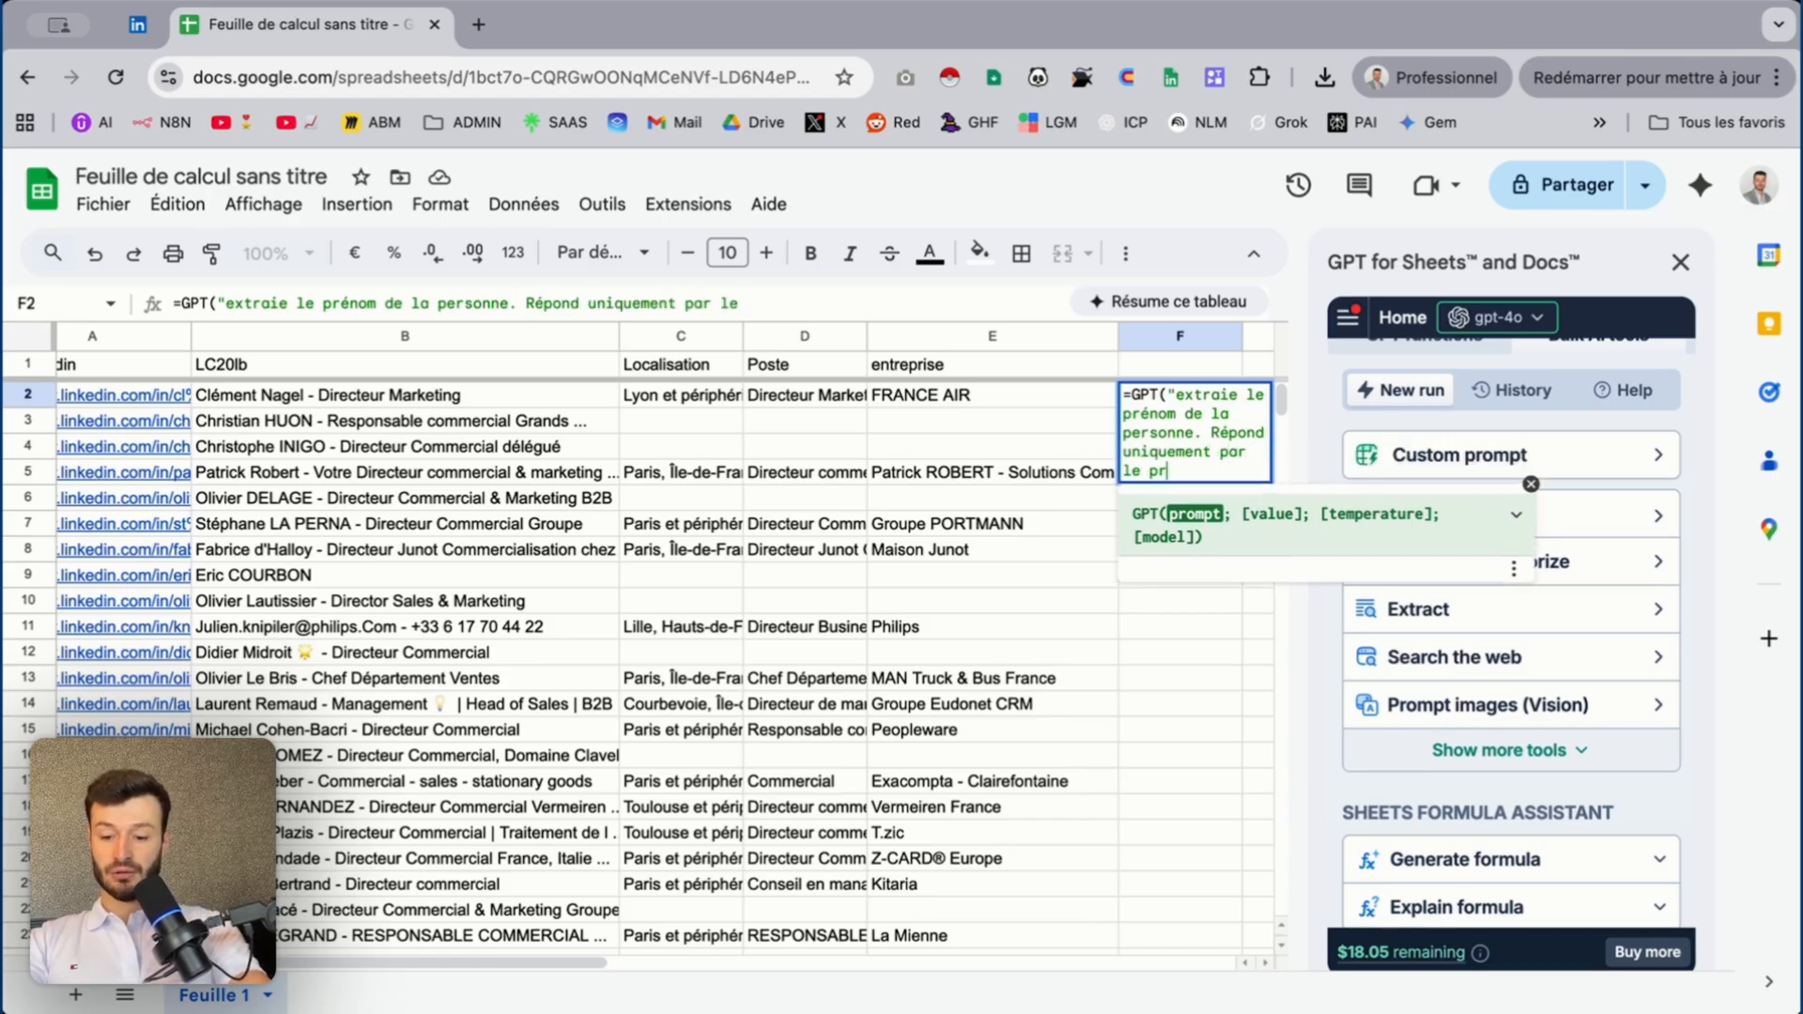
pyautogui.write('énom')
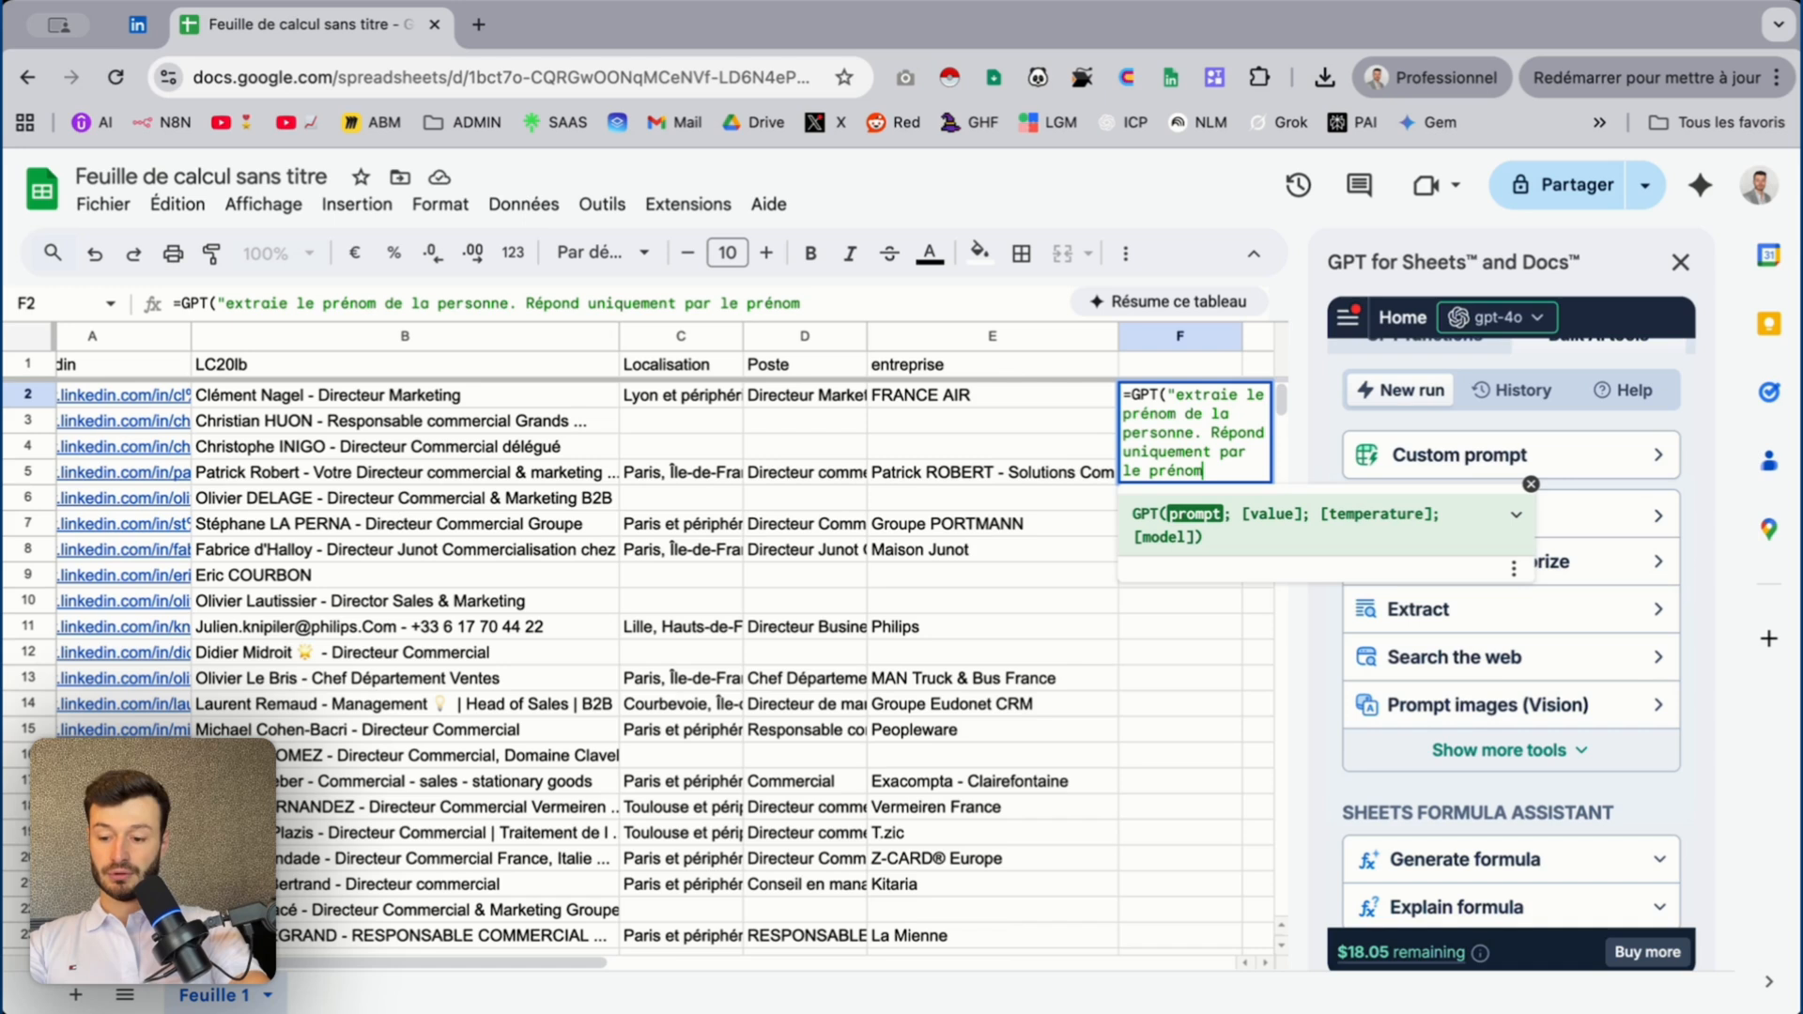
# Extend the prompt in F2 with ". Exemple" followed by a sample first name in single quotes, and close the prompt text
pyautogui.write('. Exemple')
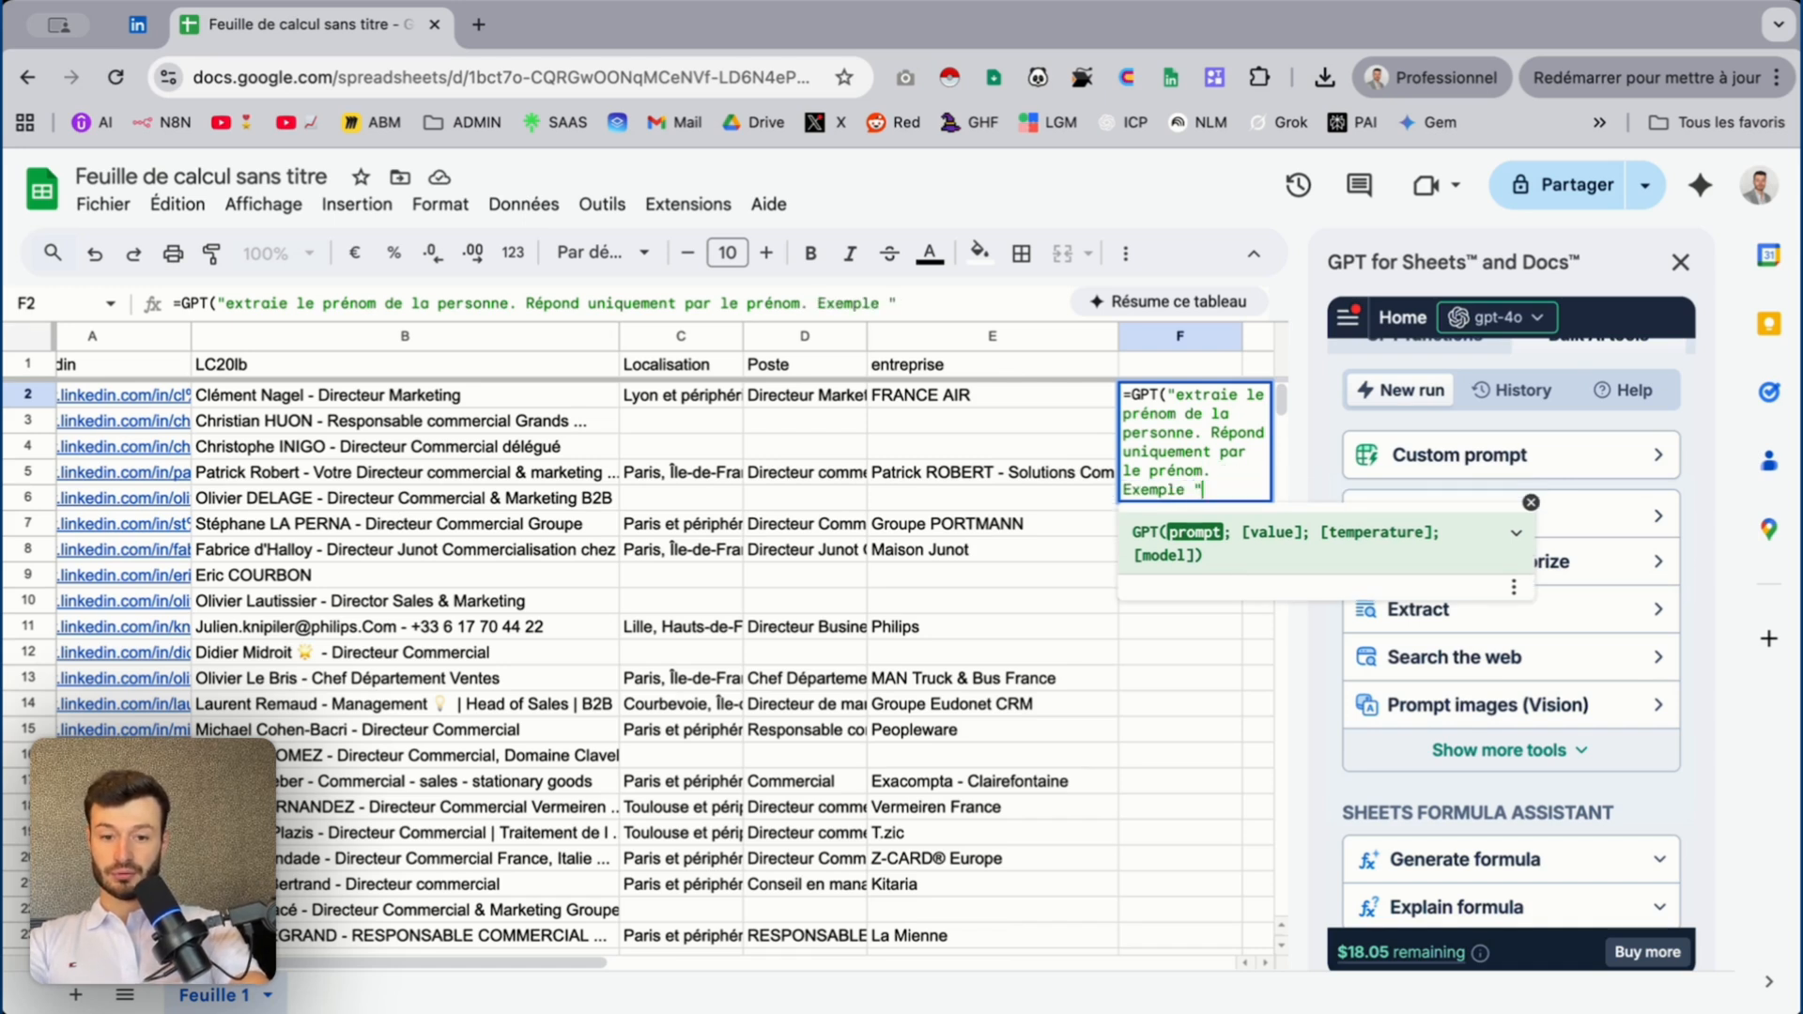
pyautogui.press('BackSpace')
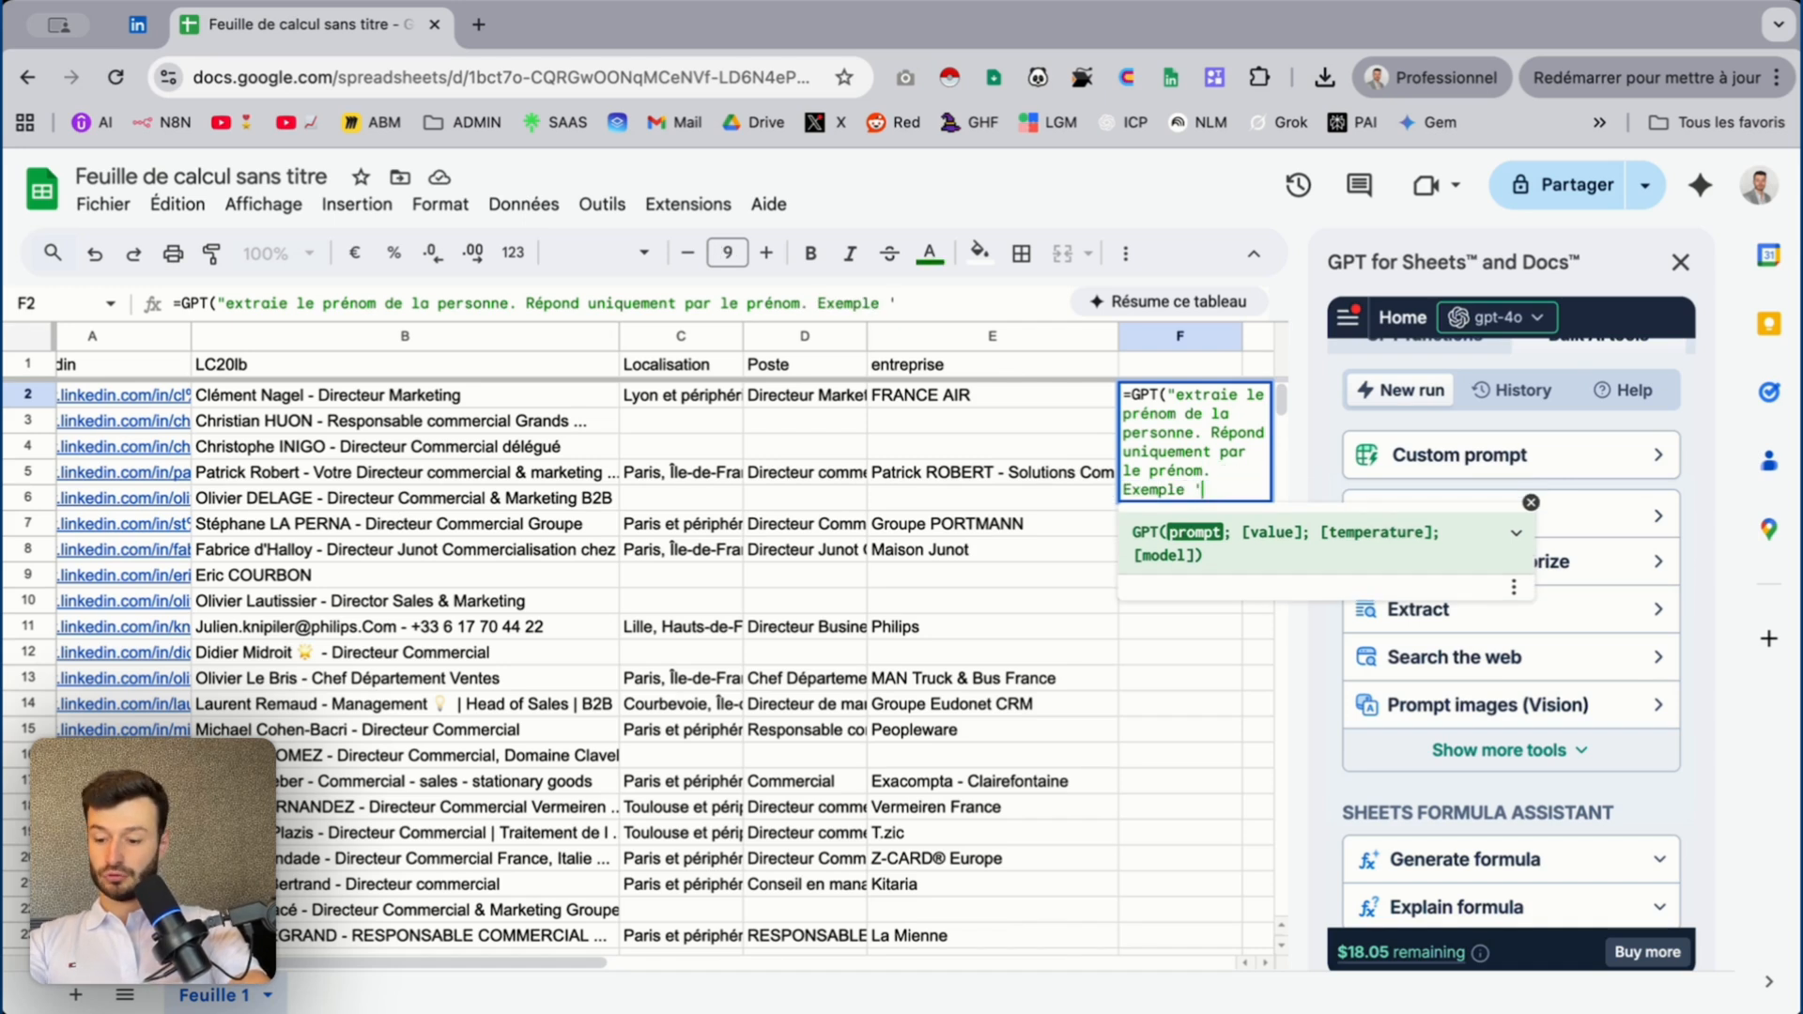
pyautogui.write("'Josepg")
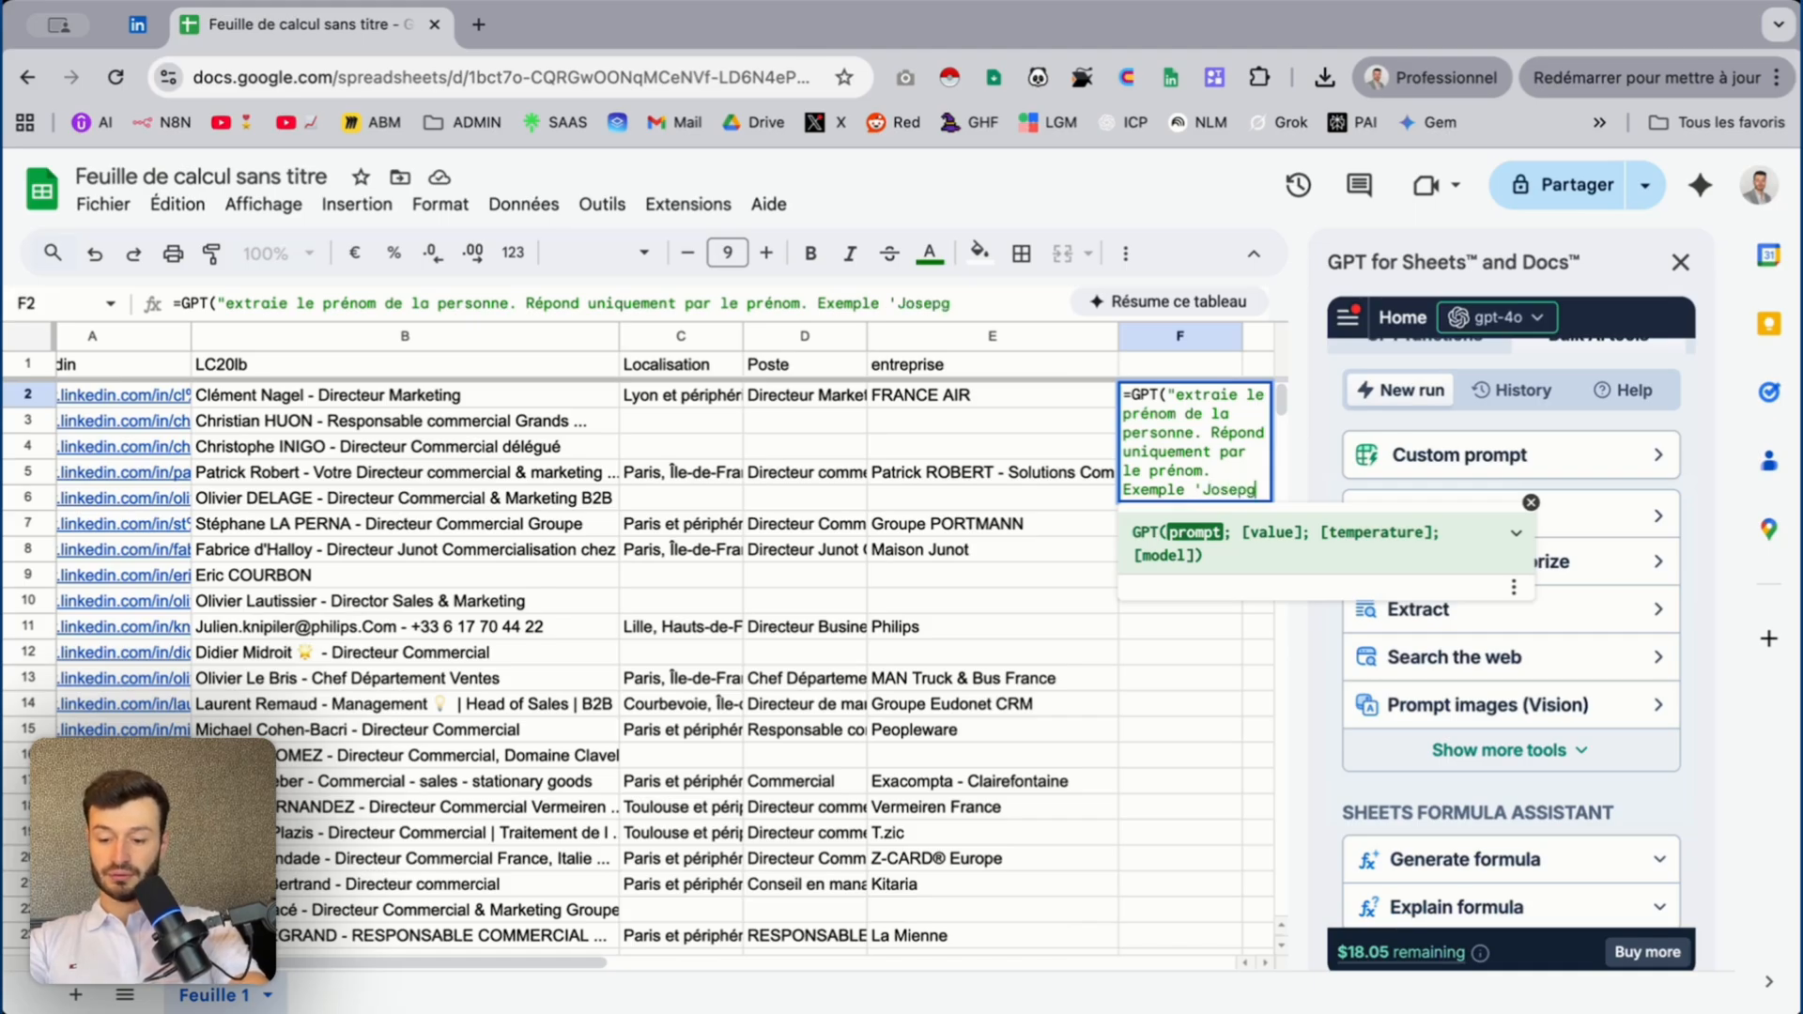
pyautogui.press('BackSpace')
pyautogui.write('h')
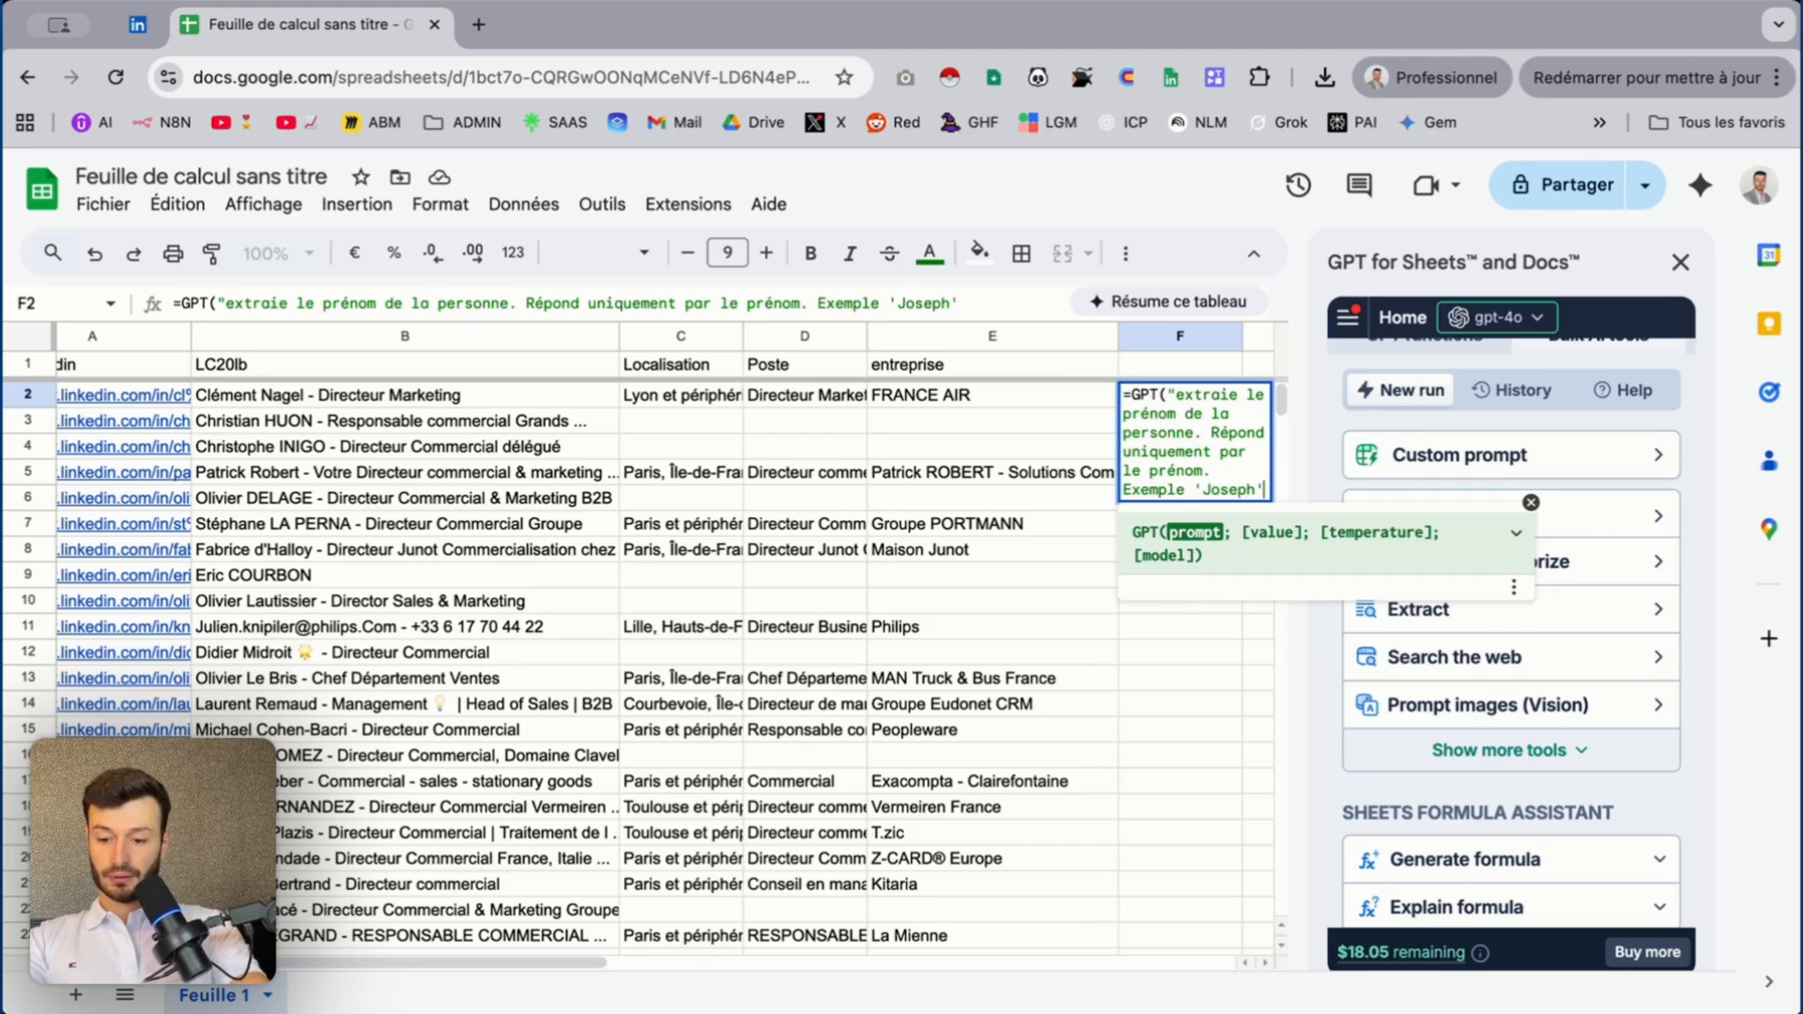
pyautogui.write('\'"')
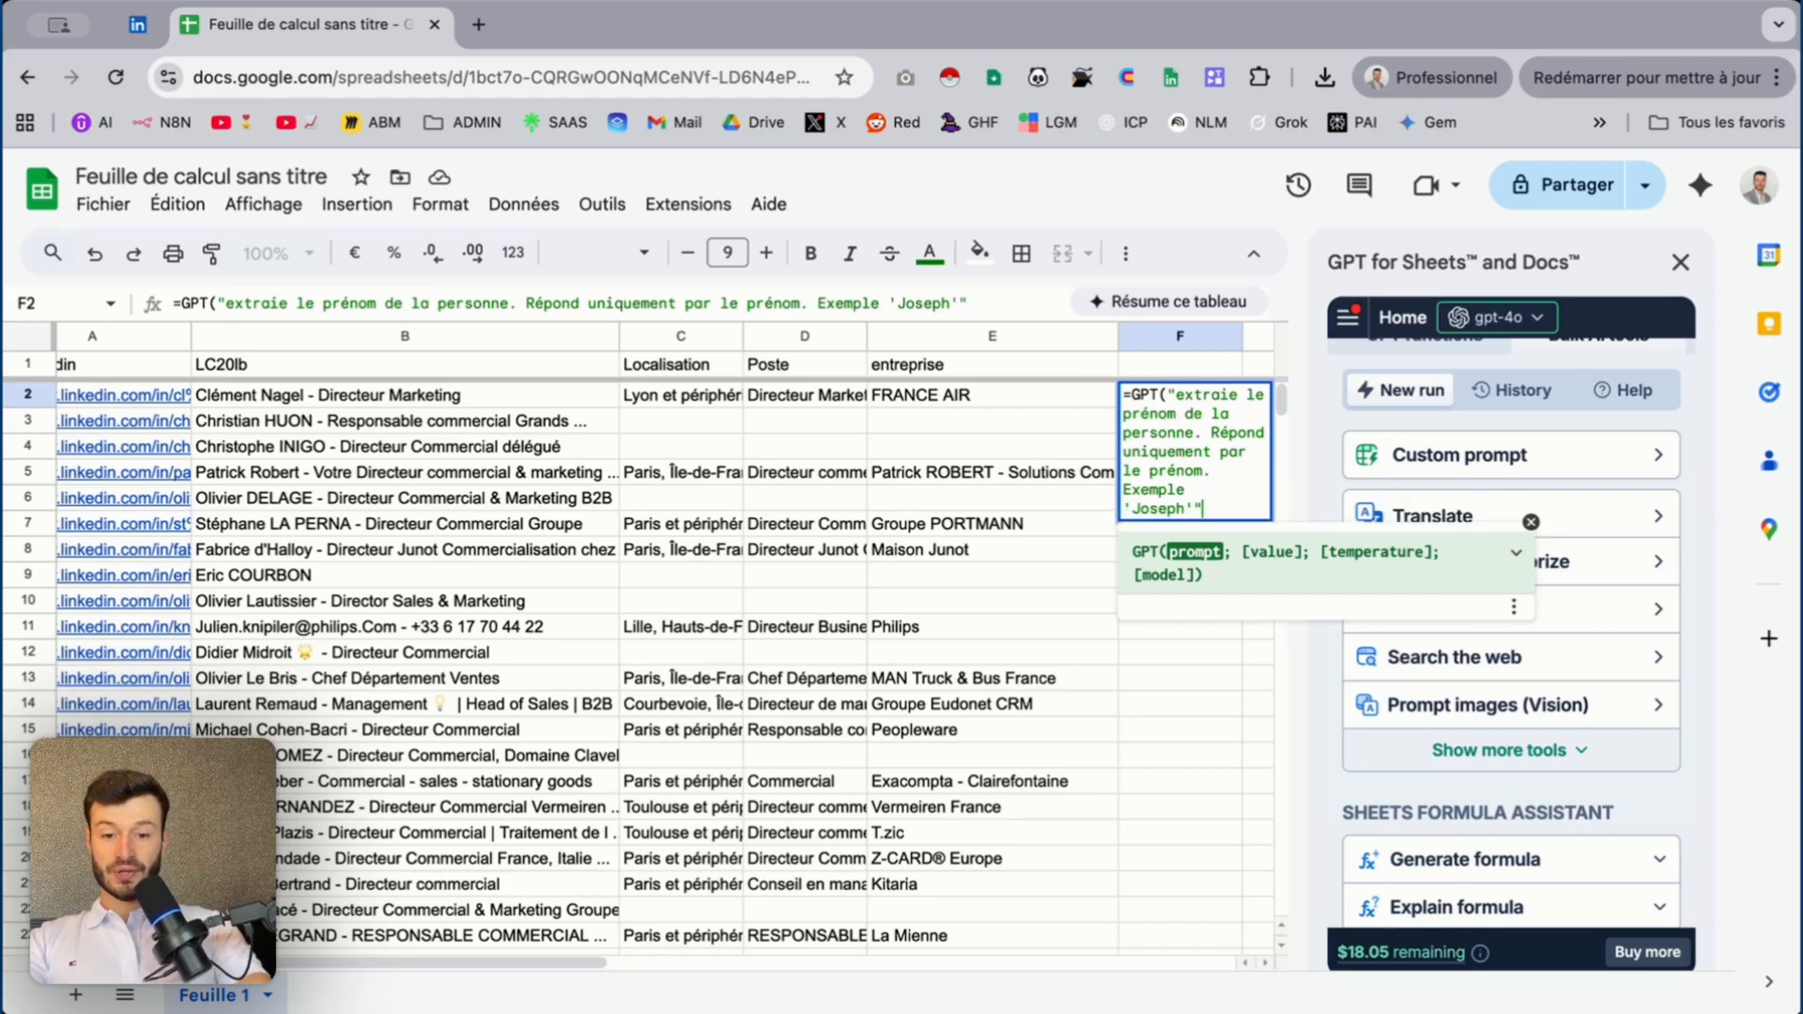
# Complete the GPT formula in F2 with cell B2 as its value argument
pyautogui.write(';')
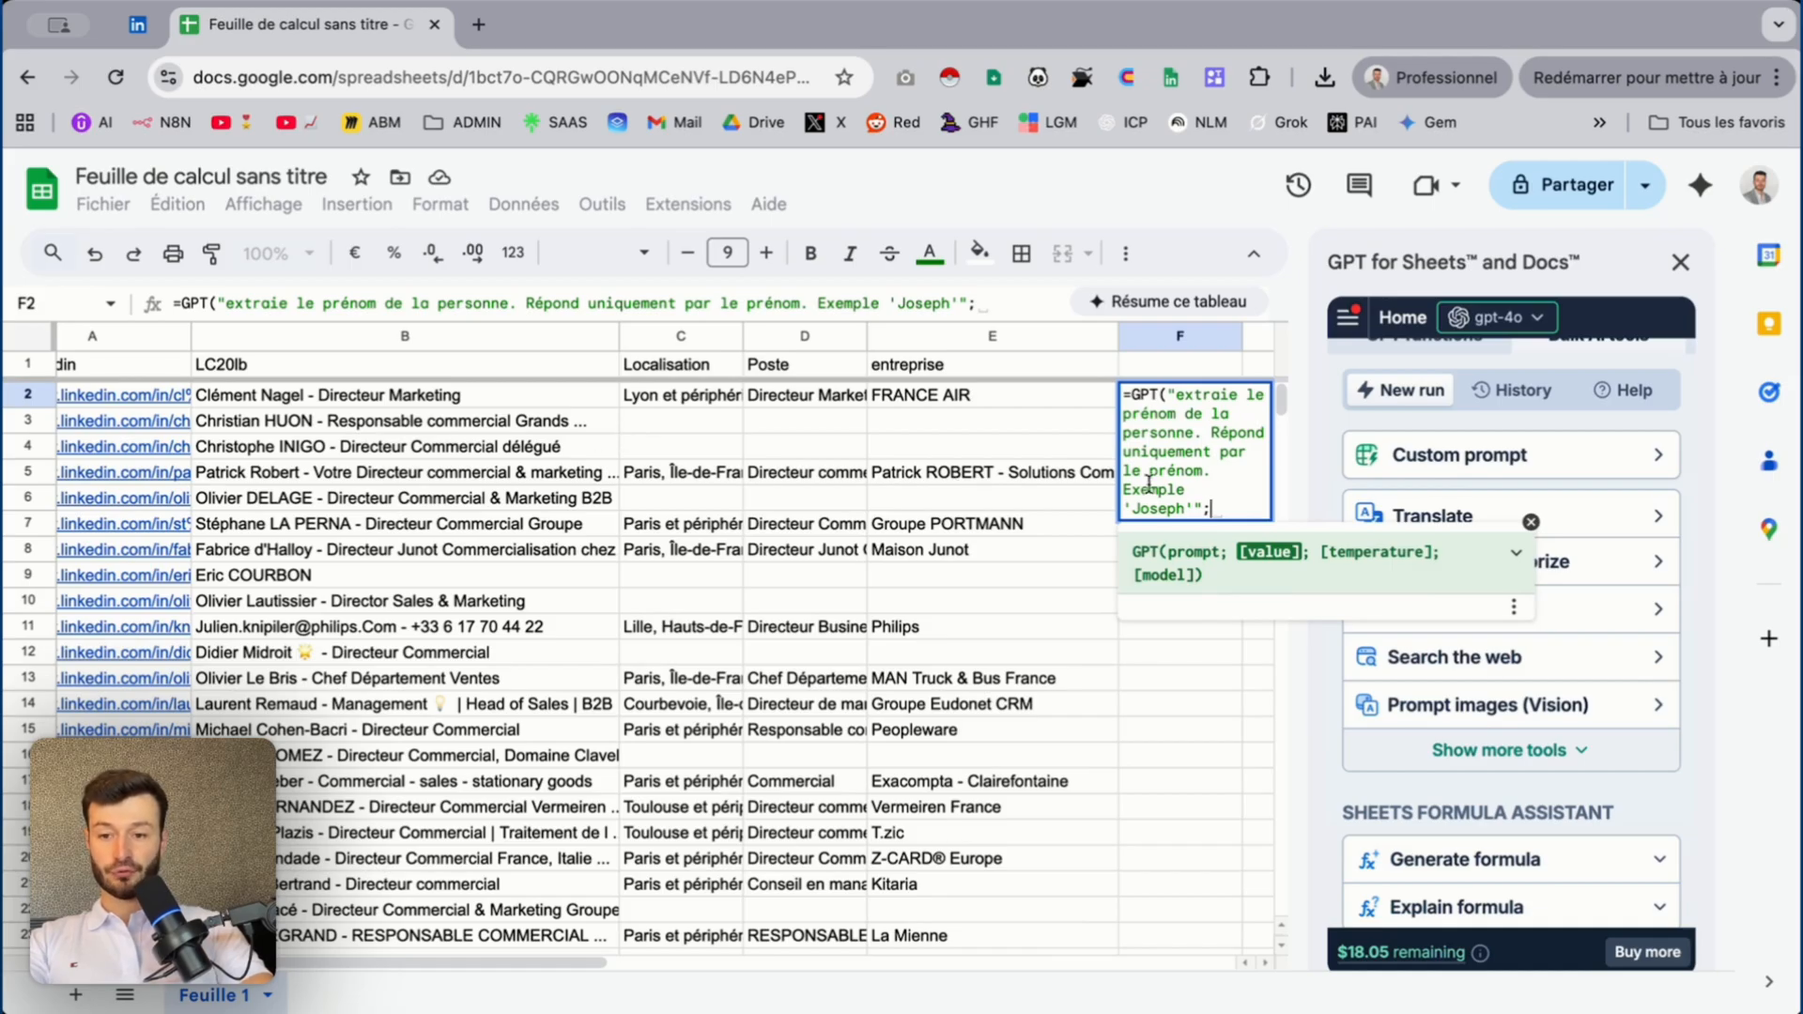
pyautogui.click(541, 399)
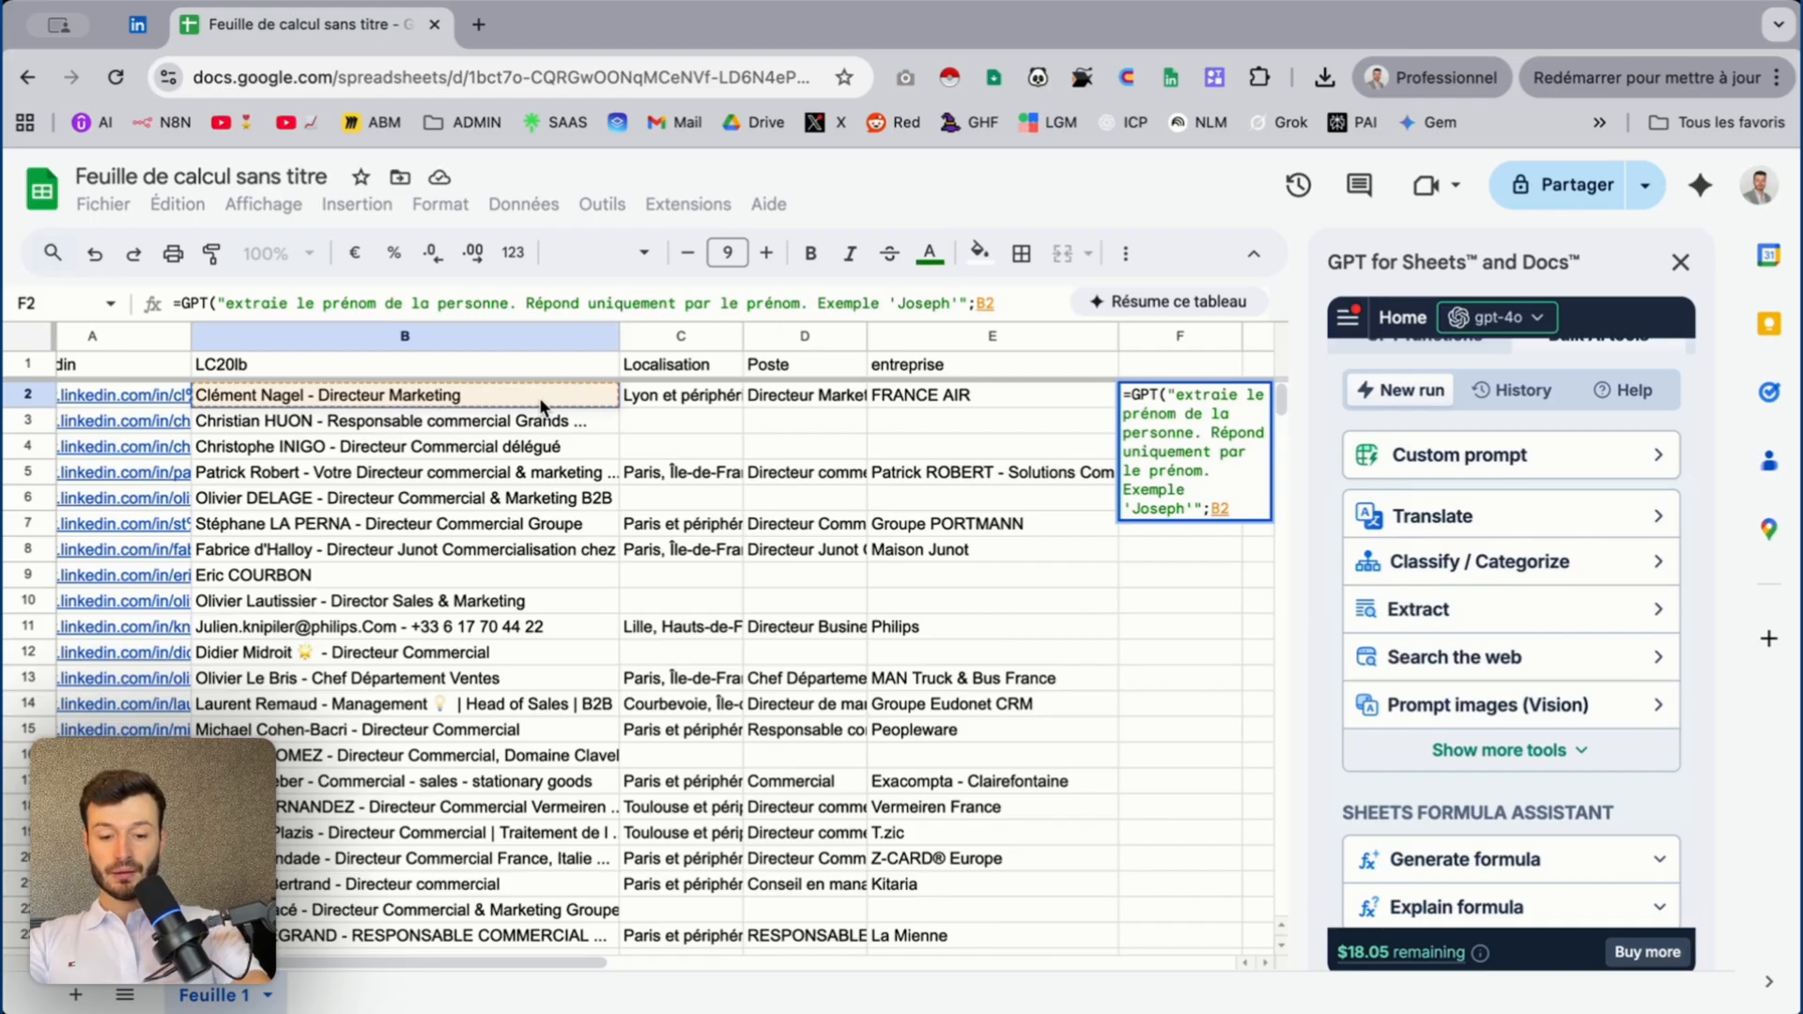
pyautogui.write(')')
pyautogui.press('Return')
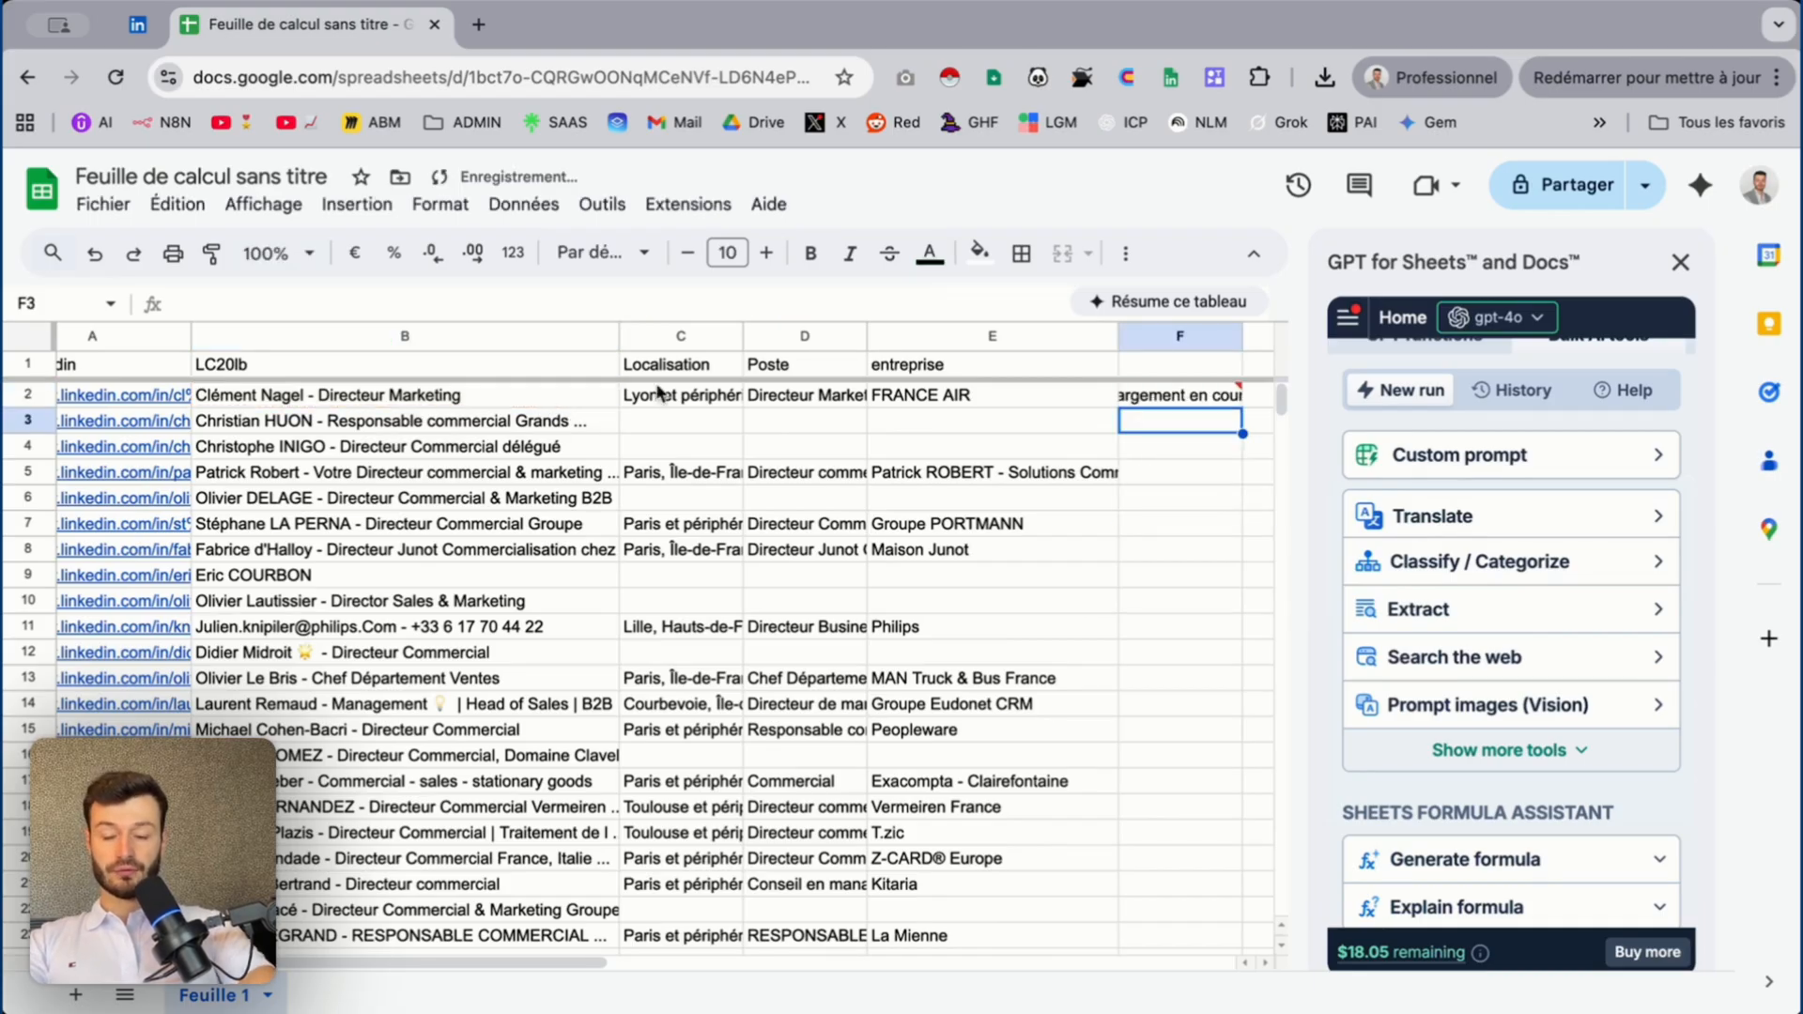
# Widen column F and copy the GPT formula from F2 down to F25
pyautogui.moveTo(1254, 340); pyautogui.dragTo(1324, 336)
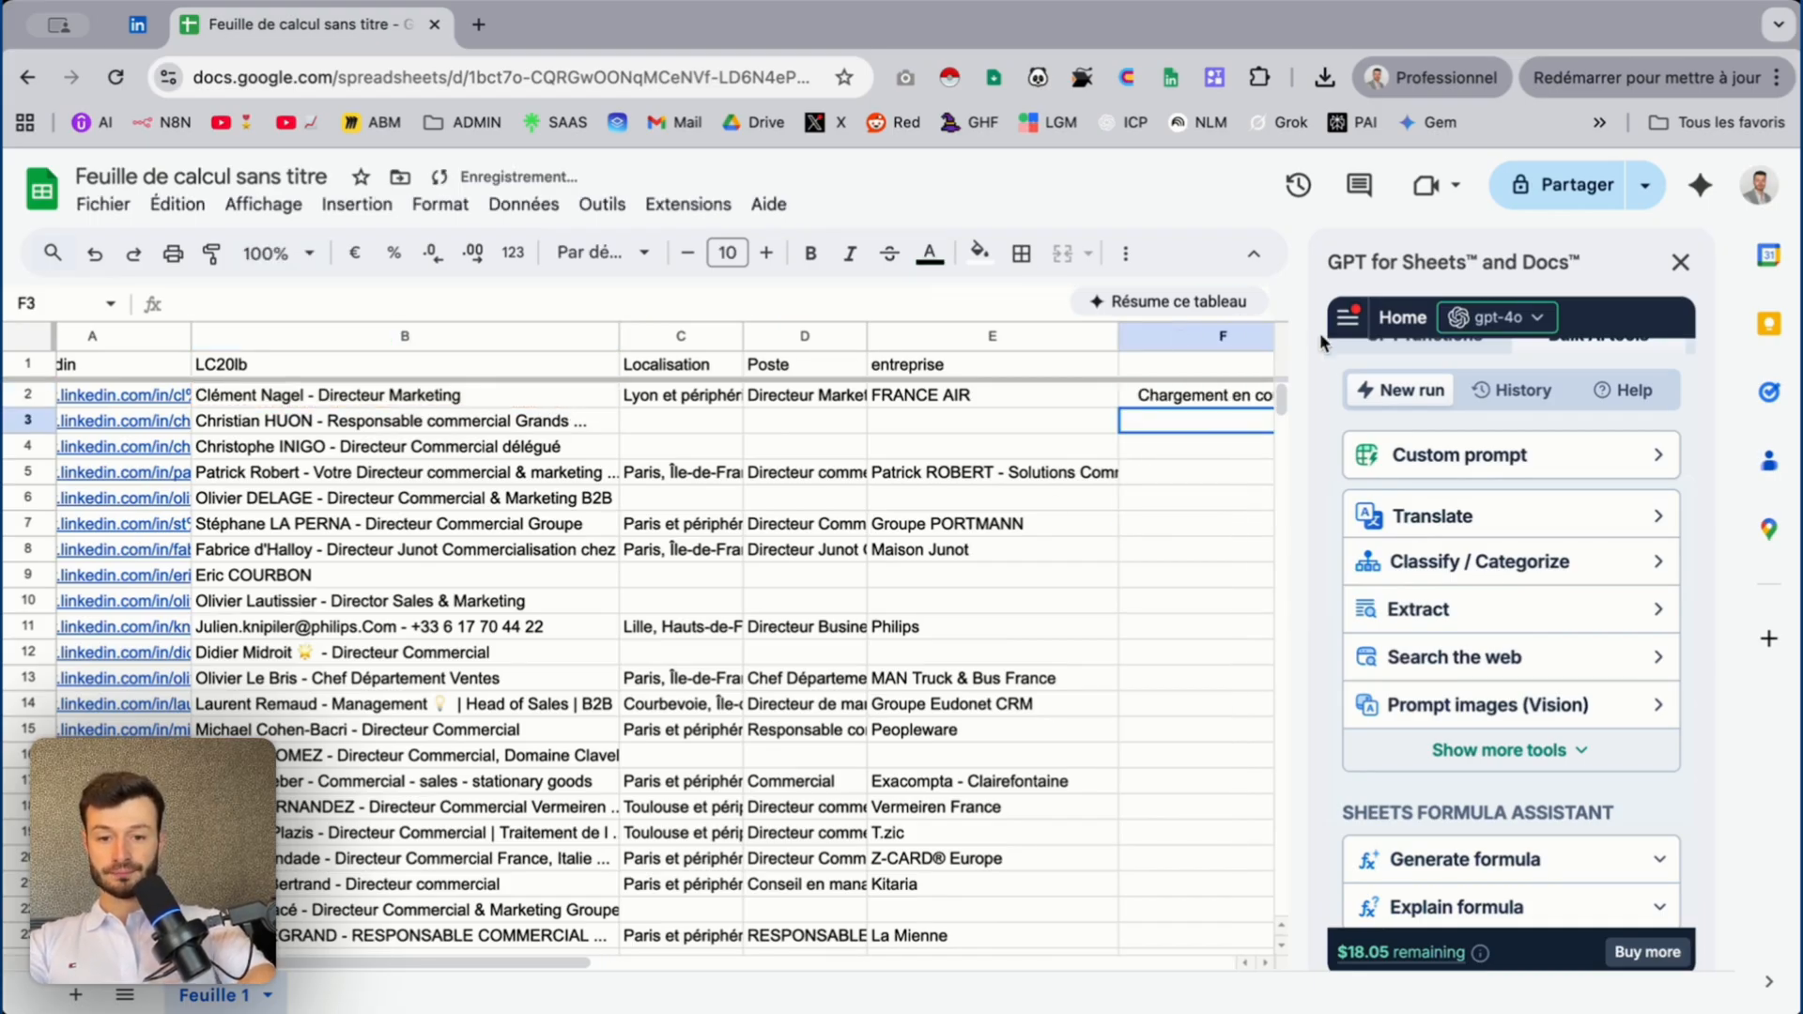
pyautogui.hscroll(3, 1052, 510)
pyautogui.click(1089, 395)
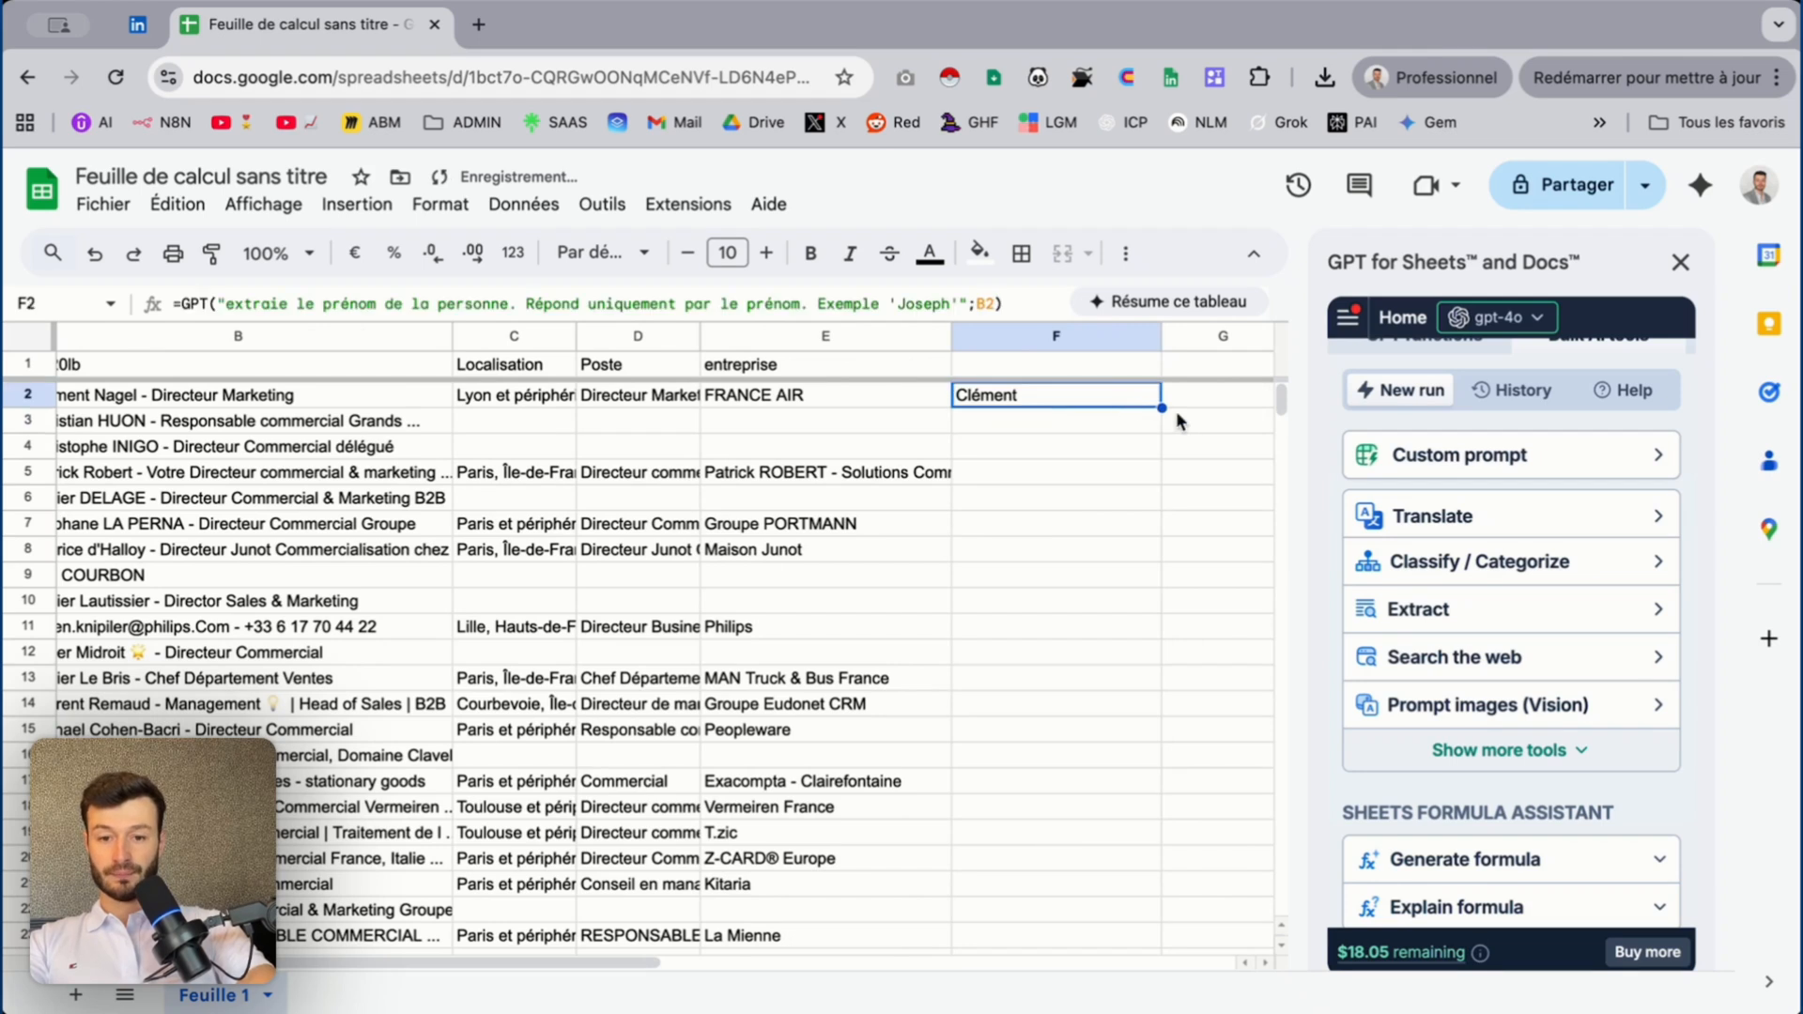
pyautogui.moveTo(1163, 409); pyautogui.dragTo(1120, 1000)
pyautogui.scroll(2, 999, 604)
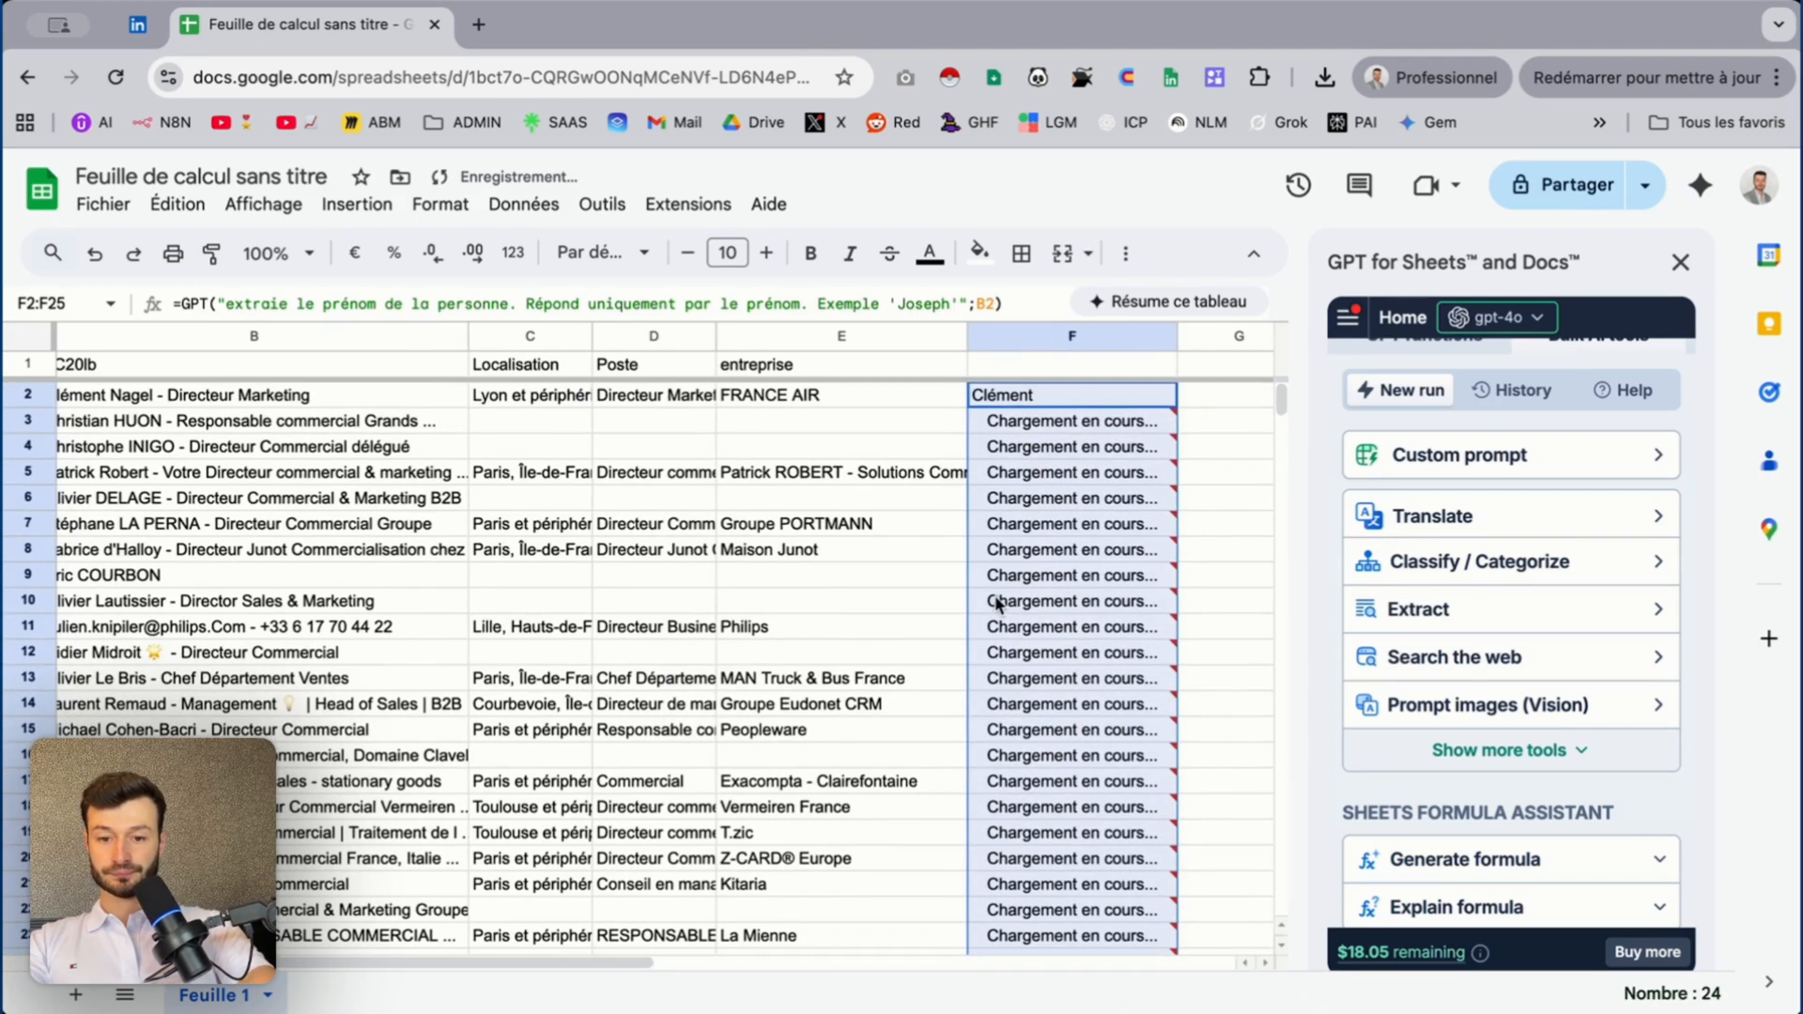
pyautogui.hscroll(-2, 741, 525)
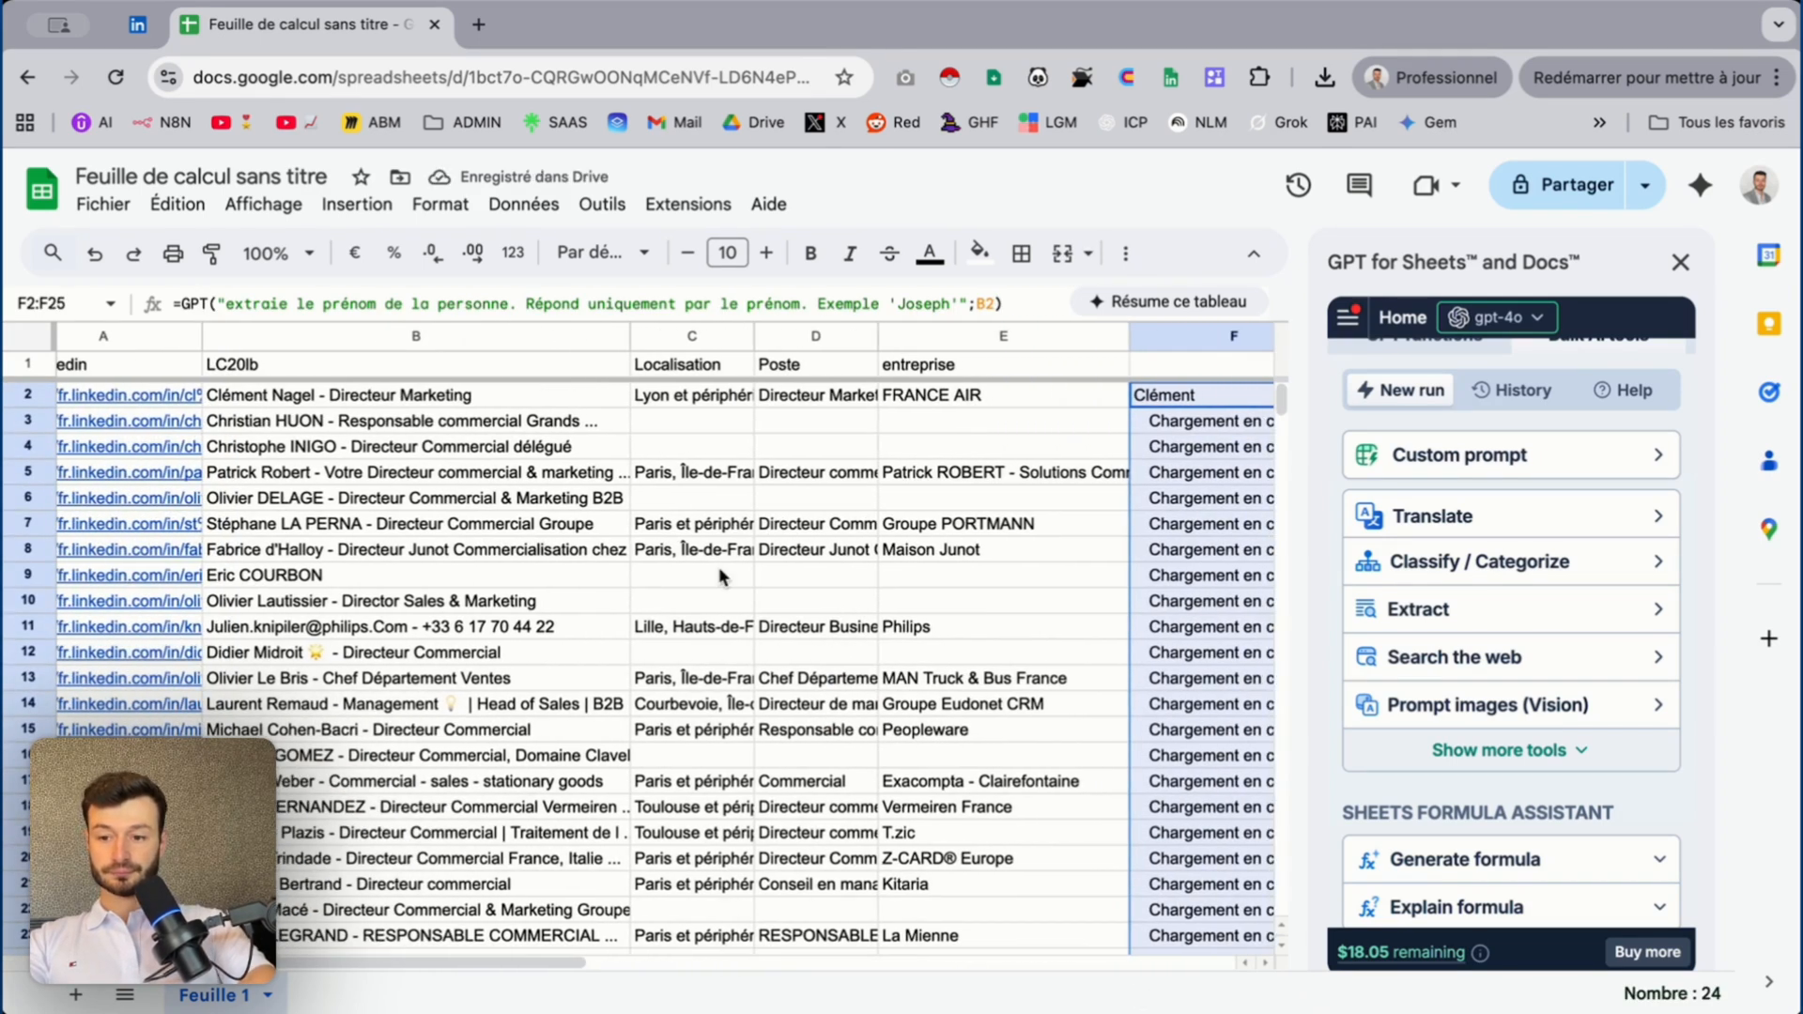
pyautogui.hscroll(2, 719, 567)
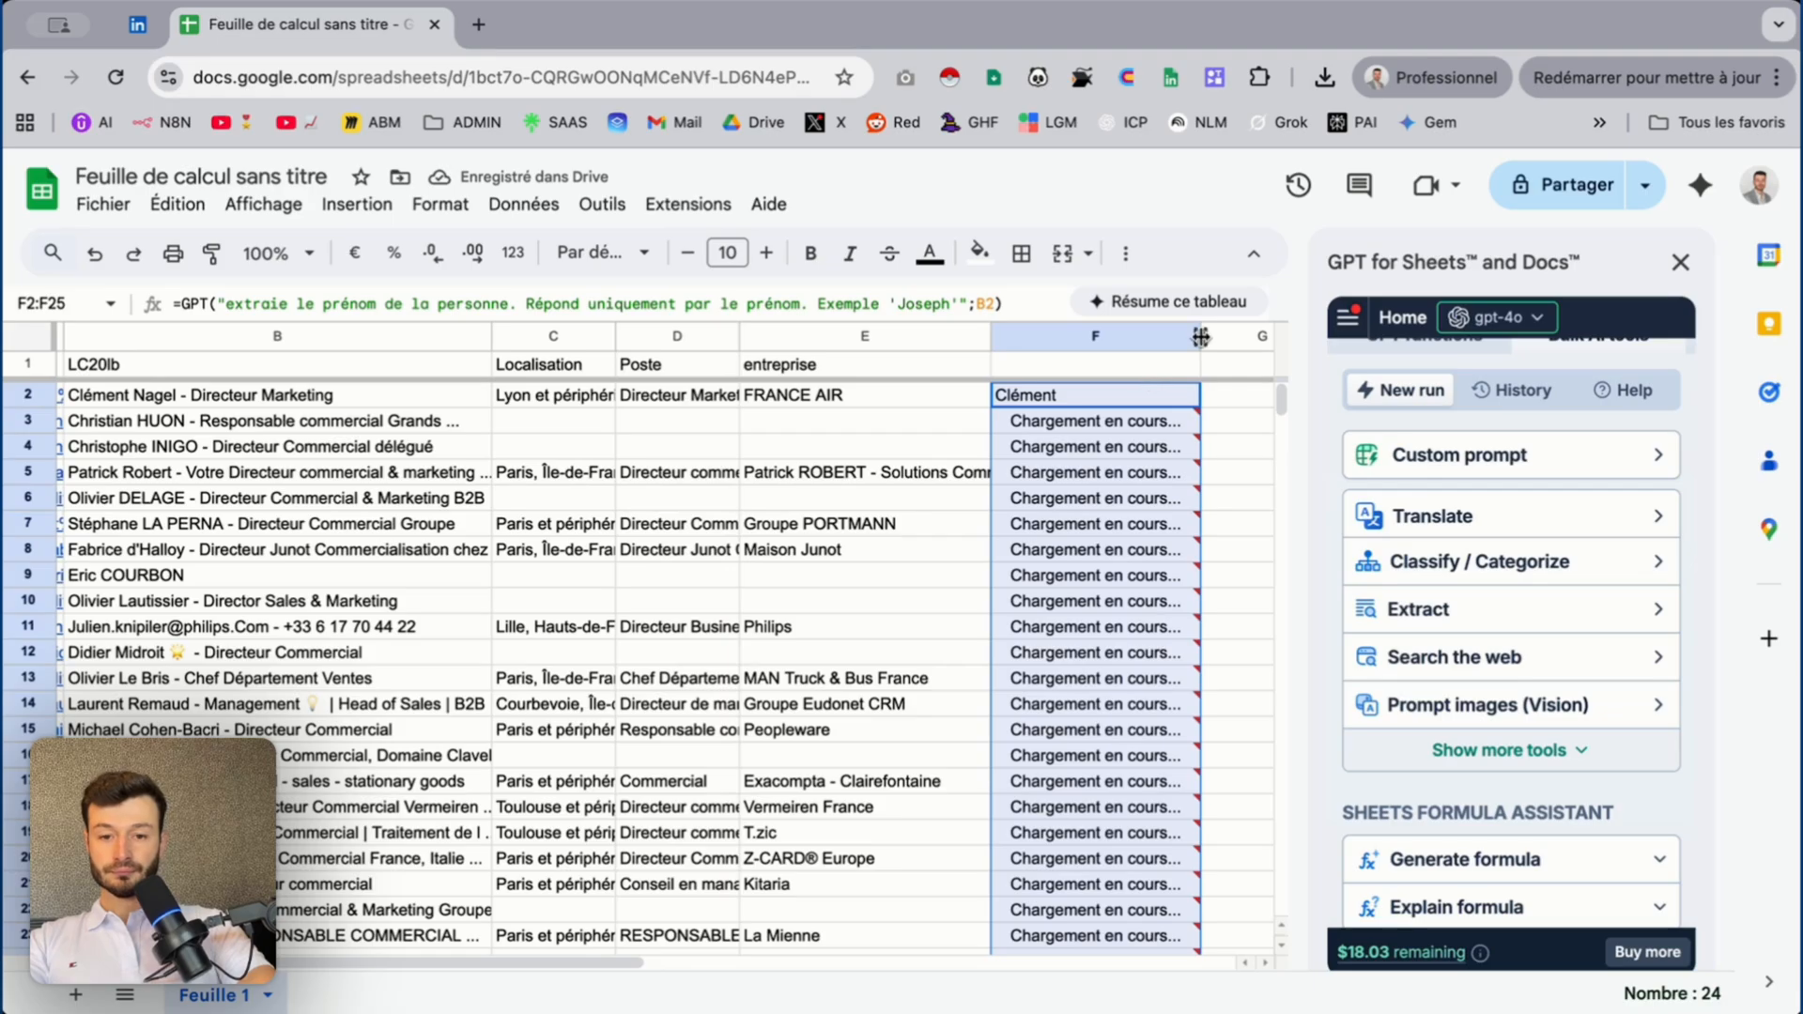
# Narrow column F and check the extracted first names down to row 25
pyautogui.moveTo(1200, 349); pyautogui.dragTo(1136, 357)
pyautogui.scroll(-5, 1118, 609)
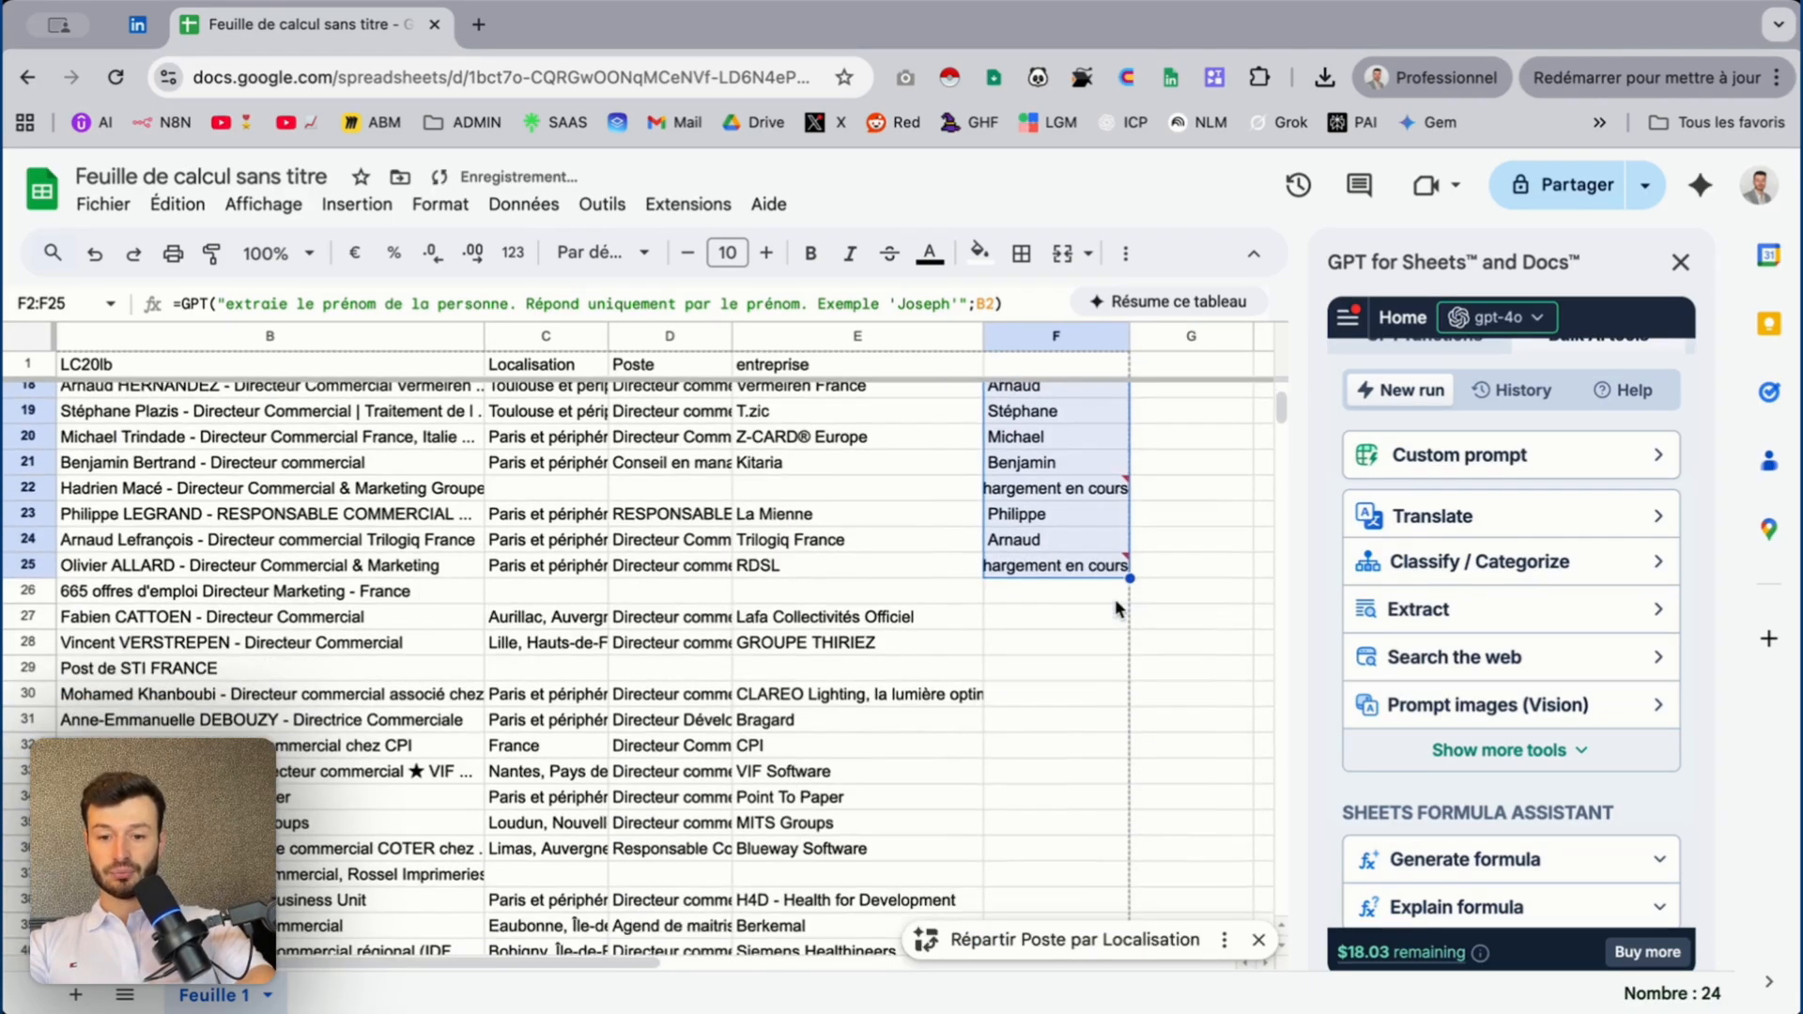
pyautogui.scroll(5, 1117, 609)
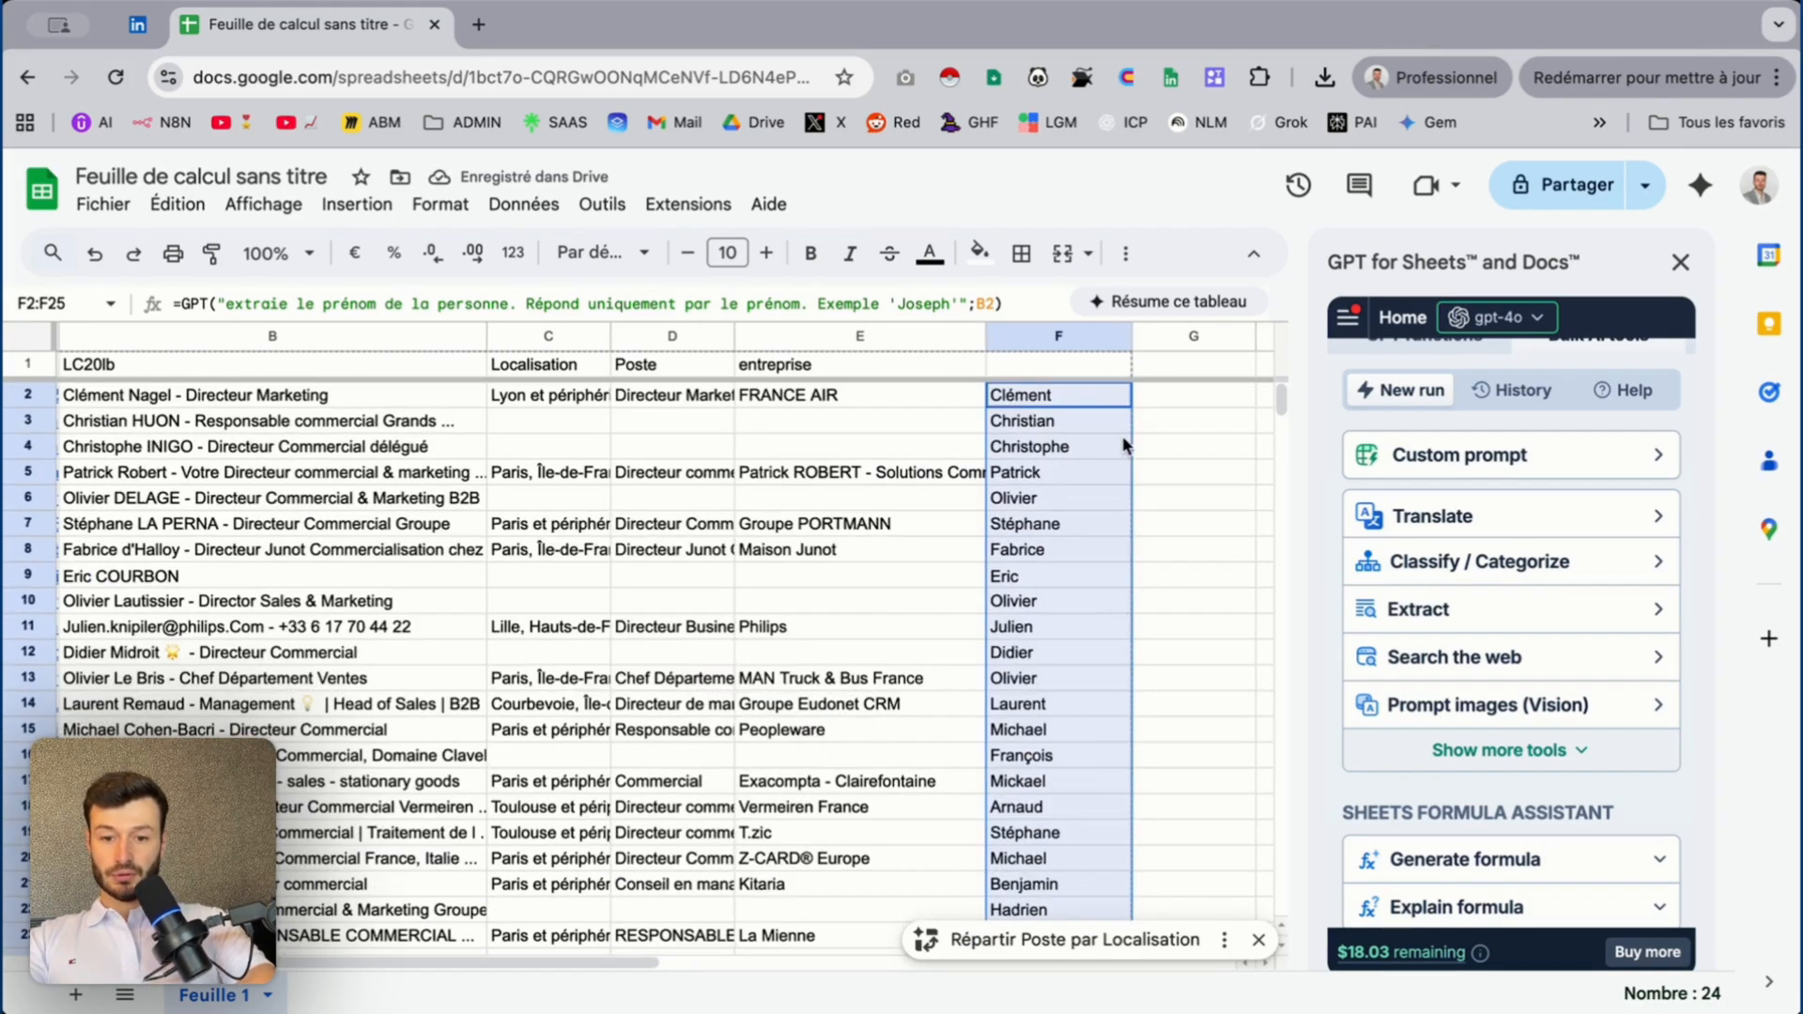
# Enter "Prénom" as the header of column F in F1
pyautogui.click(1048, 361)
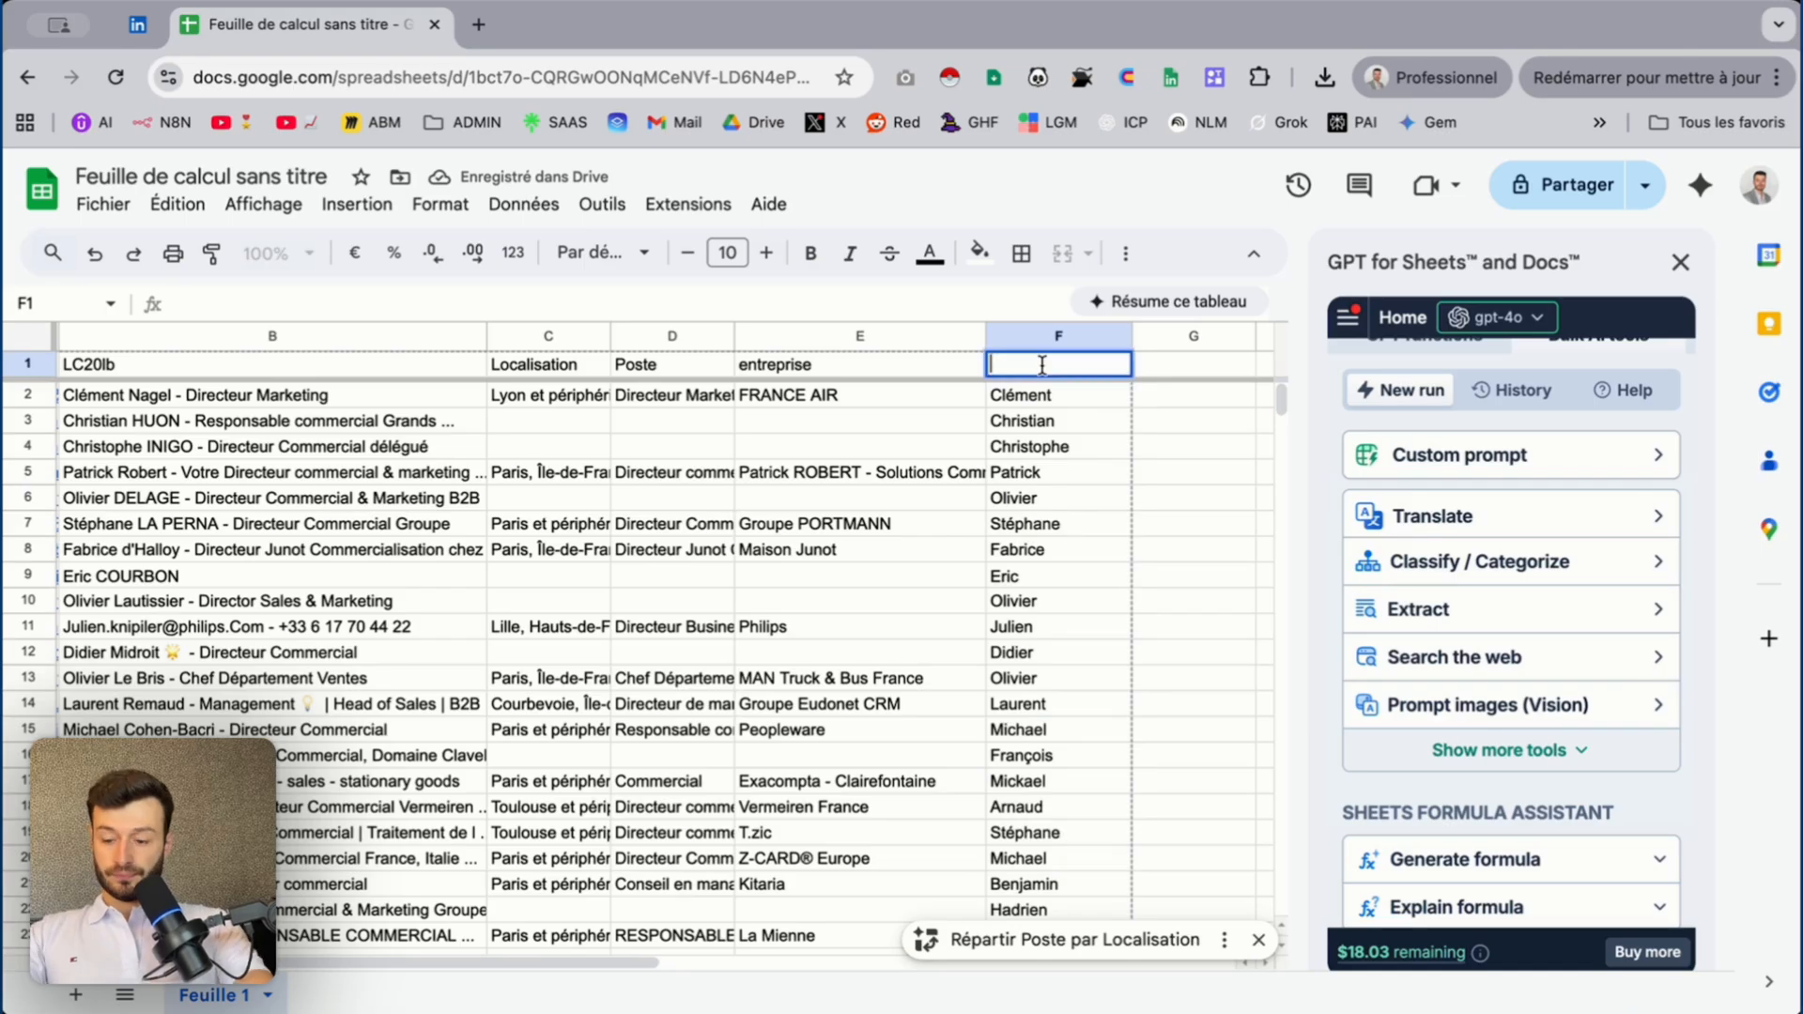
pyautogui.write('Prénom')
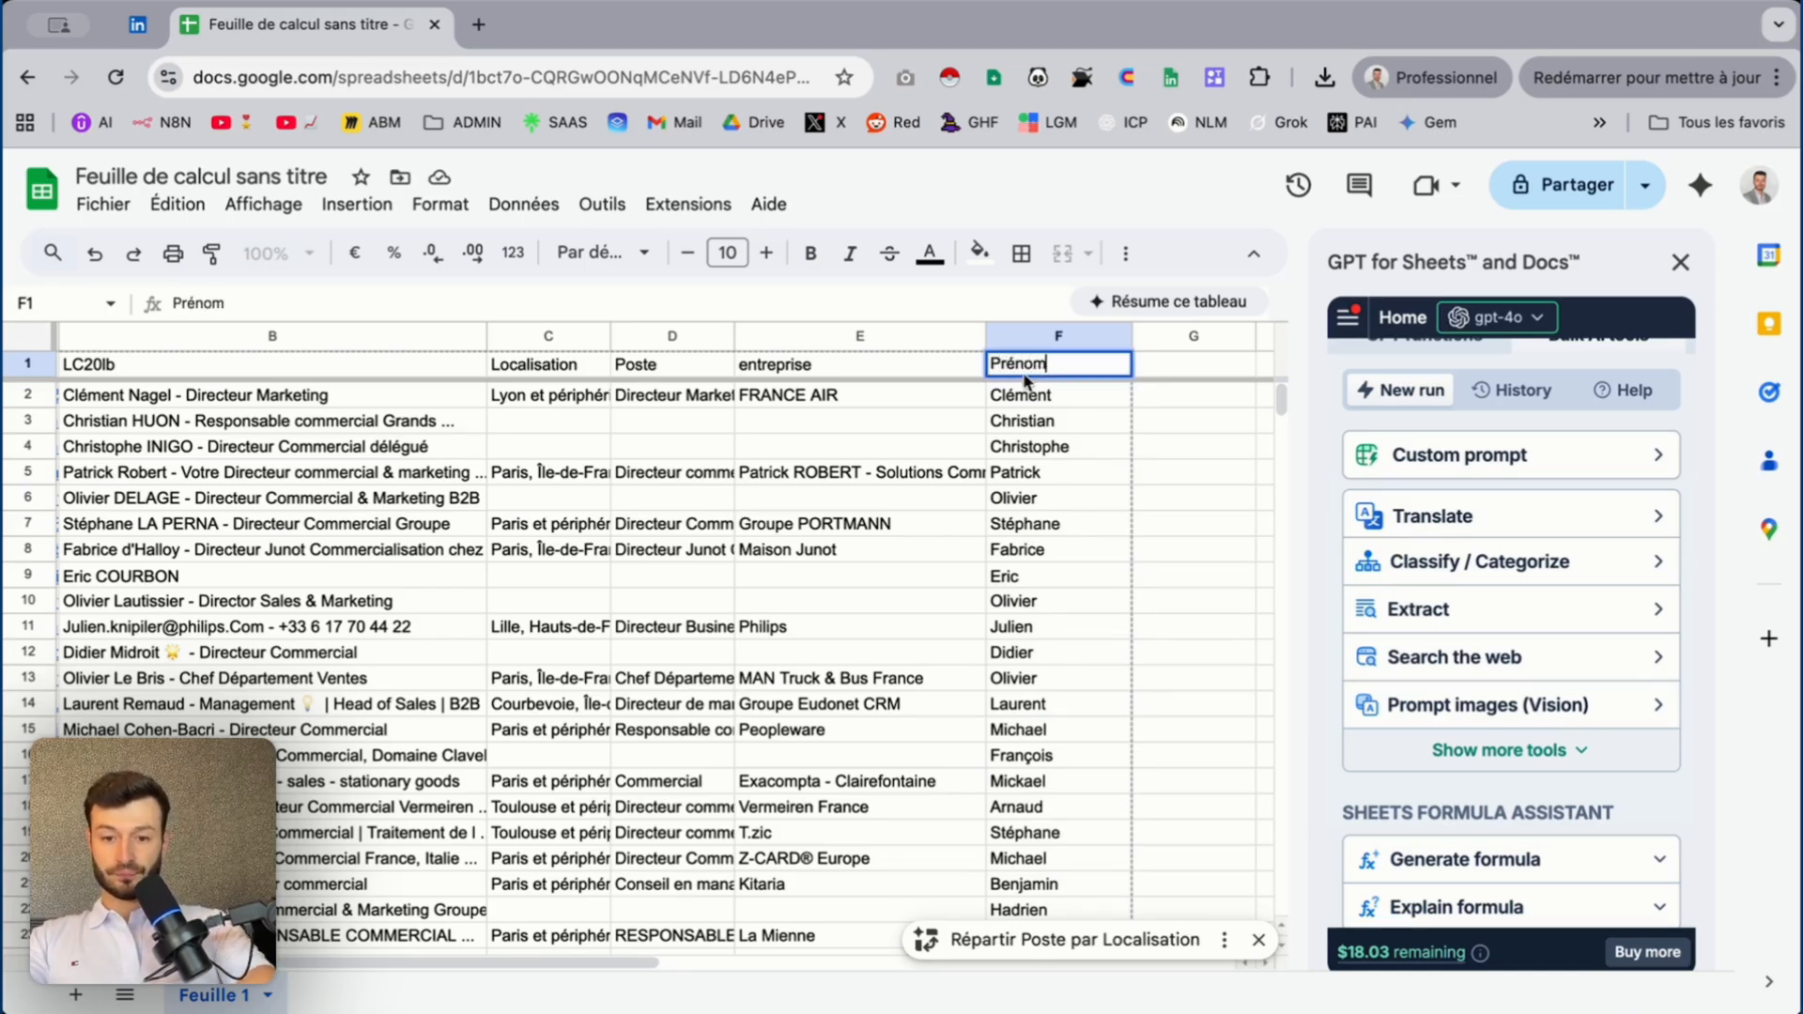
pyautogui.click(1195, 471)
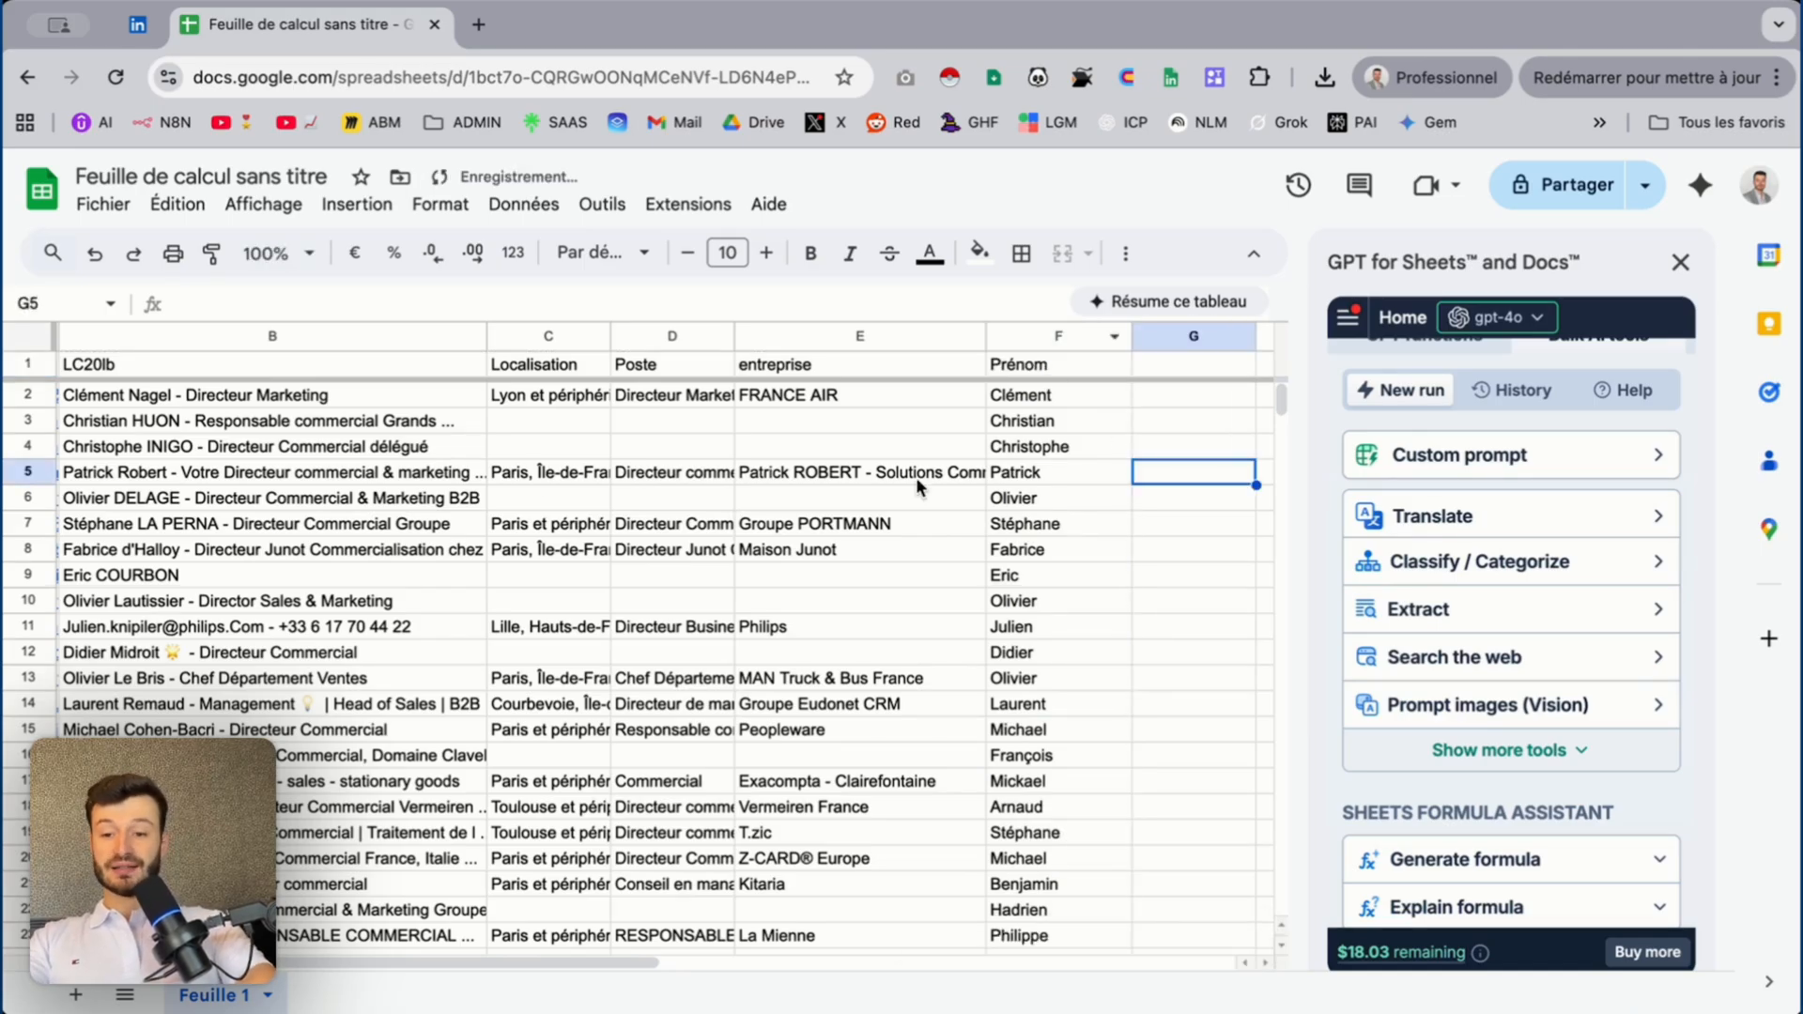
# Compare the LinkedIn titles in the LC20lb column with the Prénom column, looking at the job titles in B2 and B3
pyautogui.hscroll(-2, 916, 477)
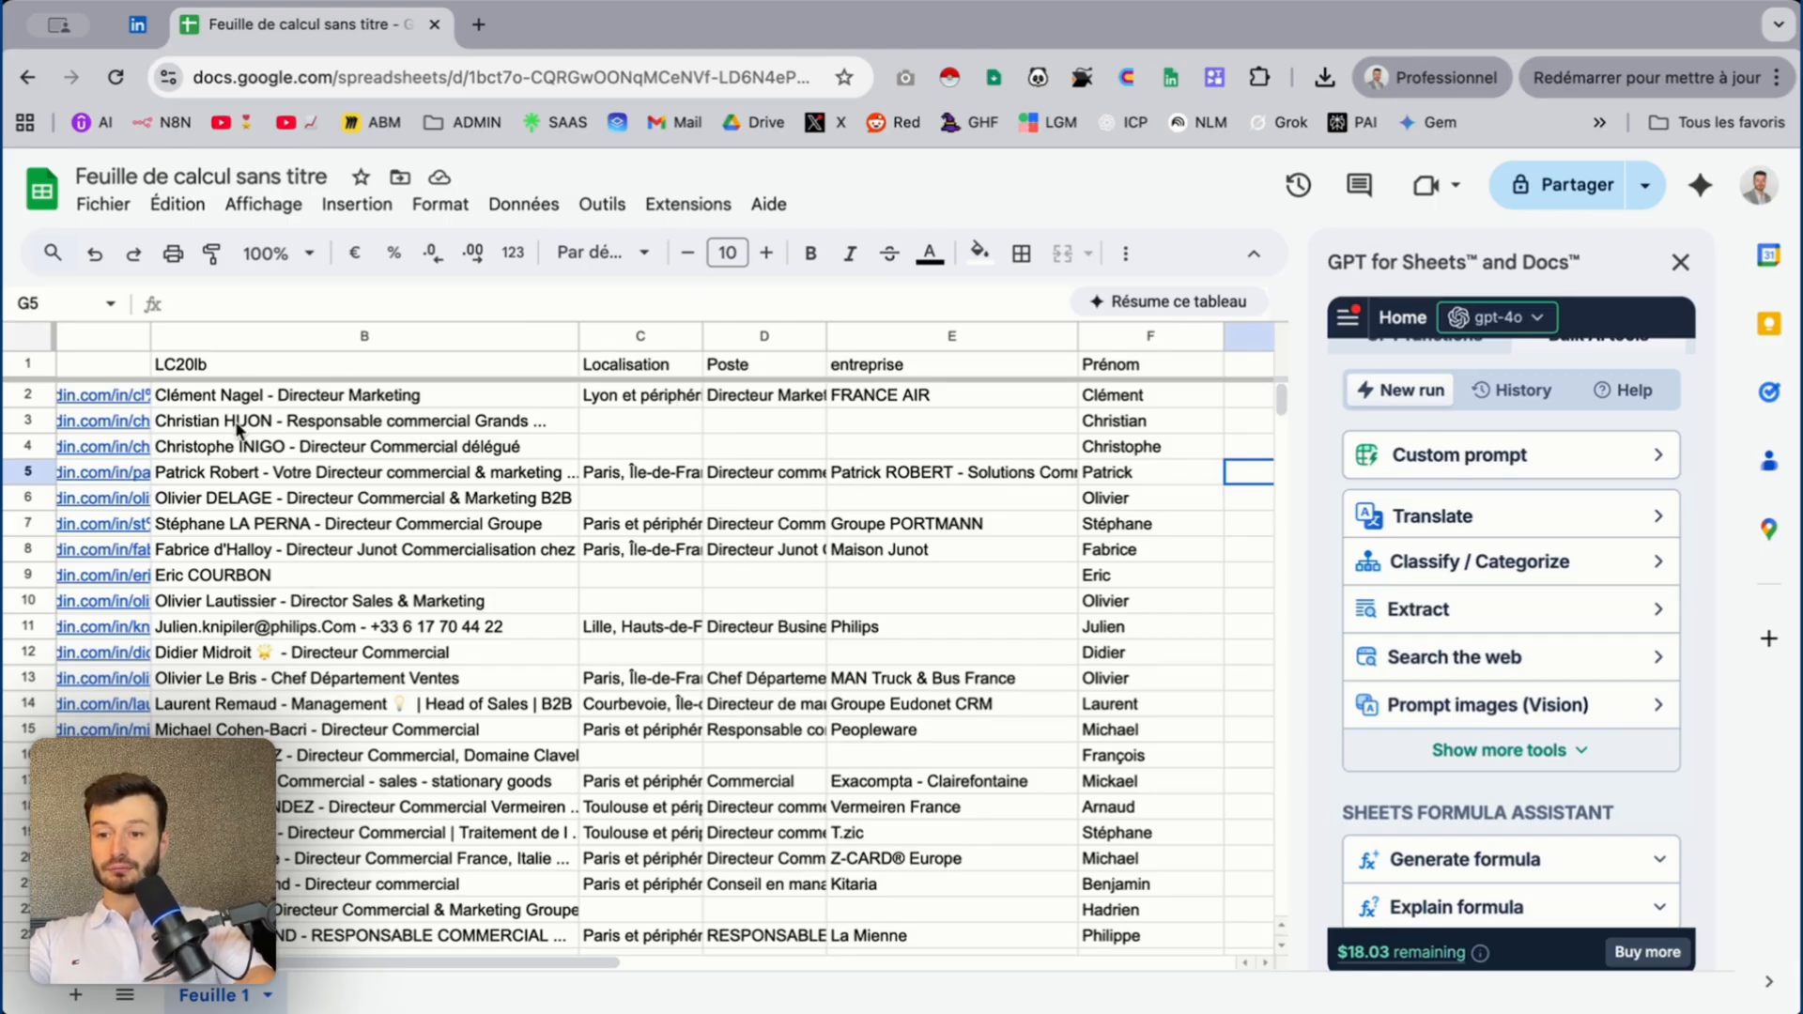
pyautogui.hscroll(-1, 1085, 525)
pyautogui.hscroll(-2, 1082, 524)
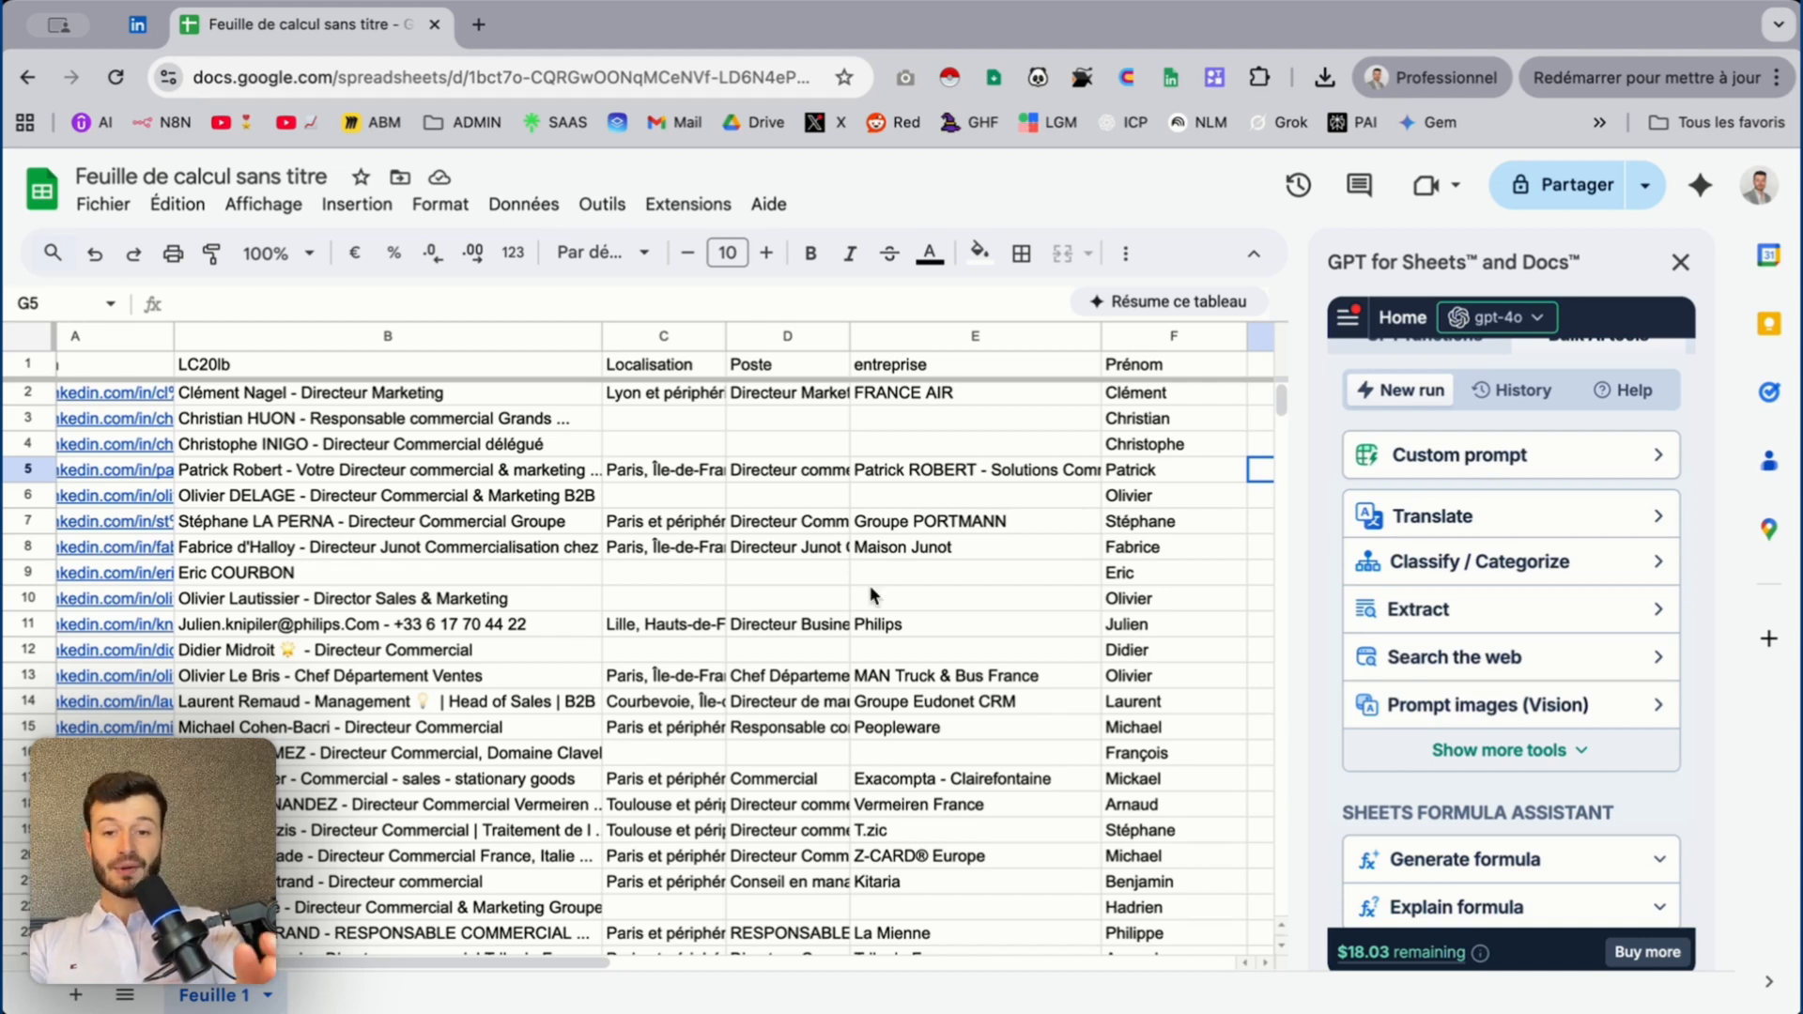
pyautogui.click(483, 418)
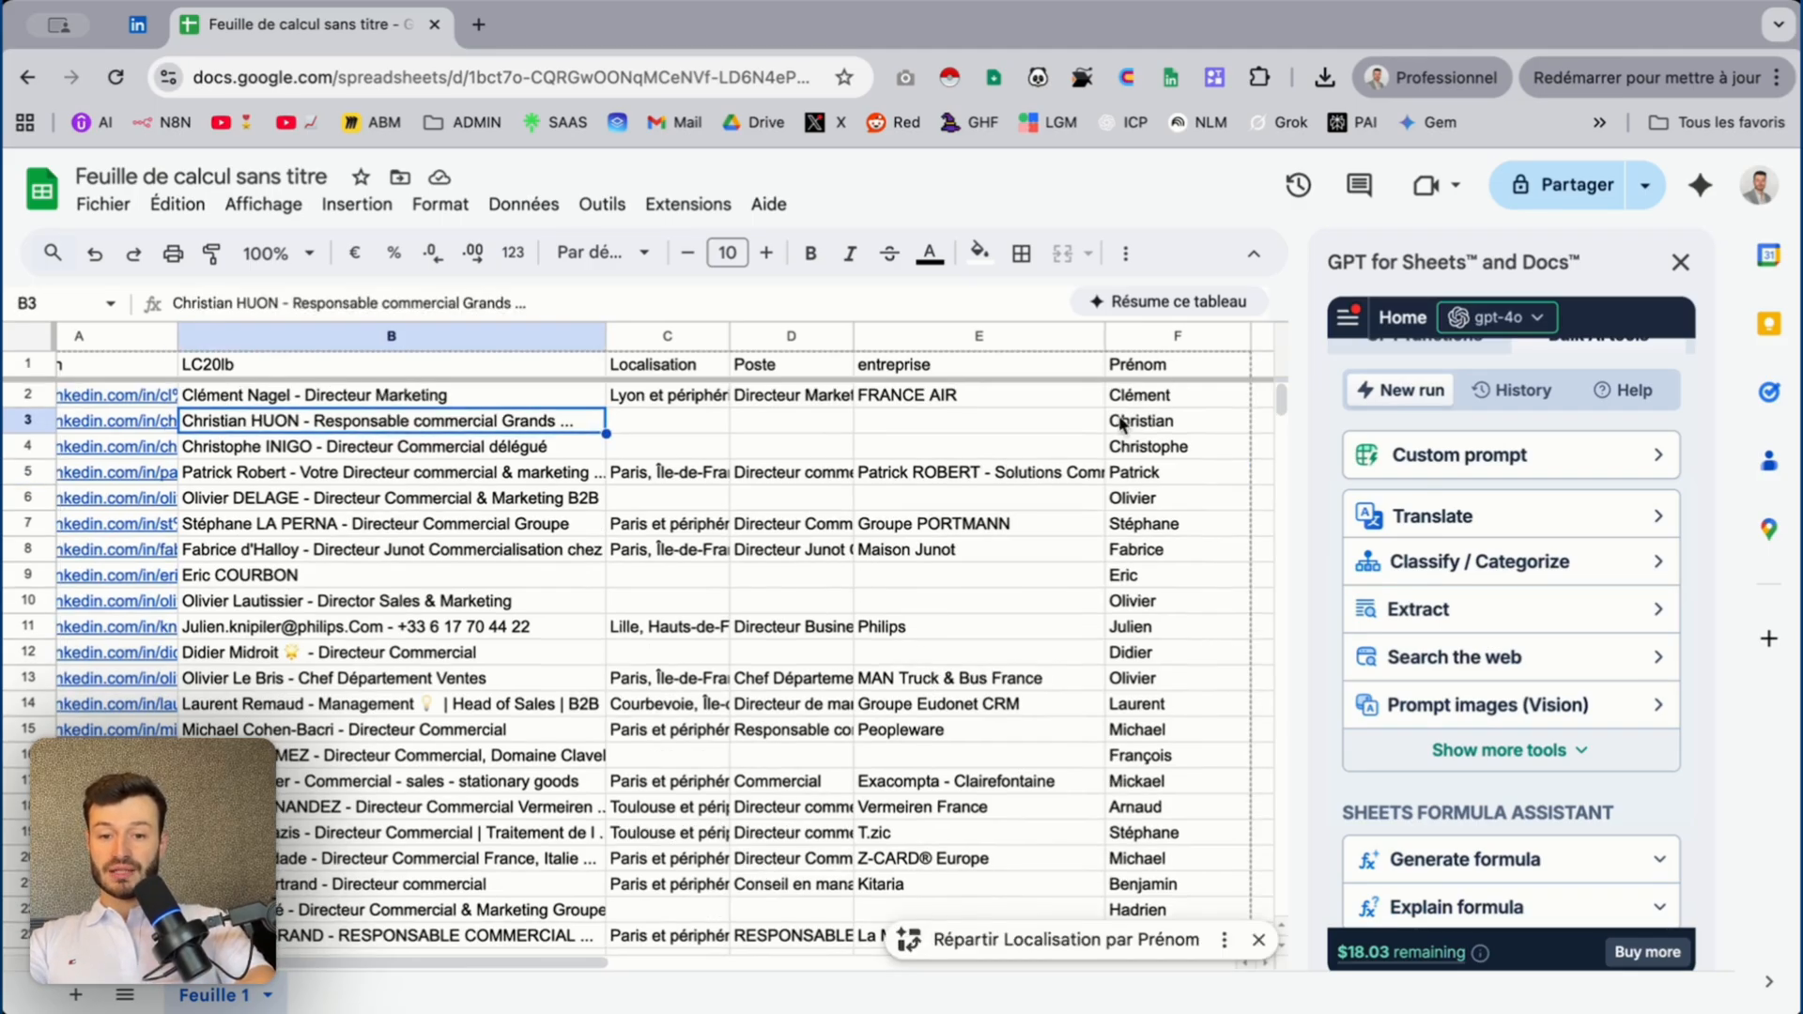
pyautogui.hscroll(2, 1189, 372)
pyautogui.hscroll(1, 1189, 372)
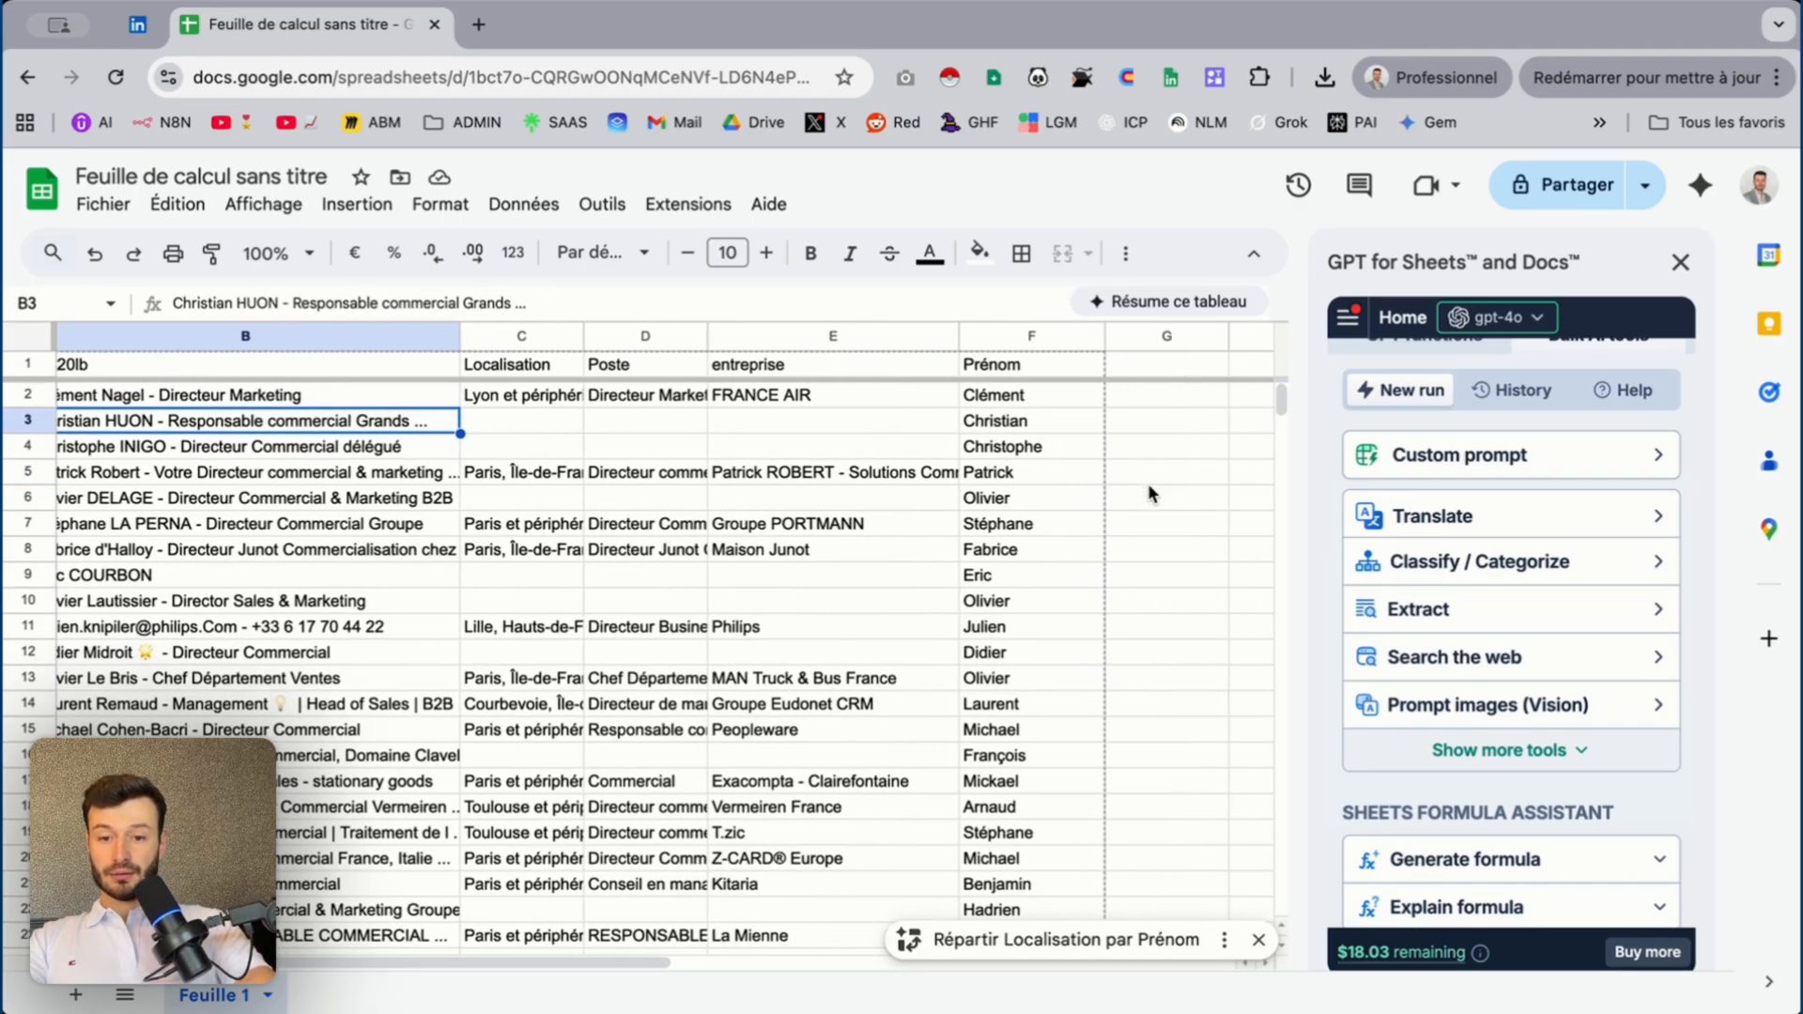
pyautogui.doubleClick(1163, 363)
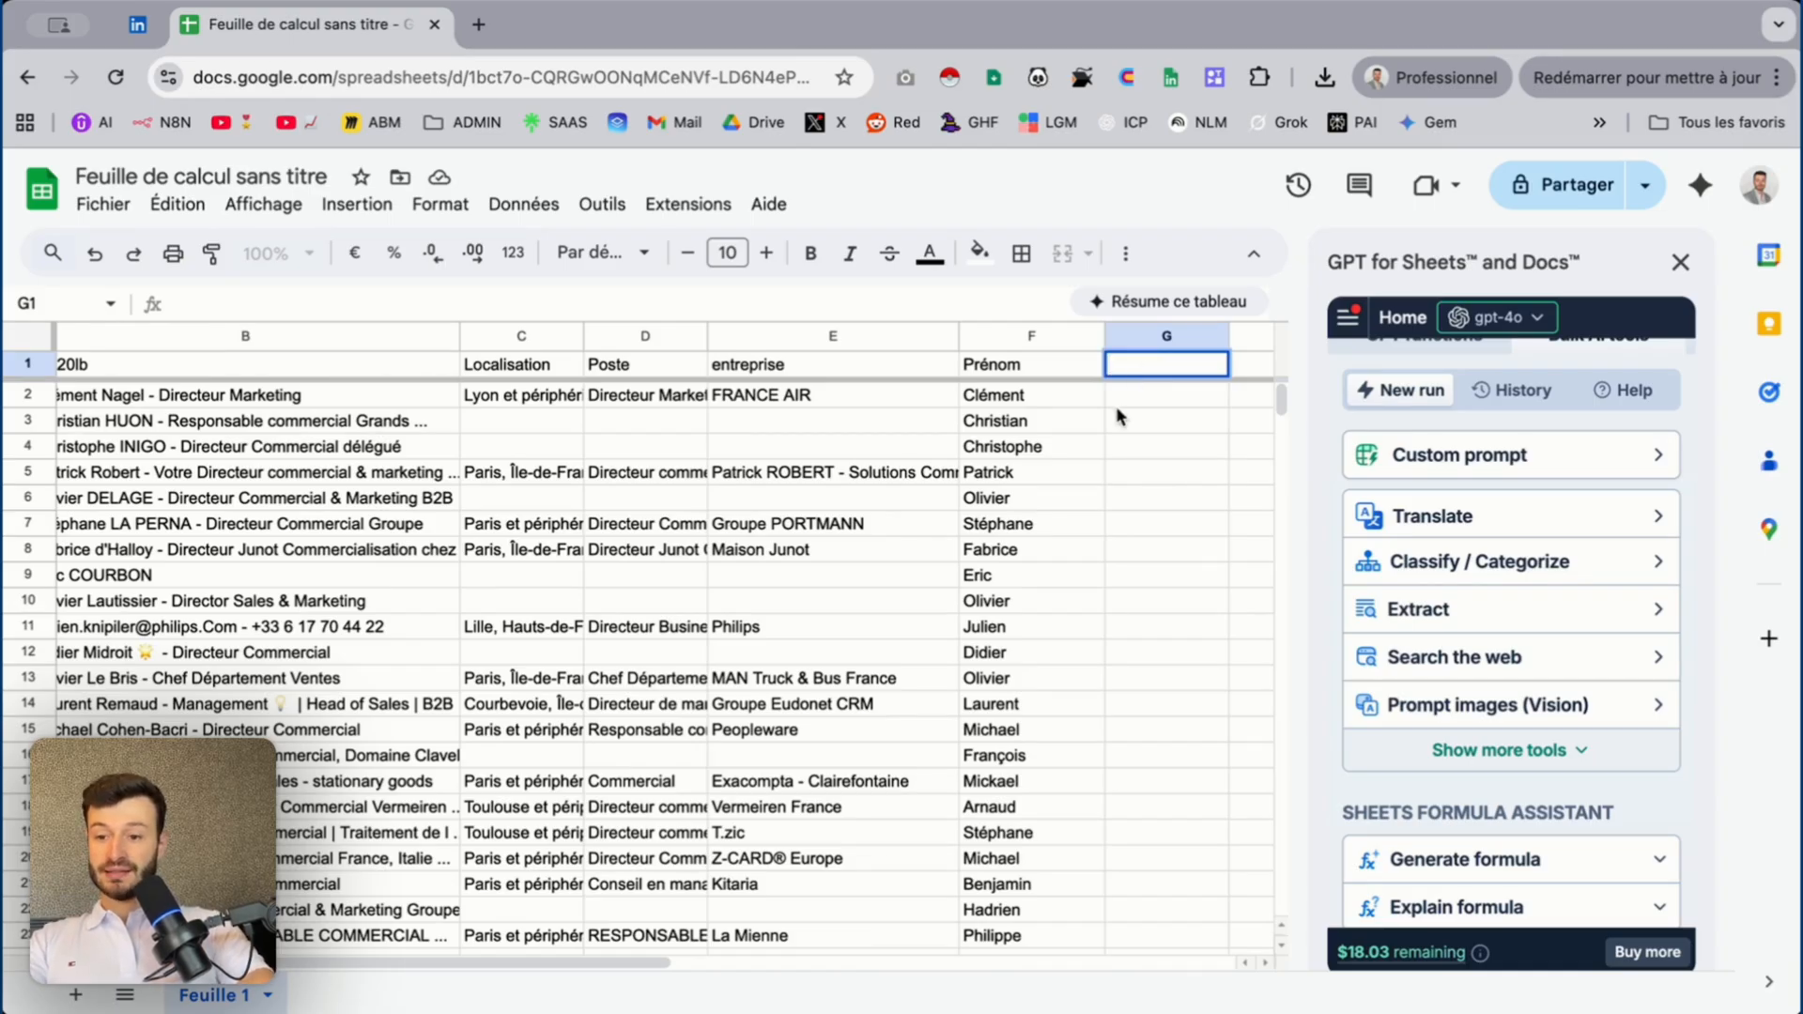
pyautogui.click(388, 404)
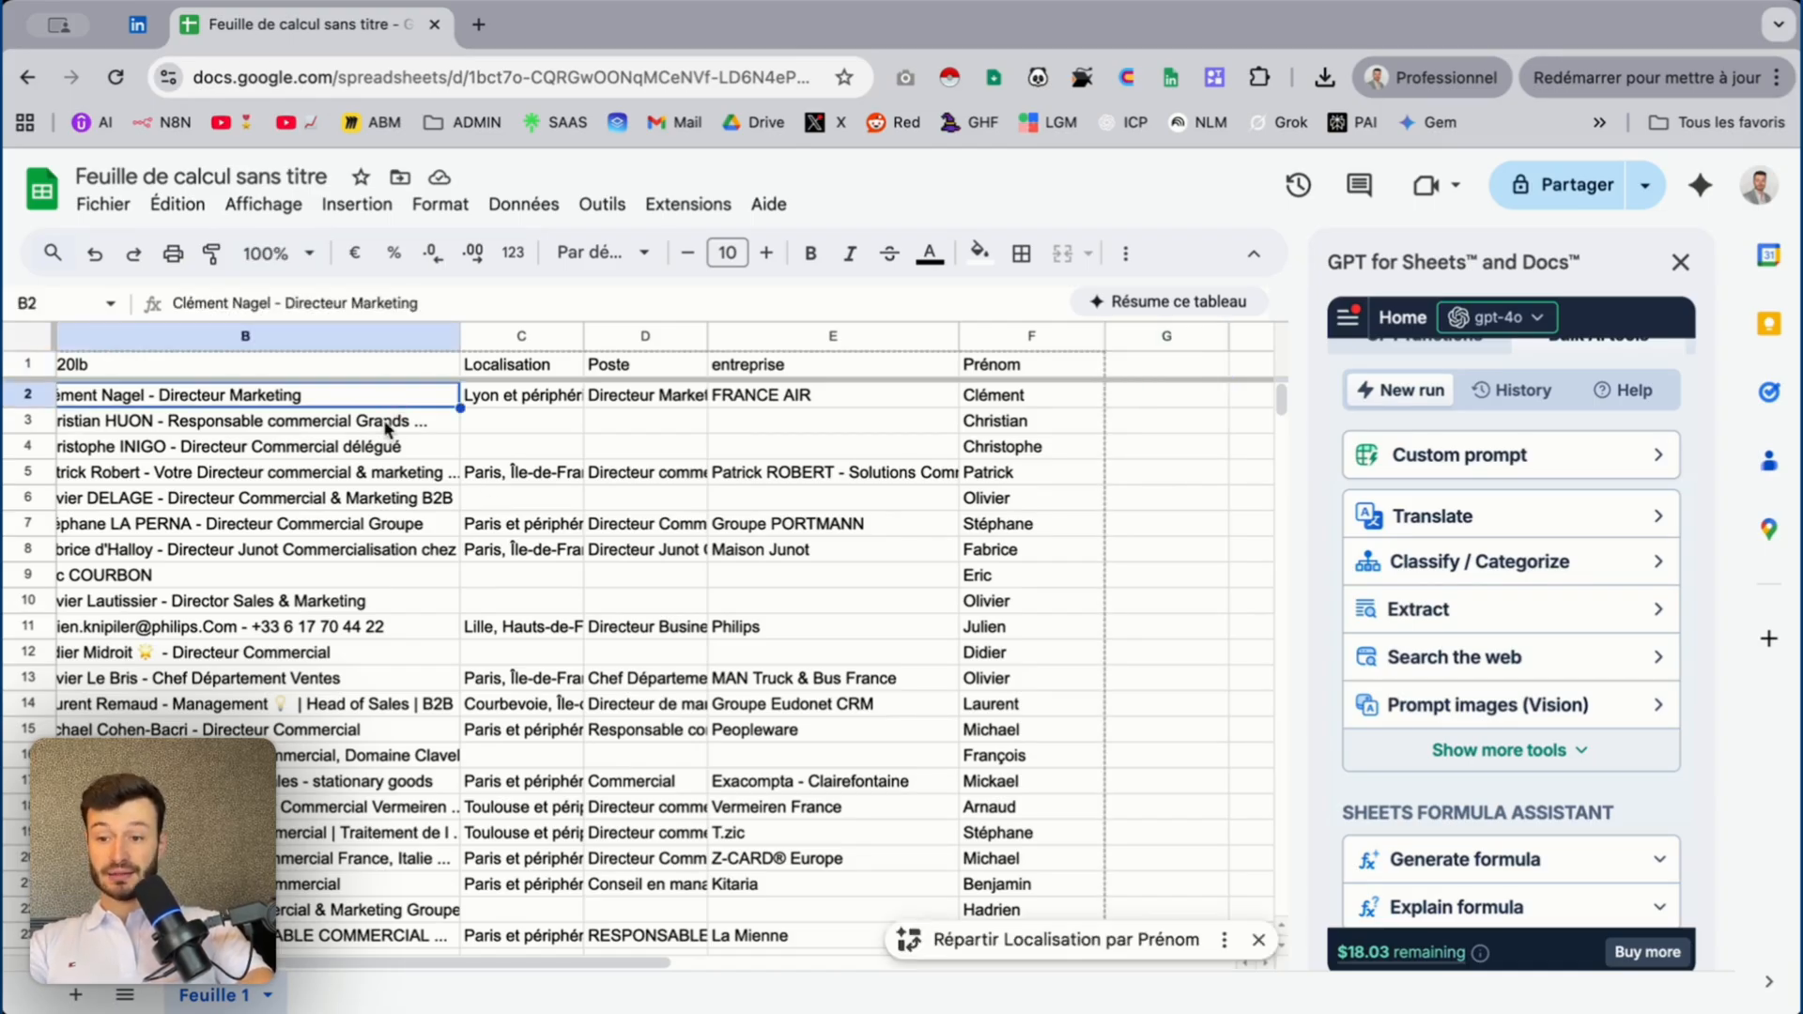
pyautogui.click(387, 428)
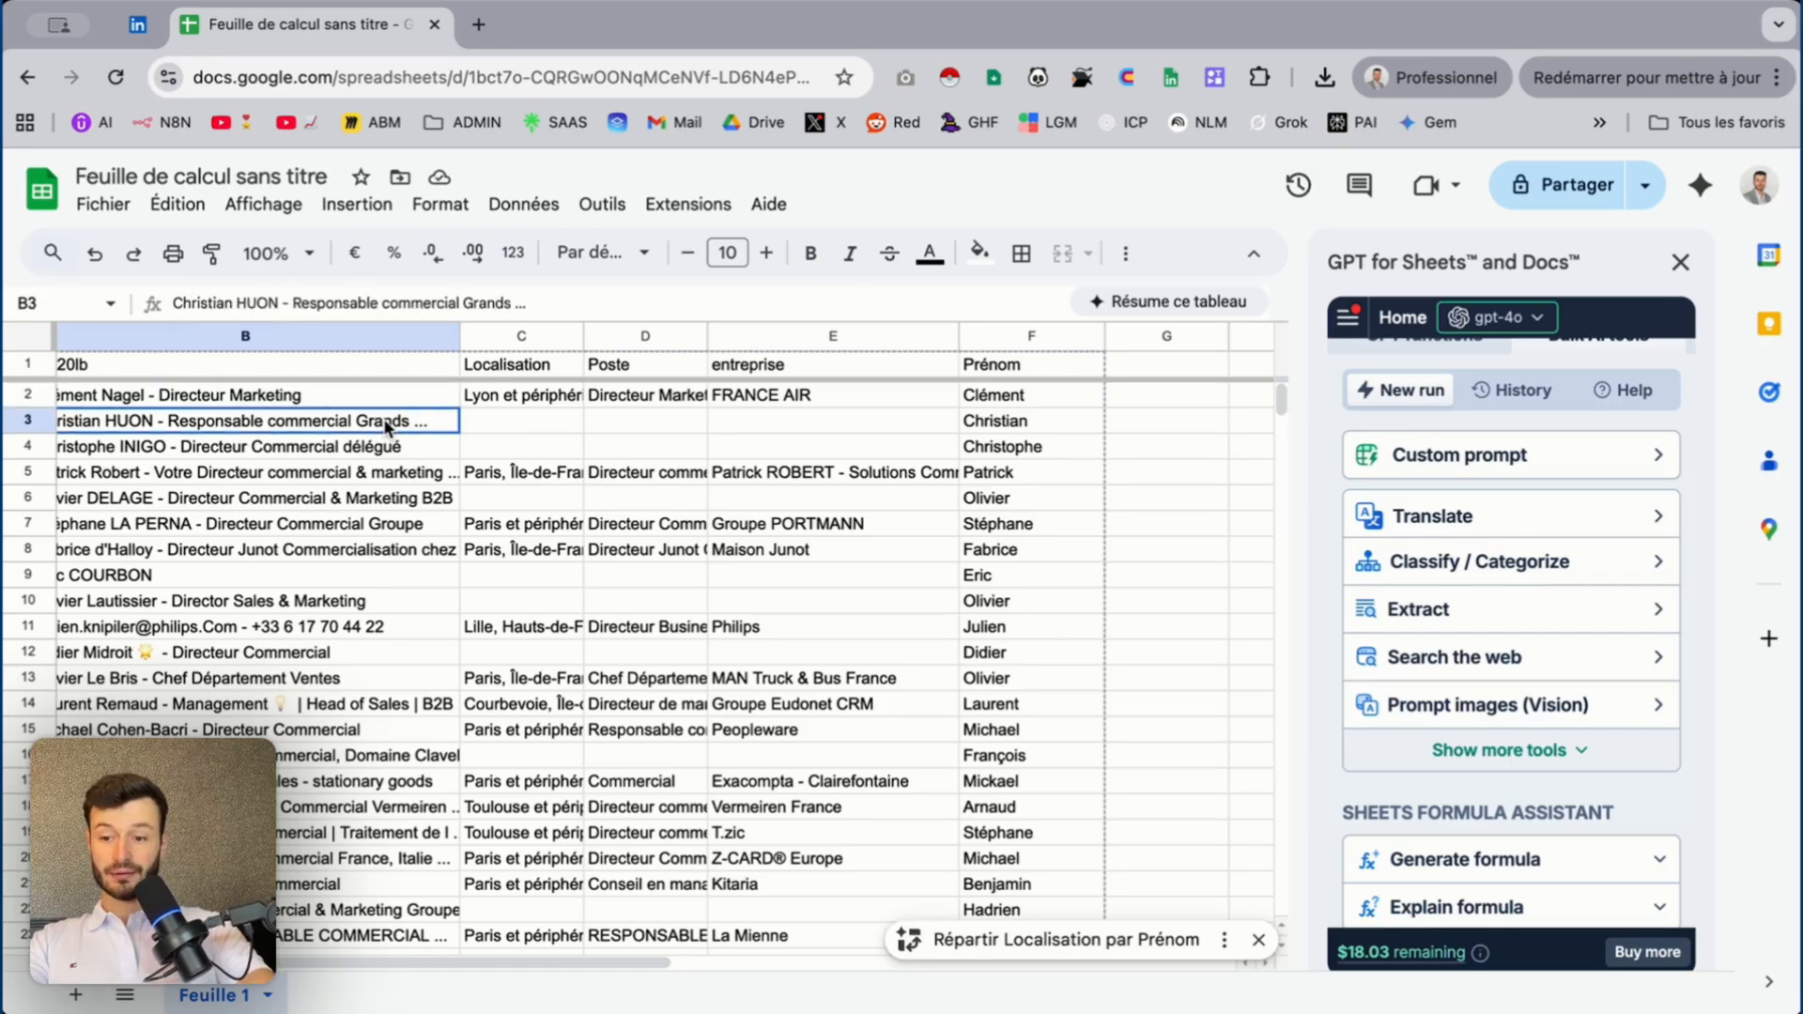
# Enter a GPT formula in G2 with the prompt "répond par 'Oui' si cette personne est un directeur commercial, sinon répond par non"
pyautogui.click(1161, 393)
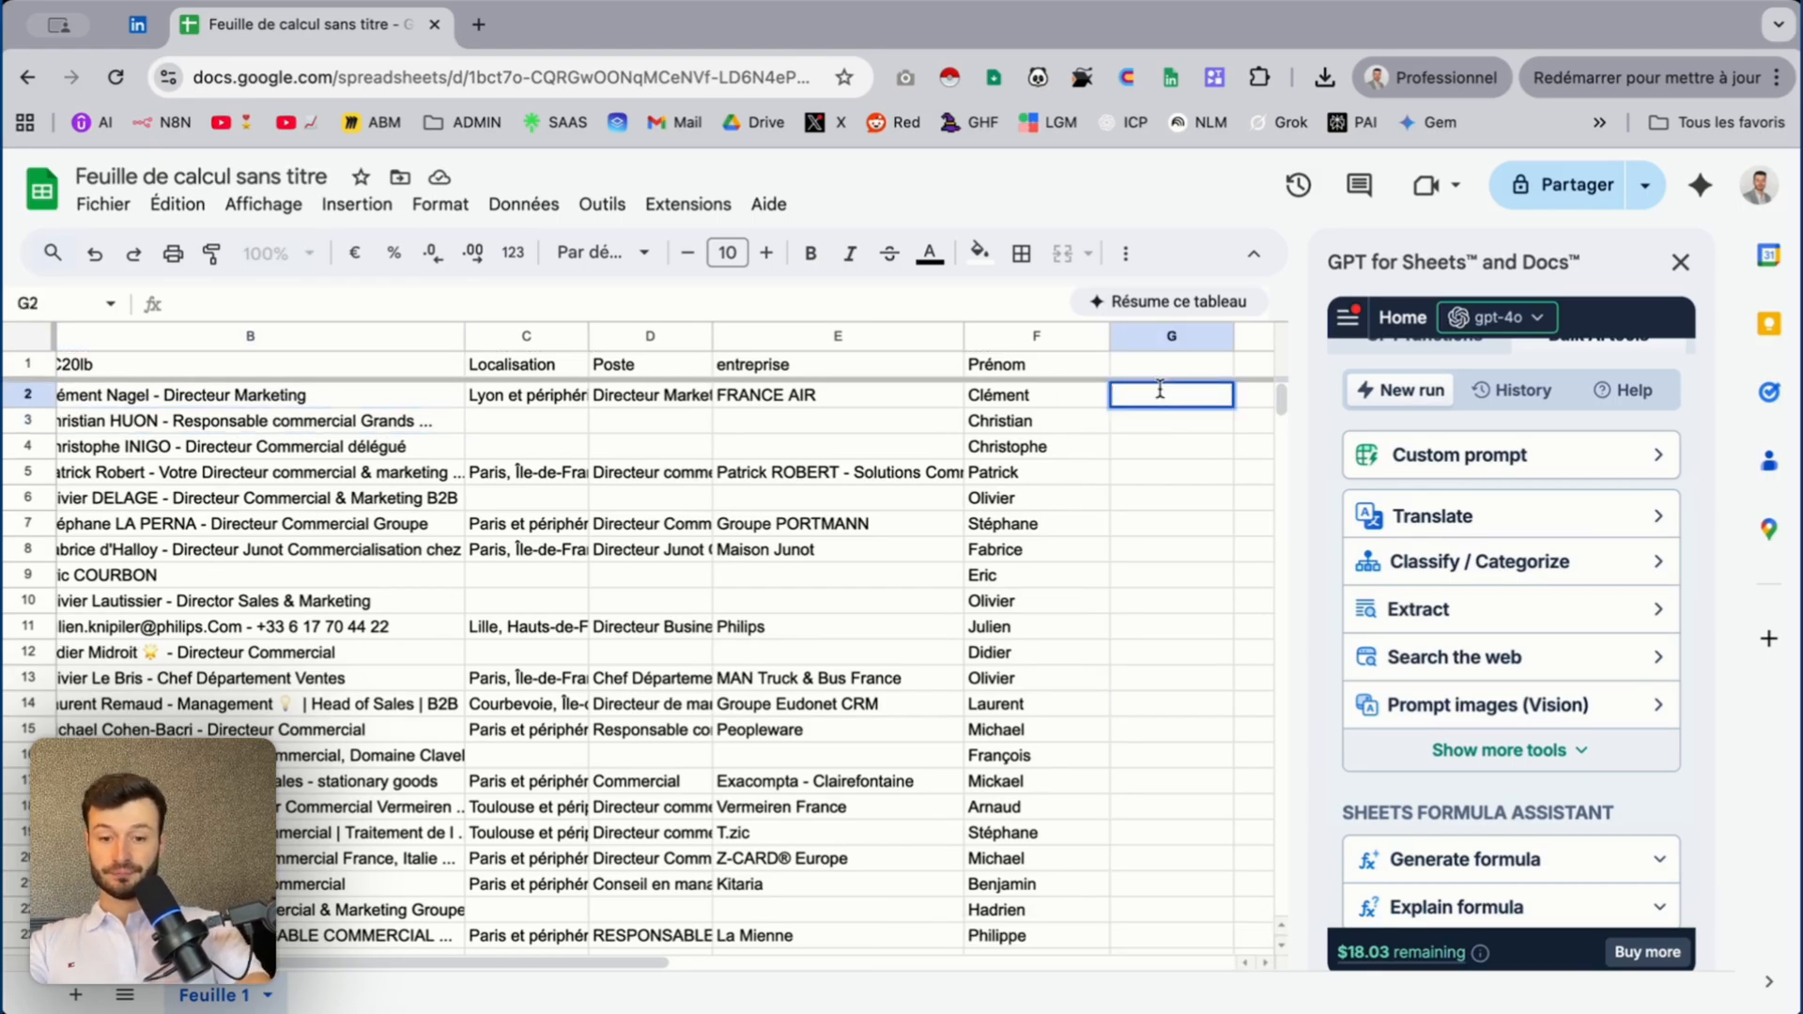
pyautogui.write('=g')
pyautogui.write('pt')
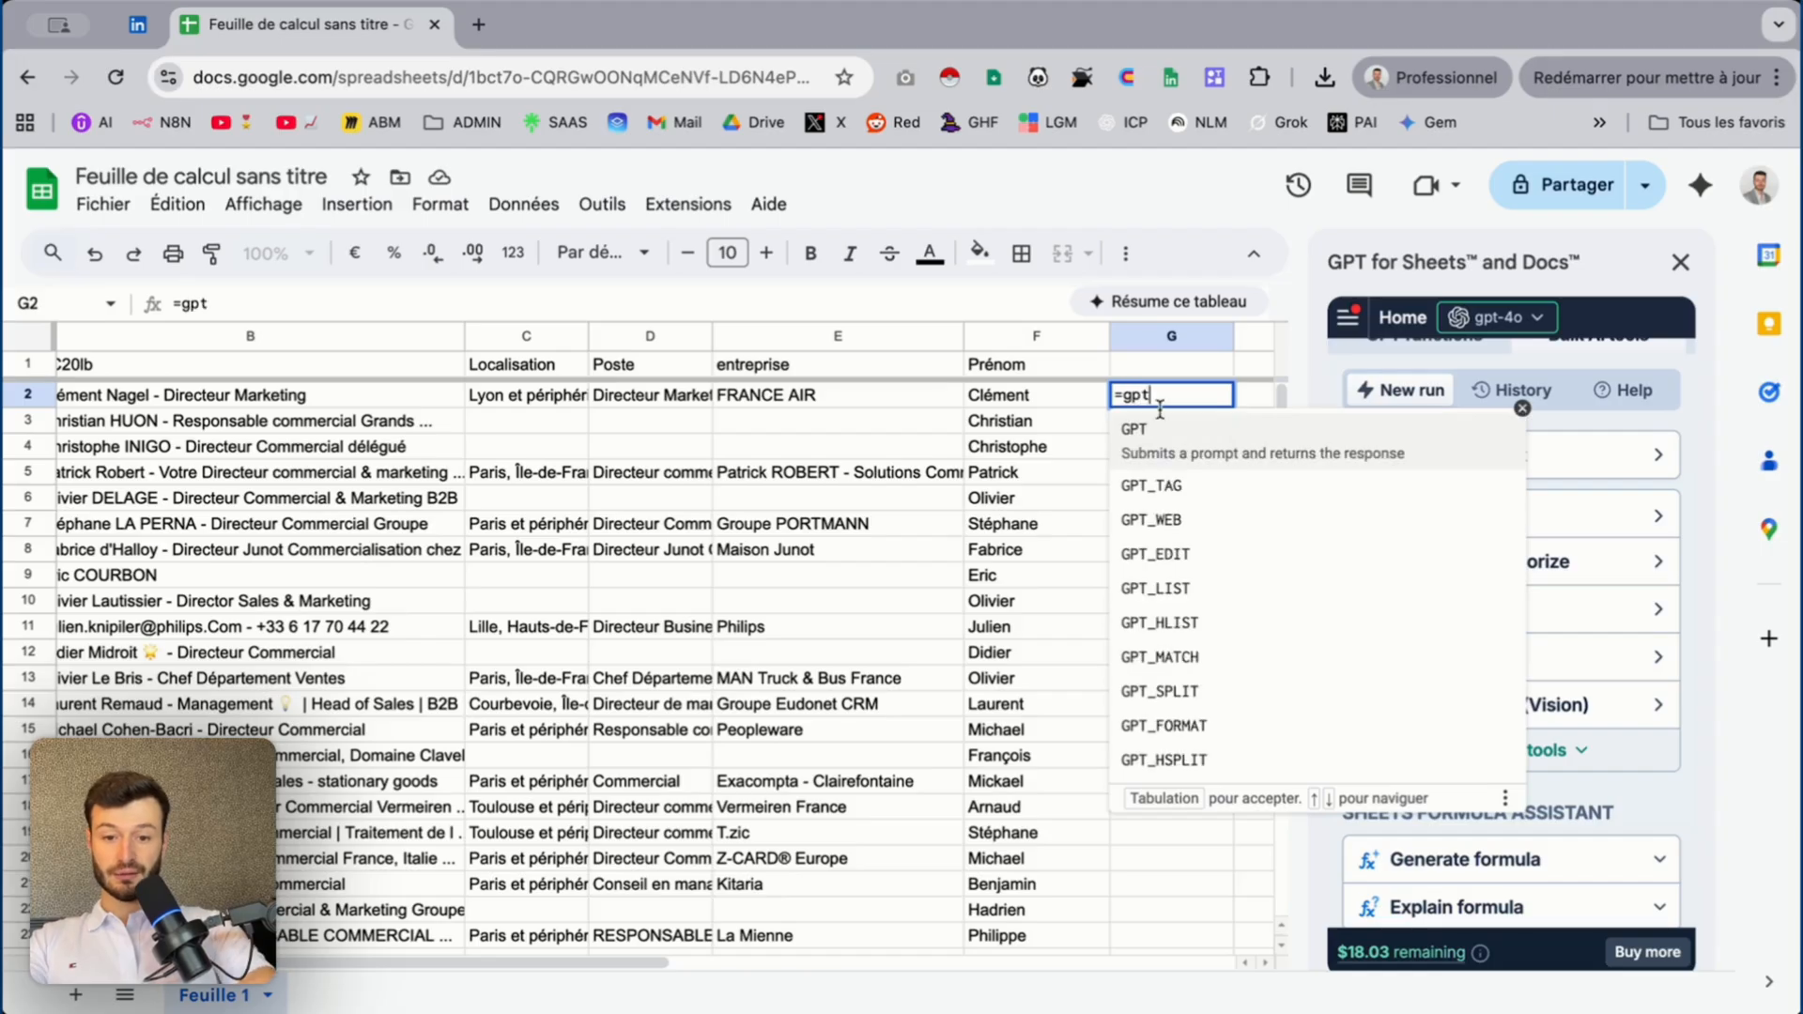
pyautogui.click(1182, 434)
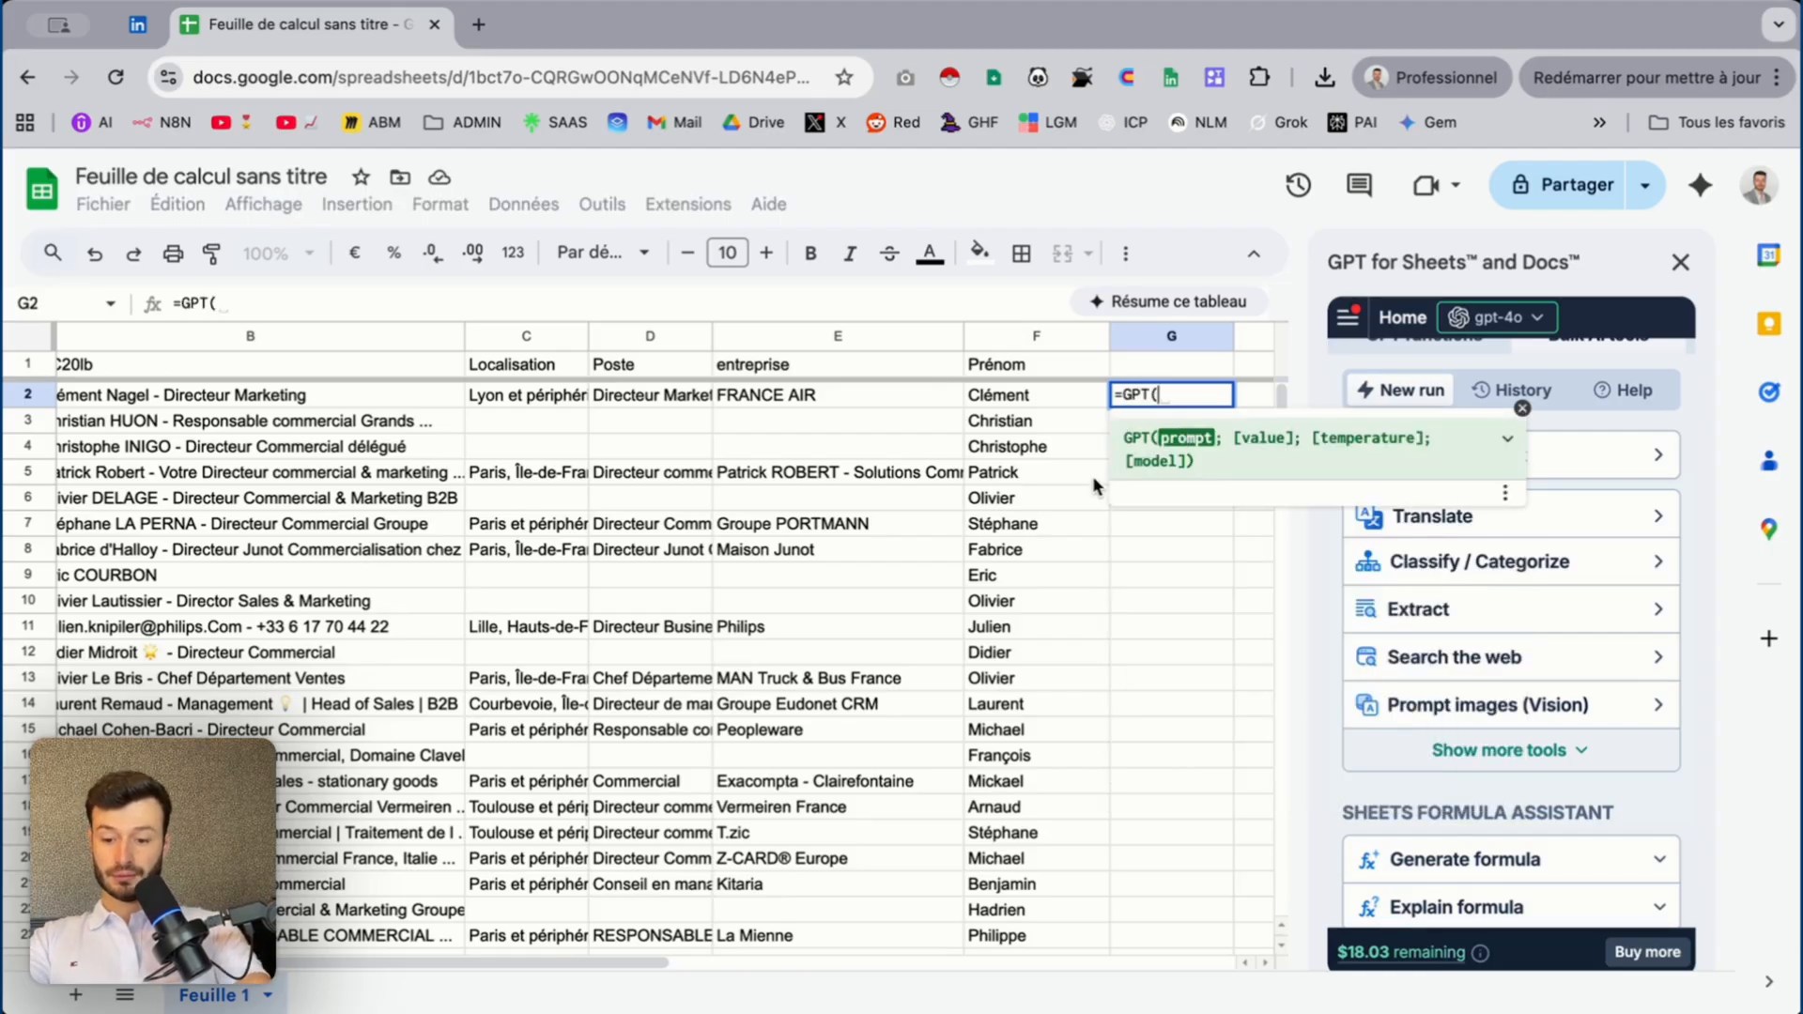
pyautogui.write('"rép')
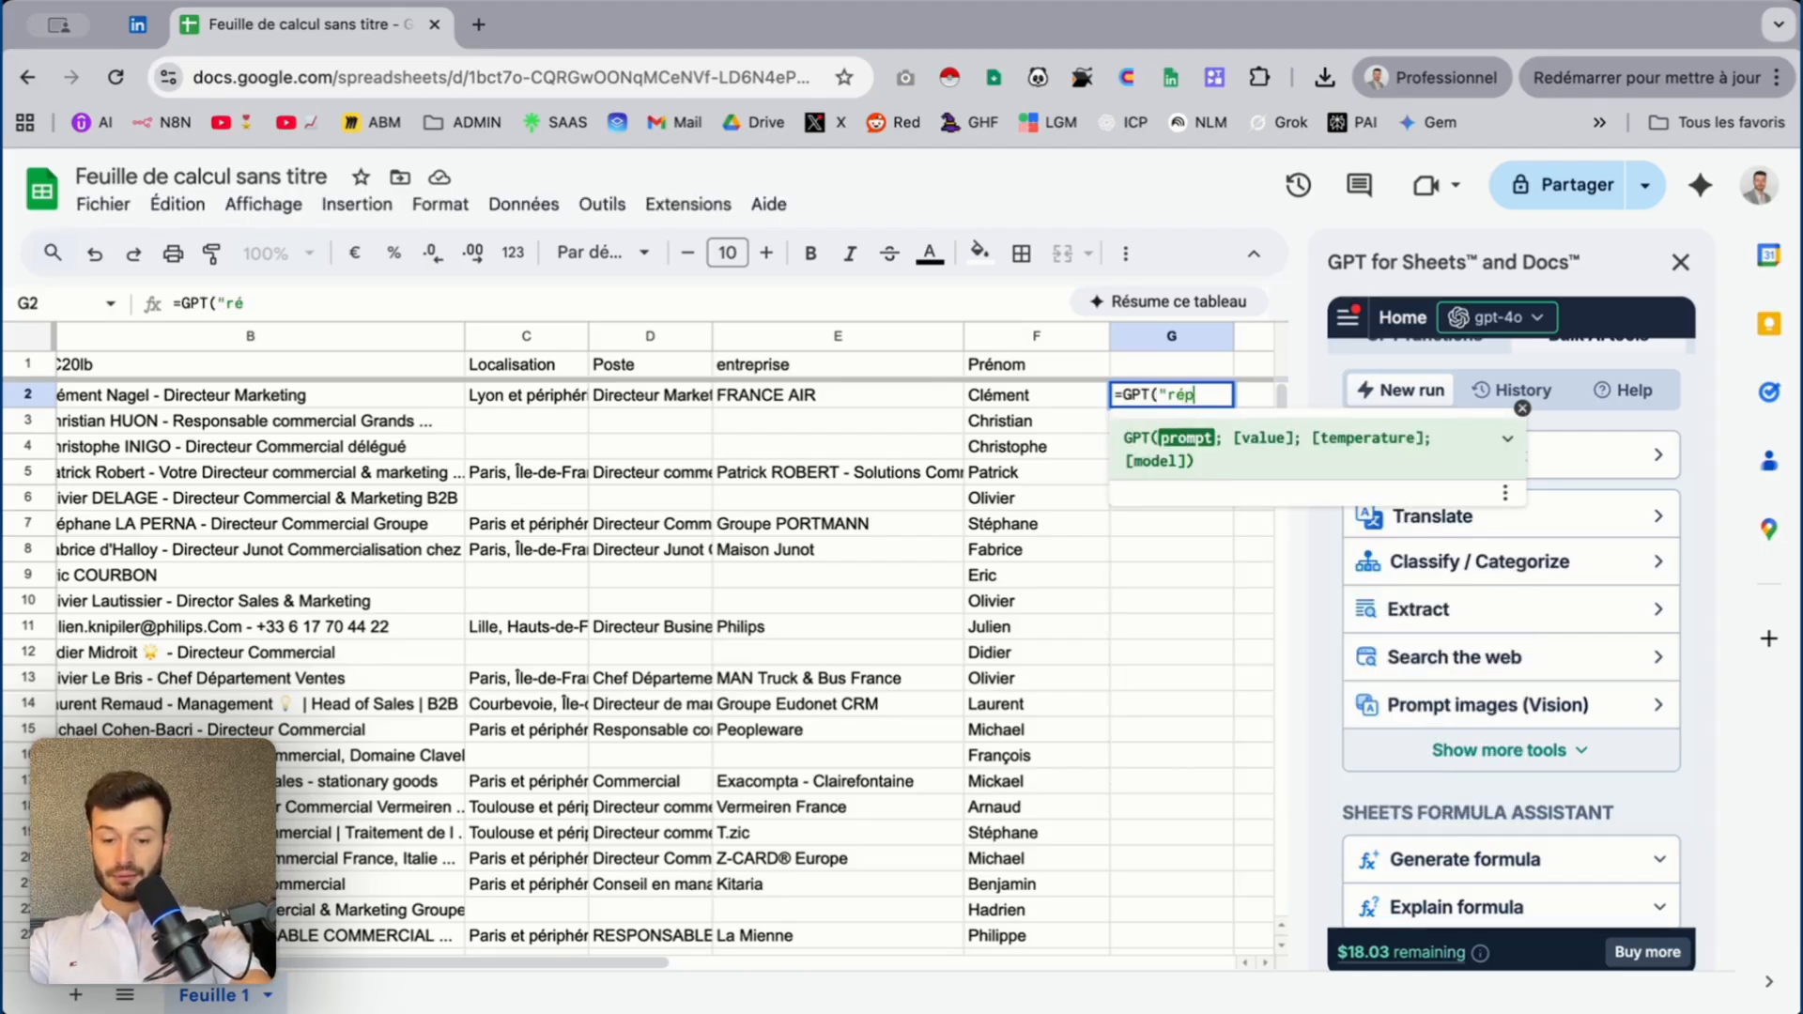
pyautogui.write('ond par ')
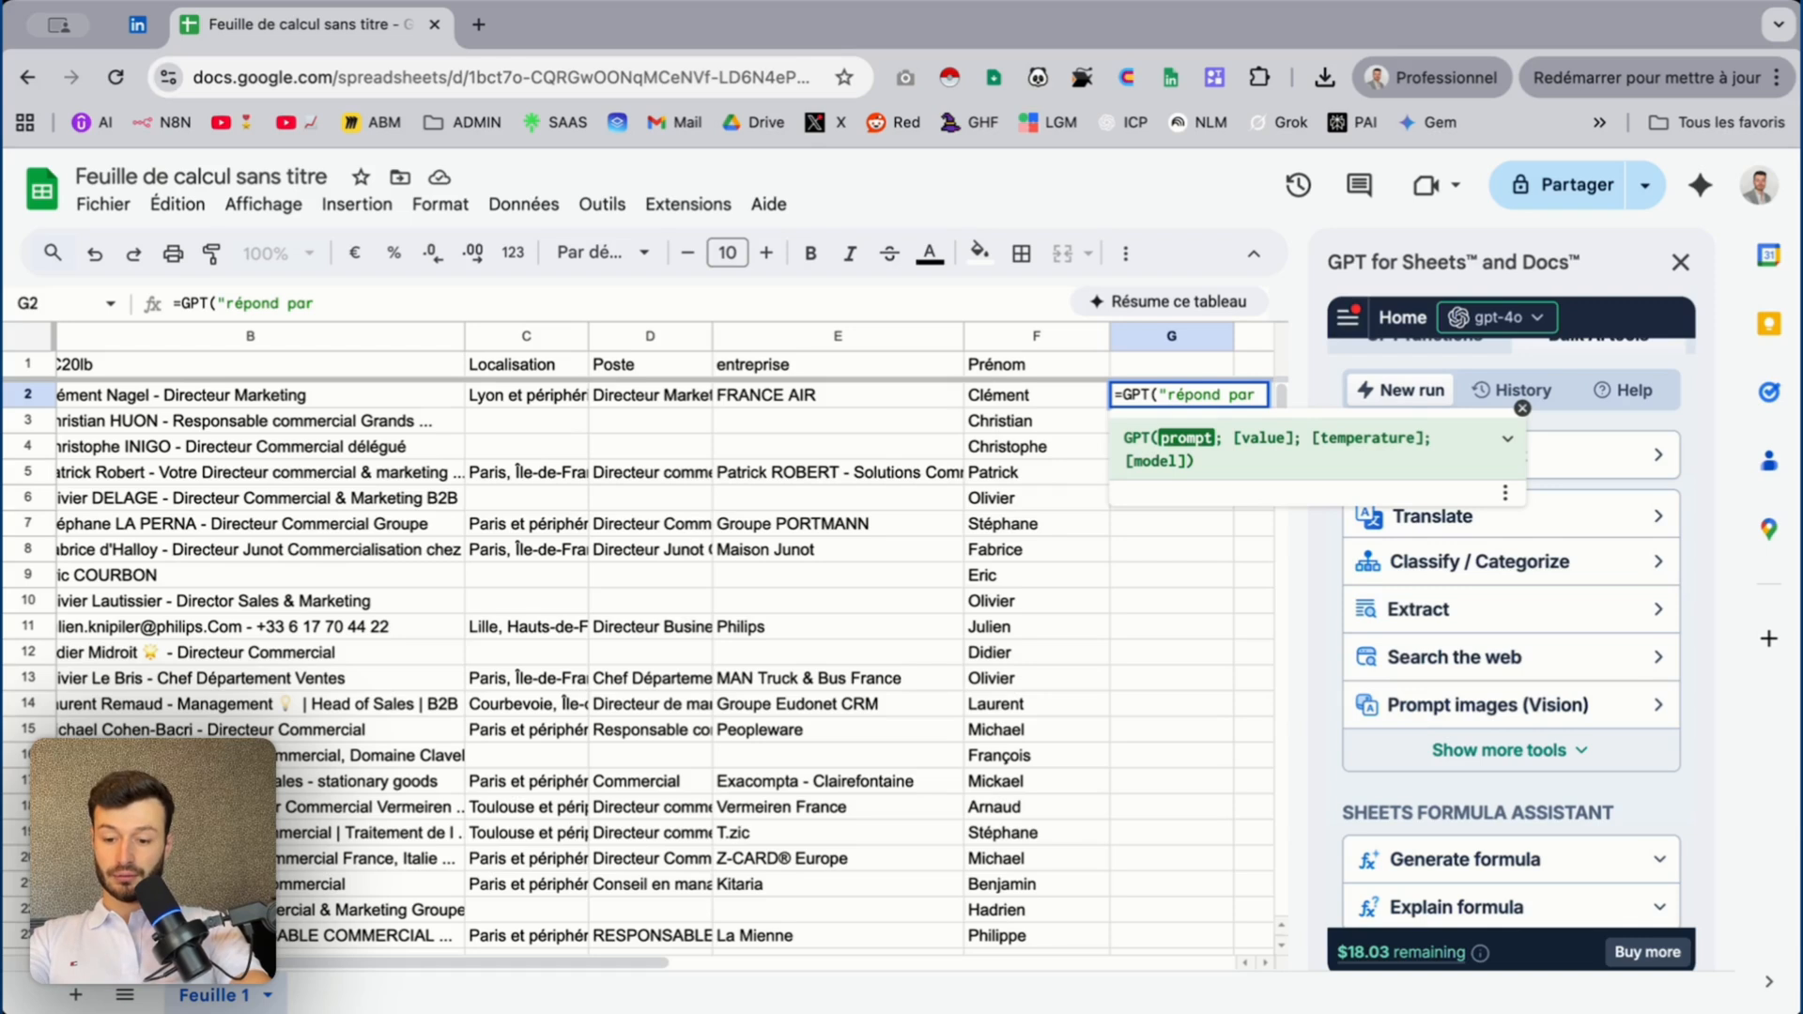
pyautogui.write("'O")
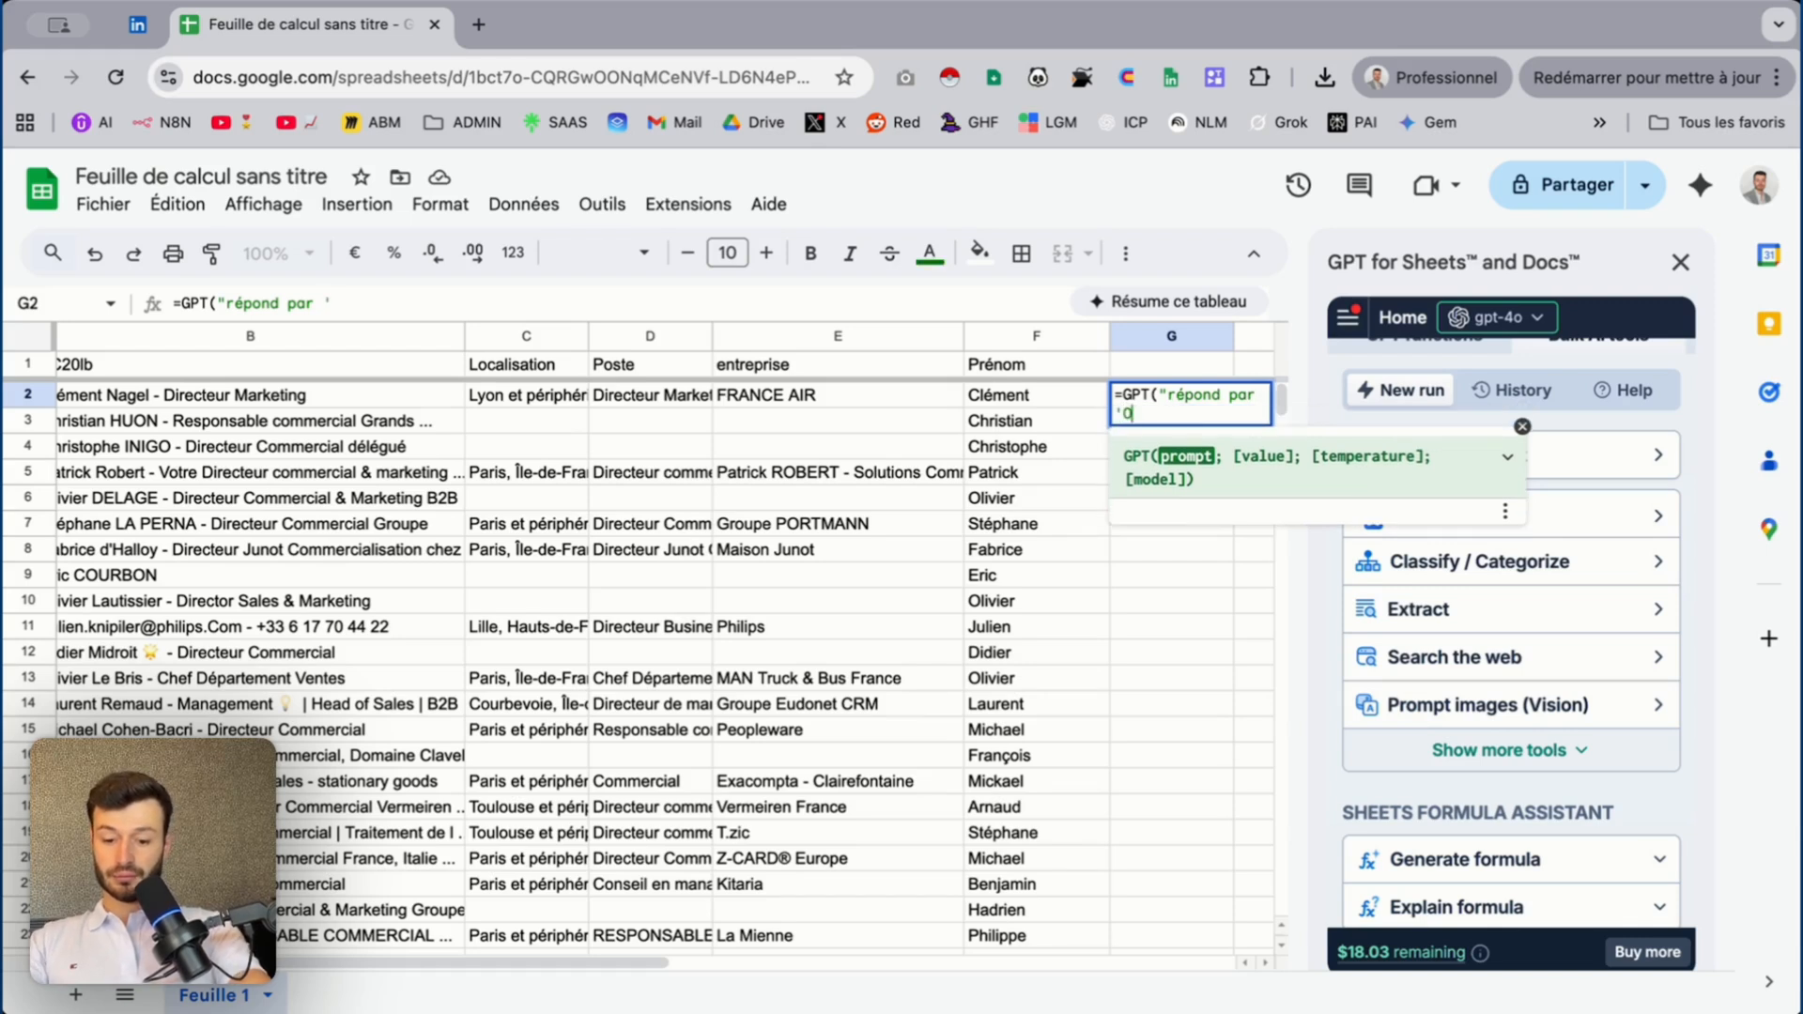
pyautogui.write('ui')
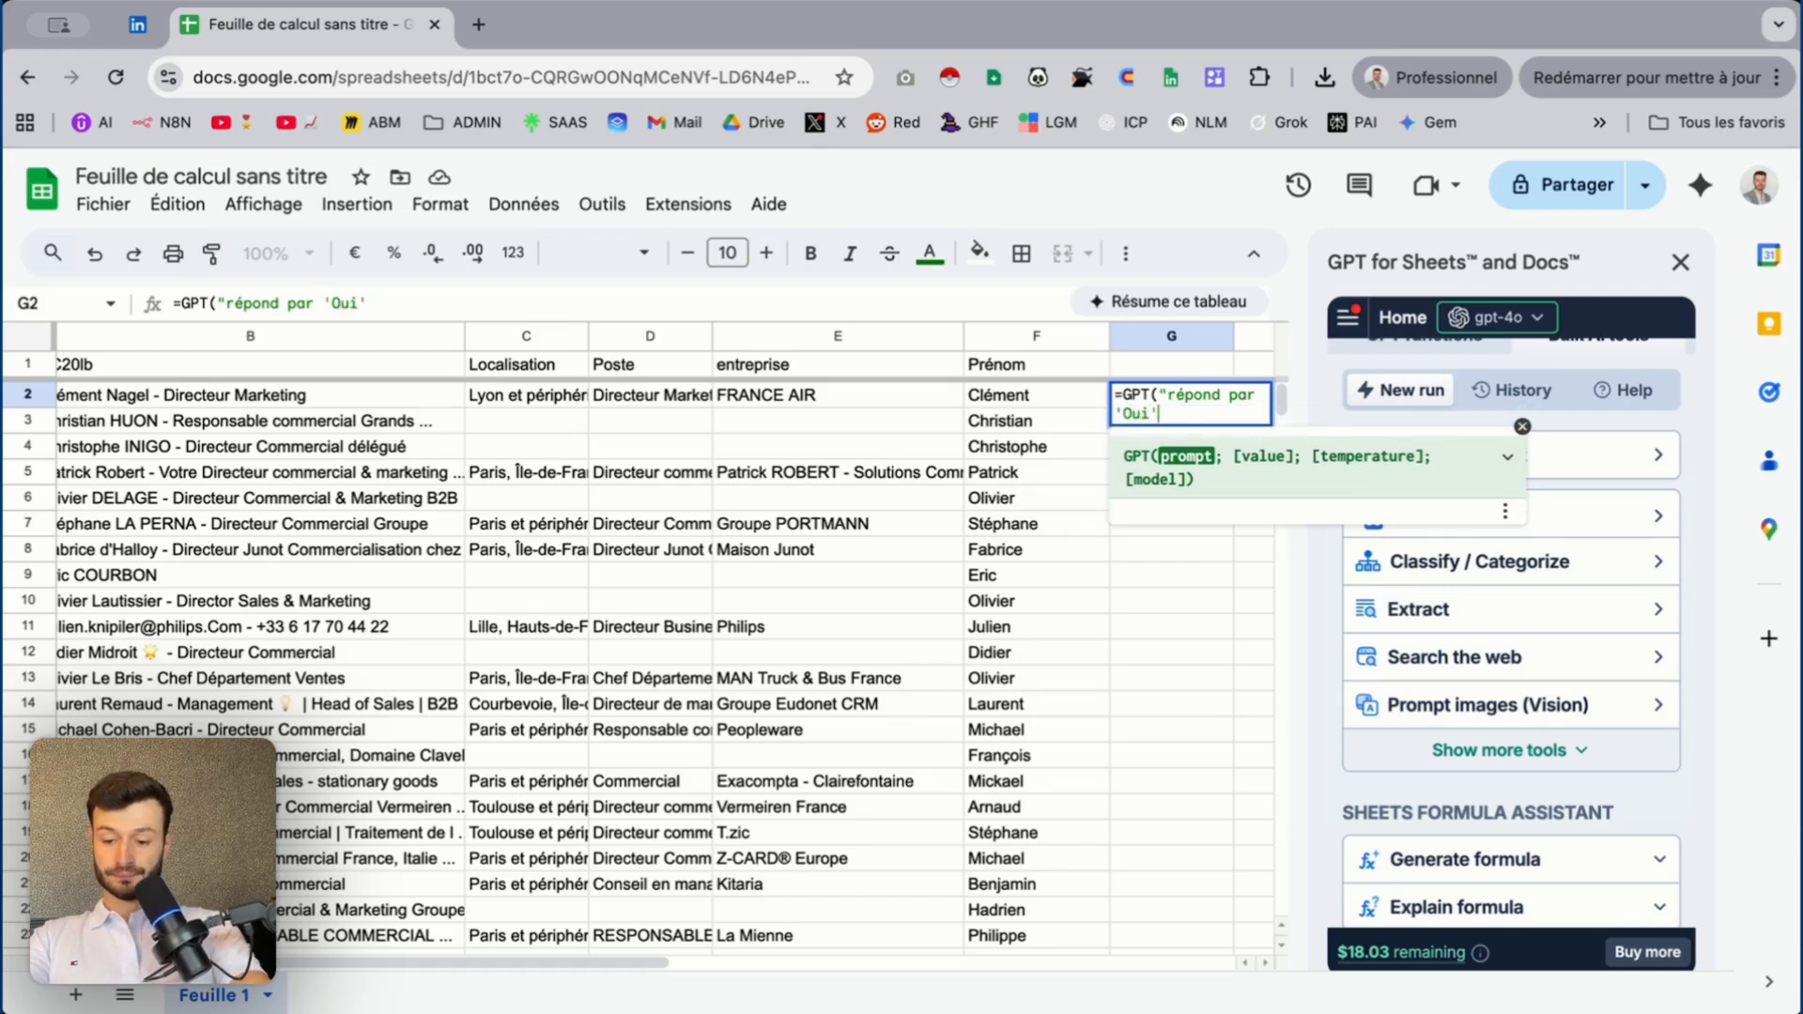
pyautogui.write("' si cette ")
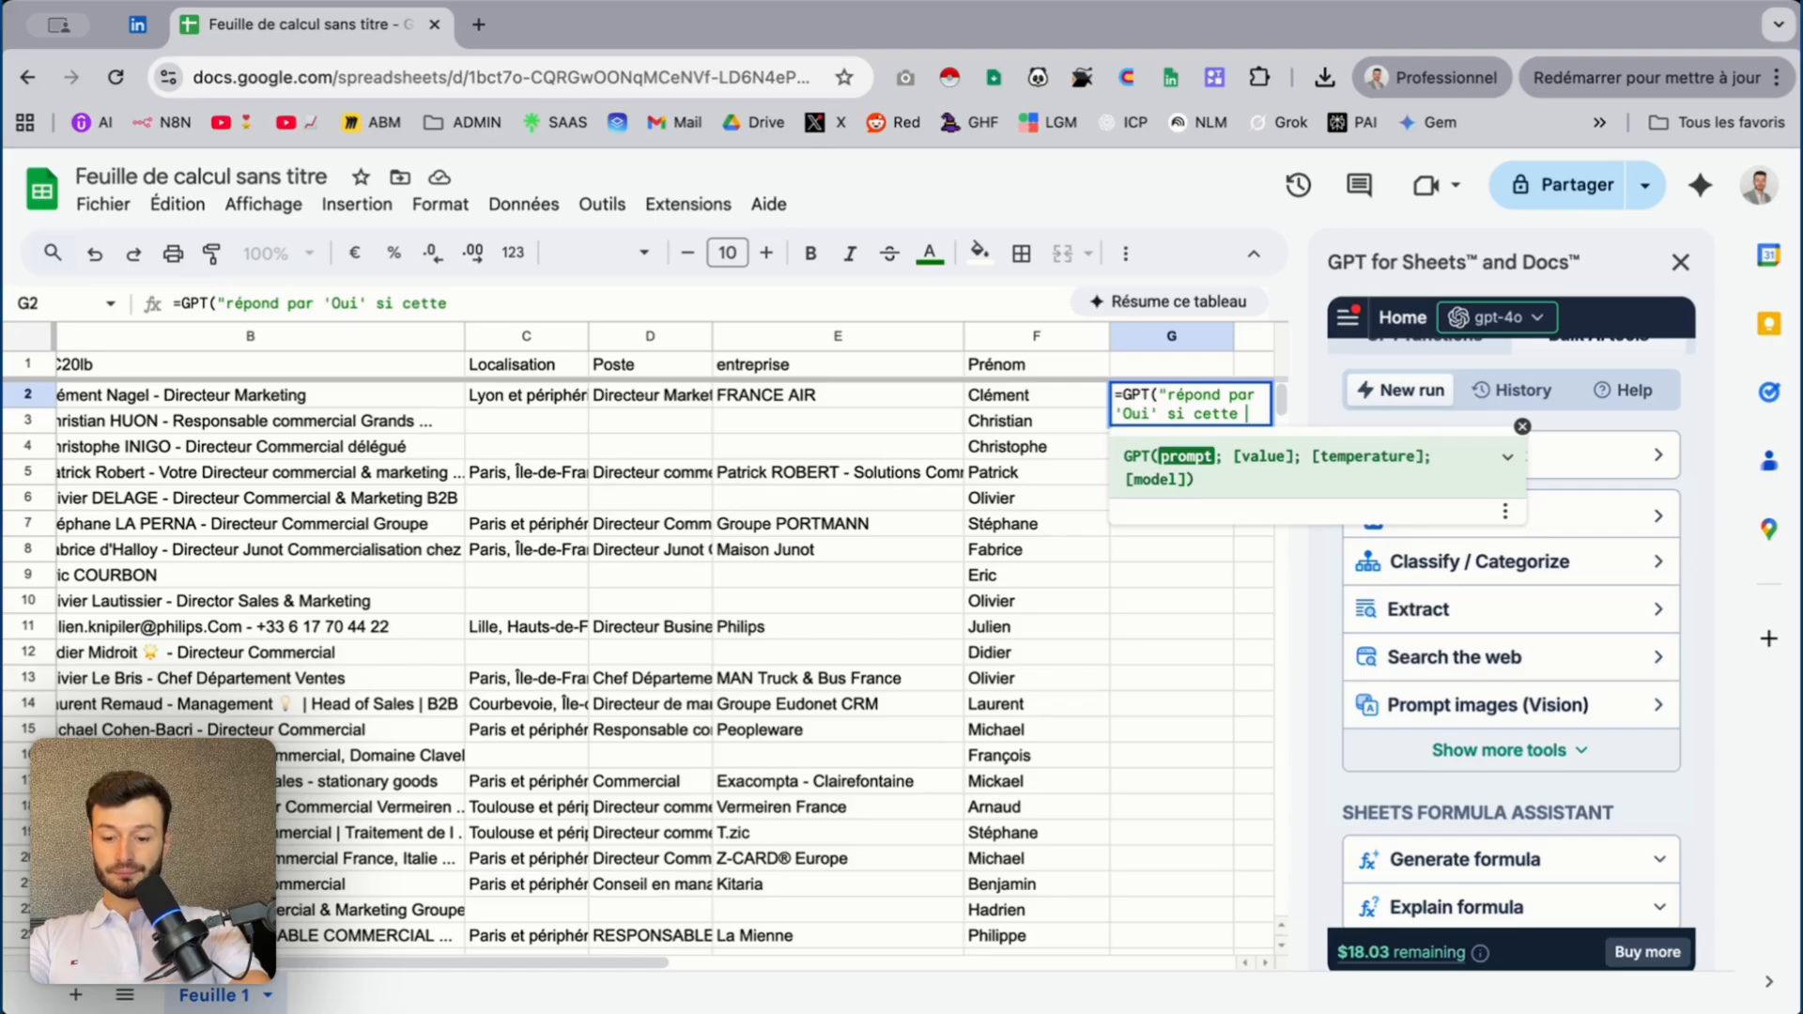
pyautogui.write('personne es')
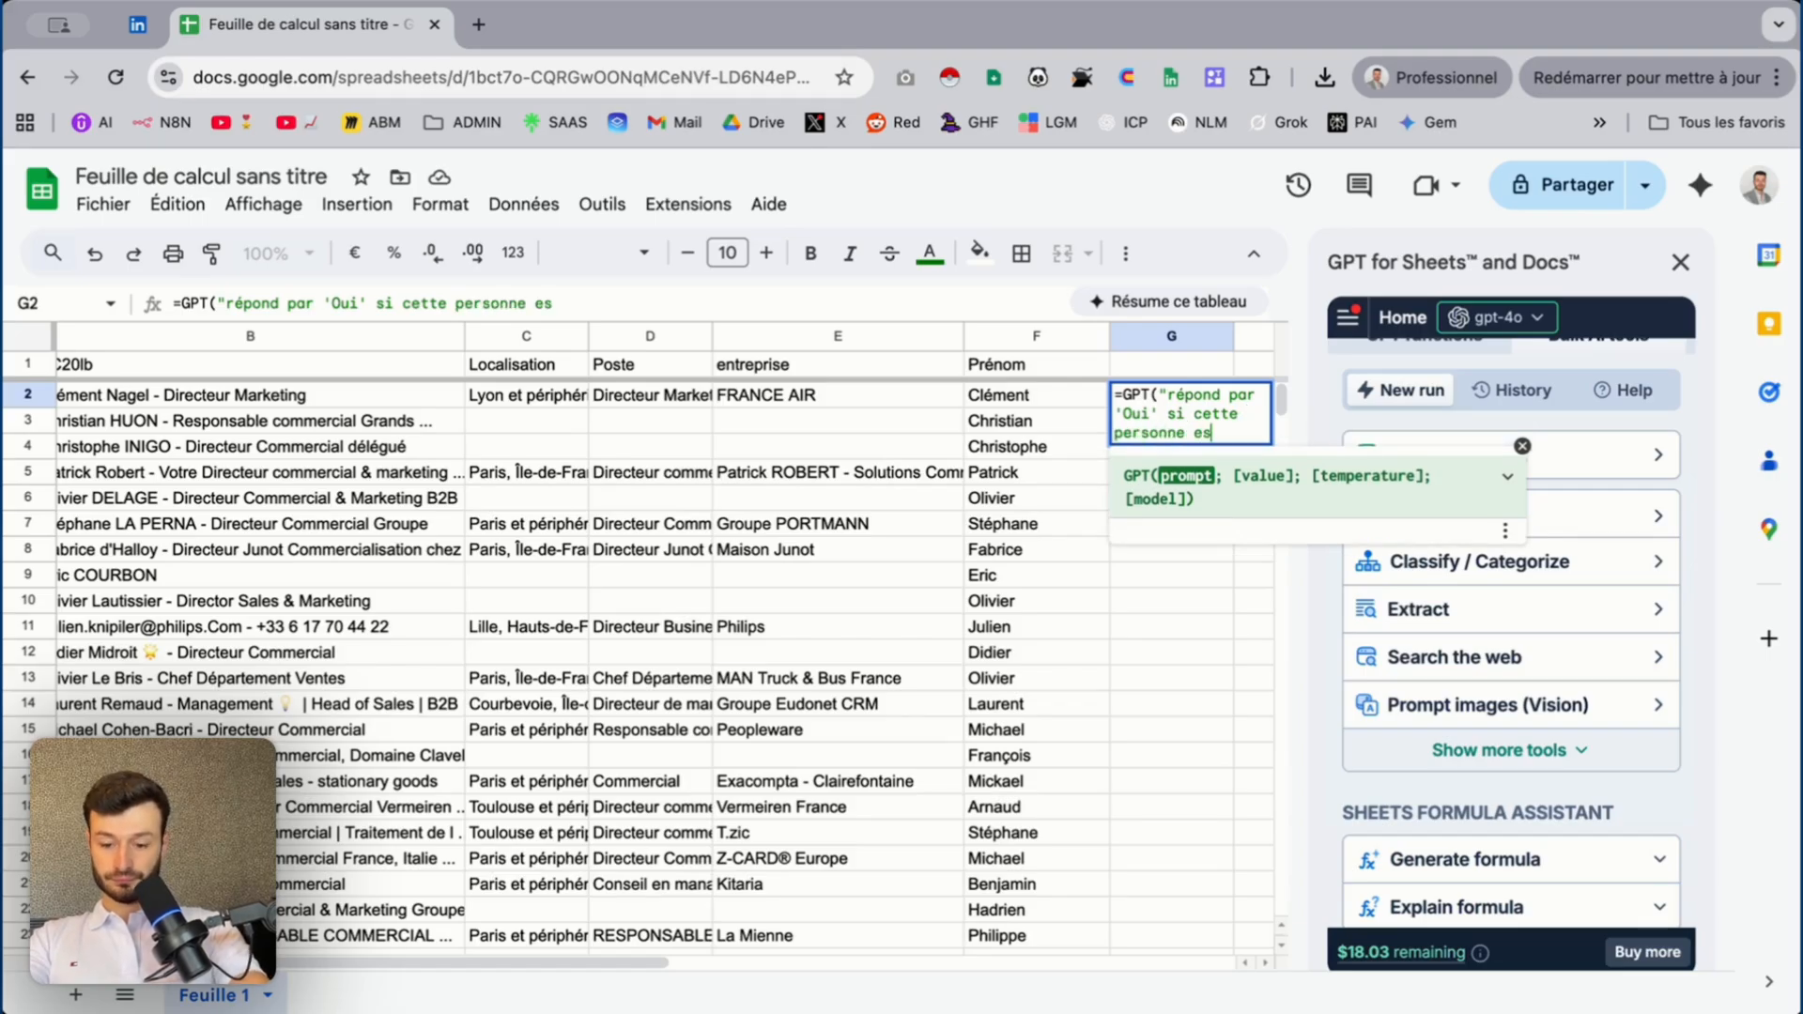
pyautogui.write('t un direct')
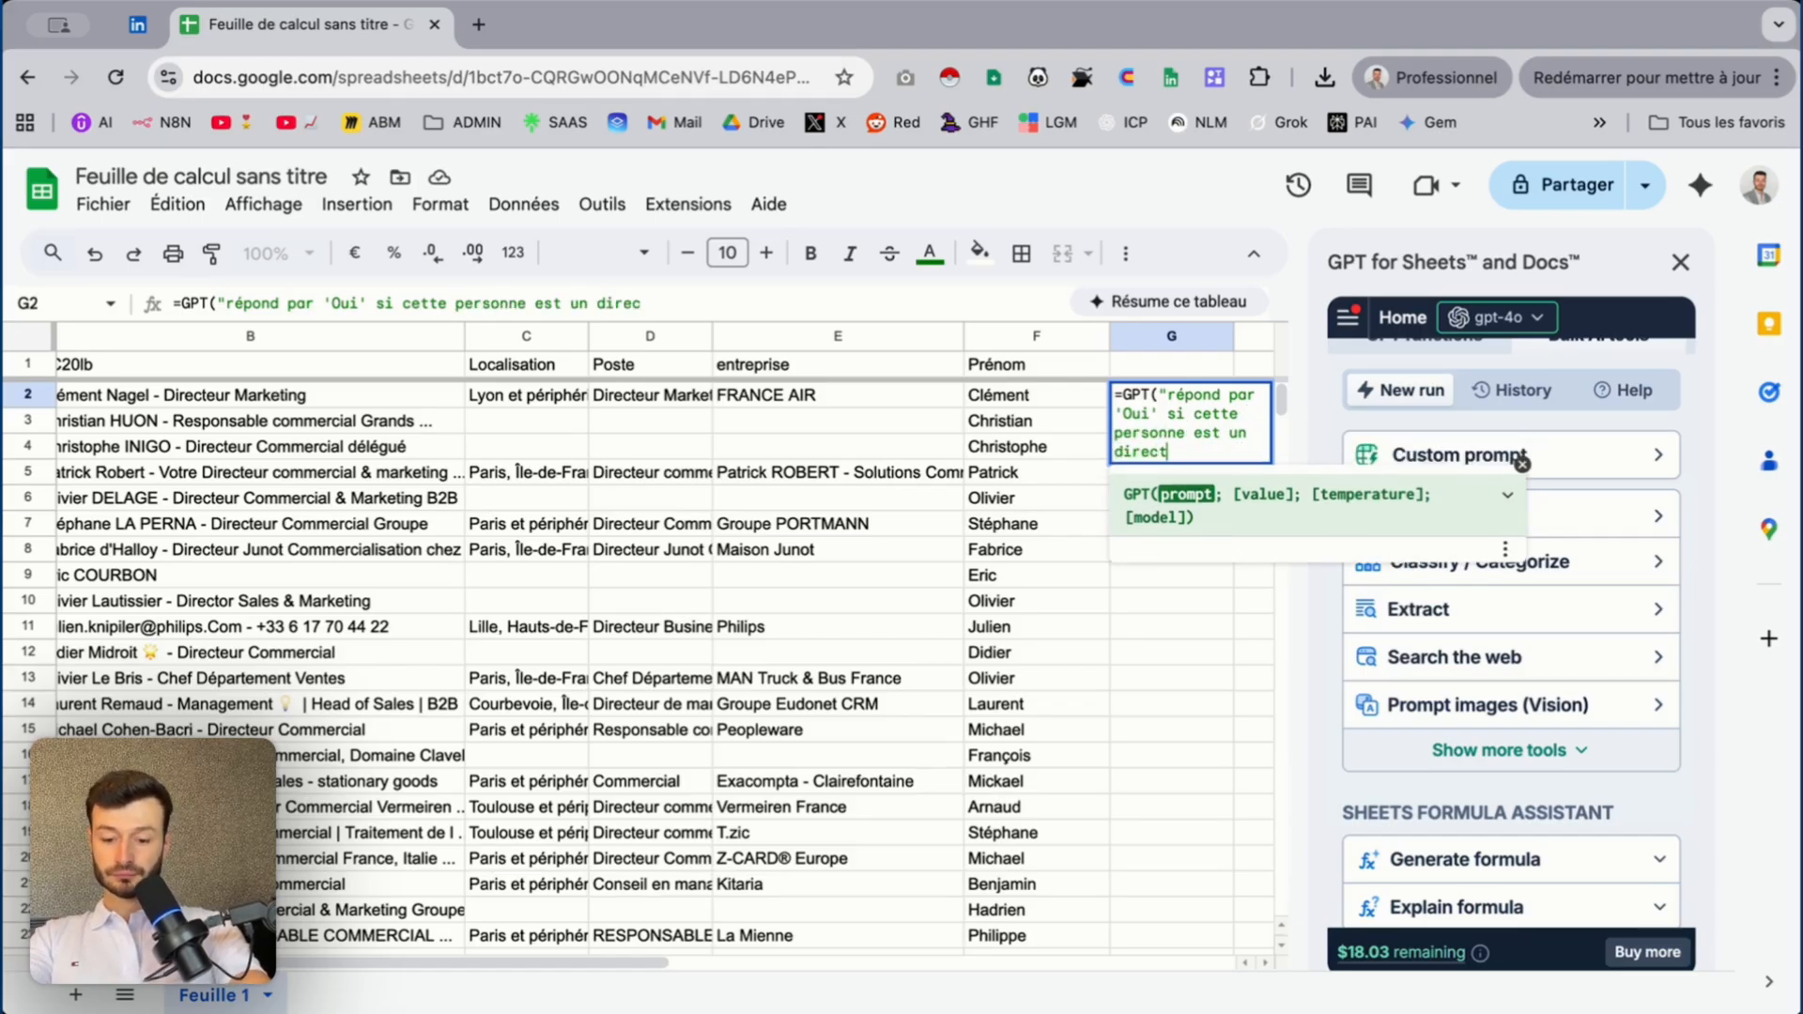
pyautogui.write('eur commercial, si')
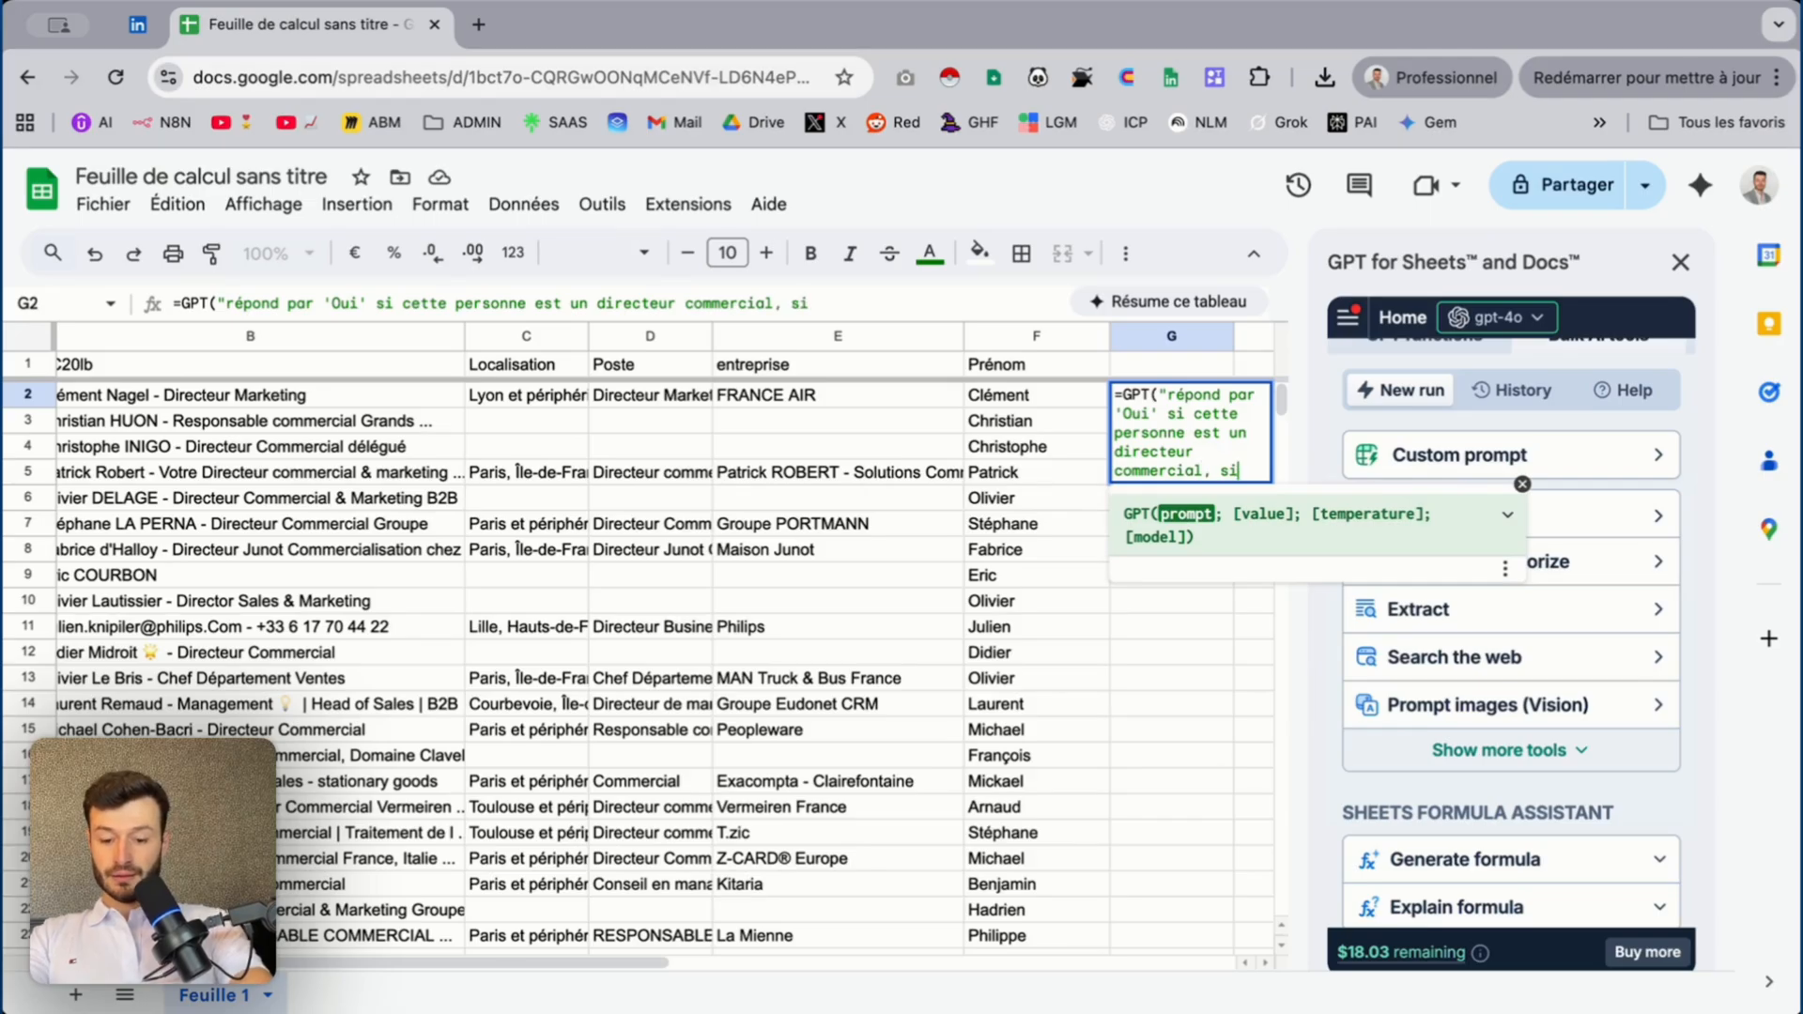
pyautogui.write('non répond pa')
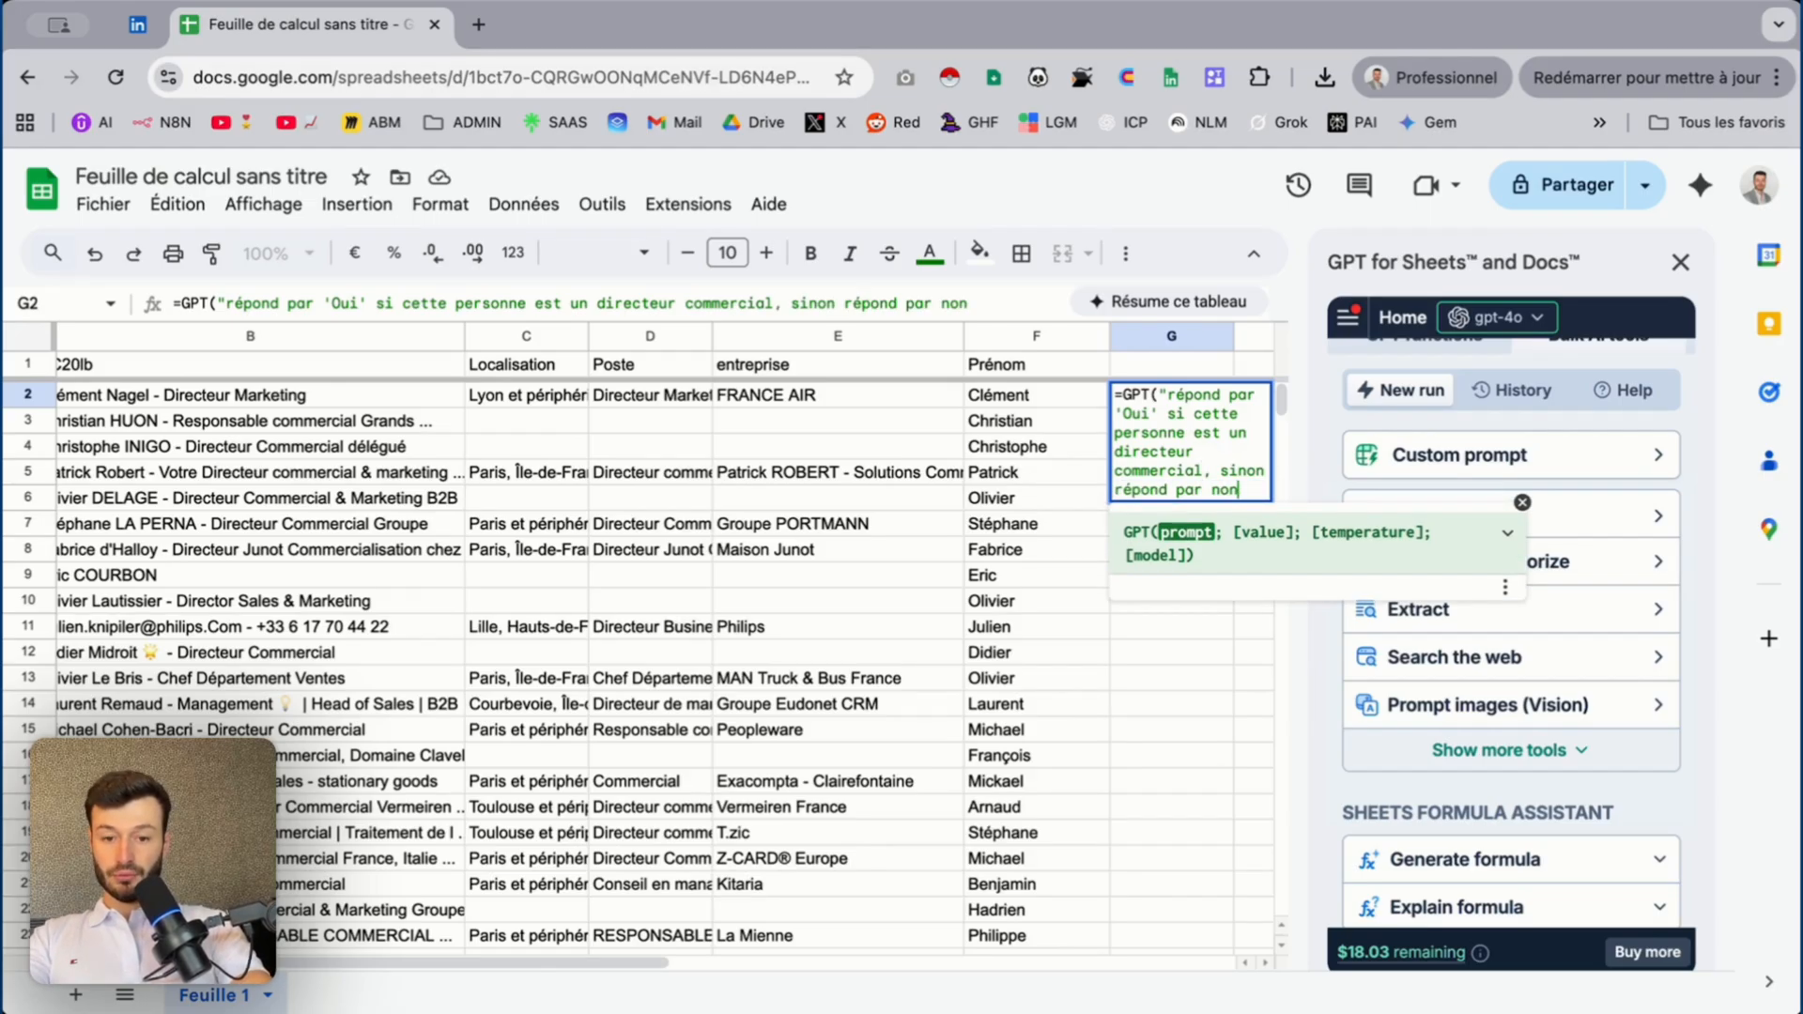
pyautogui.write('r non')
pyautogui.press('Return')
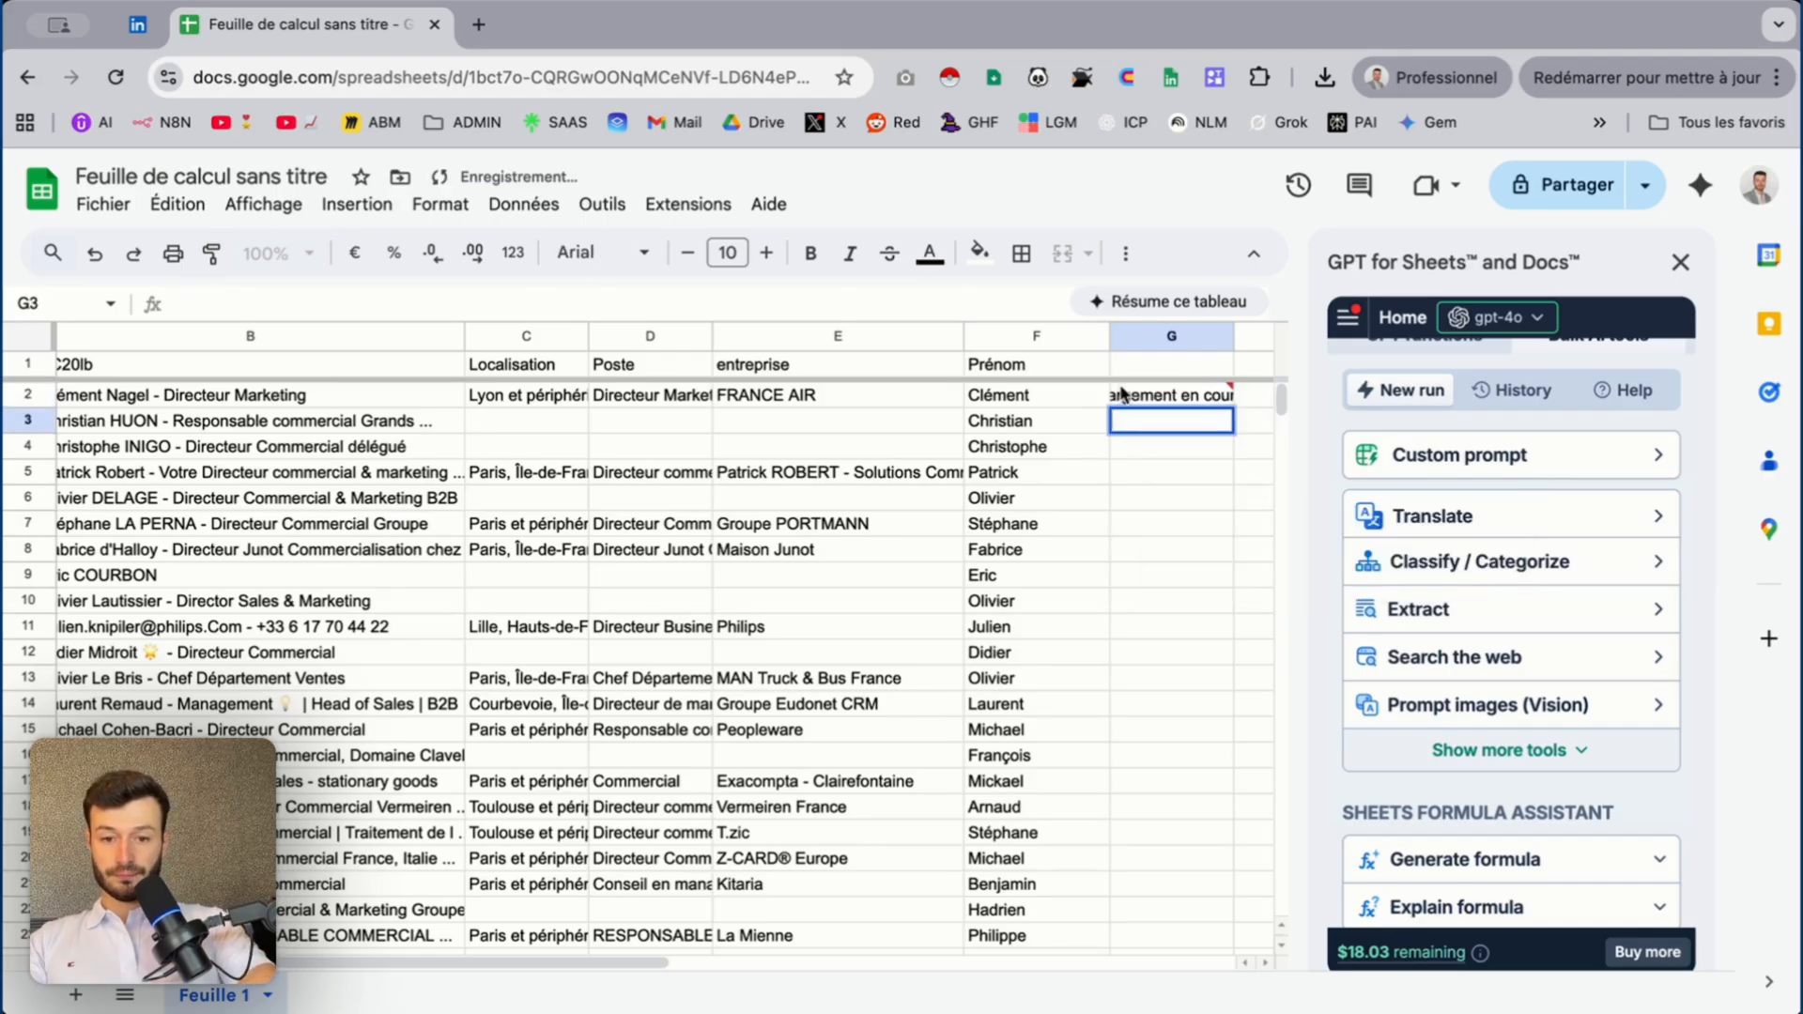
# Correct the end of the G2 prompt to 'Non' in single quotes and add B2 as the formula's value argument
pyautogui.click(1121, 393)
pyautogui.doubleClick(1121, 393)
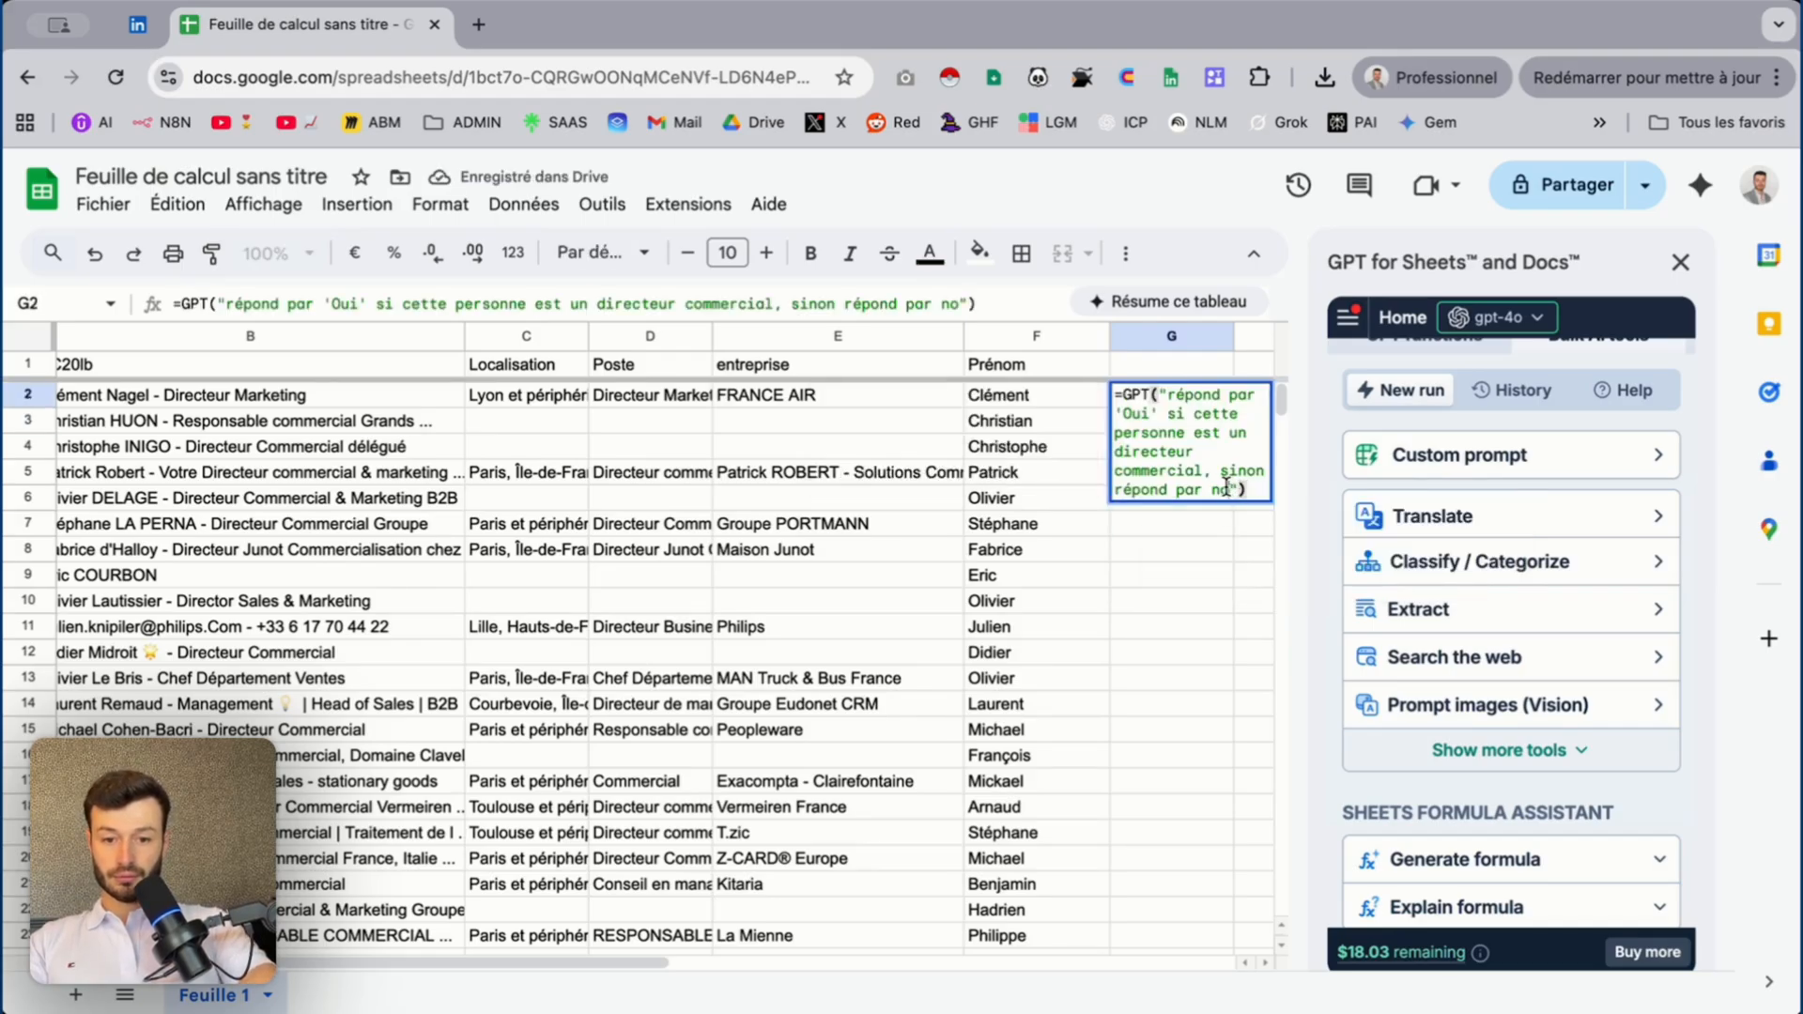
pyautogui.doubleClick(1226, 485)
pyautogui.write("'")
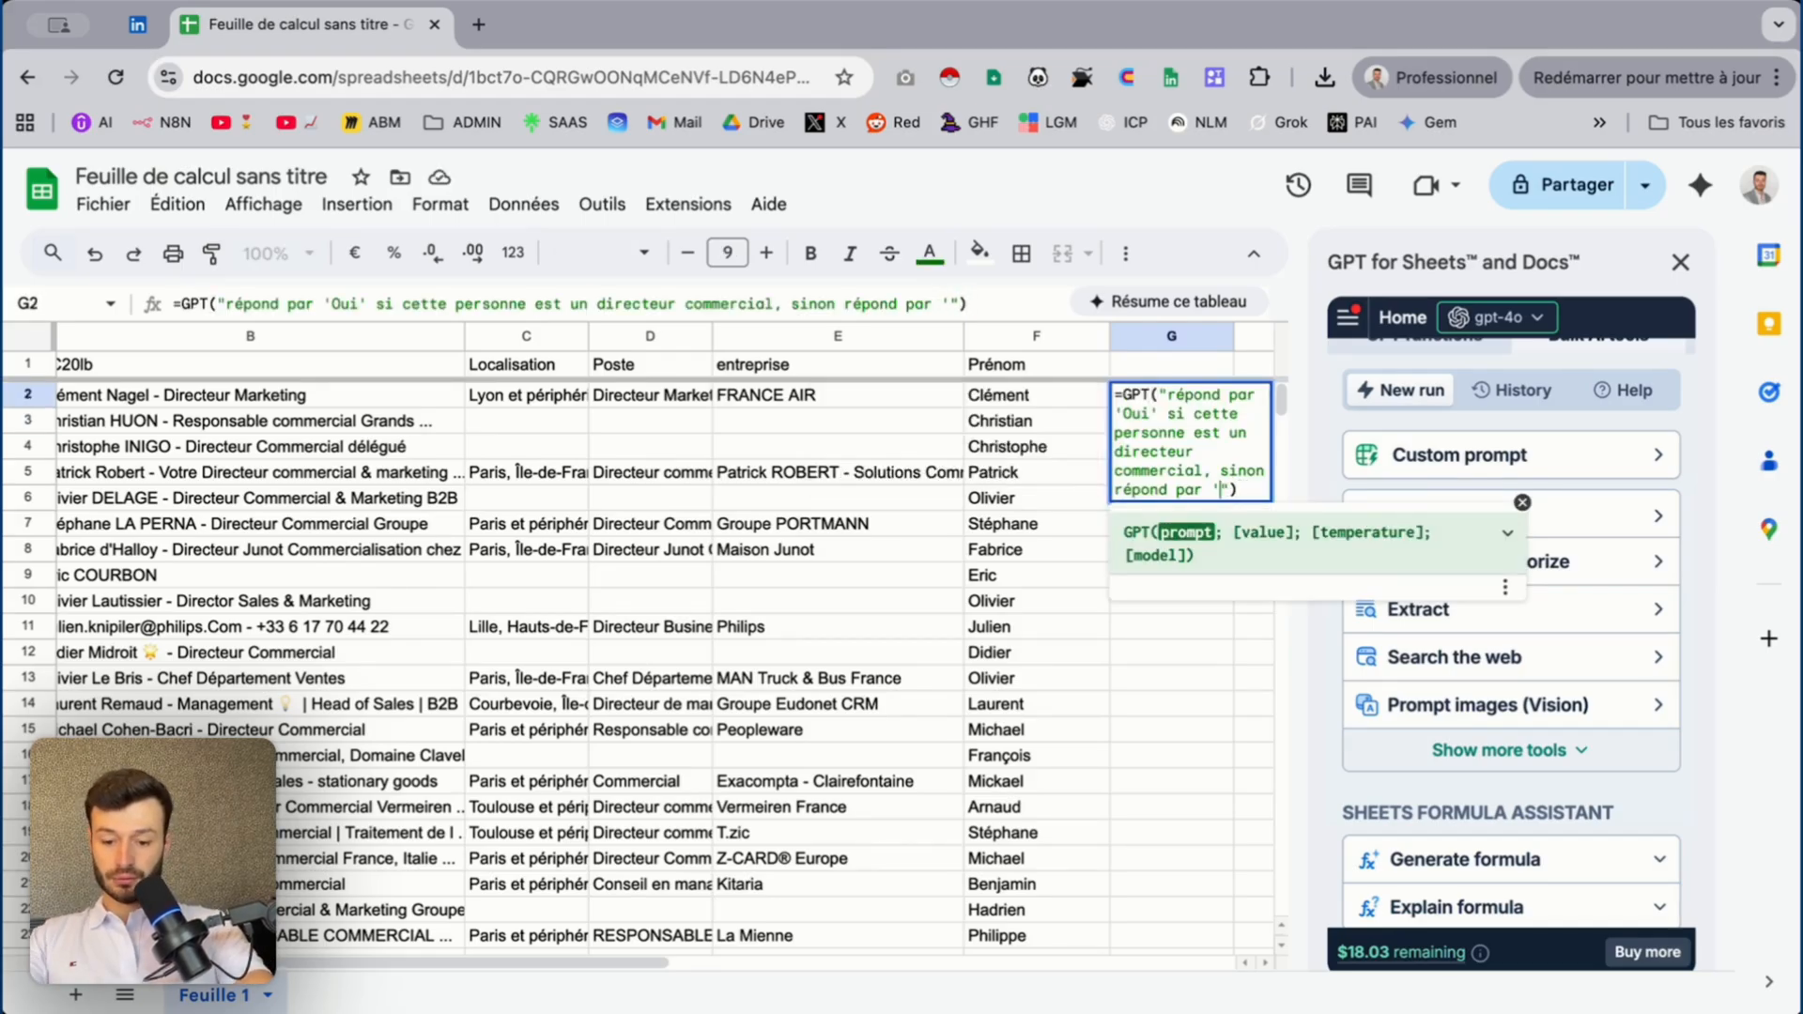
pyautogui.write("Non'")
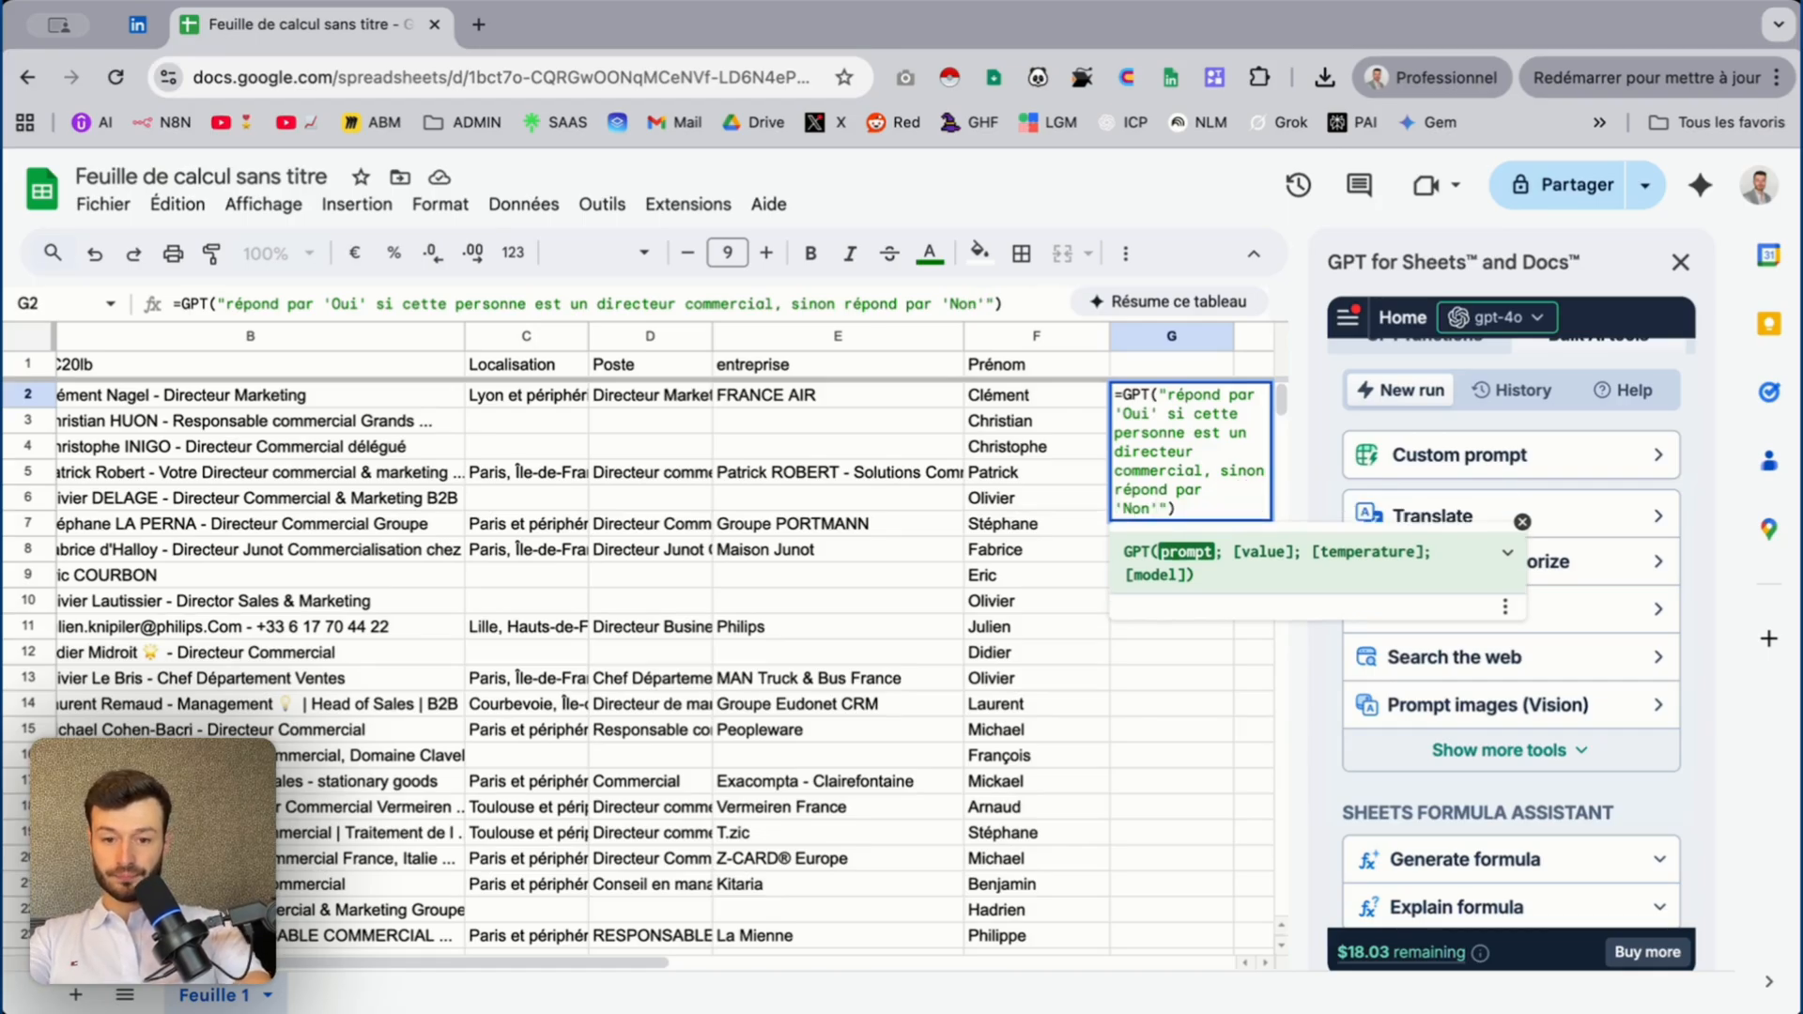
pyautogui.press('BackSpace')
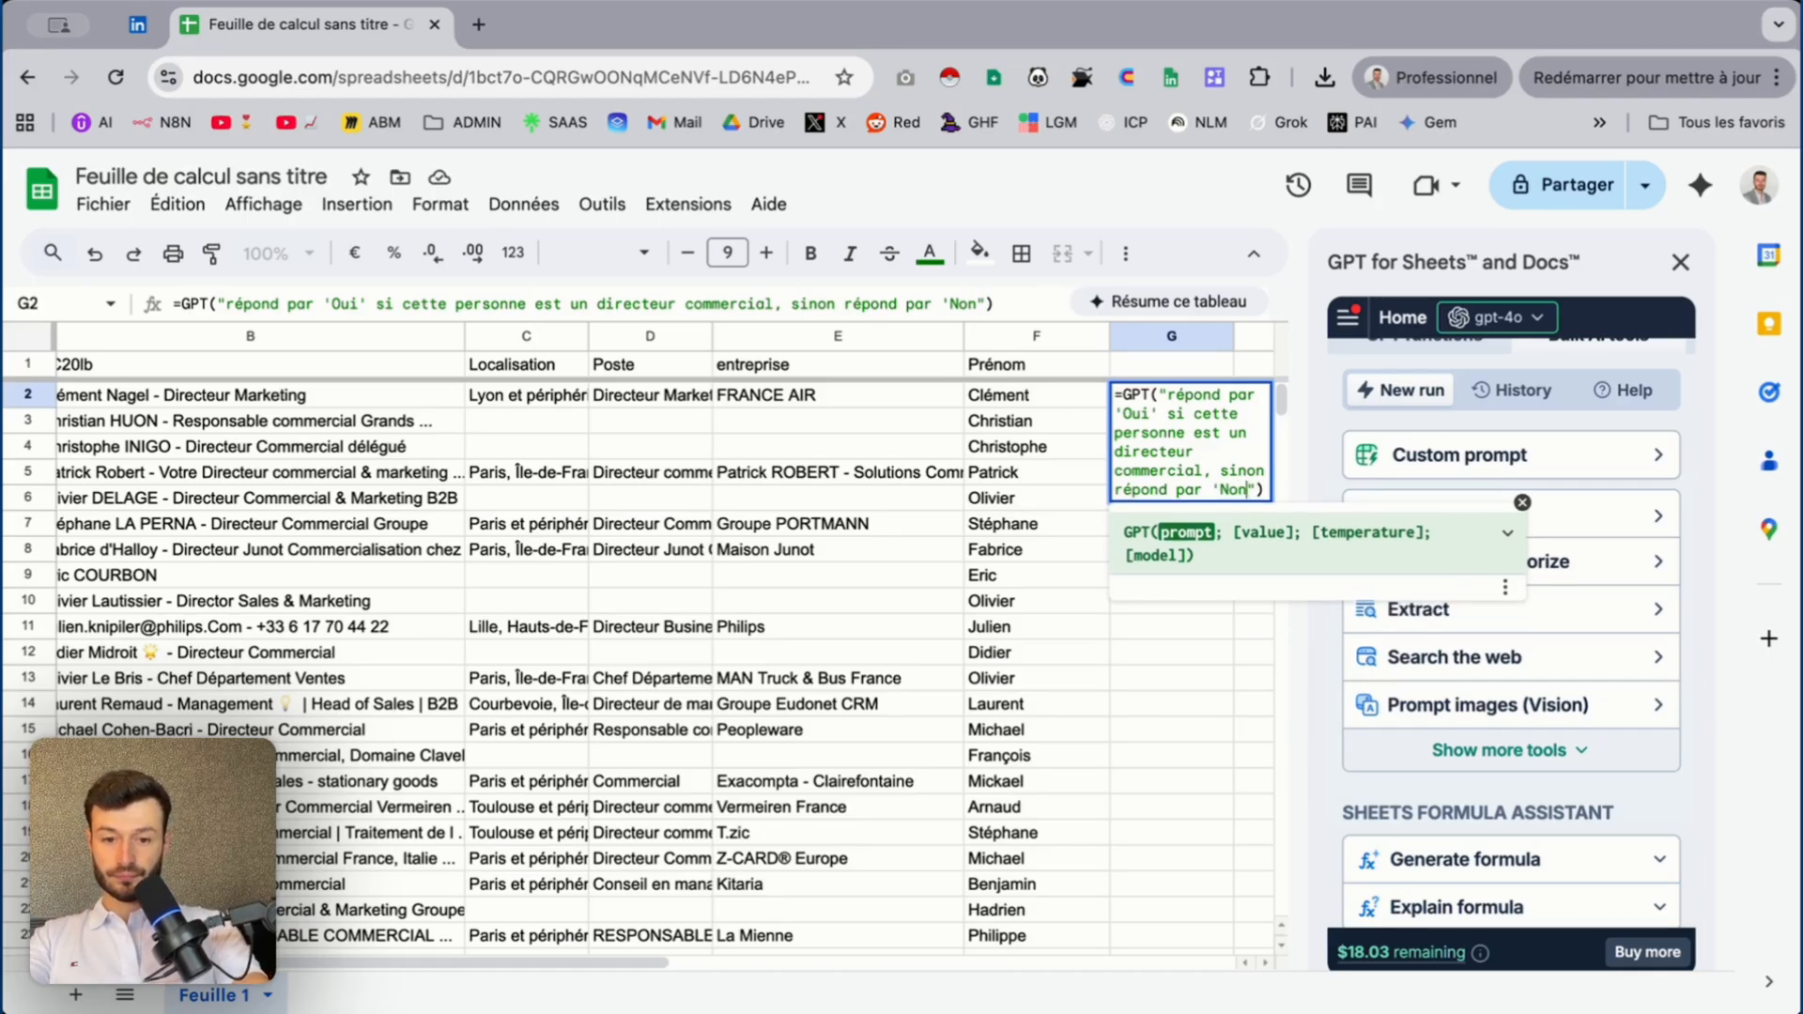
pyautogui.write('\'"')
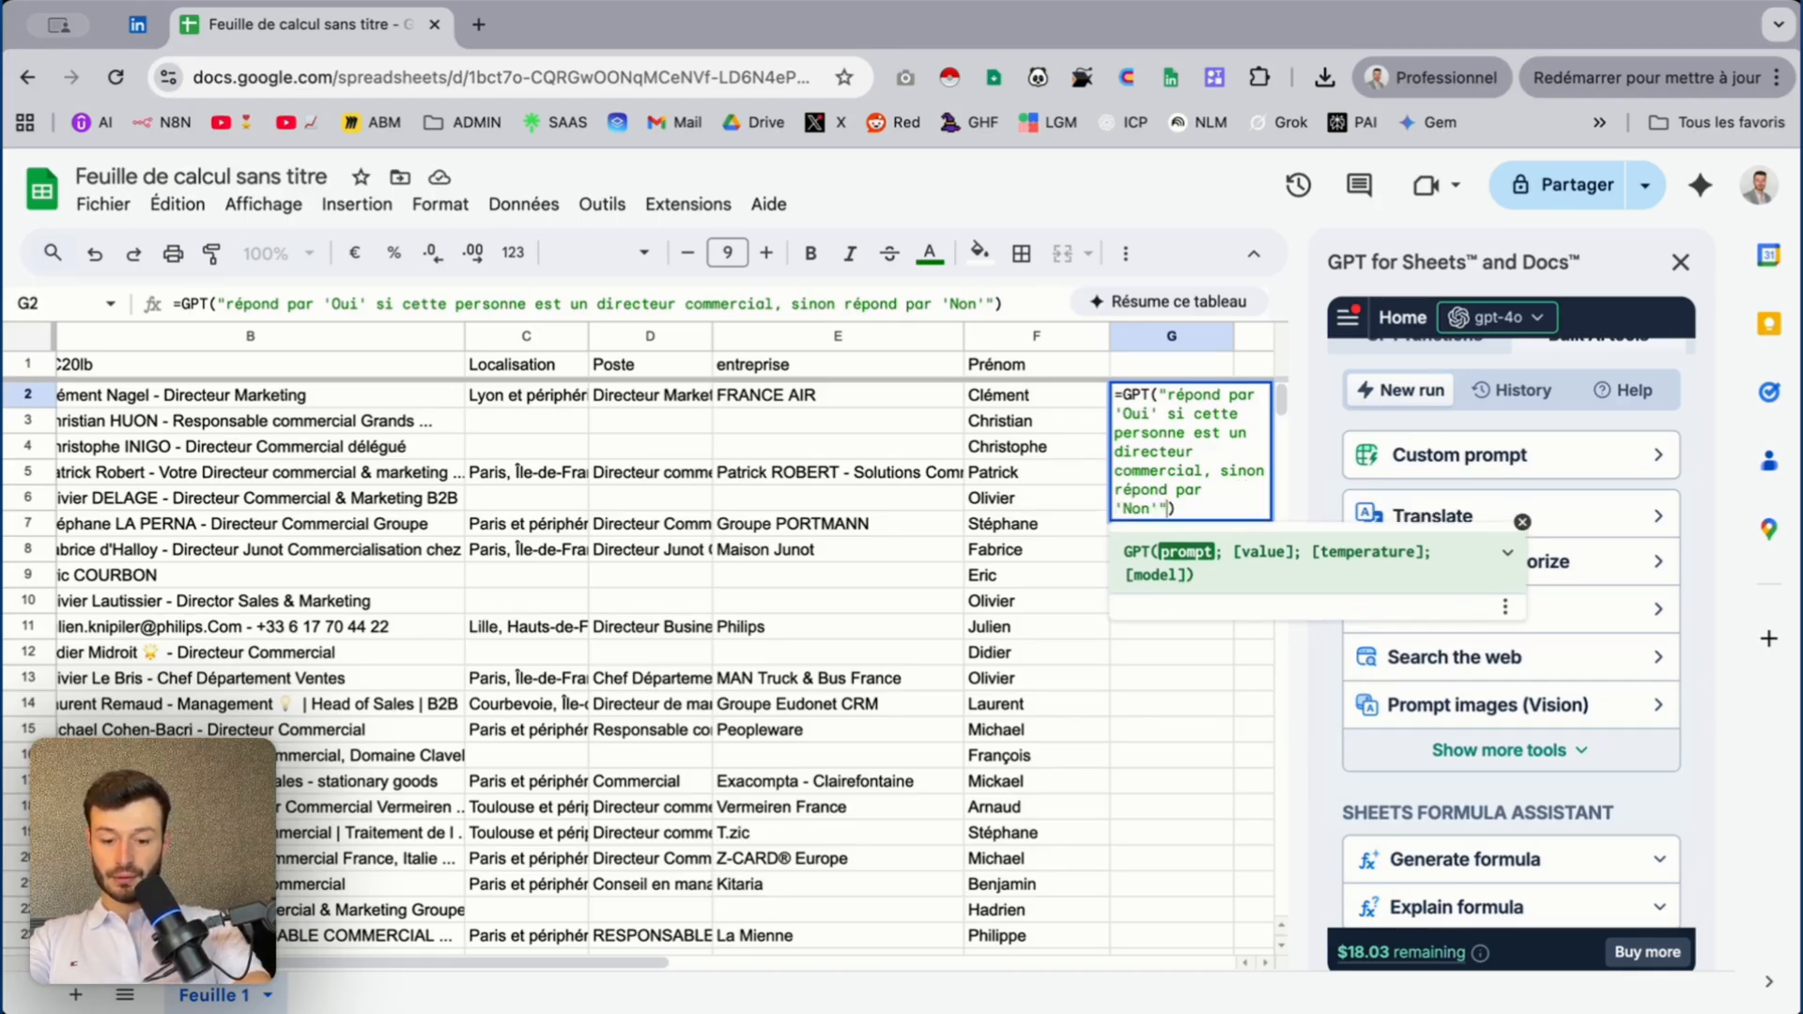
pyautogui.write(';')
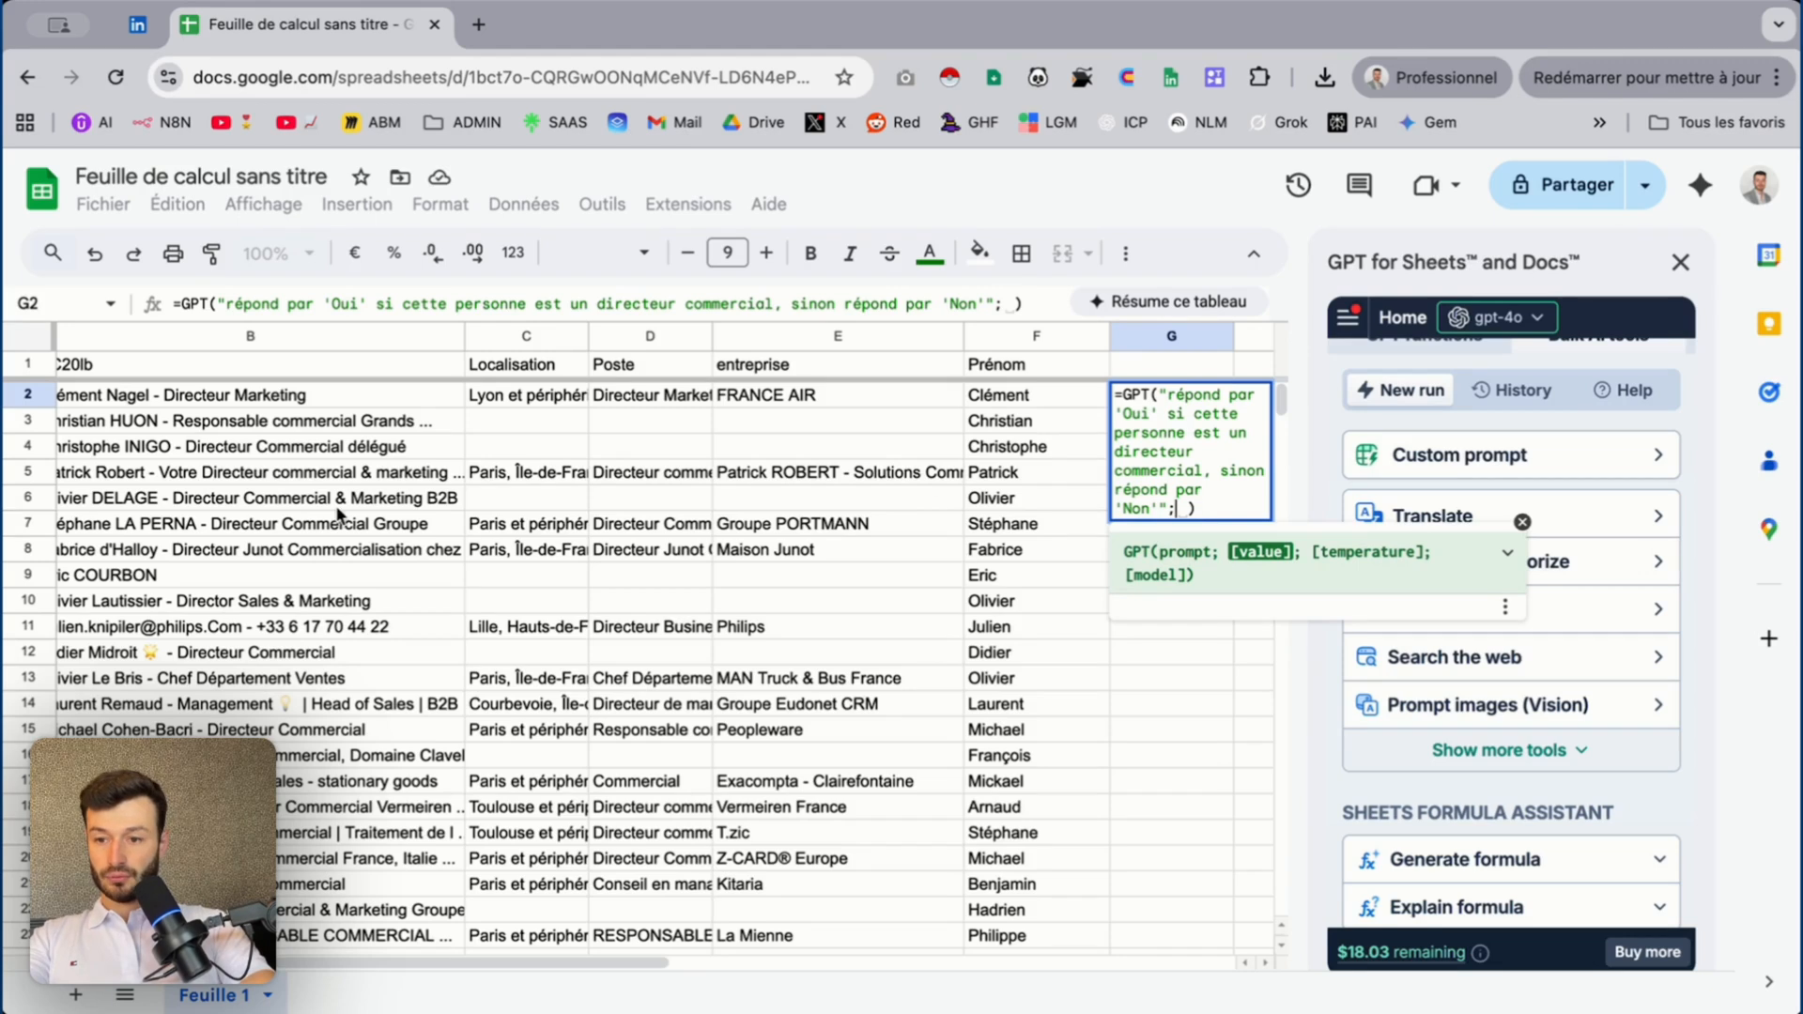
pyautogui.click(256, 405)
pyautogui.press('Return')
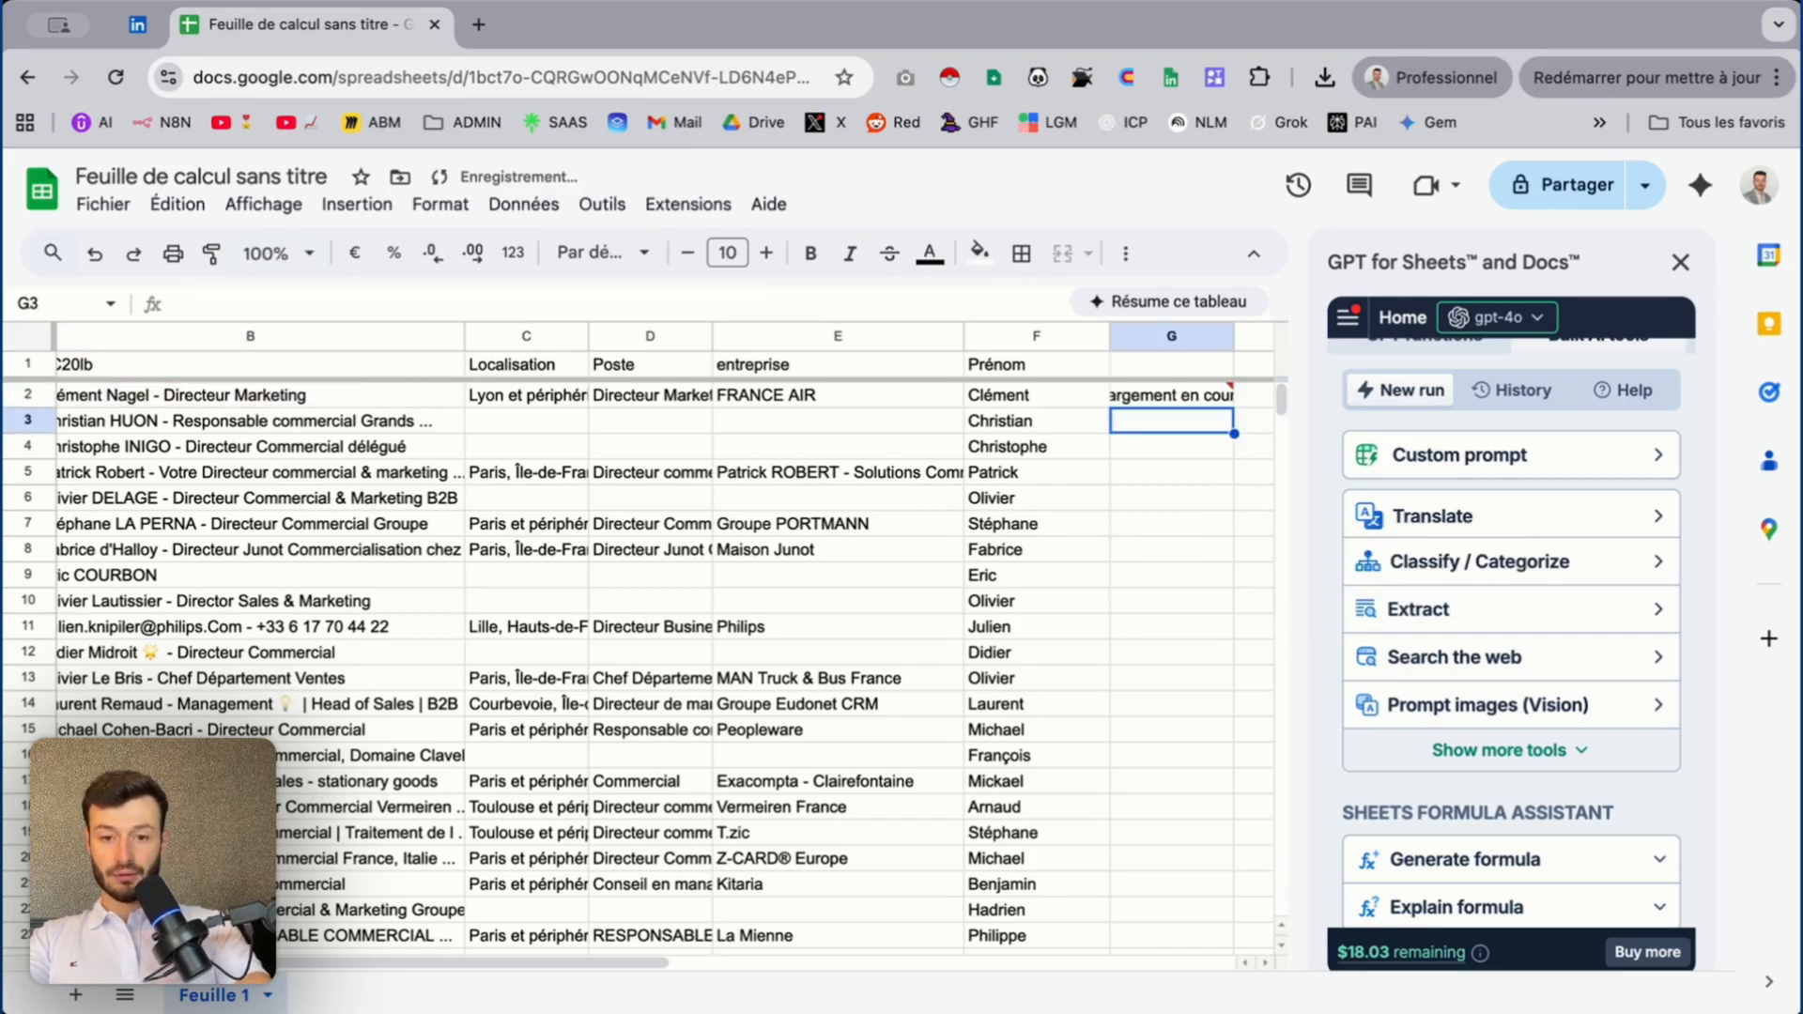
# Copy the GPT formula from G2 down to G10 and compare the answers with the job titles in column B
pyautogui.click(1211, 398)
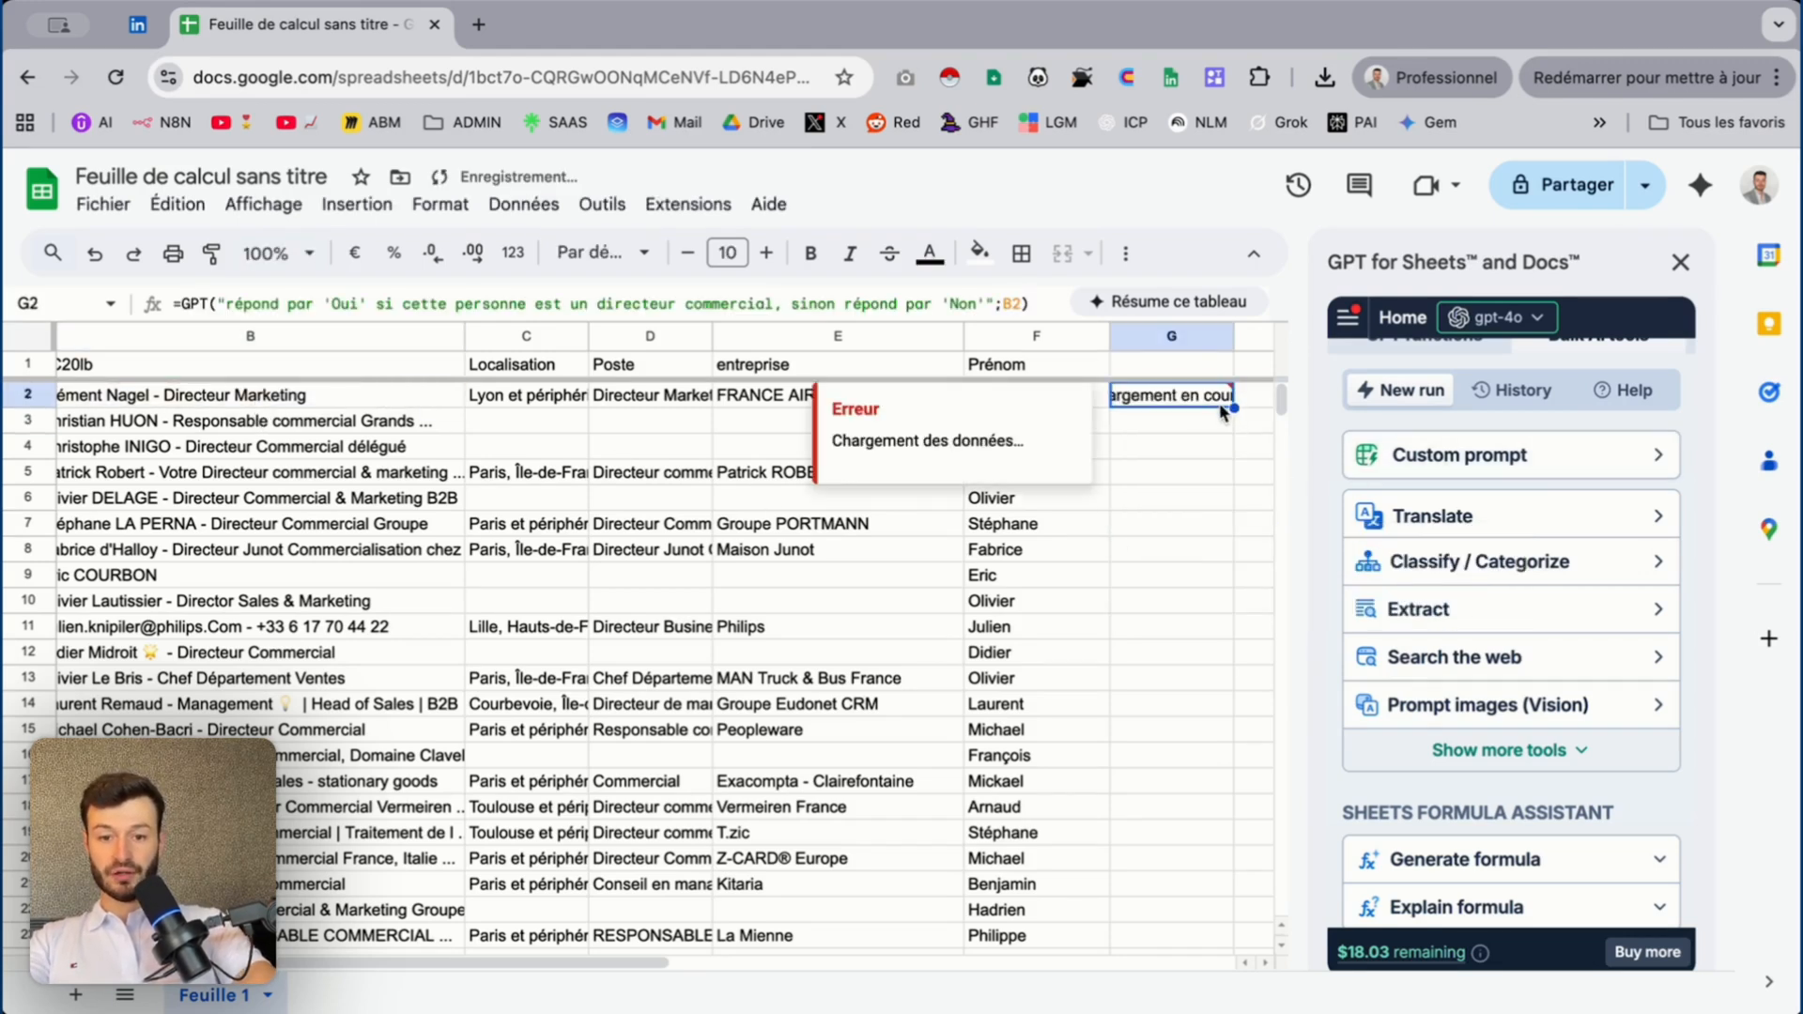
pyautogui.moveTo(1234, 407); pyautogui.dragTo(1233, 608)
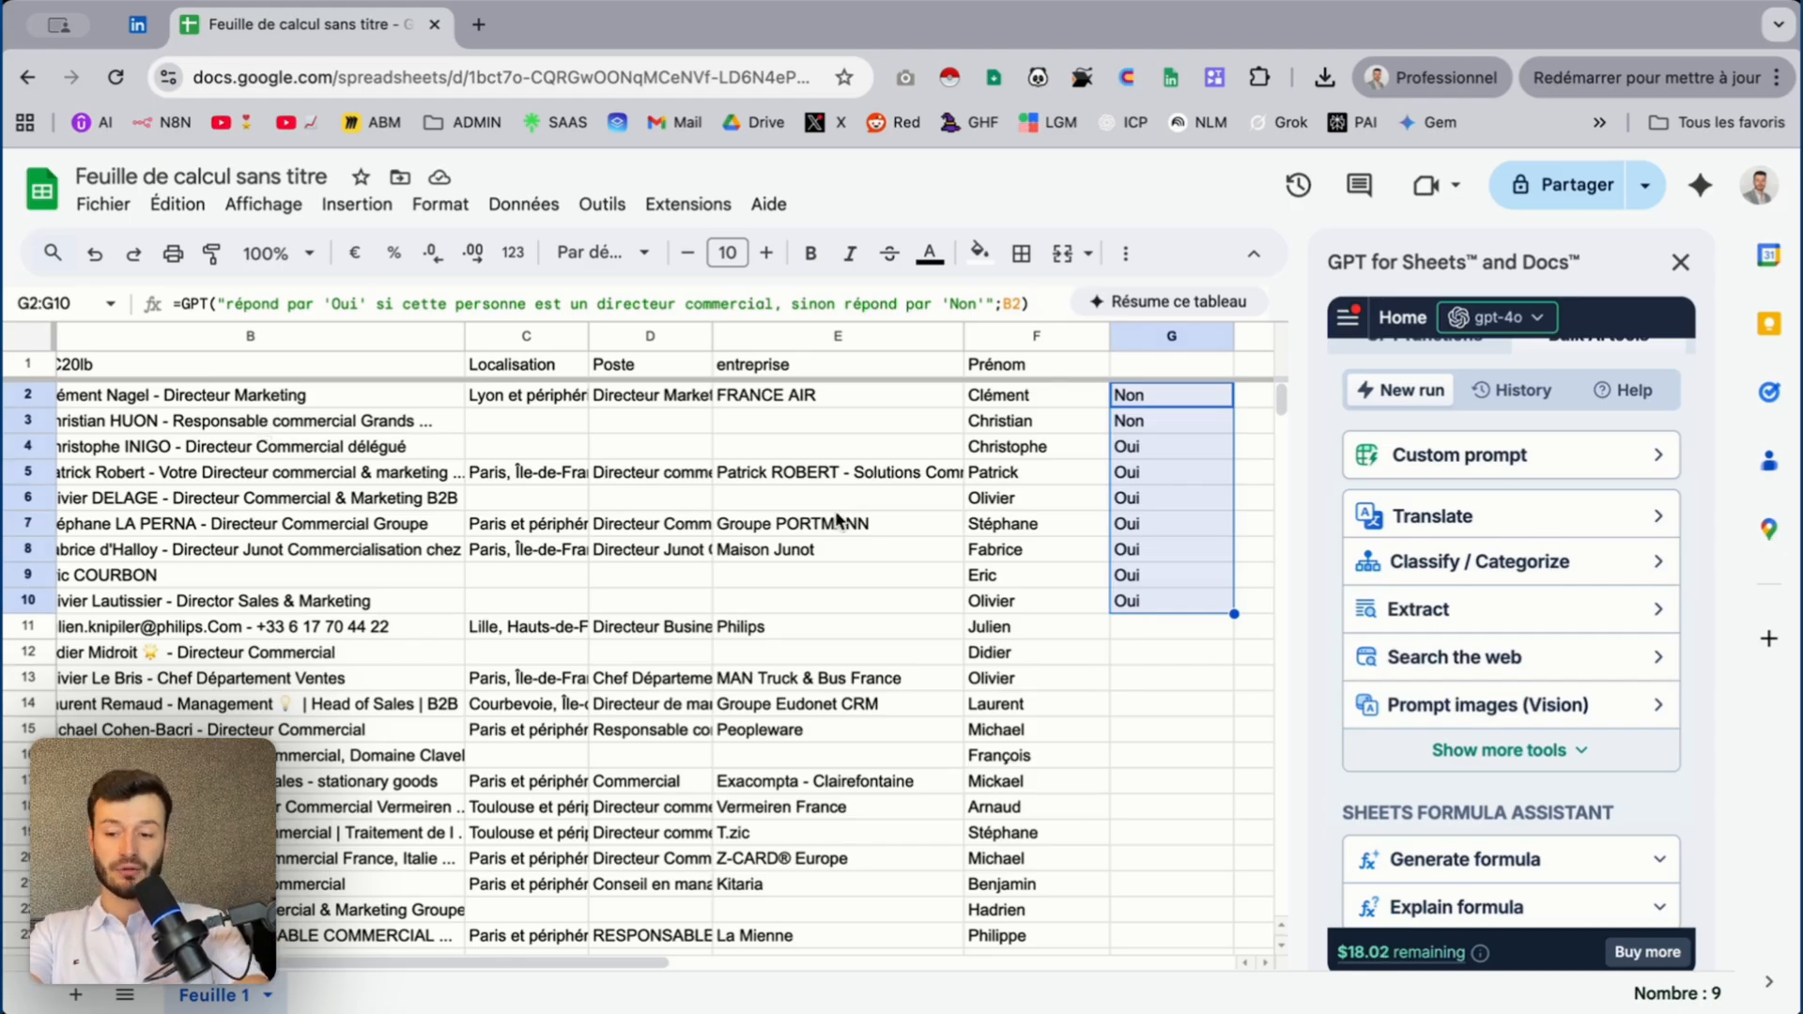
pyautogui.click(1258, 431)
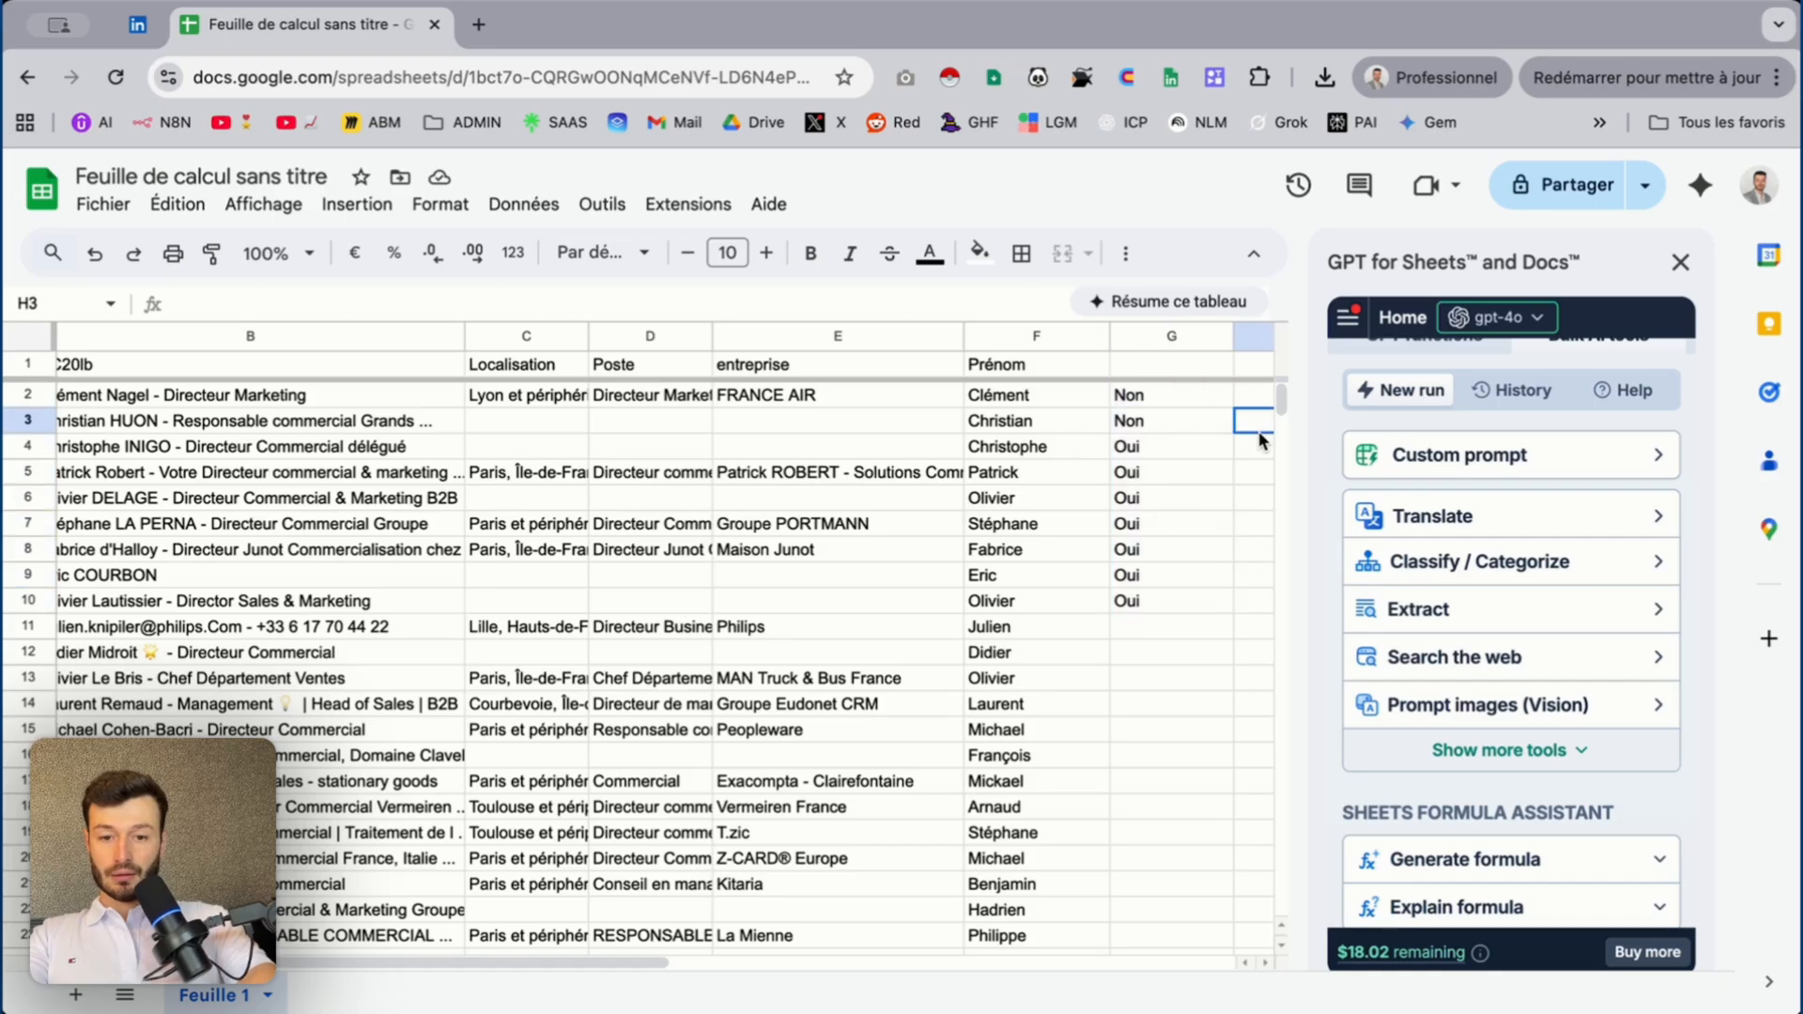
pyautogui.hscroll(-3, 1038, 471)
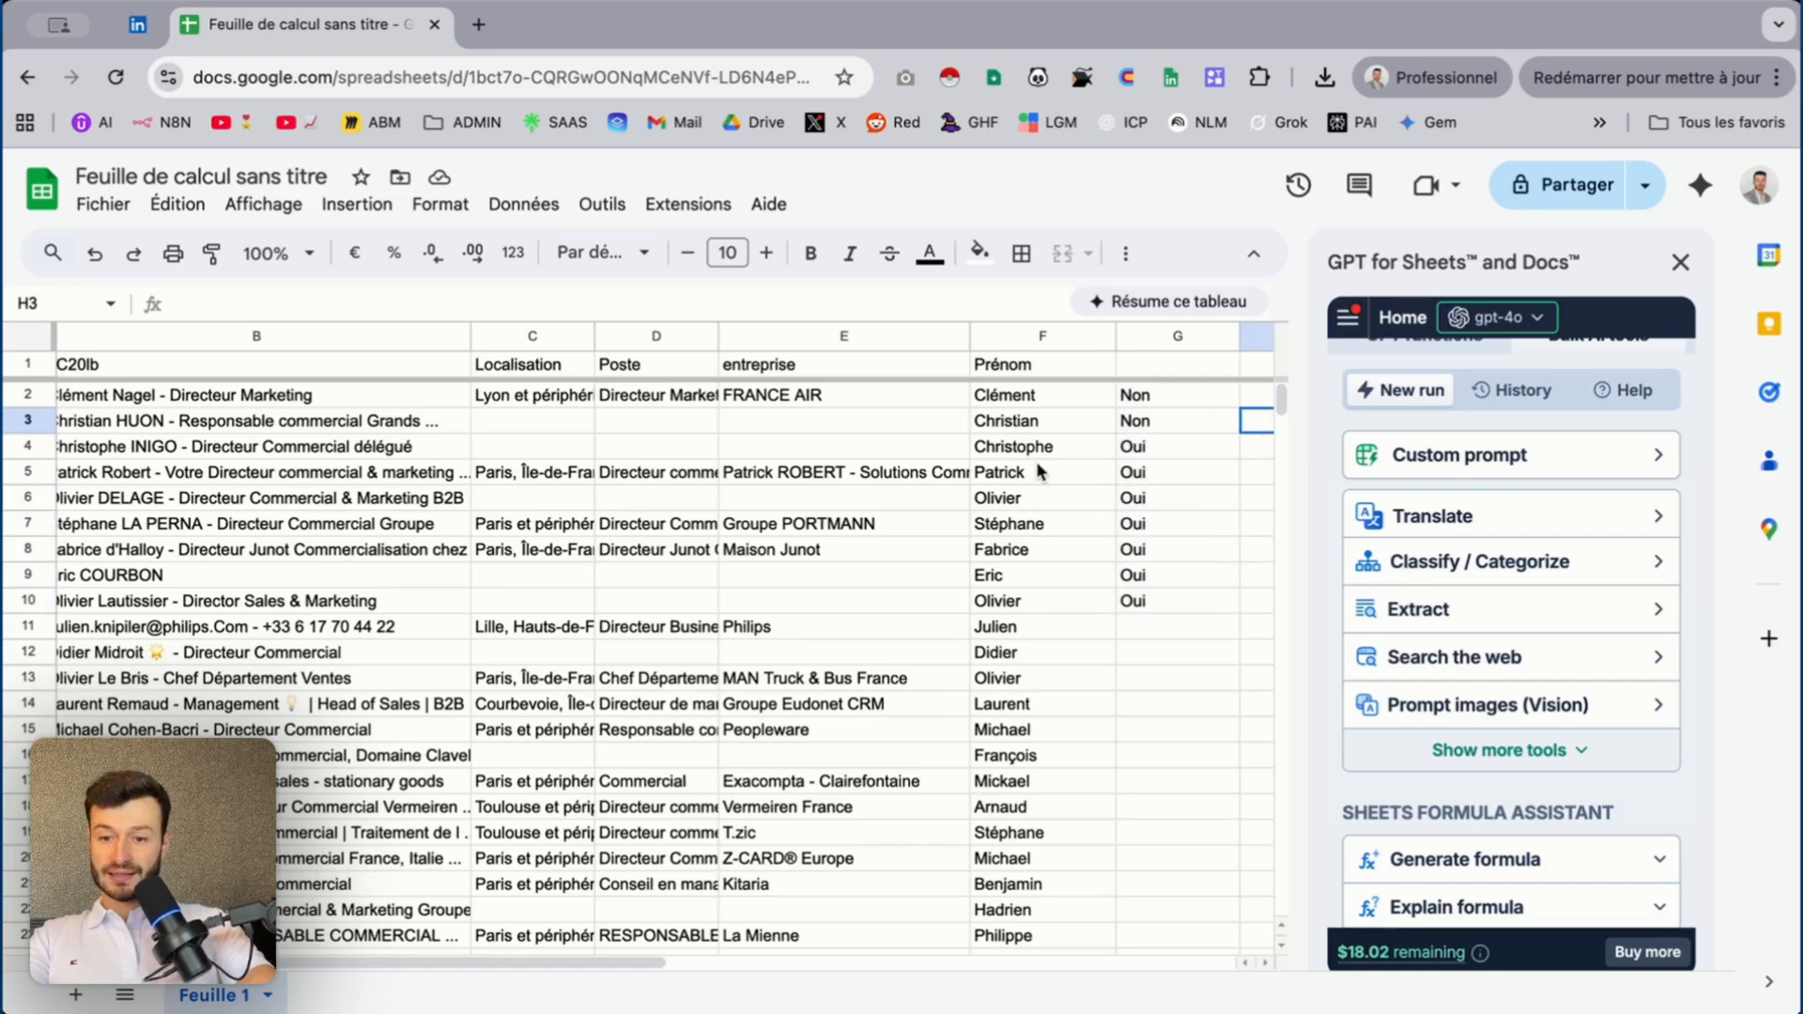
pyautogui.hscroll(-2, 1038, 471)
pyautogui.hscroll(5, 1039, 472)
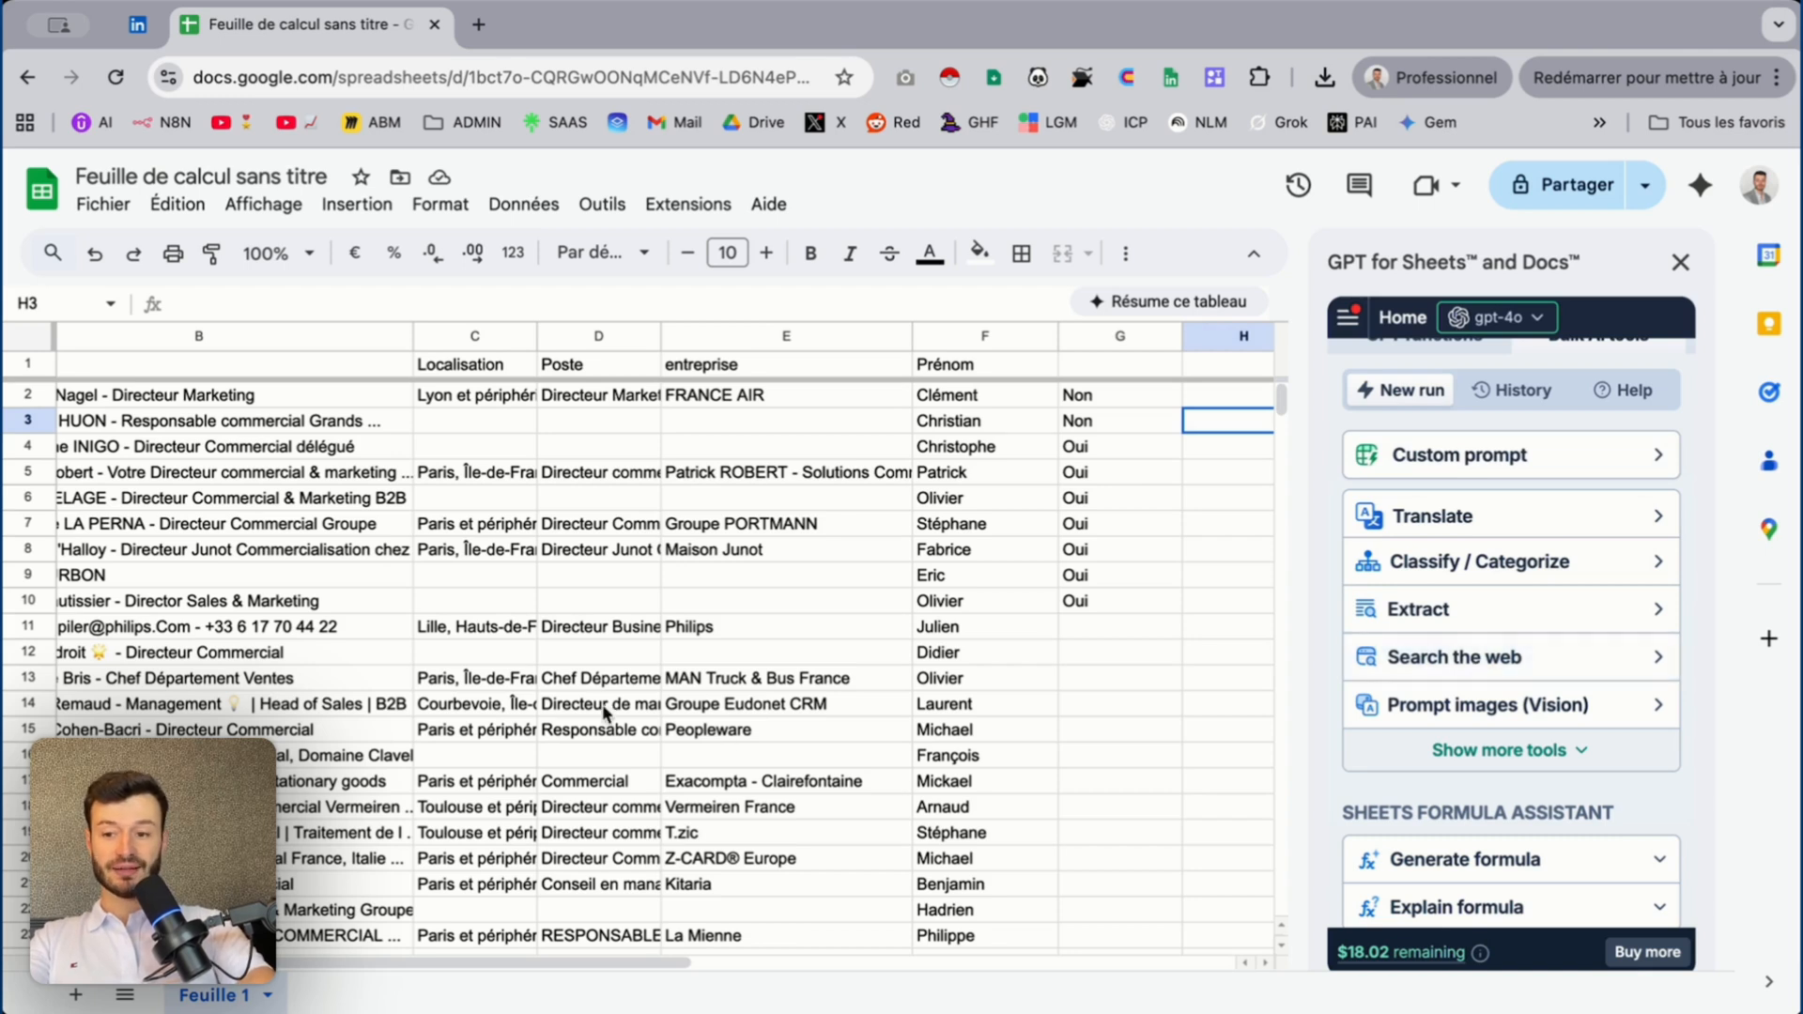
pyautogui.hscroll(-2, 379, 659)
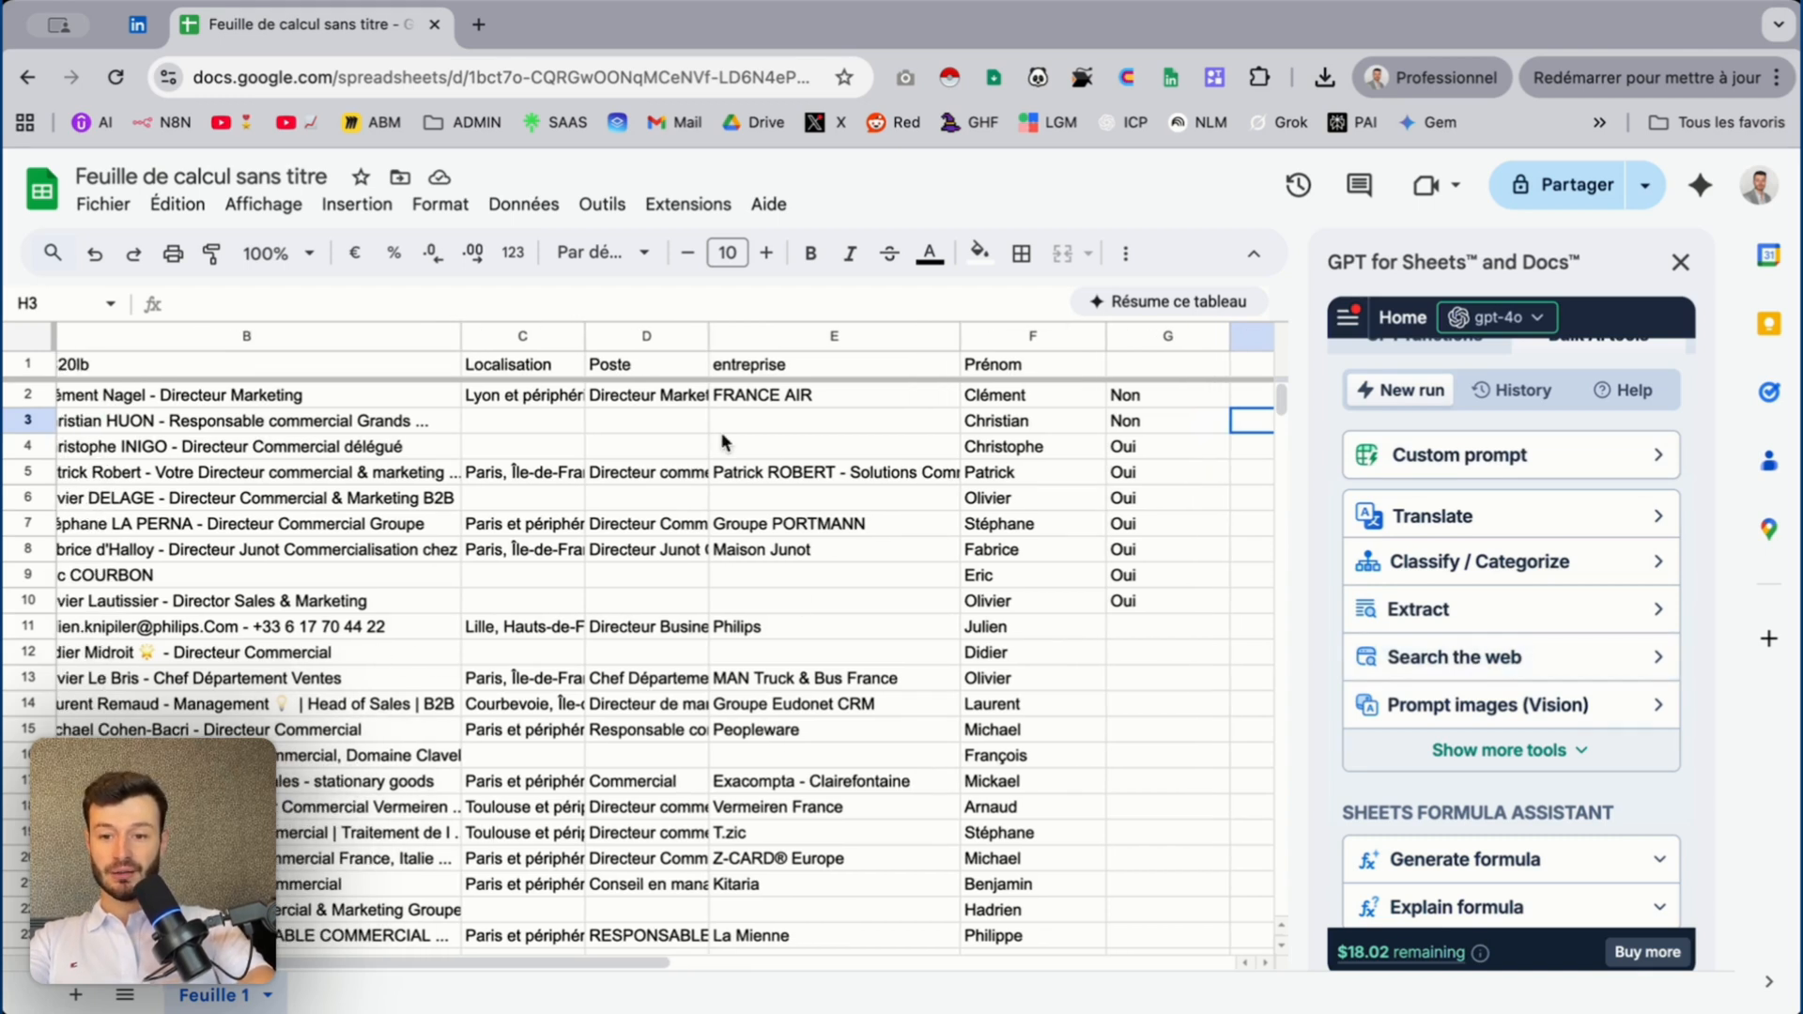
# Look through the company names in the entreprise column, from row 2 to beyond row 21
pyautogui.click(779, 394)
pyautogui.click(782, 523)
pyautogui.click(775, 568)
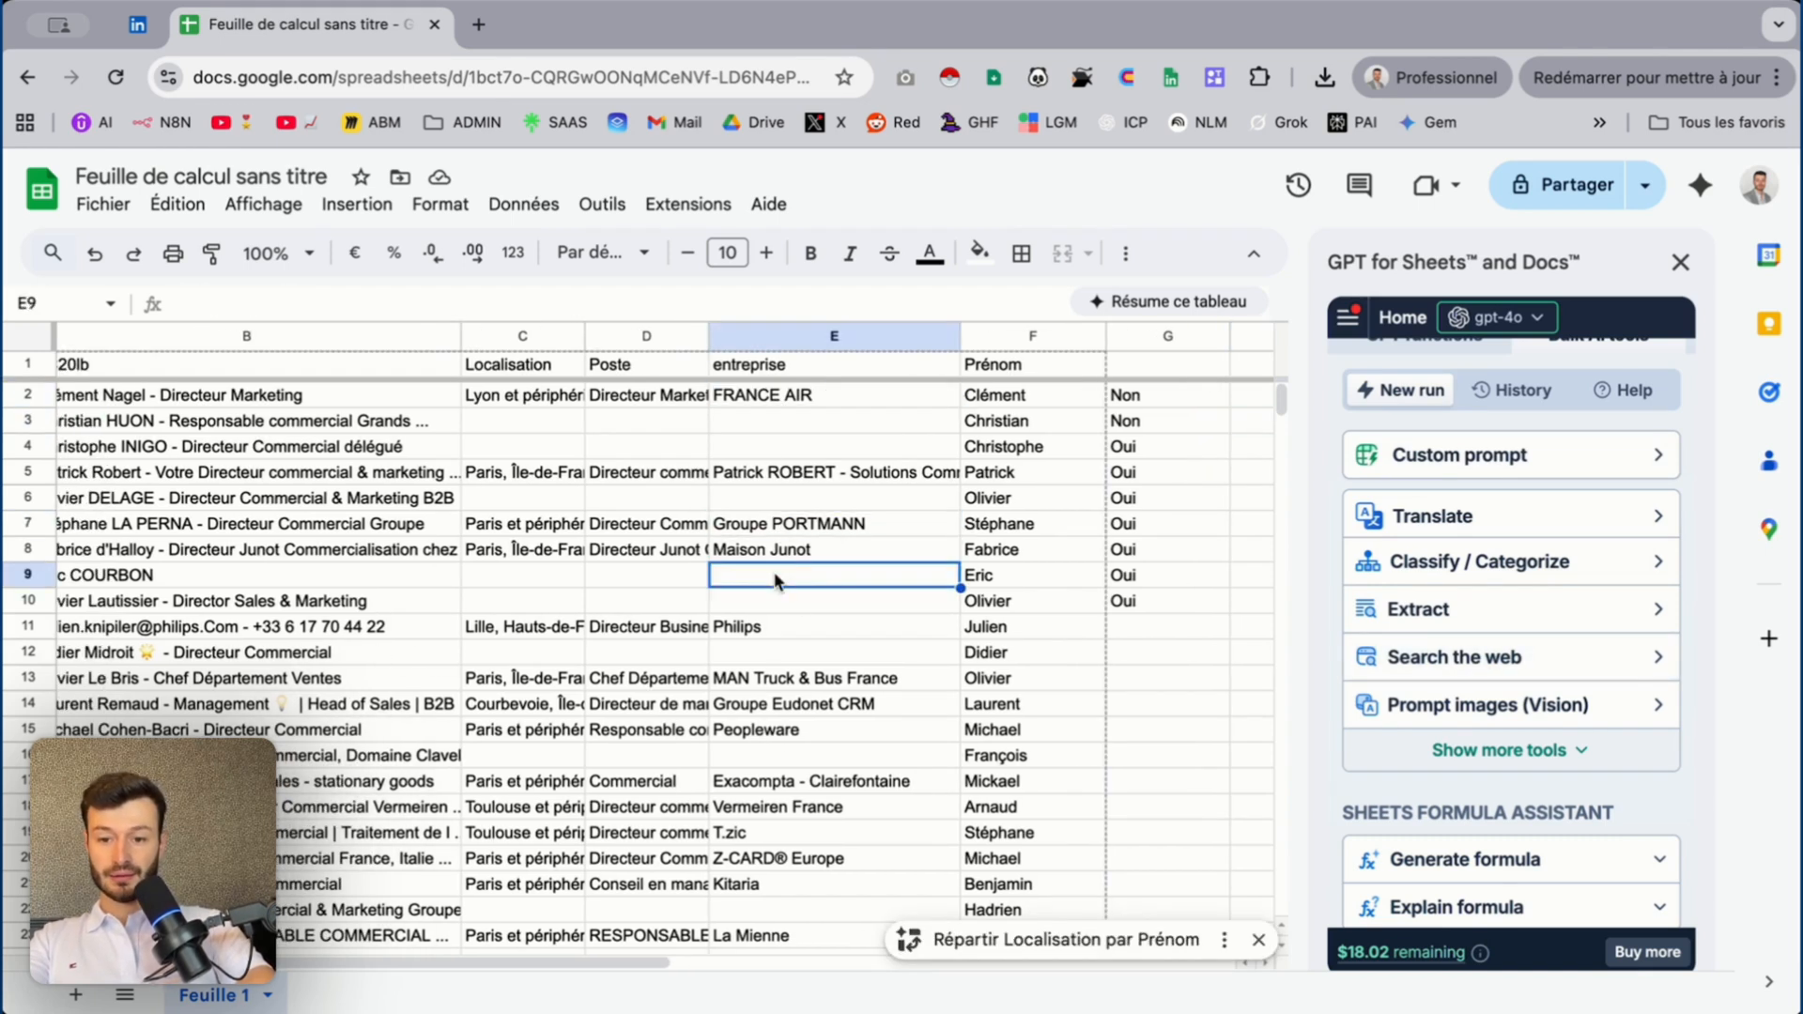
pyautogui.click(776, 690)
pyautogui.click(776, 704)
pyautogui.click(776, 731)
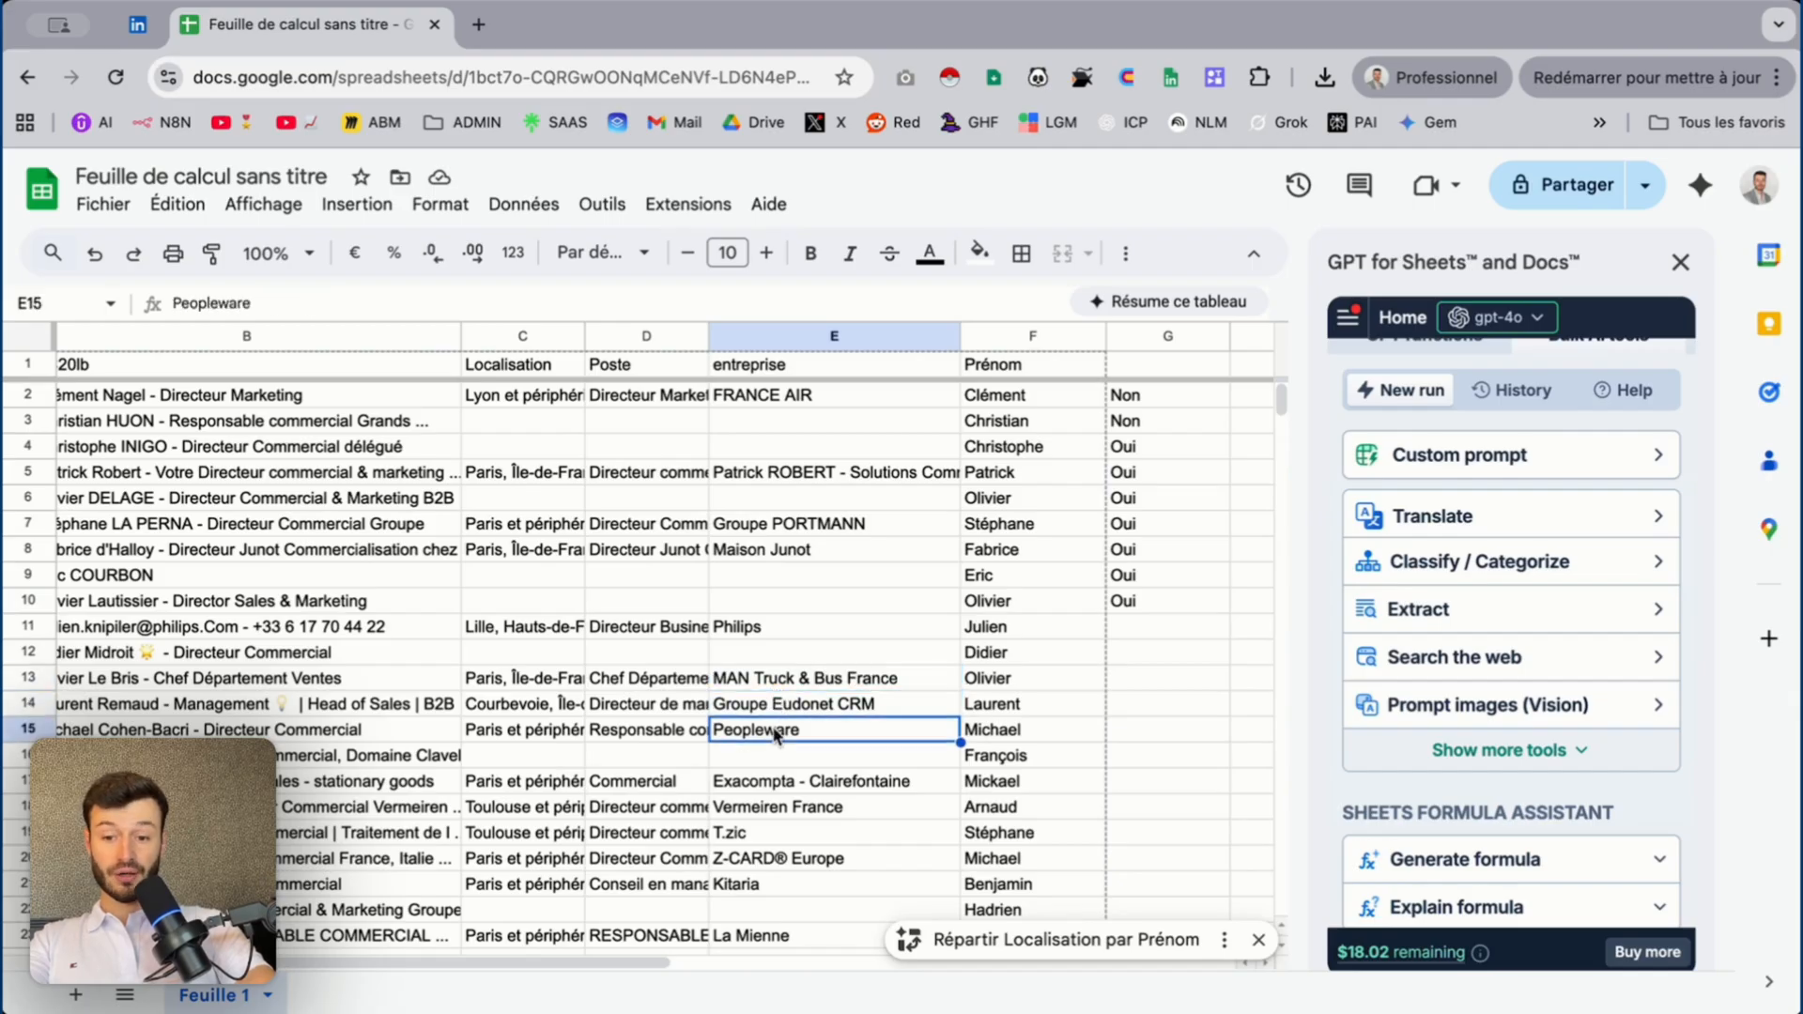
pyautogui.click(763, 828)
pyautogui.click(767, 885)
pyautogui.scroll(-3, 798, 840)
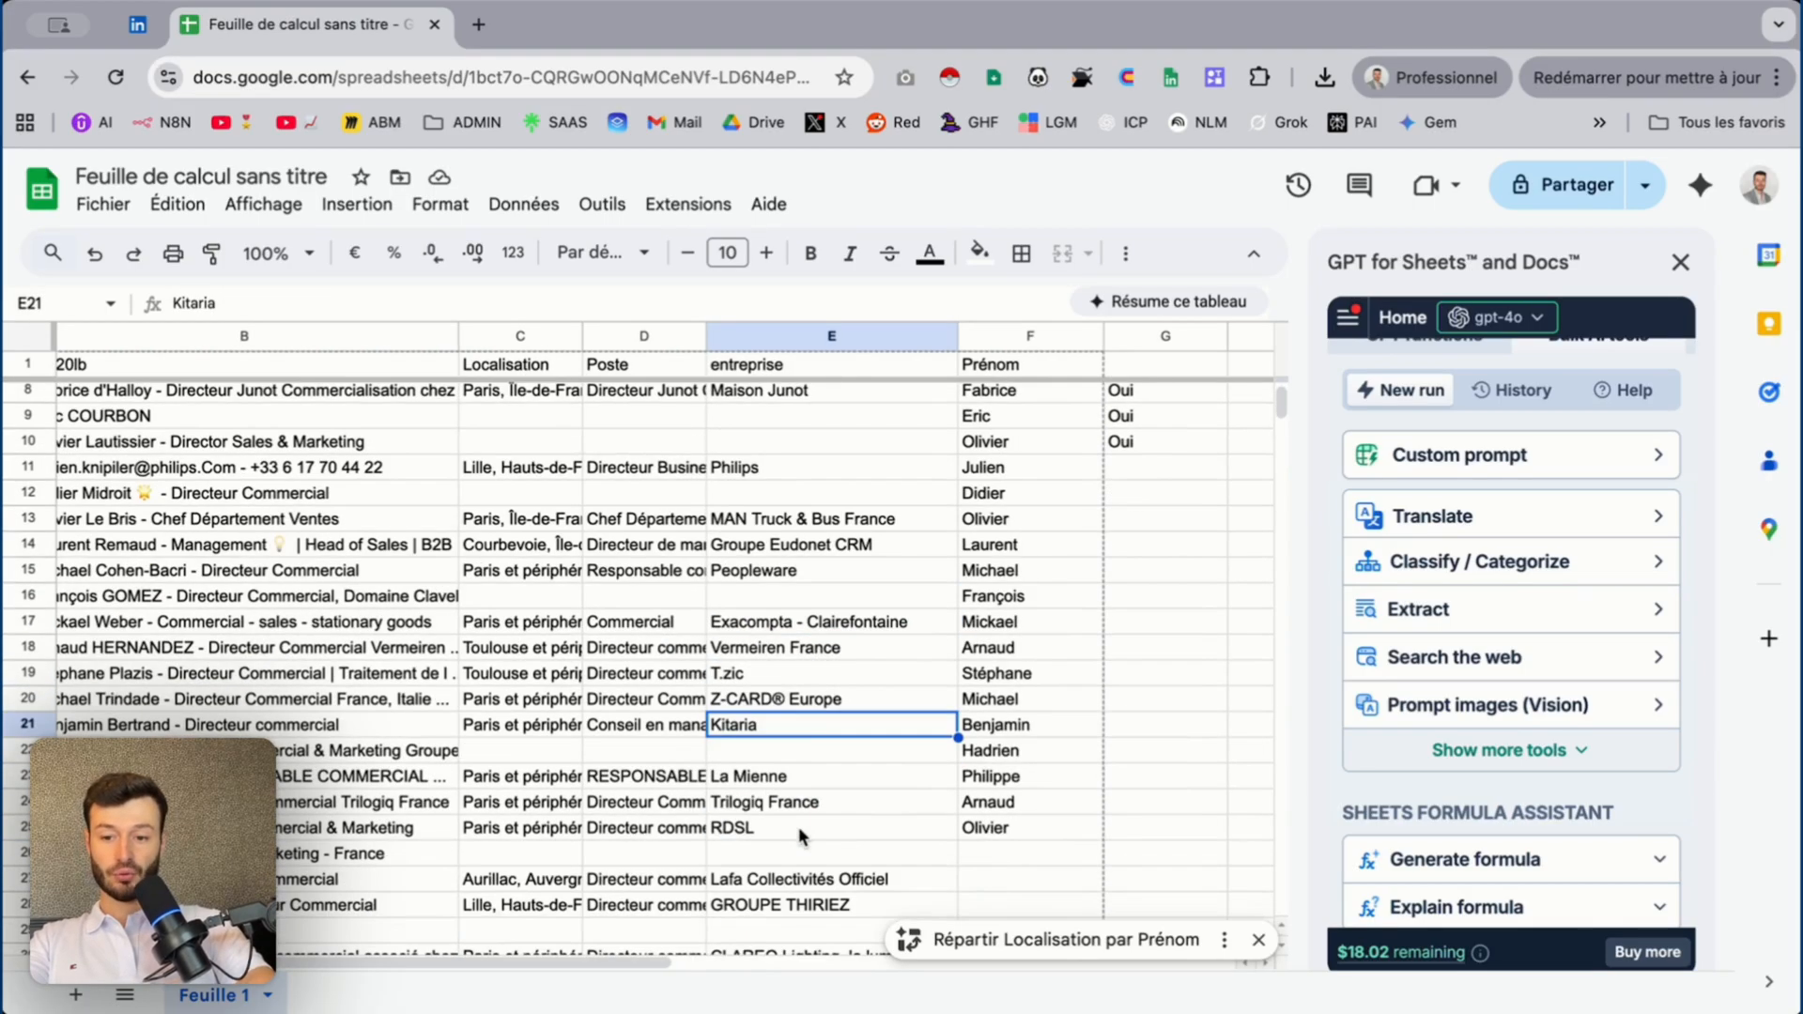
pyautogui.scroll(3, 799, 826)
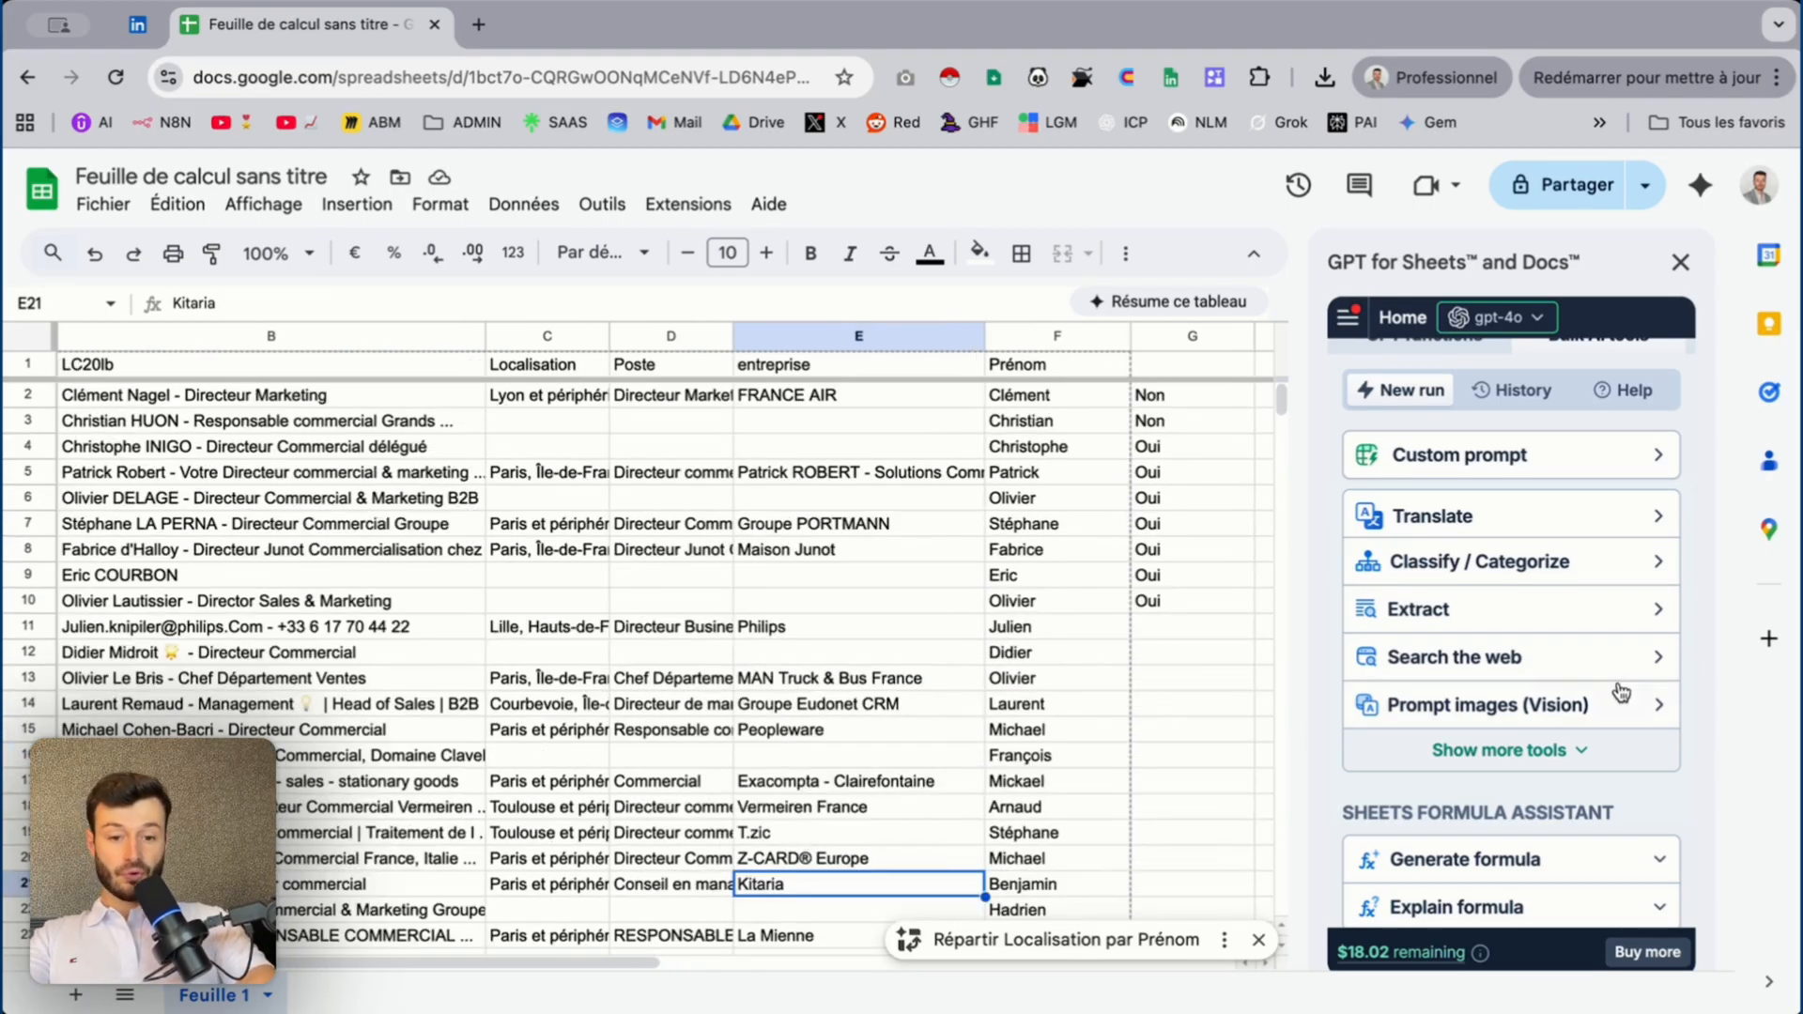
# Open the Search the web tool, switch the model to sonar (perplexity) and open a Custom prompt run
pyautogui.click(1580, 661)
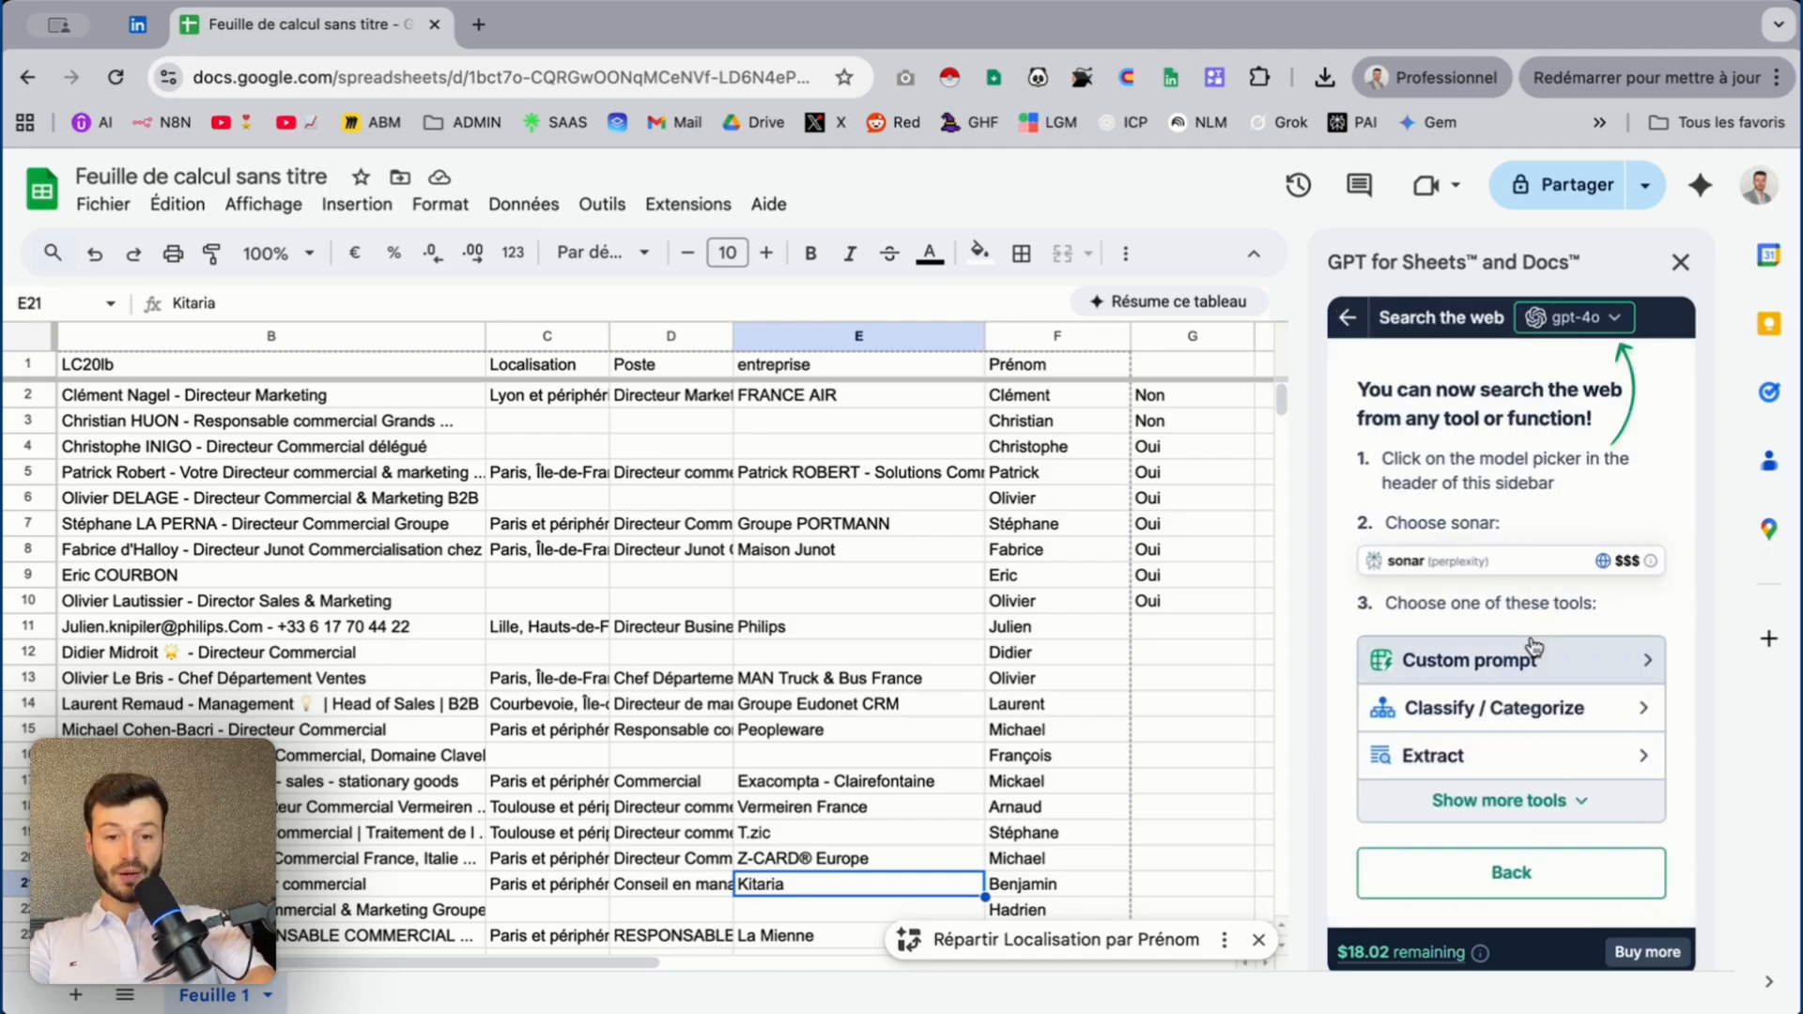
pyautogui.click(1579, 321)
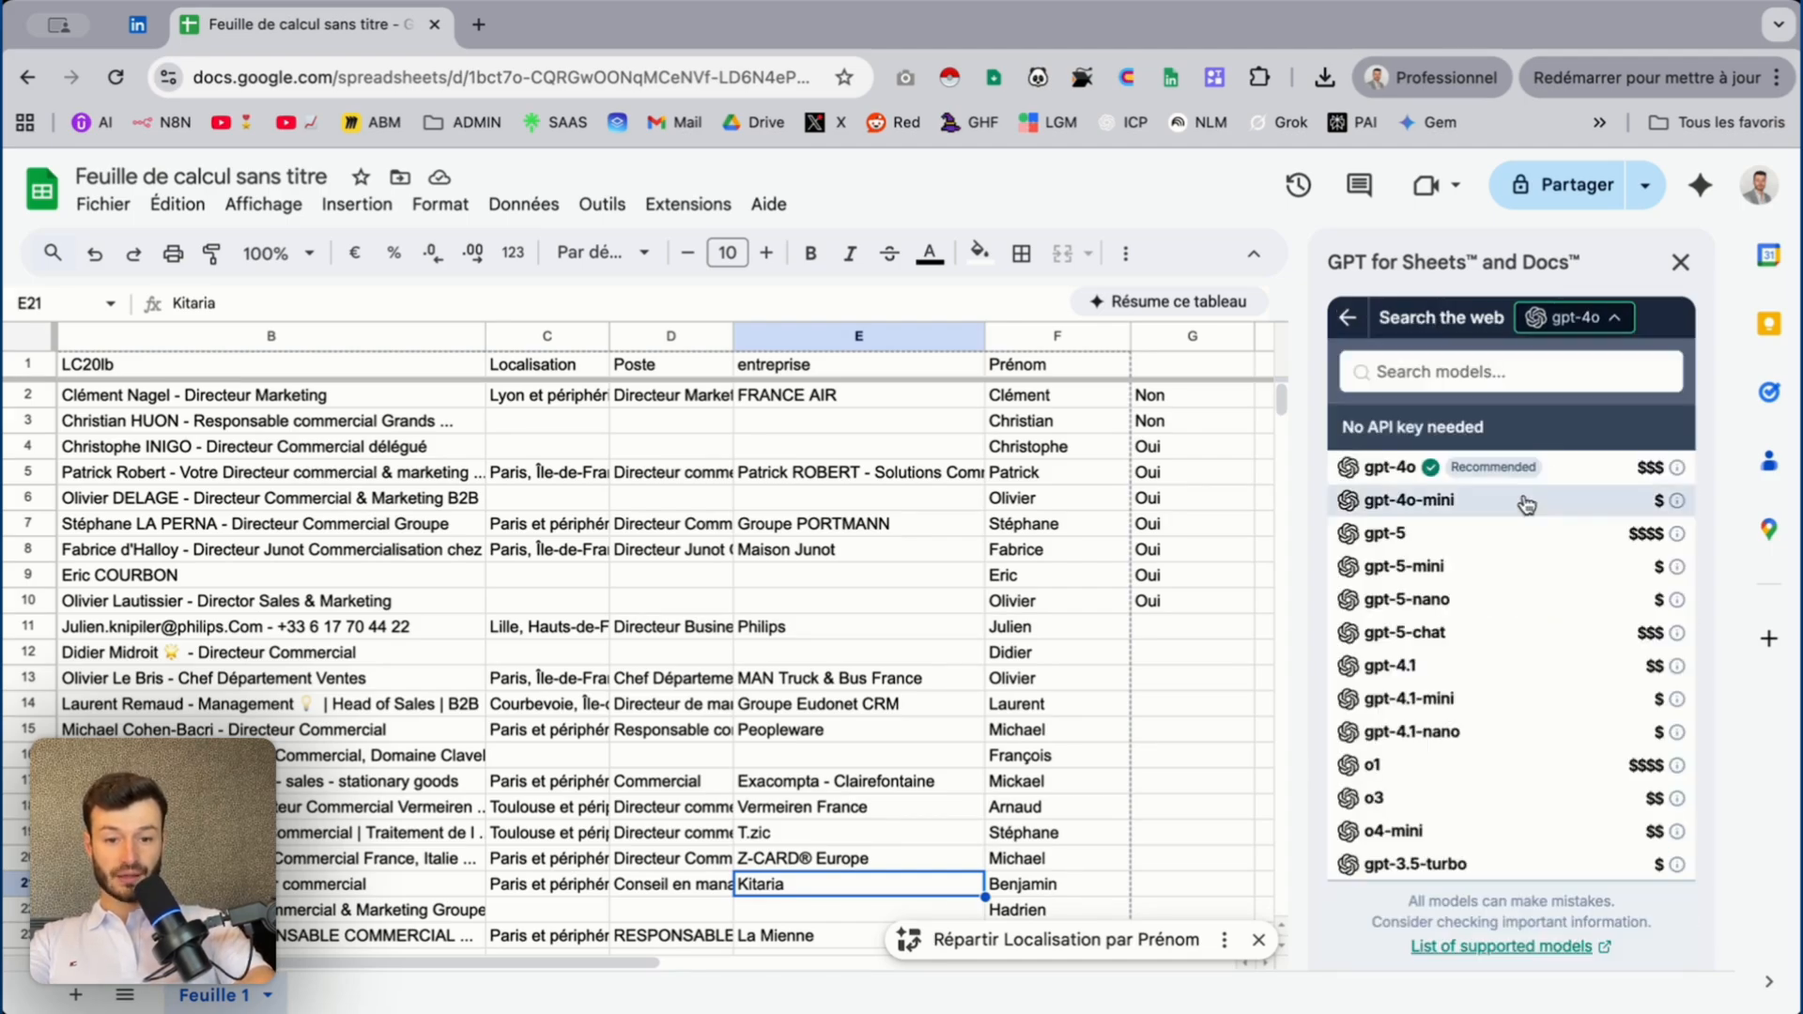
pyautogui.scroll(-3, 1476, 763)
pyautogui.scroll(-1, 1476, 763)
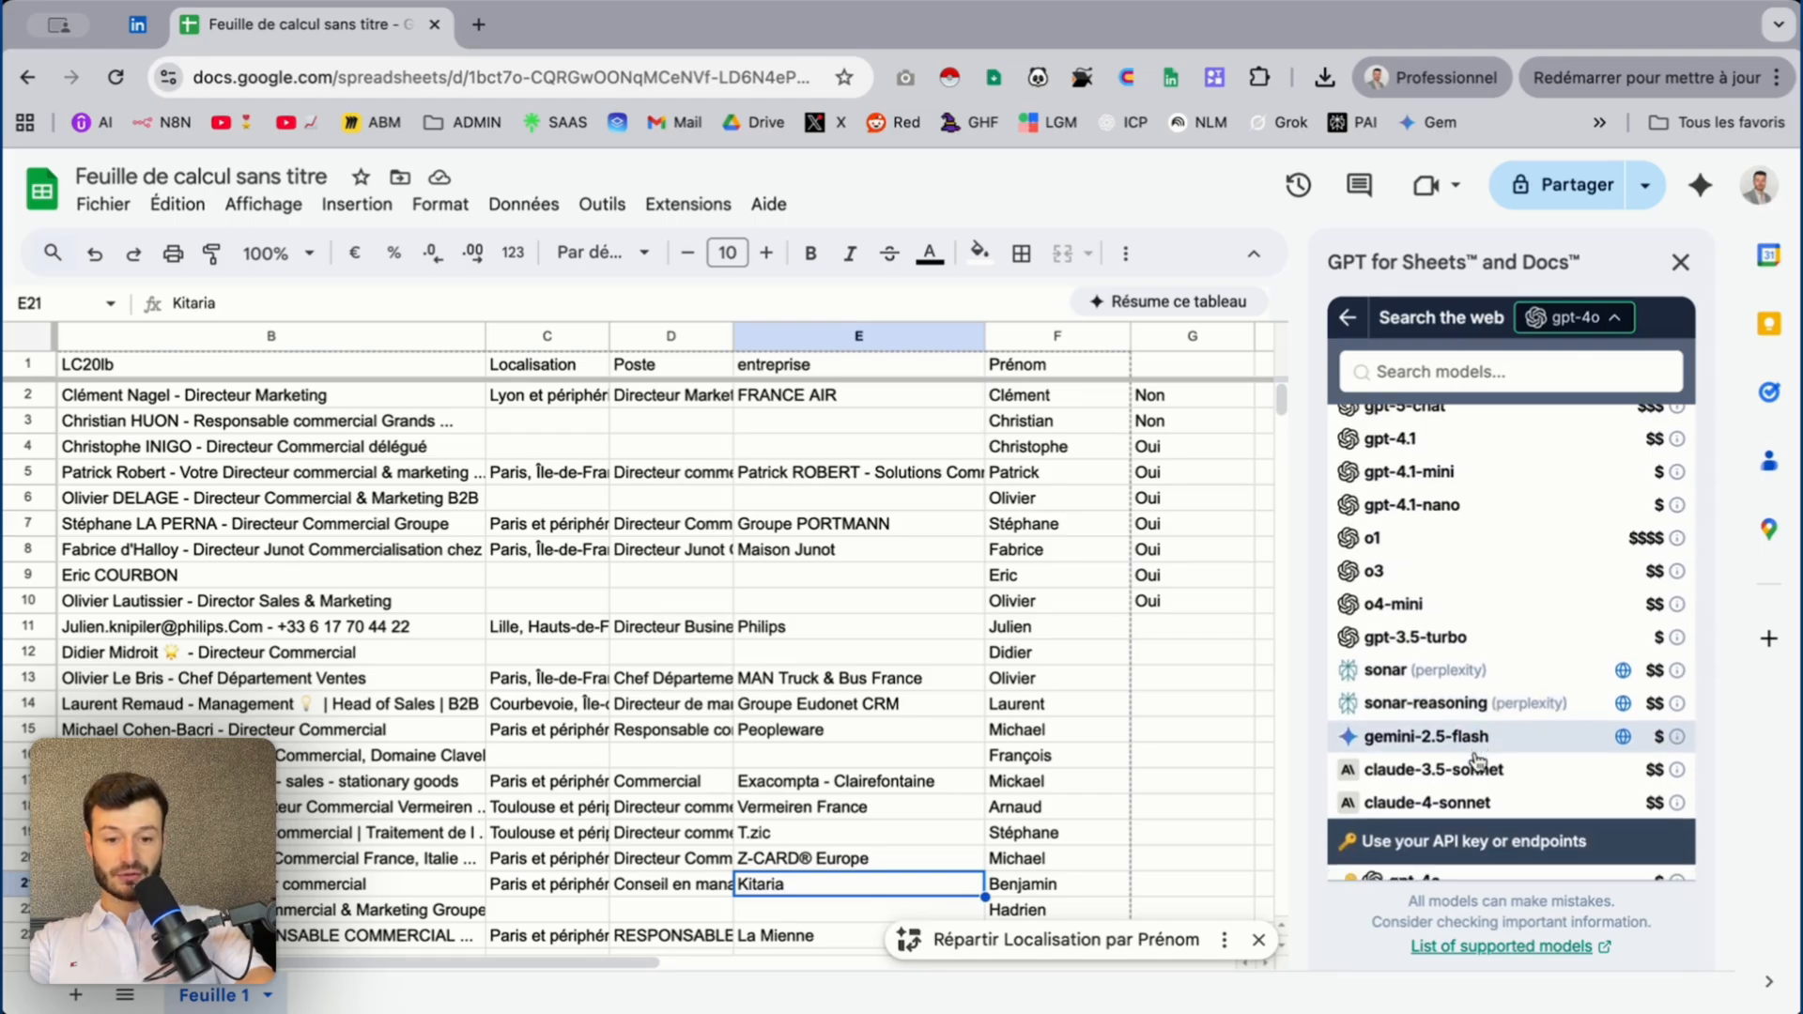
pyautogui.click(1490, 673)
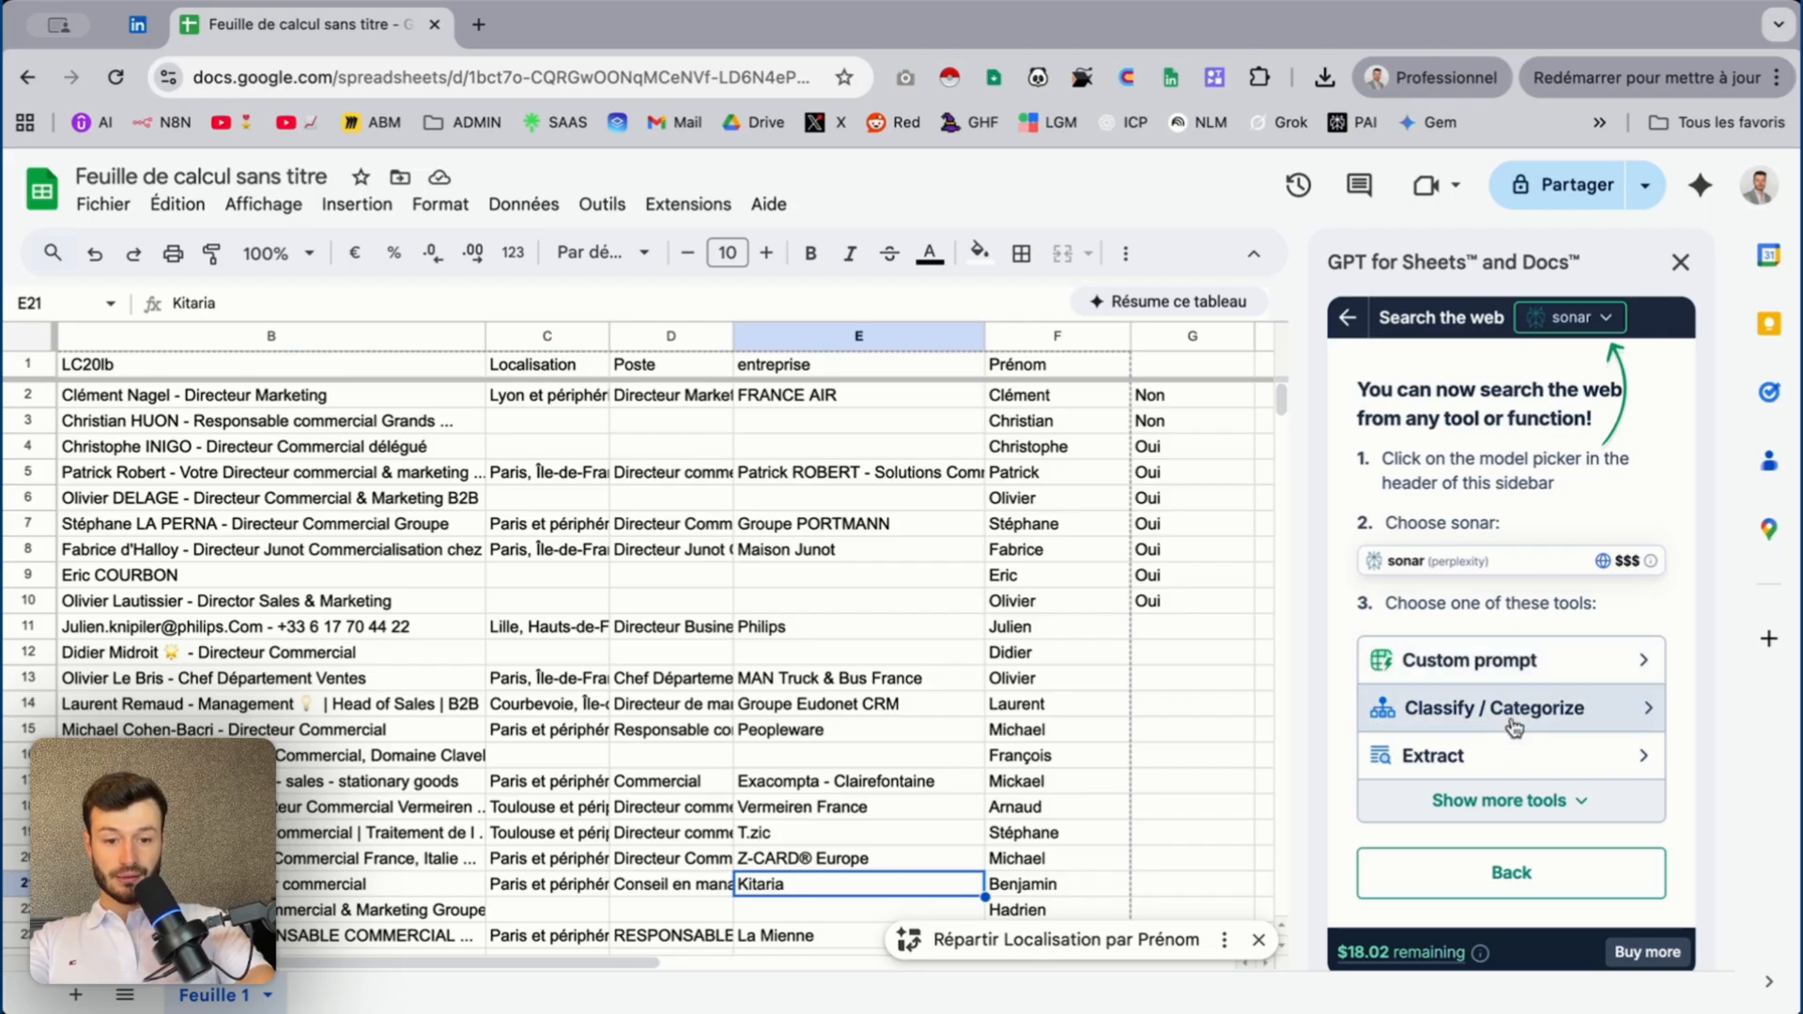
pyautogui.click(1519, 665)
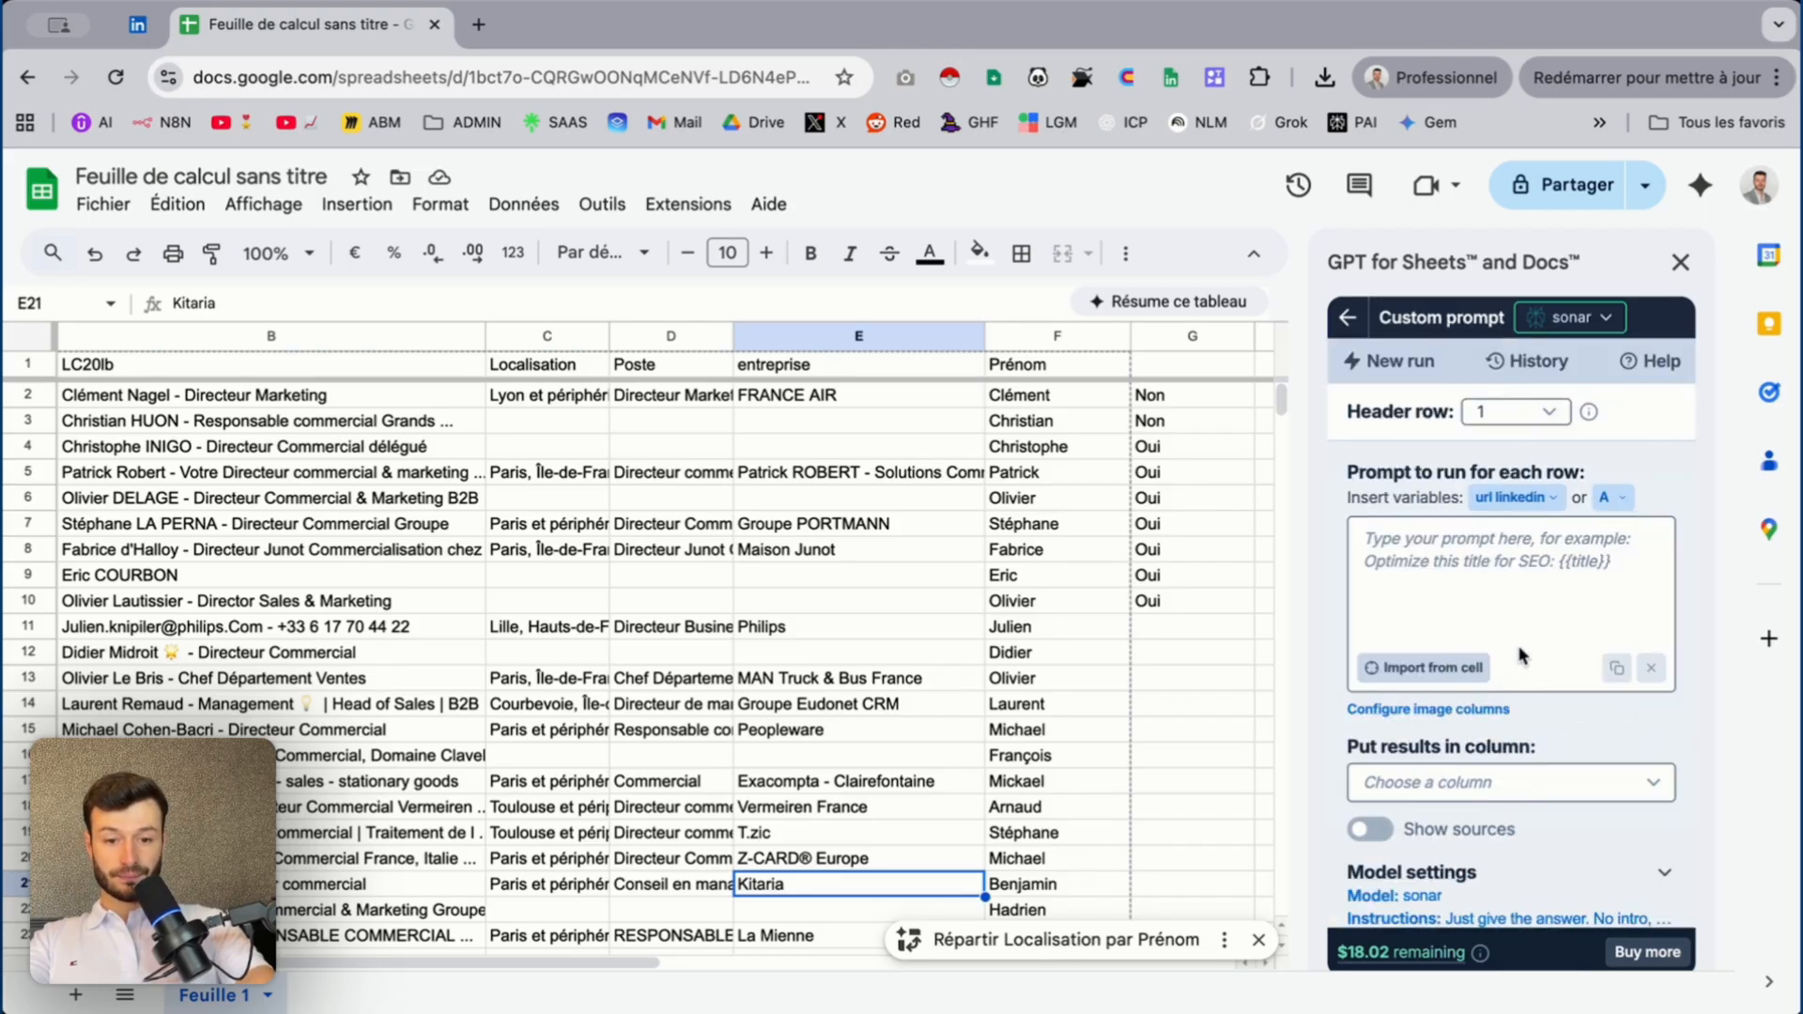
# Insert the entreprise column variable into the custom prompt that runs for each row
pyautogui.click(1500, 560)
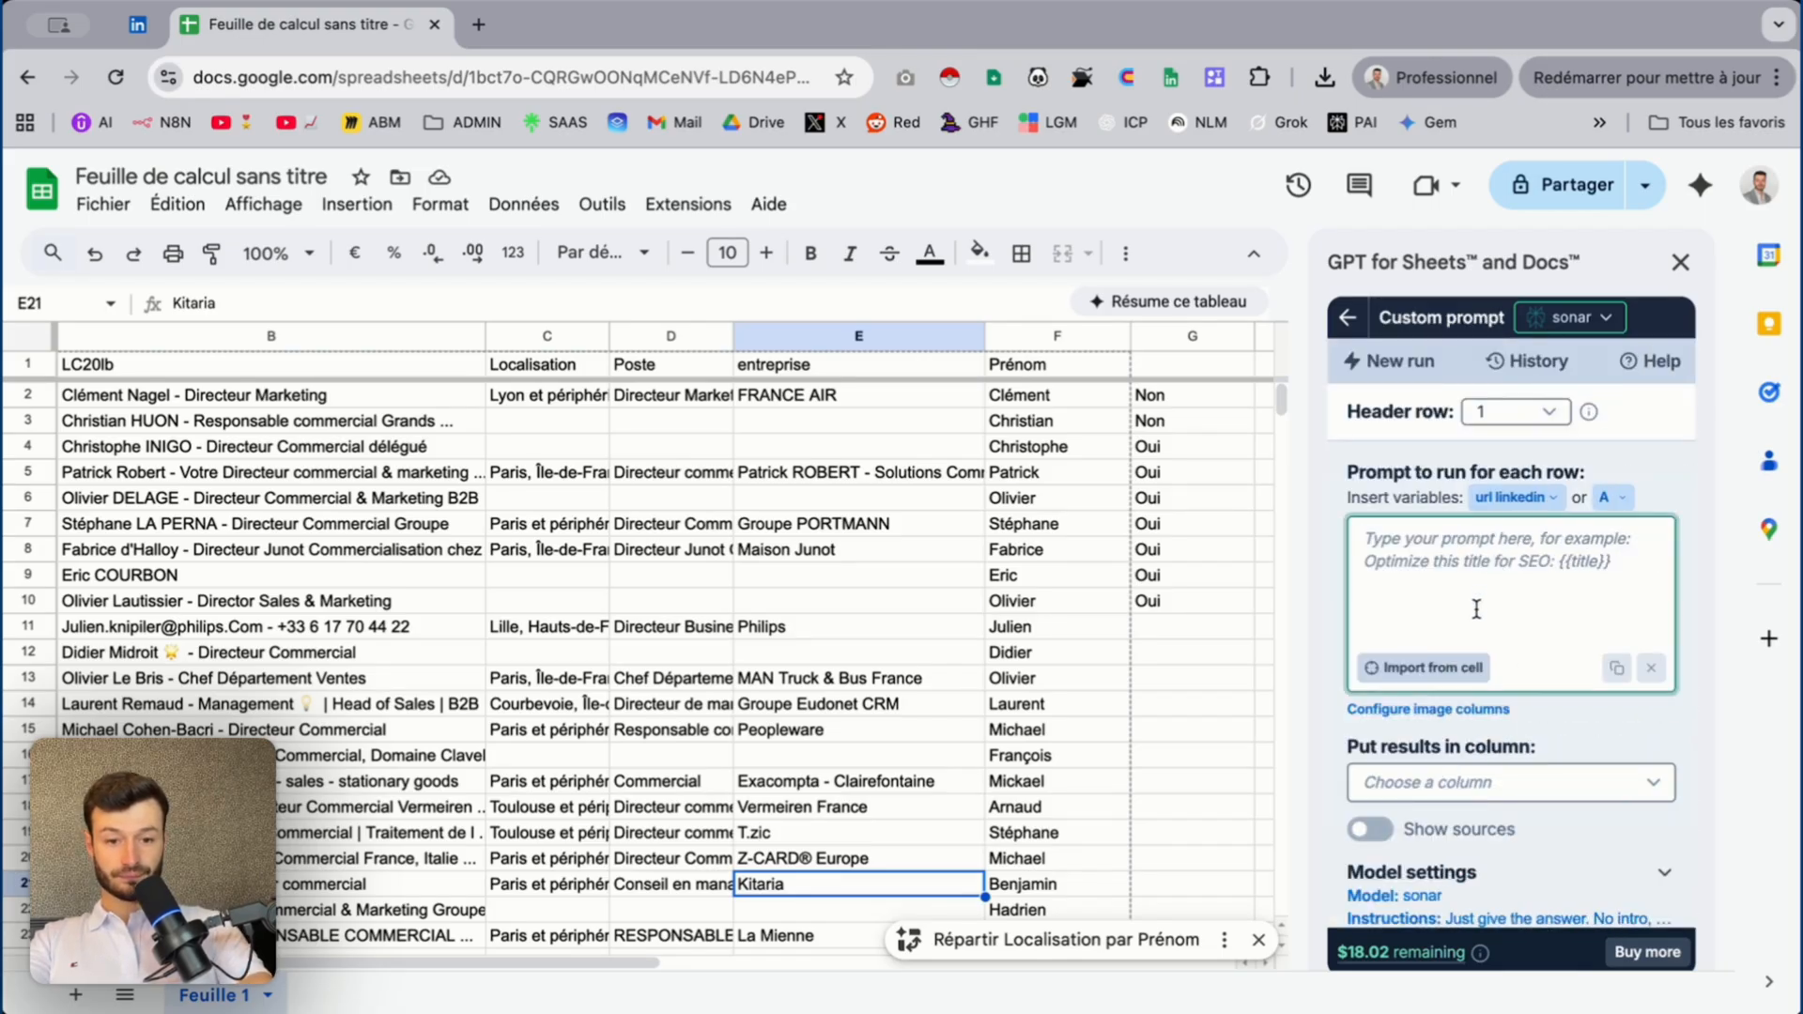
pyautogui.click(1540, 499)
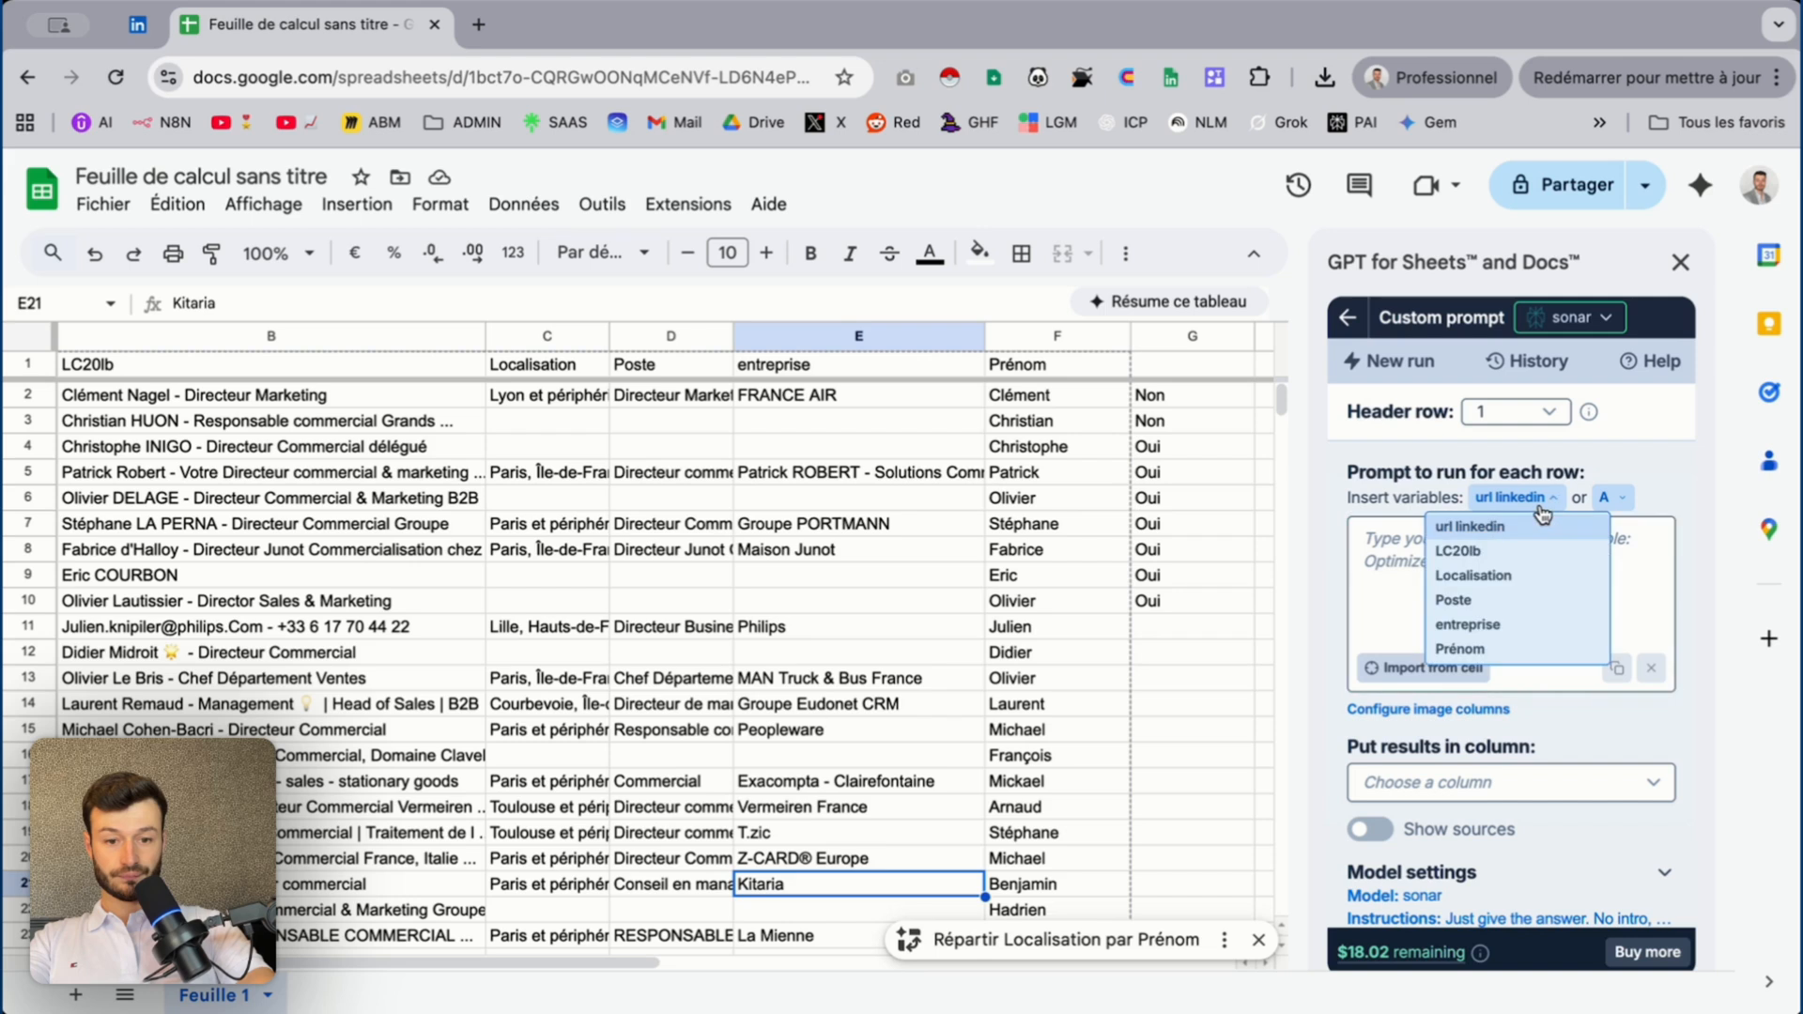
pyautogui.click(1503, 624)
# Write 'va sur google france et output uniquement le site web de l'entreprise :' before the {{entreprise}} variable in the prompt
pyautogui.click(1364, 549)
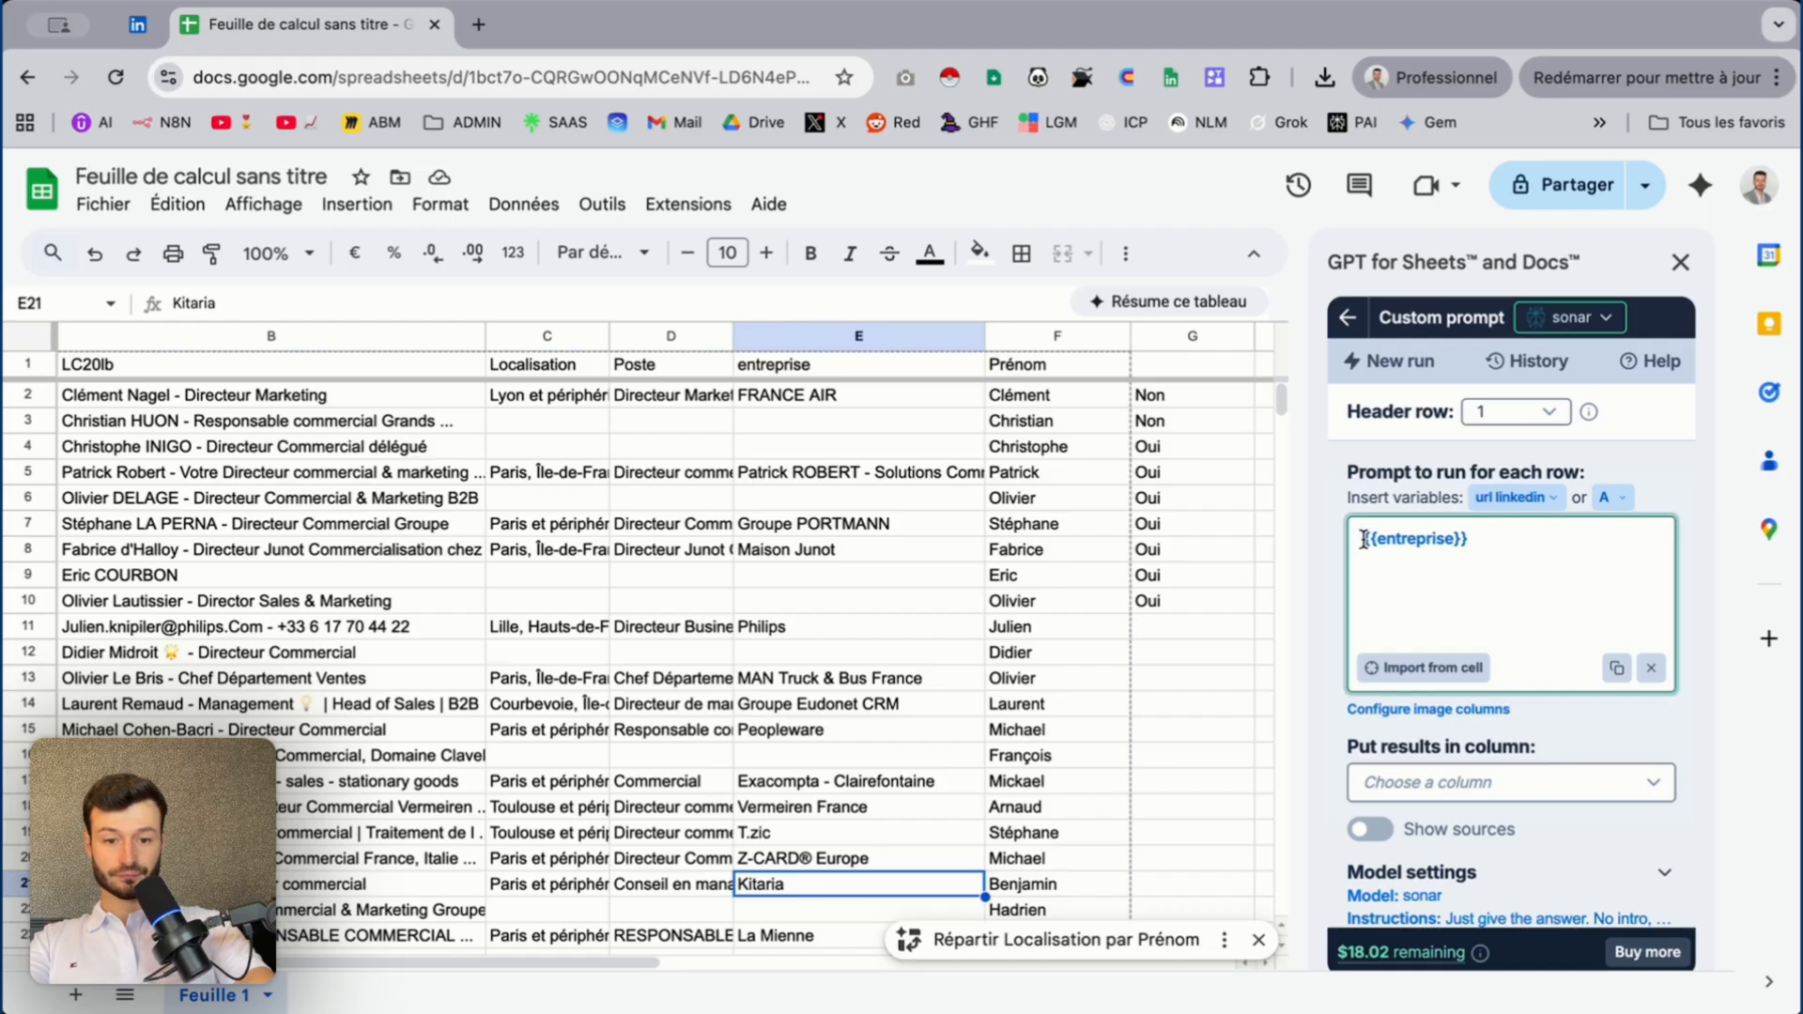
pyautogui.write('va sur goo')
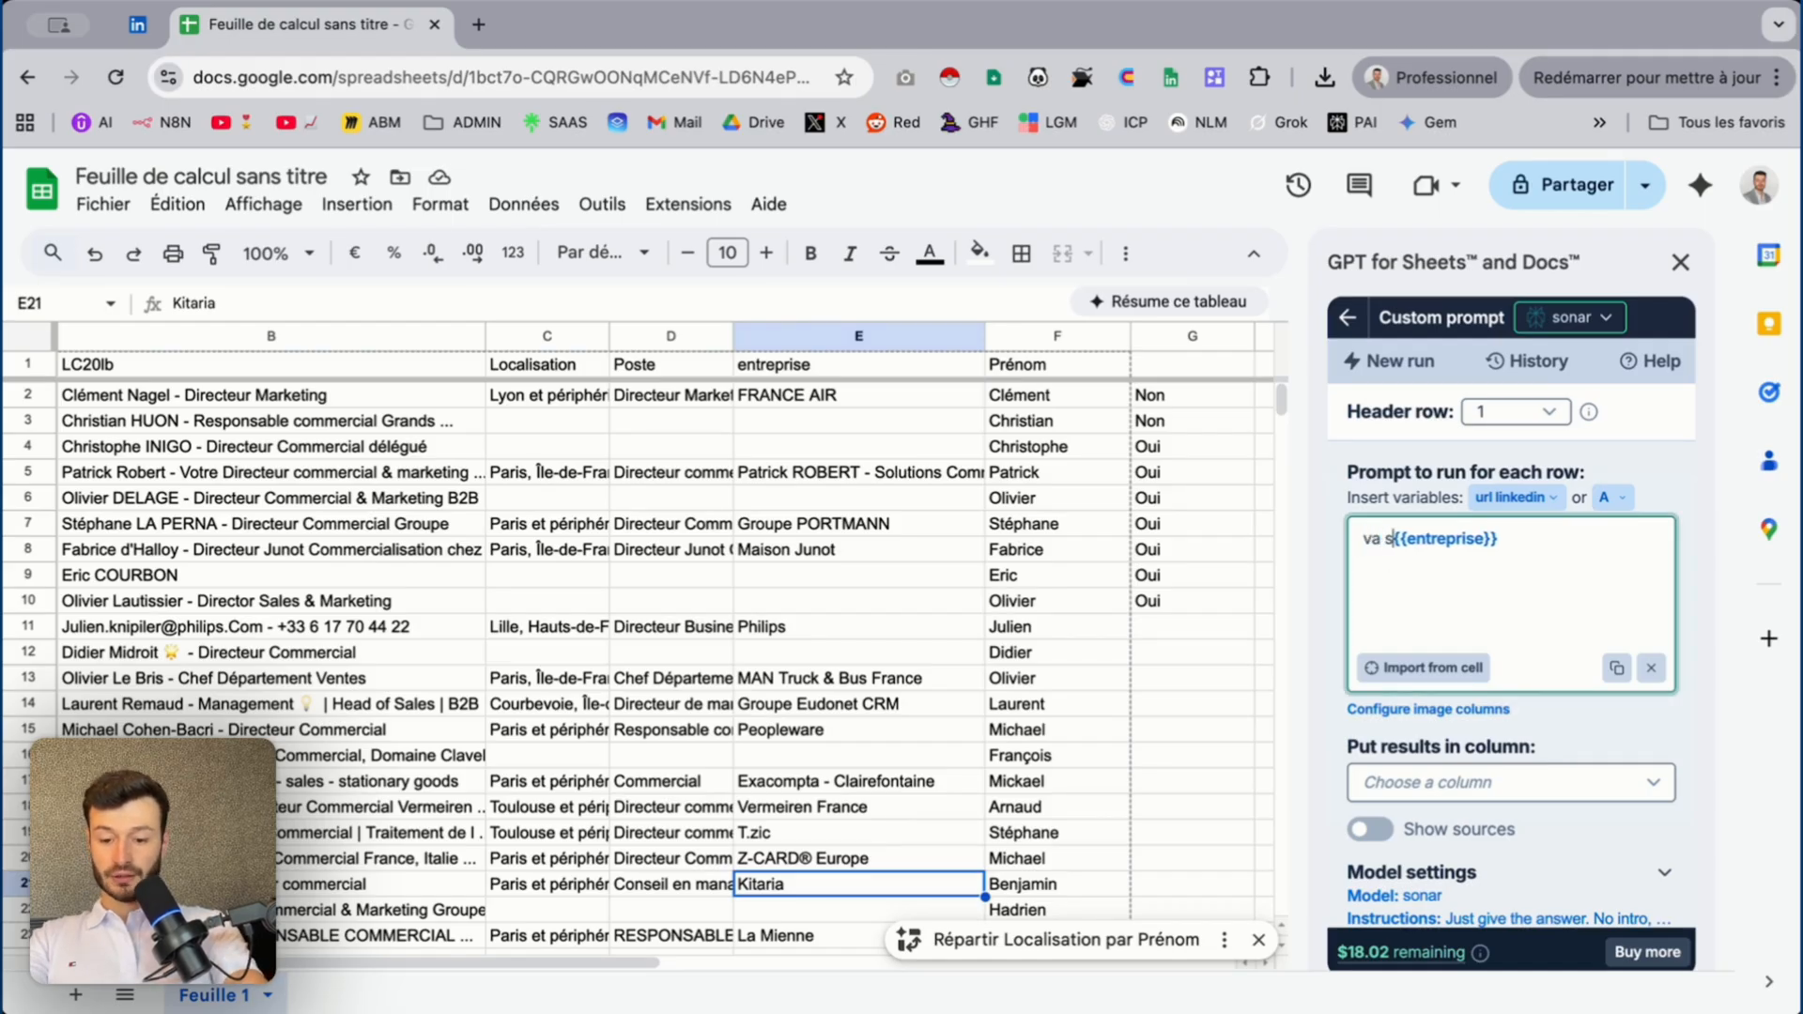
pyautogui.write('gle franc')
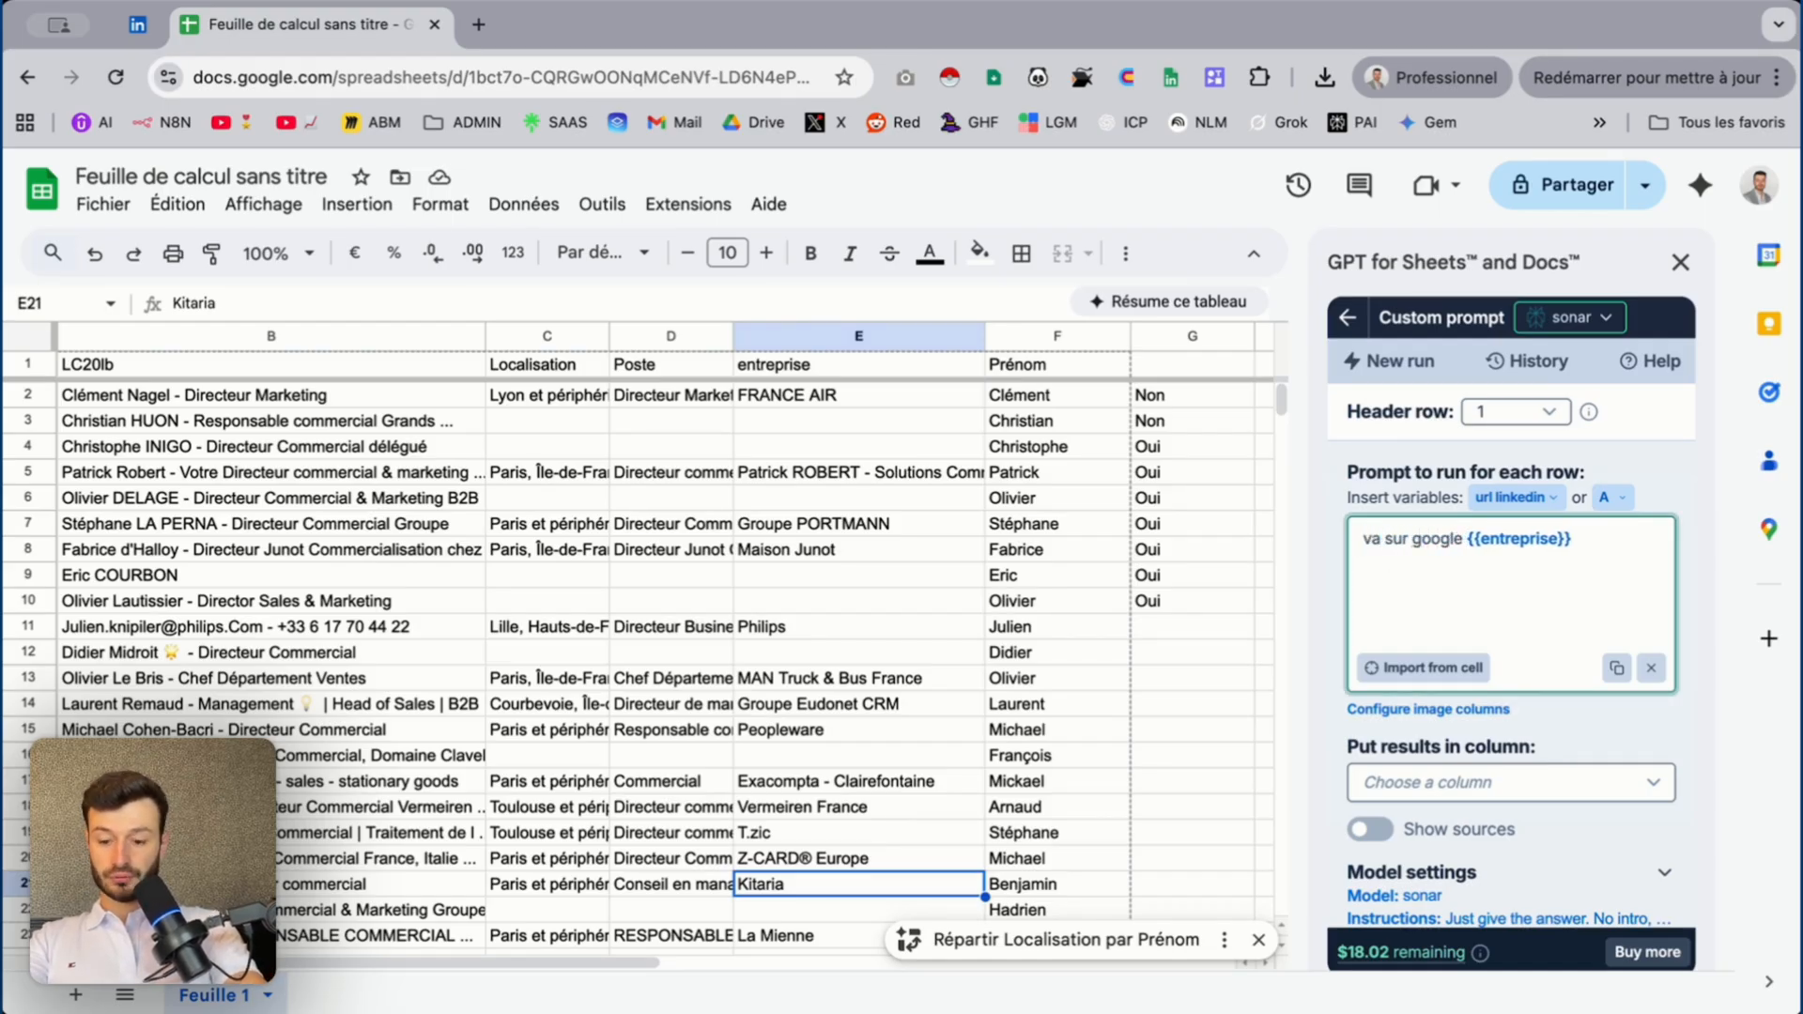
pyautogui.write('e et so')
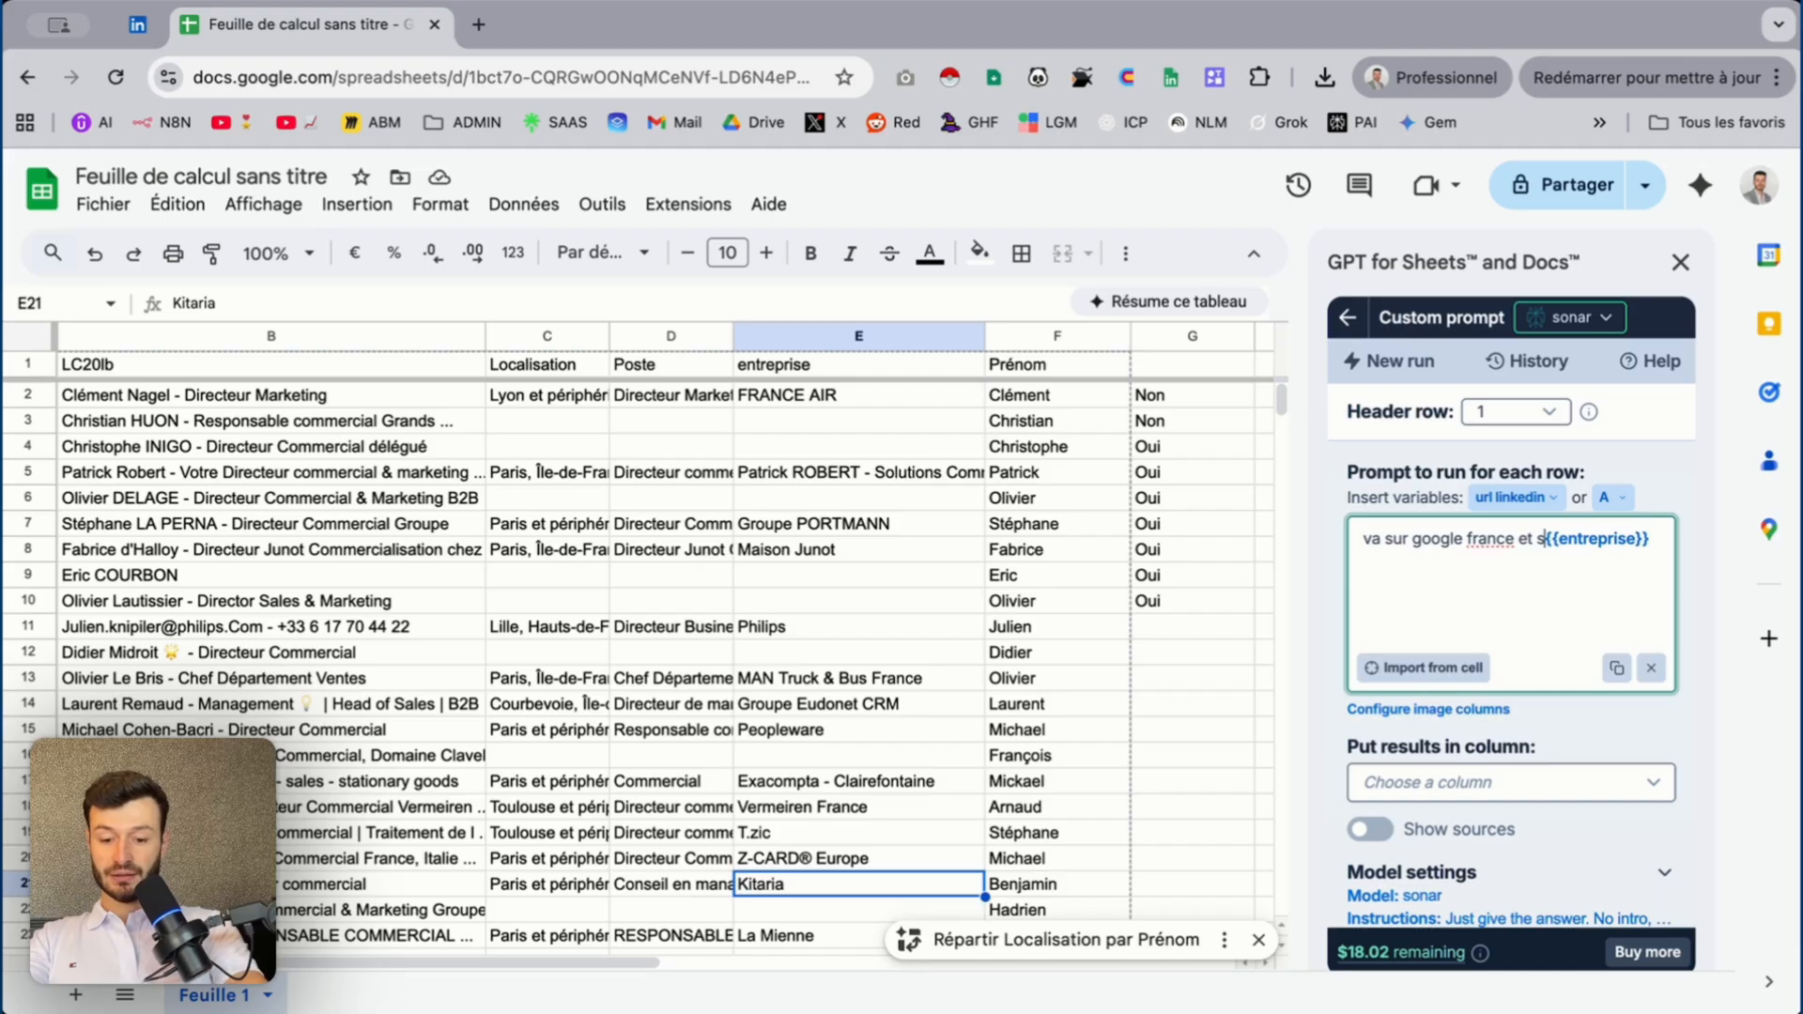
pyautogui.press('BackSpace')
pyautogui.press('BackSpace')
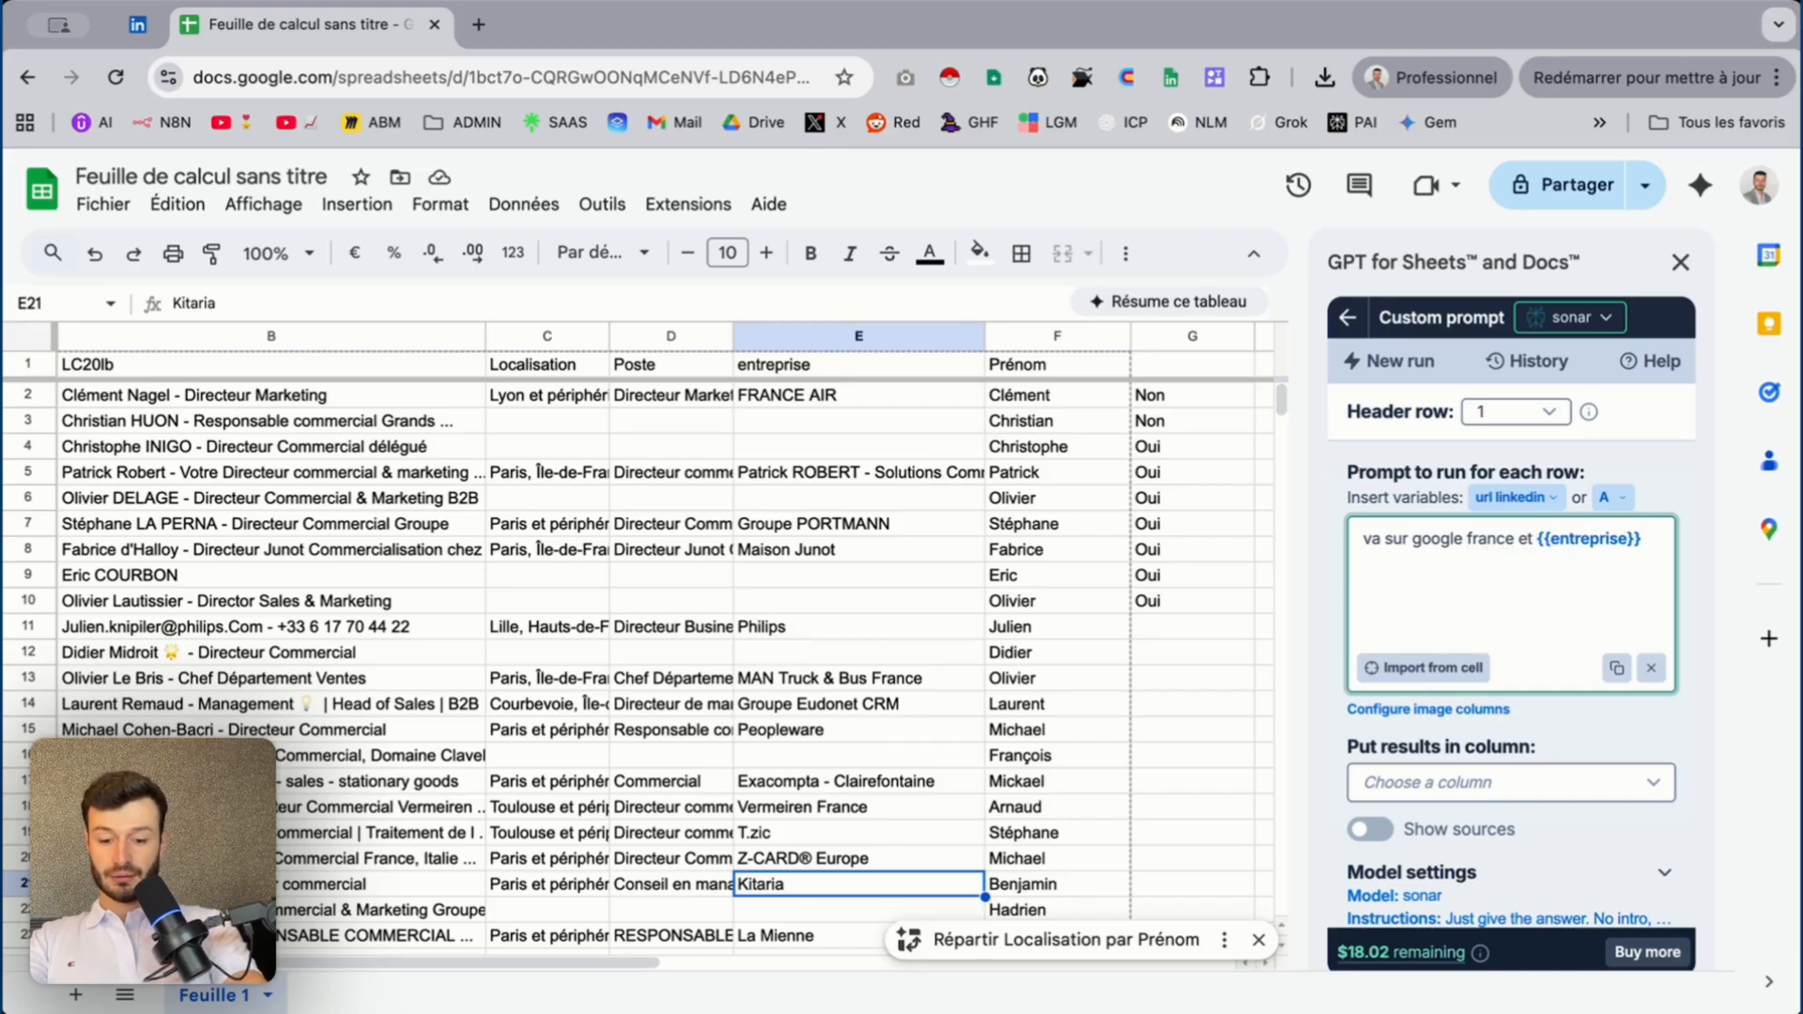
pyautogui.write('output ')
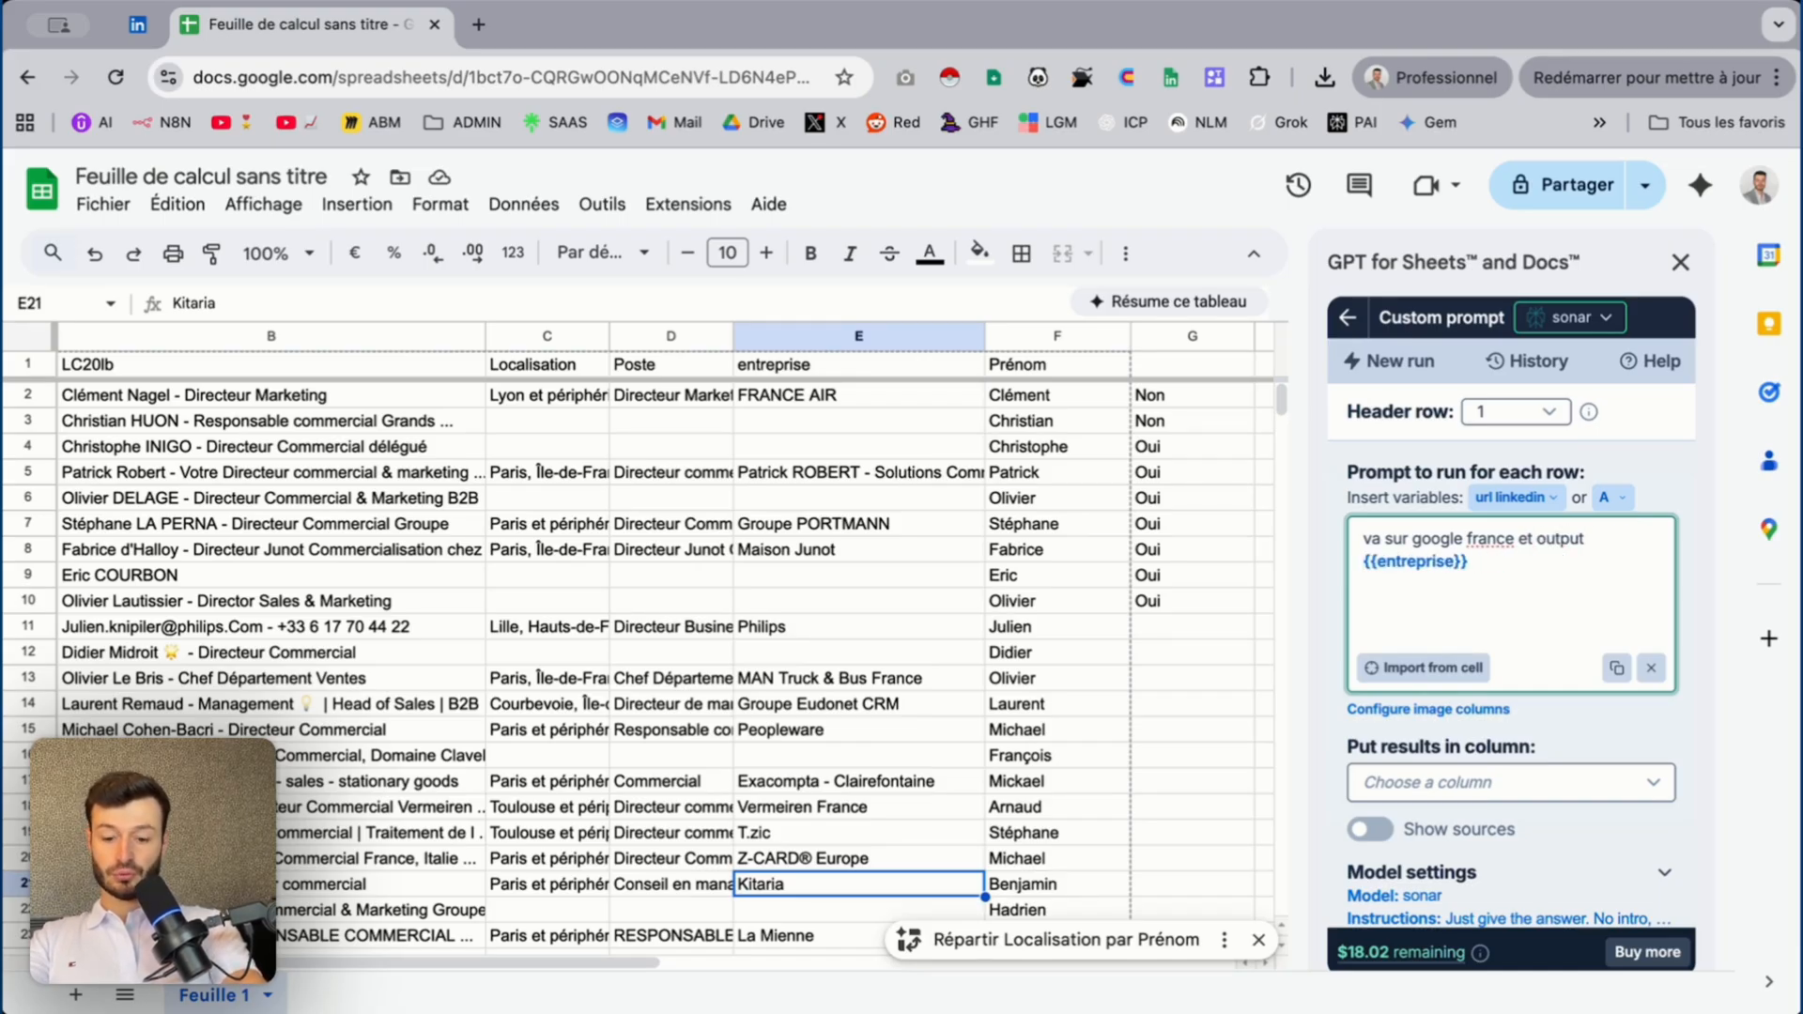
pyautogui.write('unioquem')
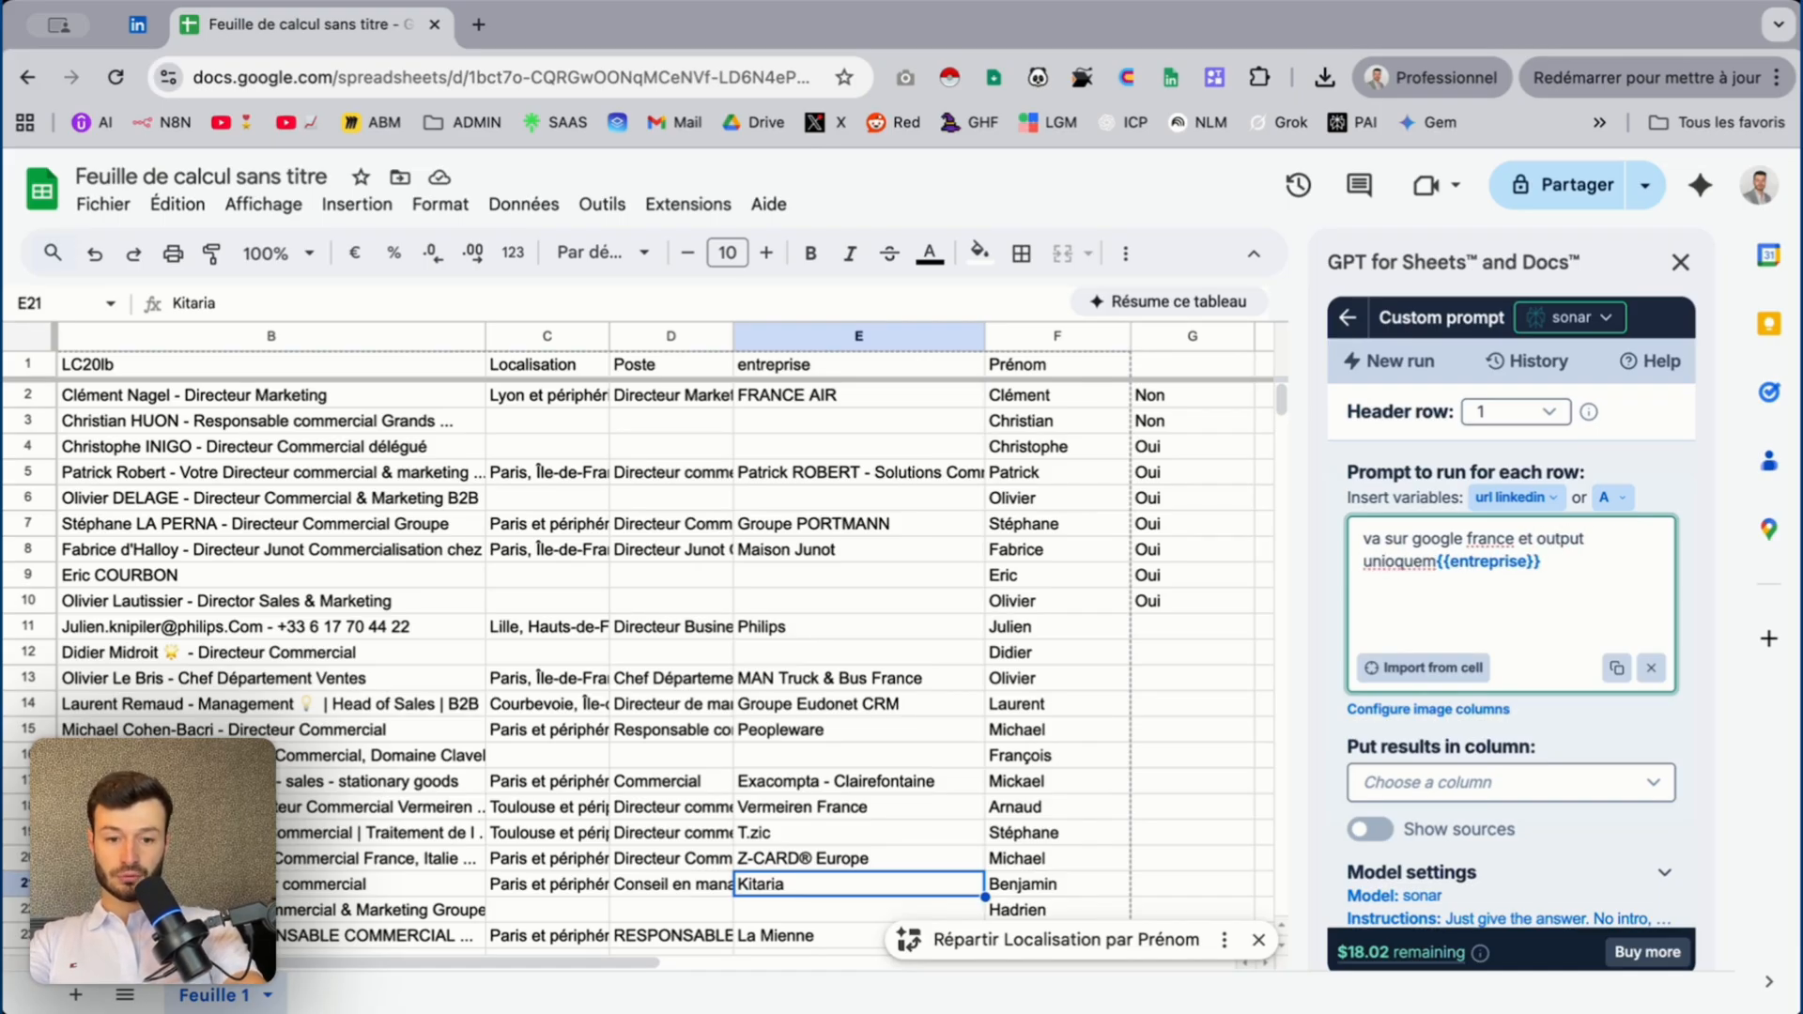
pyautogui.press('BackSpace')
pyautogui.press('BackSpace')
pyautogui.press('BackSpace')
pyautogui.press('BackSpace')
pyautogui.press('BackSpace')
pyautogui.write('qu')
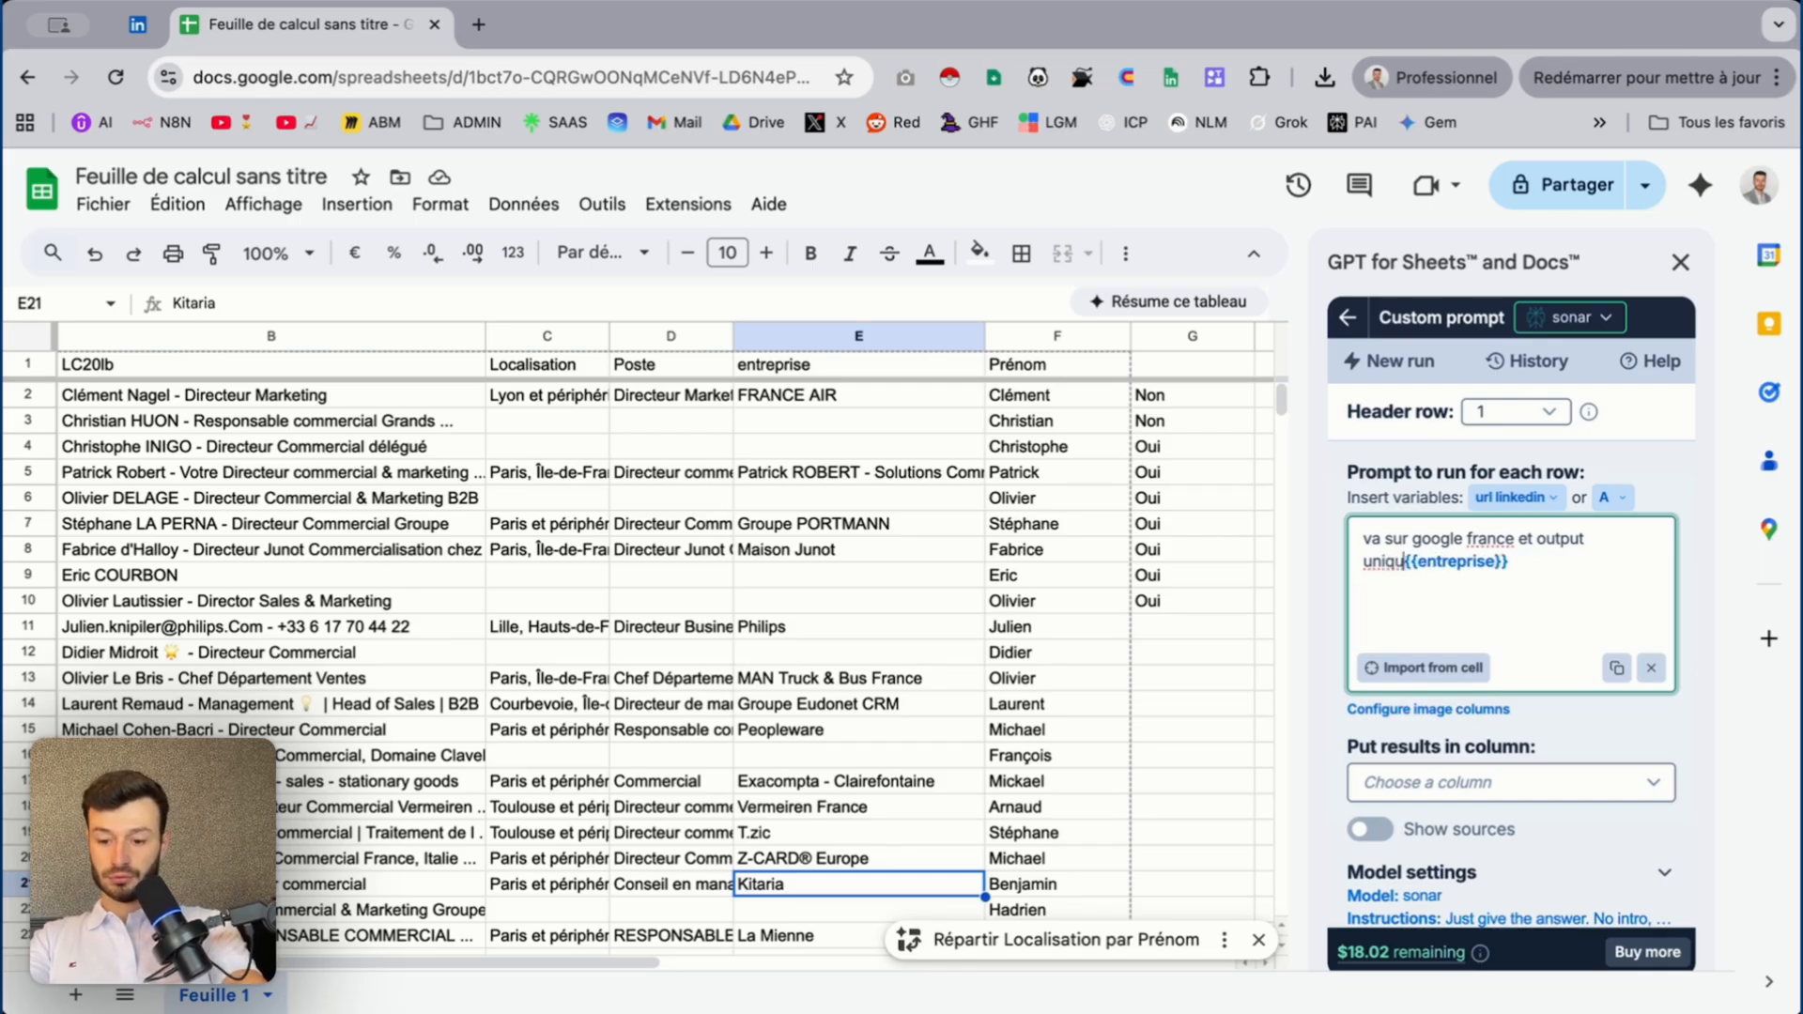
pyautogui.write('ement le site ')
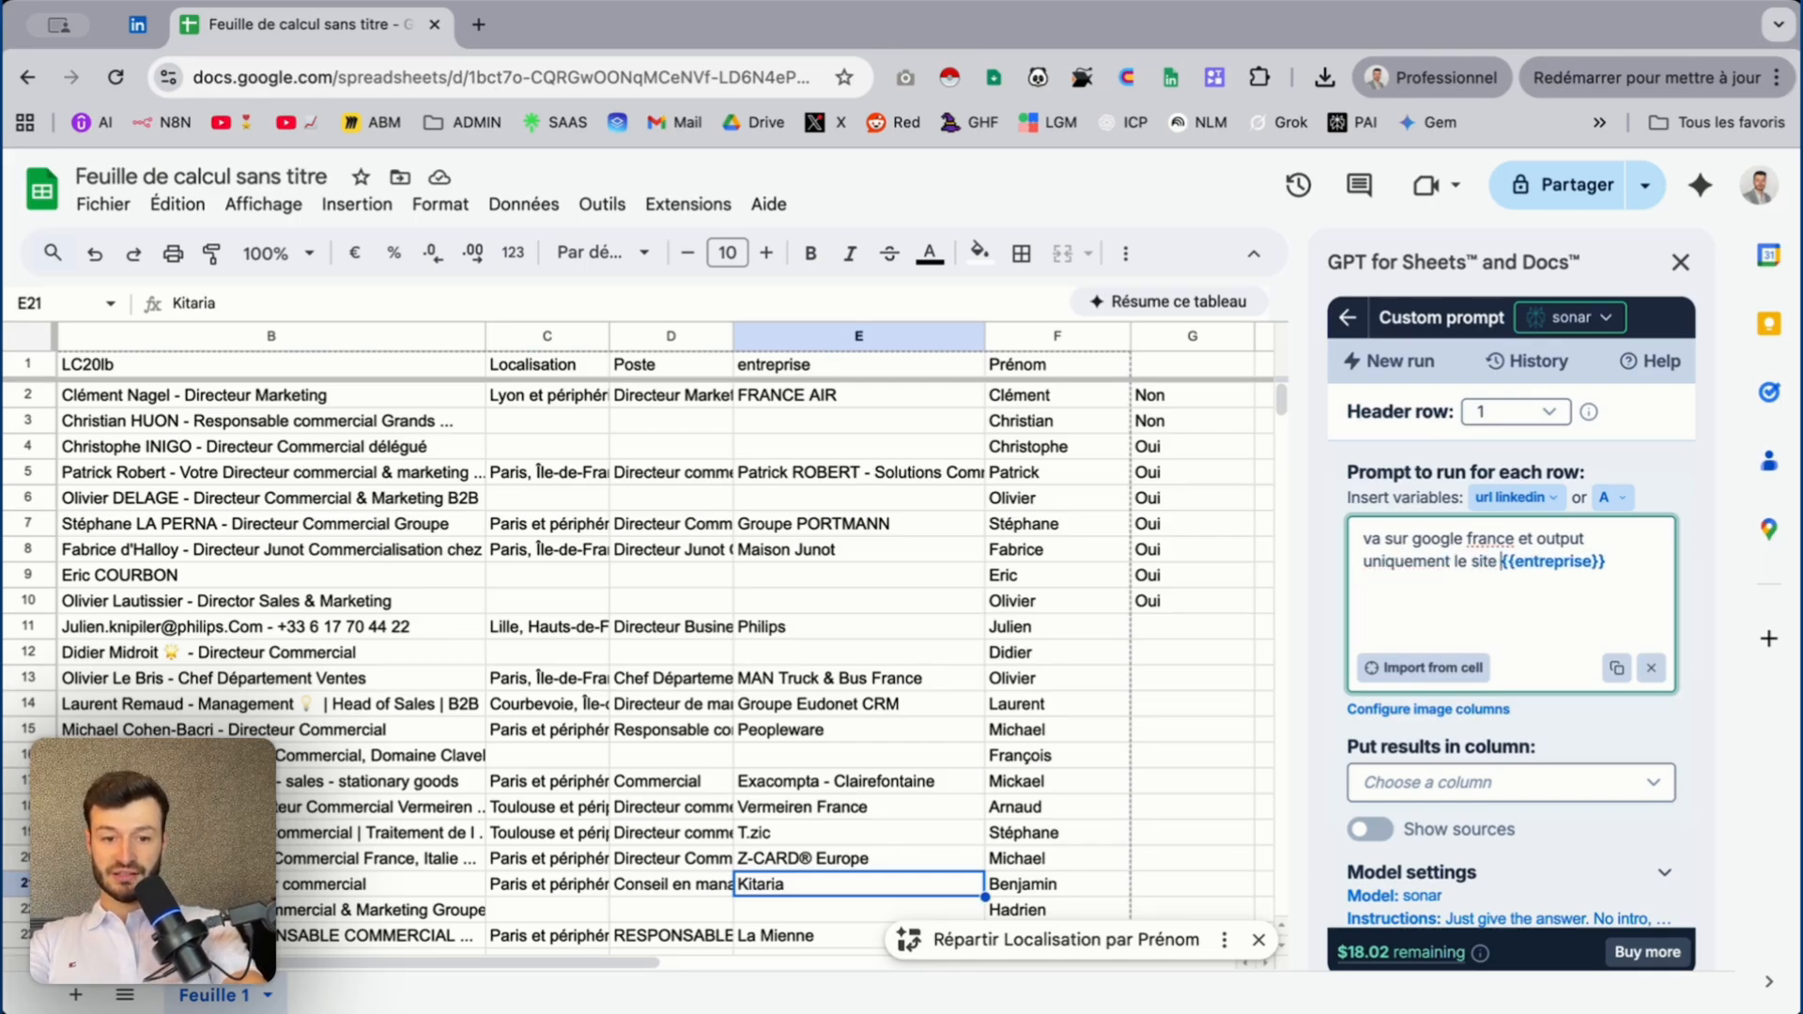
pyautogui.write('web de ')
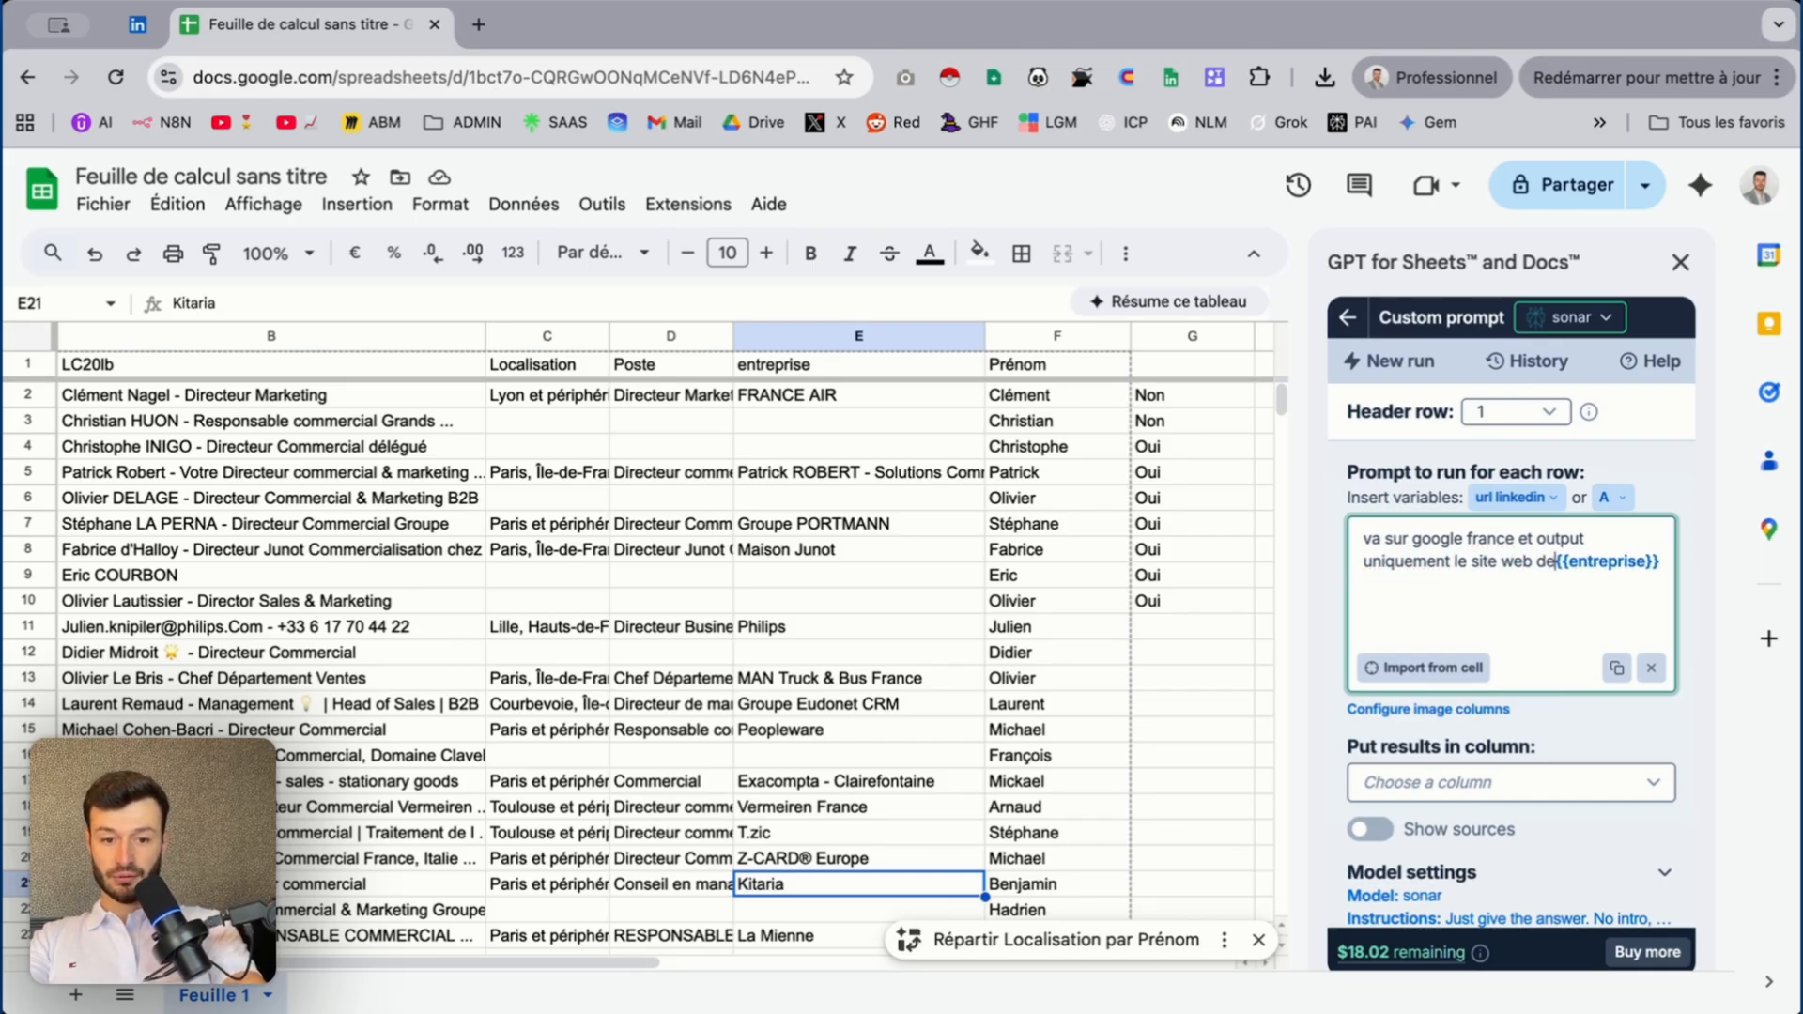
pyautogui.write("l'entreprise :")
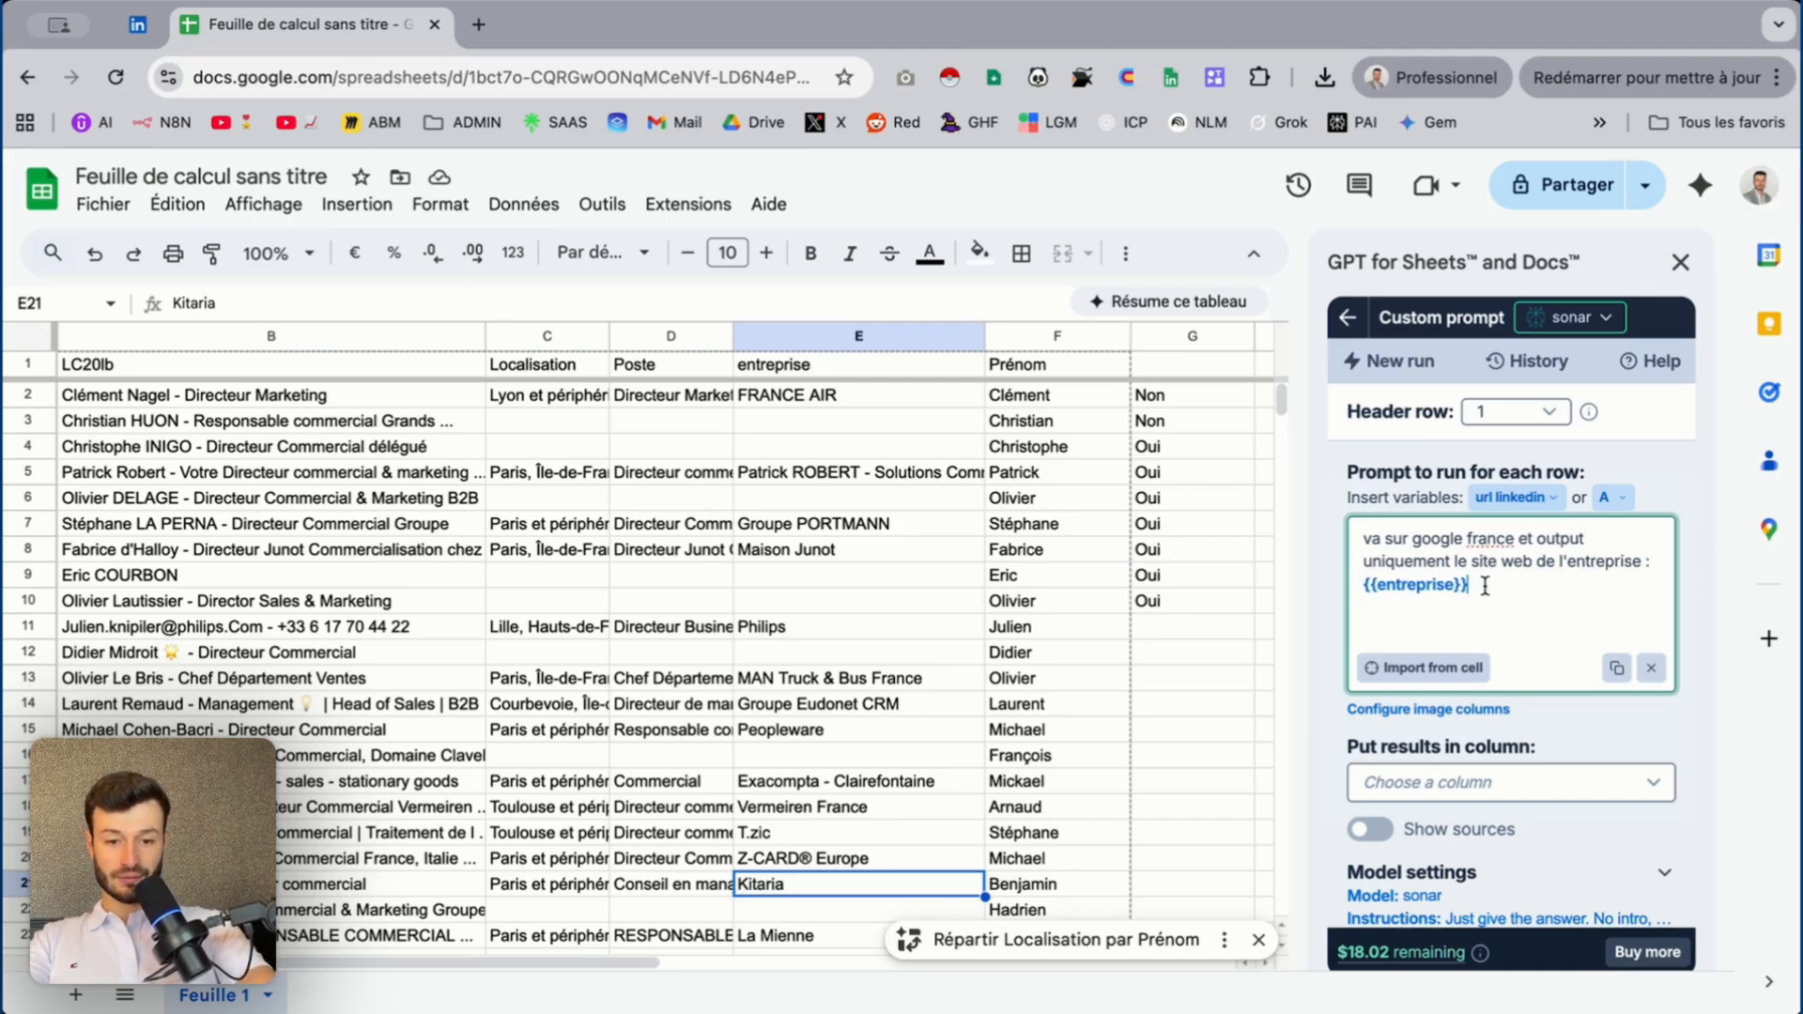
# Choose column H as the destination for the prompt's results
pyautogui.scroll(-2, 1532, 768)
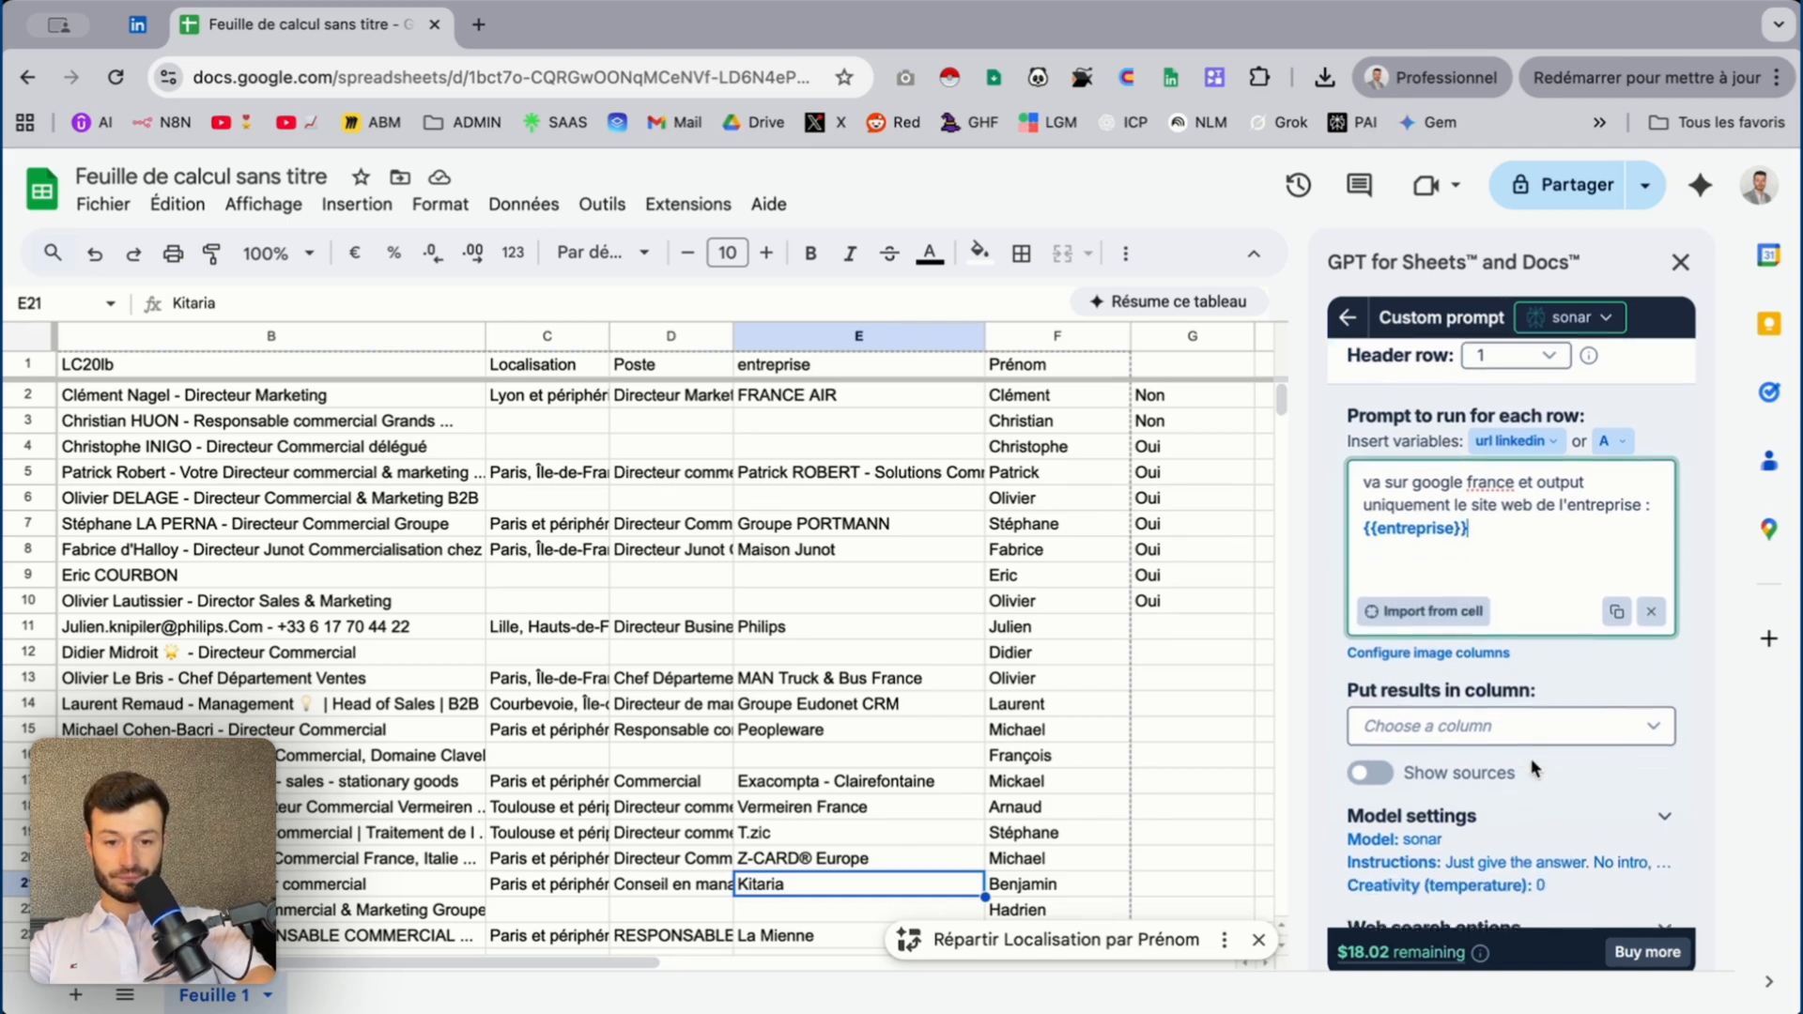
pyautogui.scroll(-2, 1533, 768)
pyautogui.click(1532, 655)
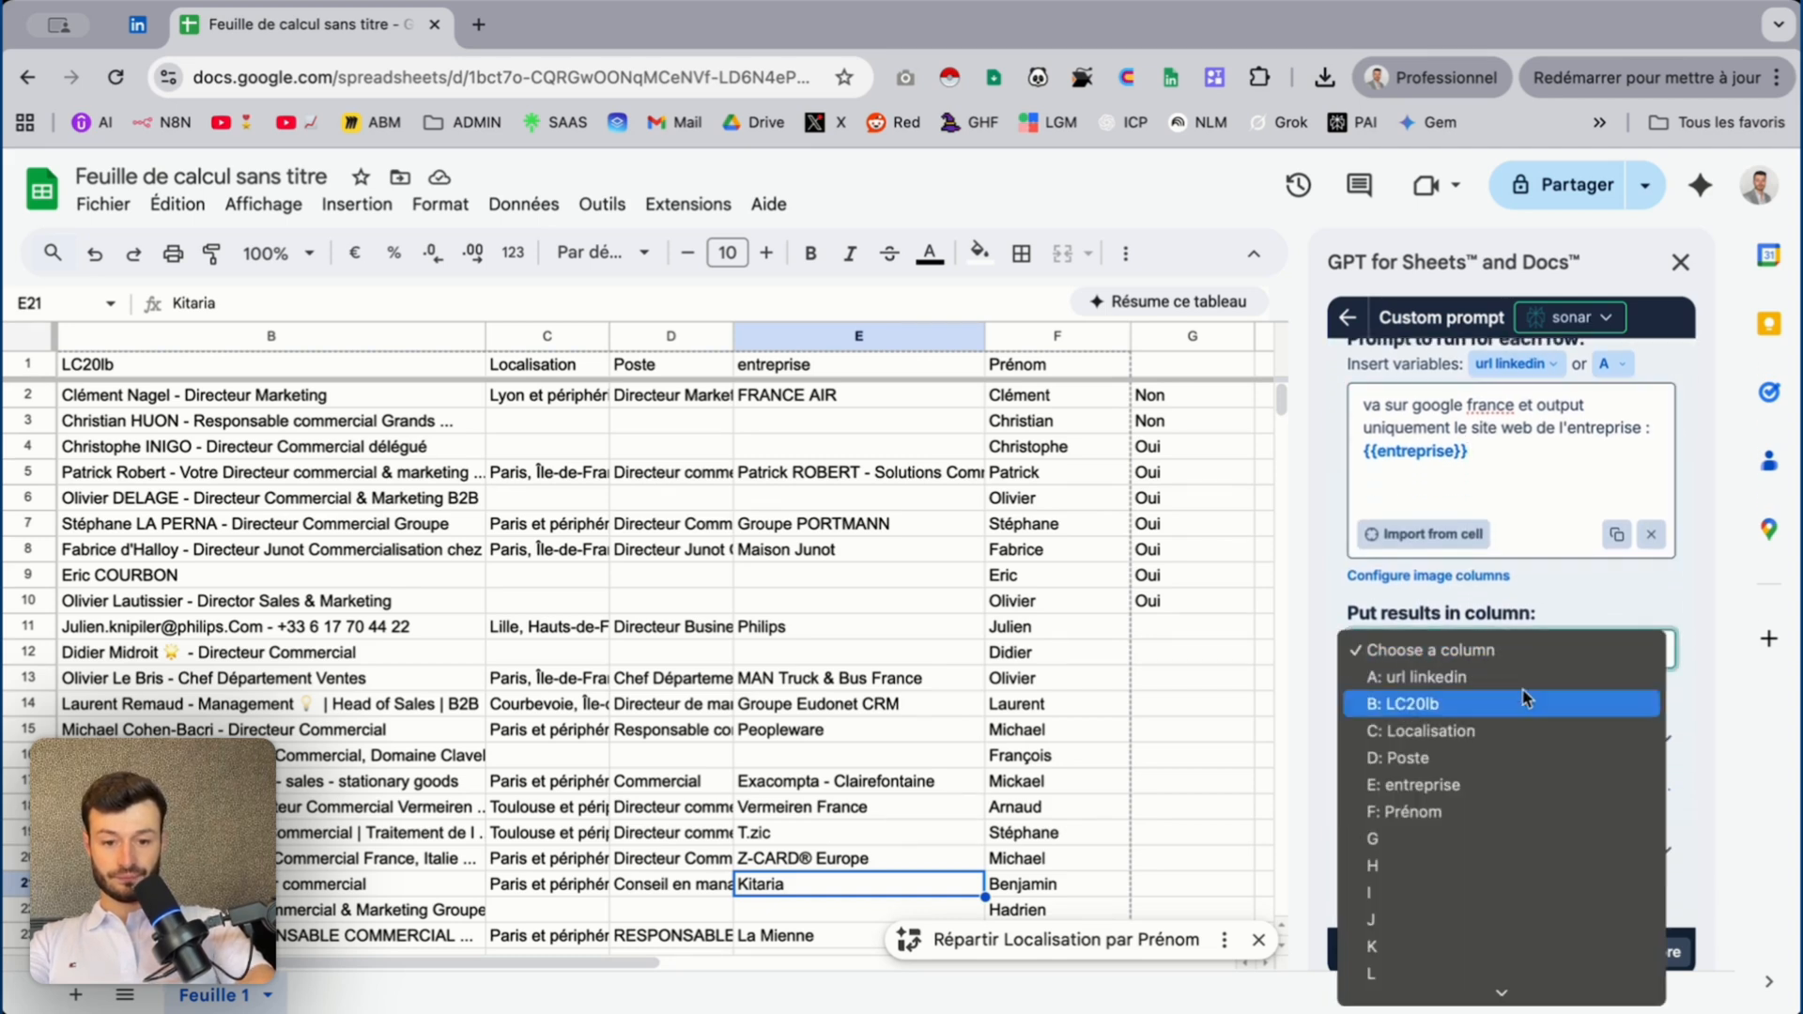
pyautogui.click(1447, 864)
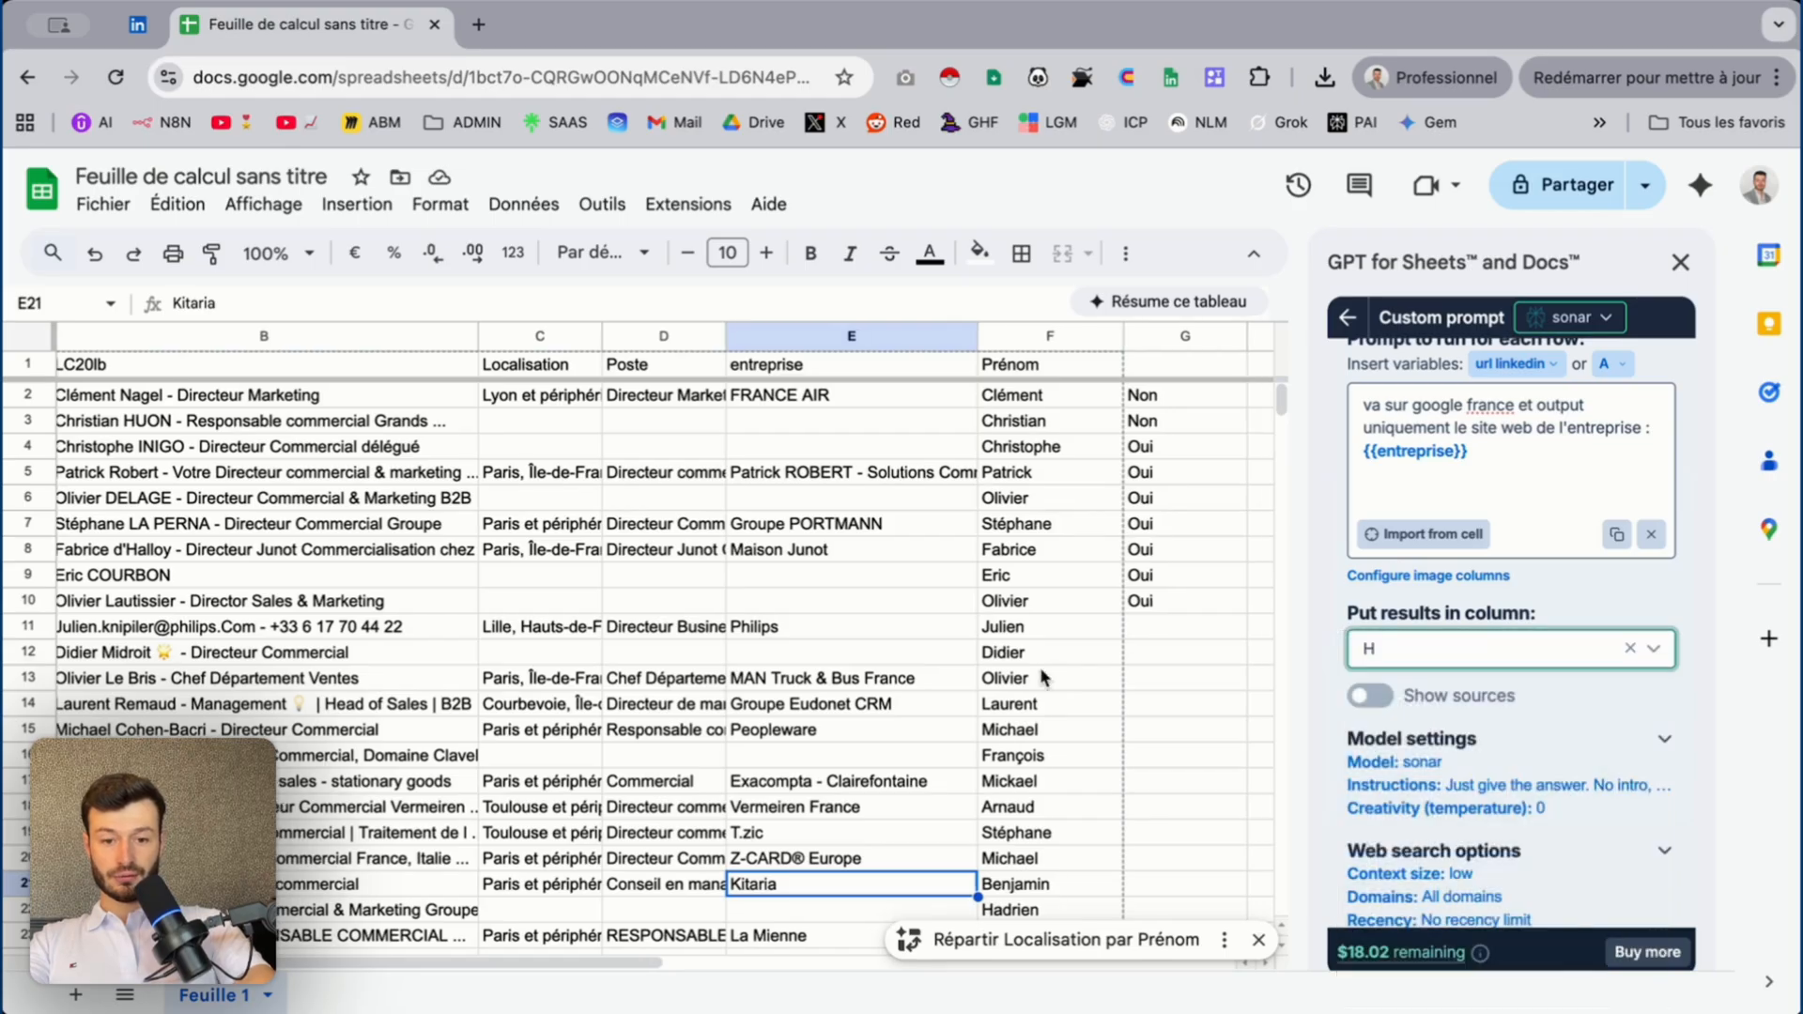
# Set the number of rows to process to 20 and run the web search prompt
pyautogui.scroll(-3, 1544, 697)
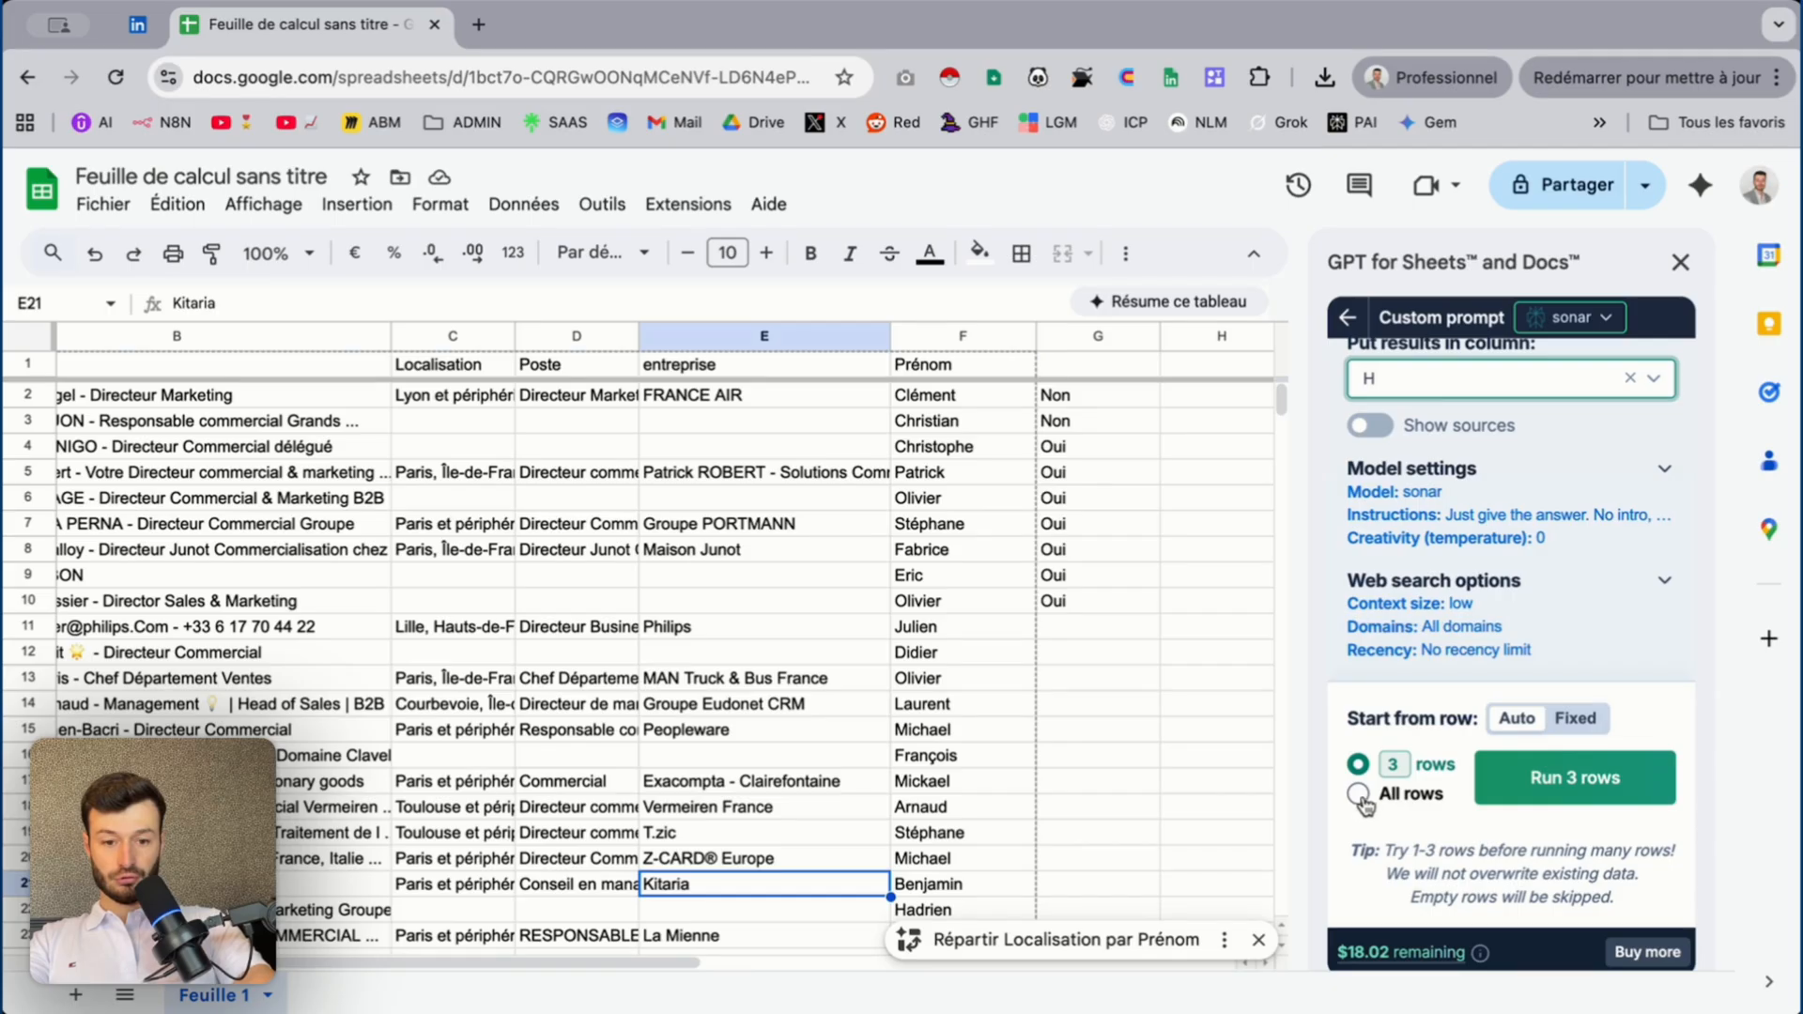
pyautogui.click(1394, 766)
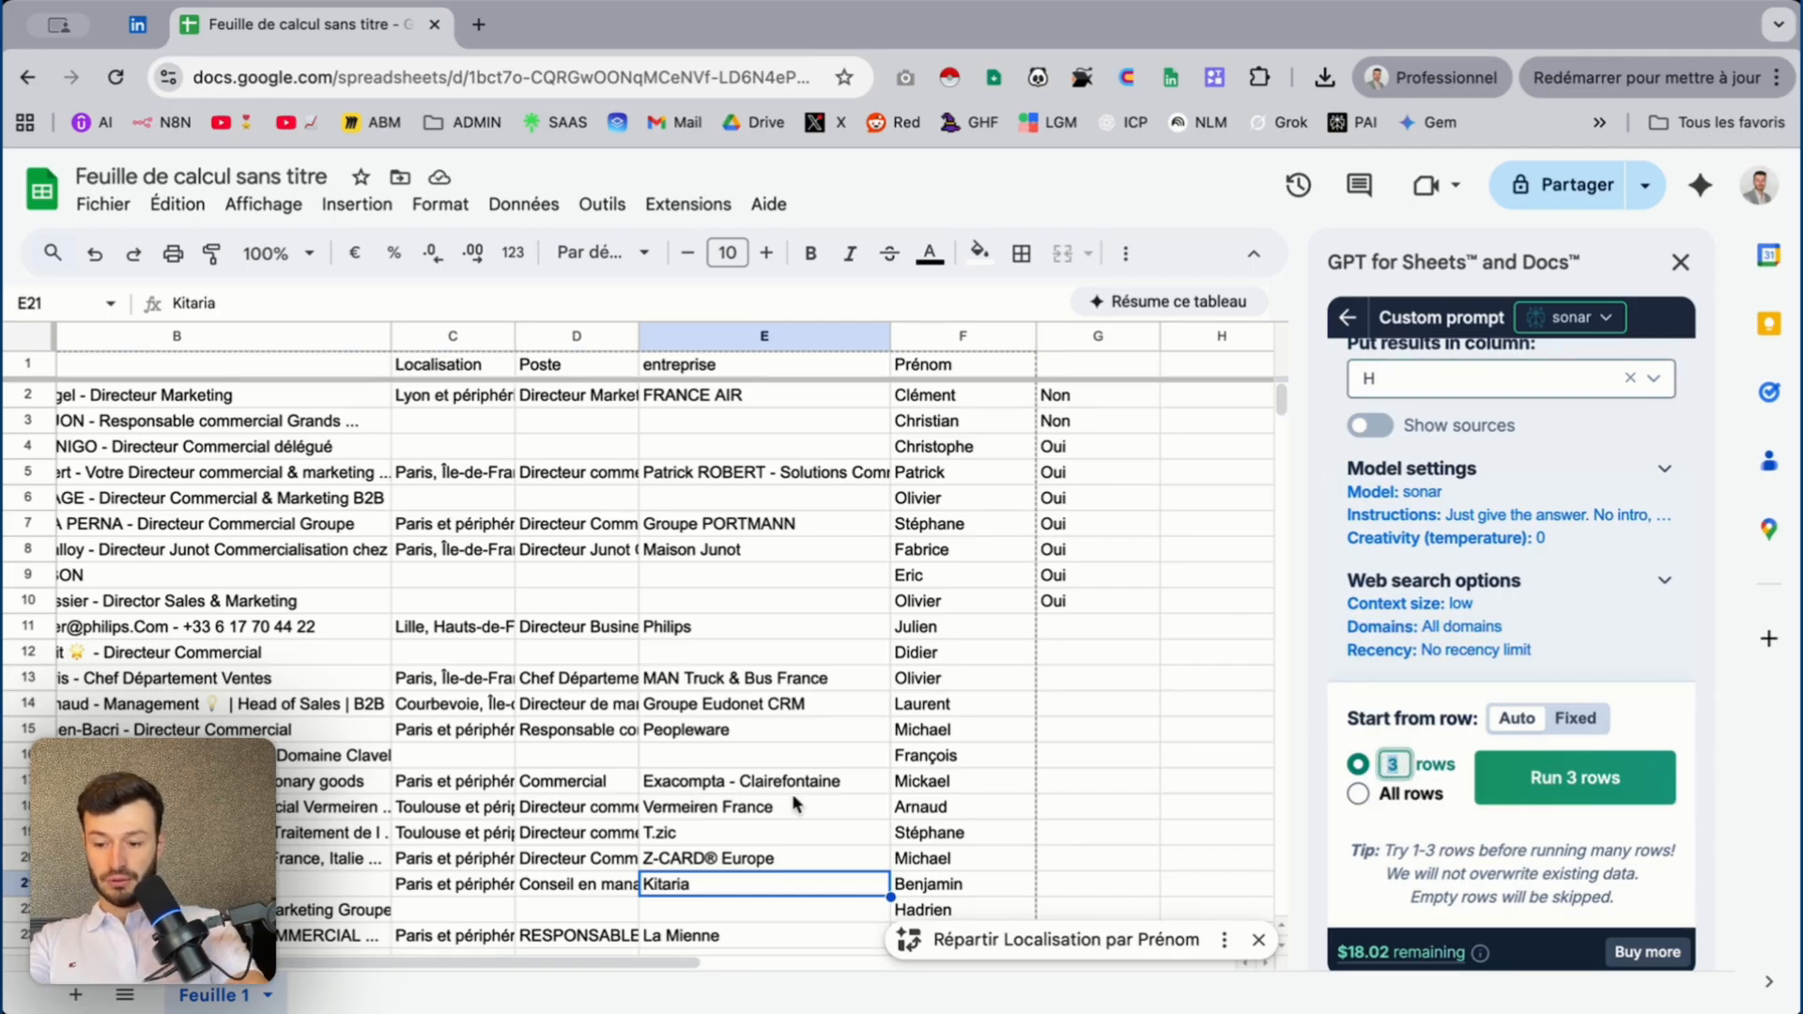
pyautogui.press('BackSpace')
pyautogui.write('20')
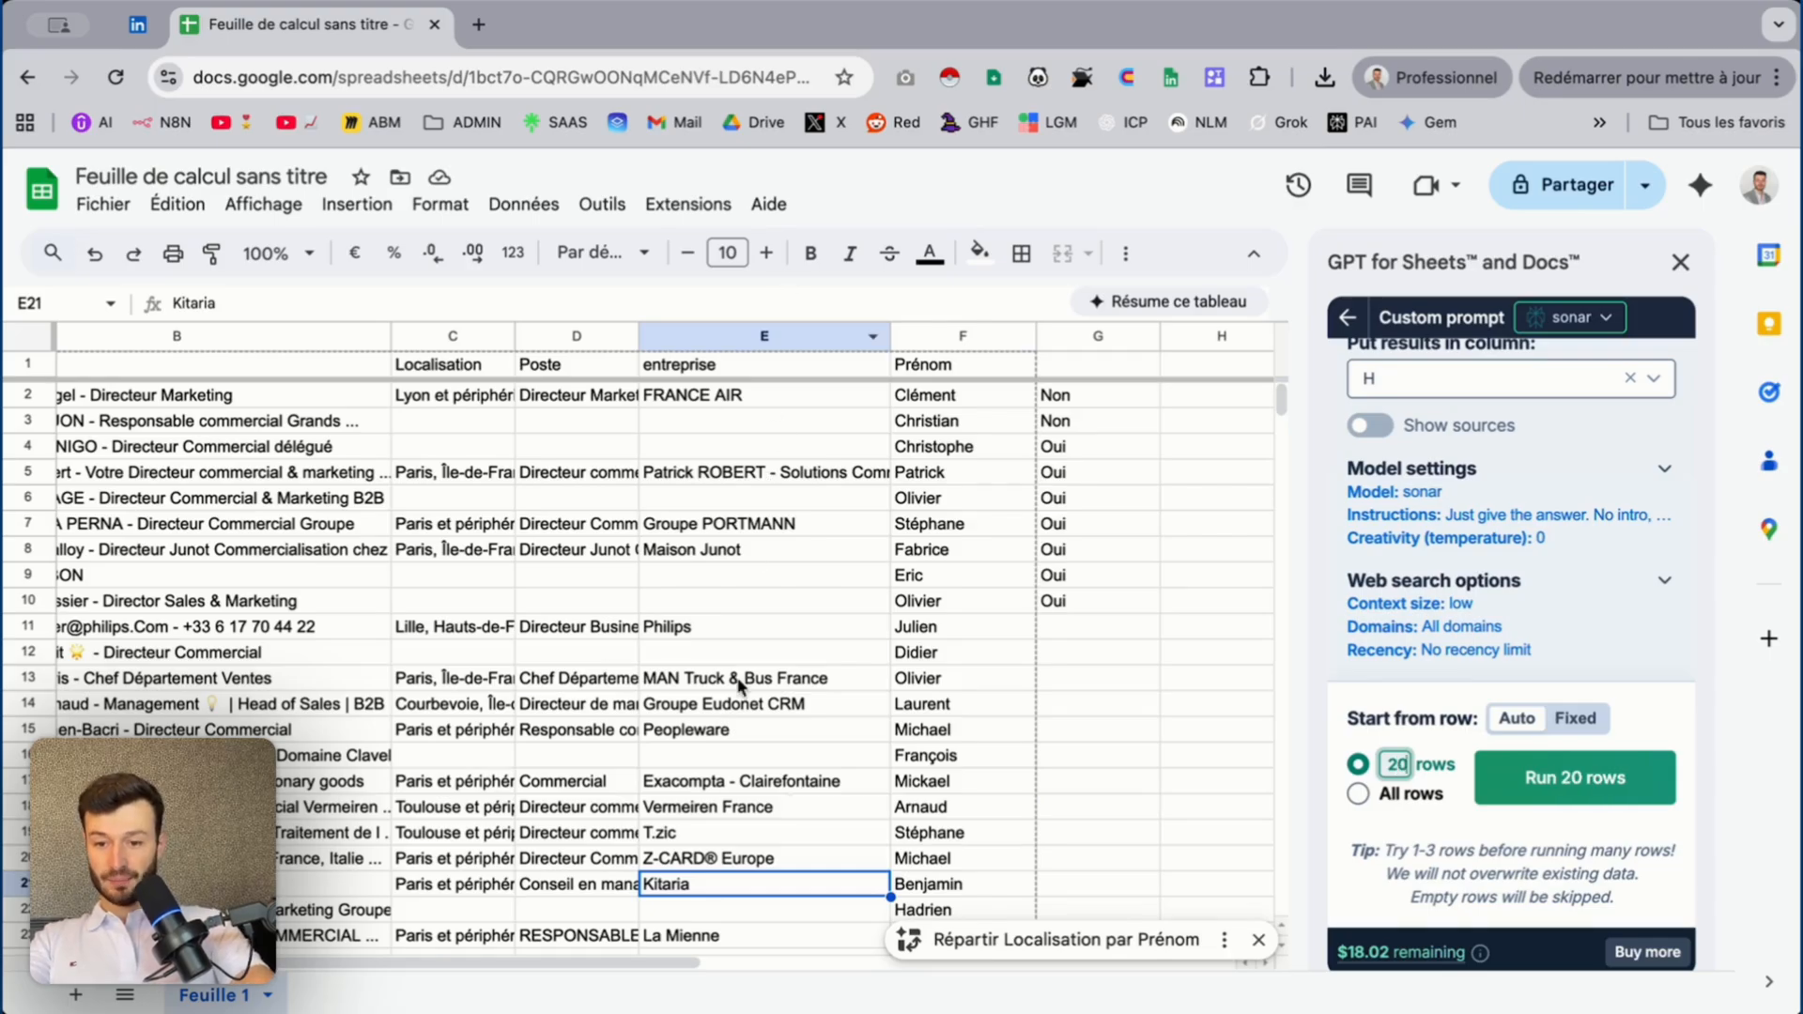
pyautogui.scroll(-3, 741, 690)
pyautogui.scroll(2, 761, 695)
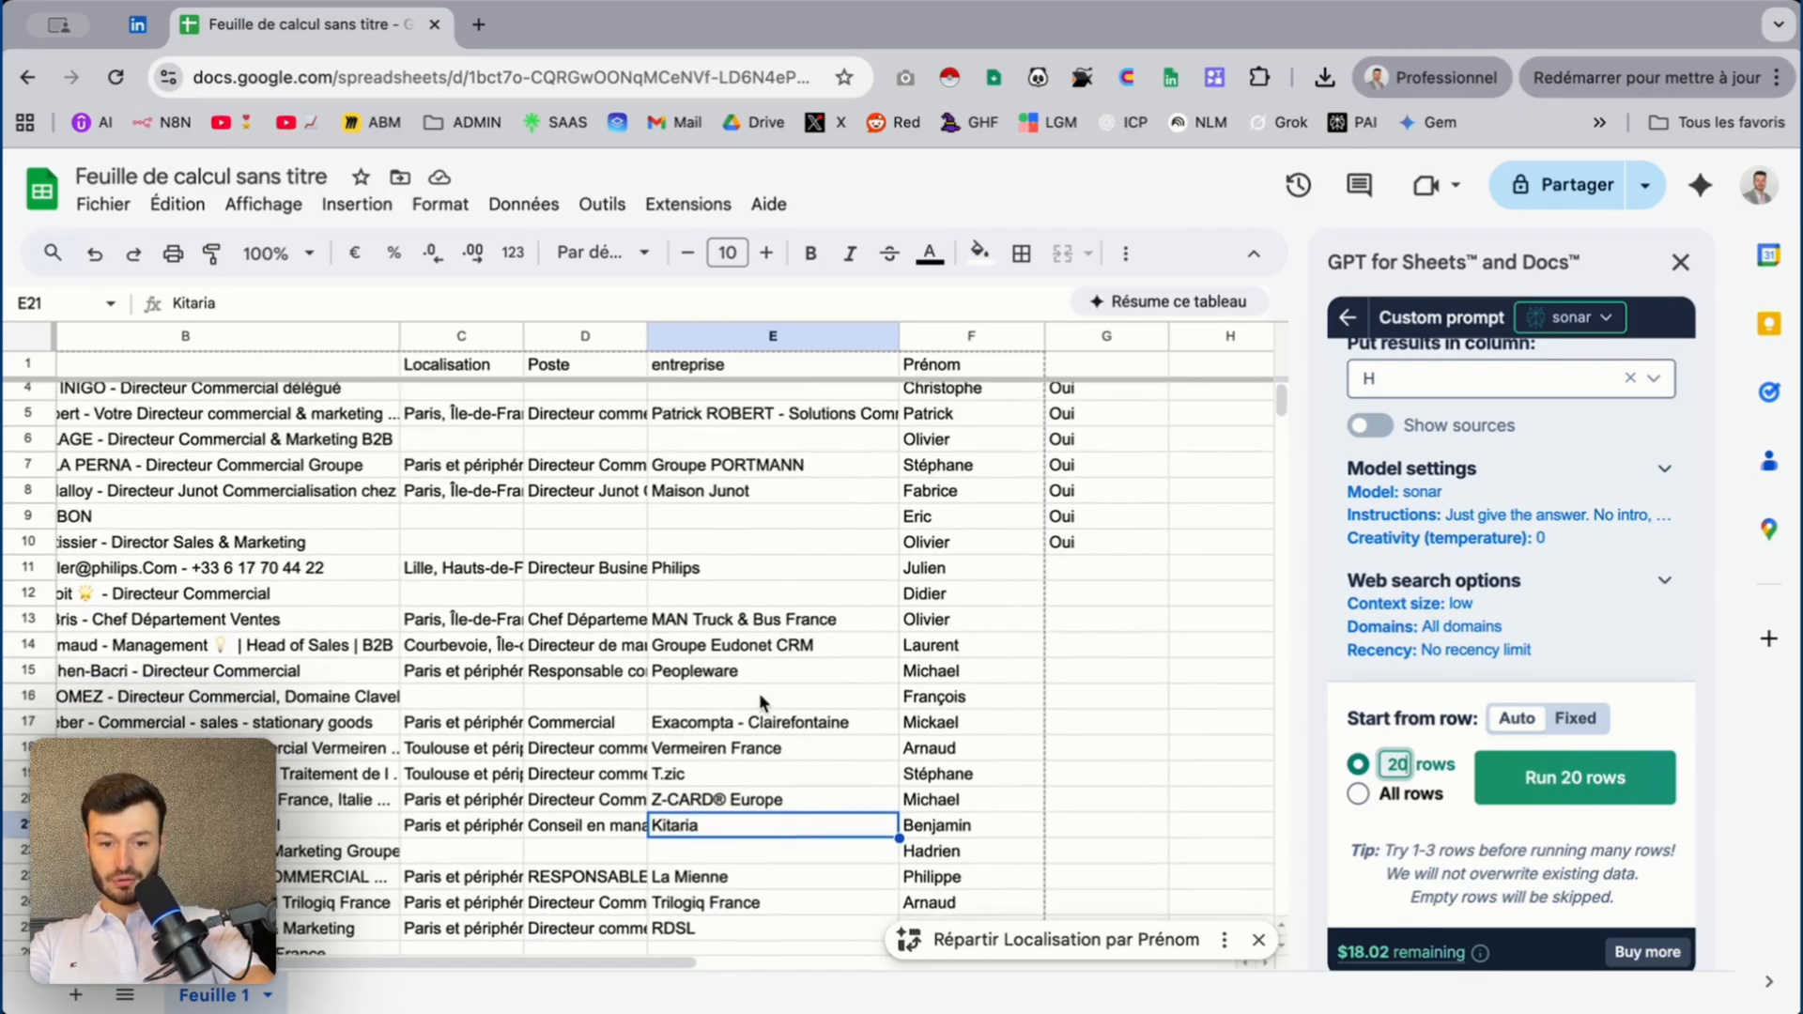
pyautogui.scroll(1, 759, 693)
pyautogui.click(1563, 784)
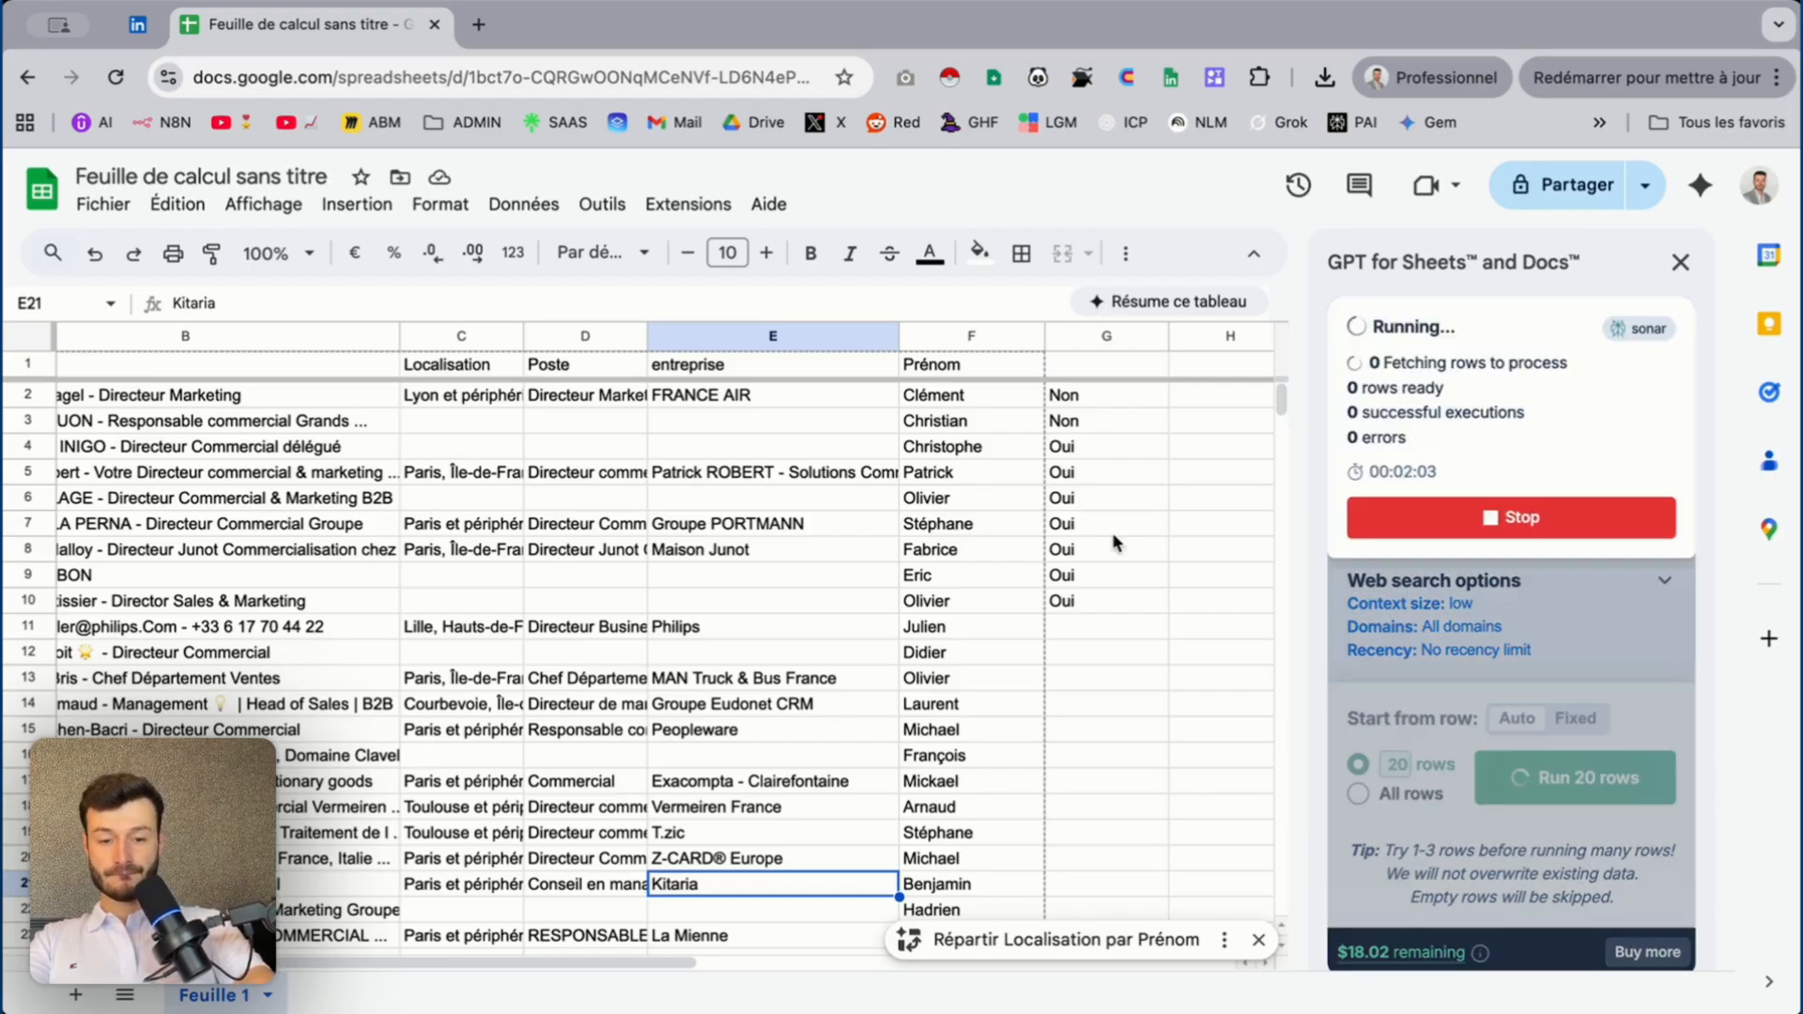
# Widen column H until most of the generated website answers can be read
pyautogui.hscroll(1, 1112, 542)
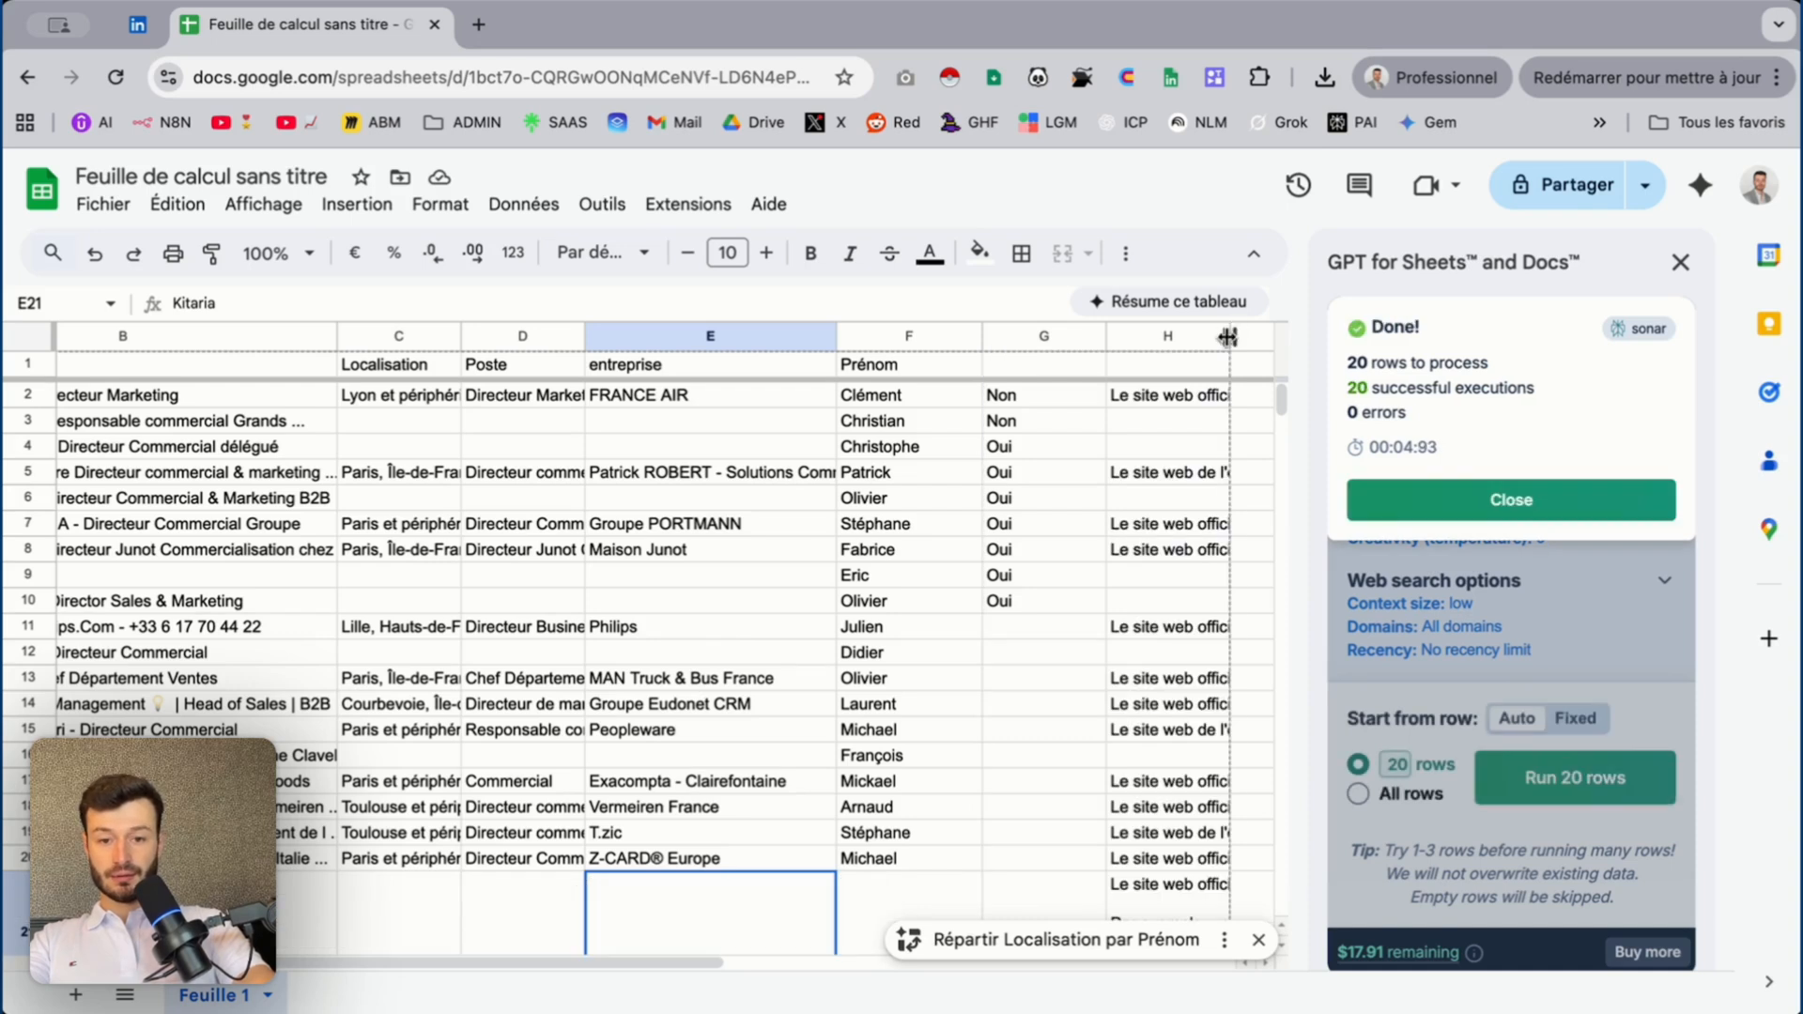
pyautogui.moveTo(1230, 337); pyautogui.dragTo(1263, 404)
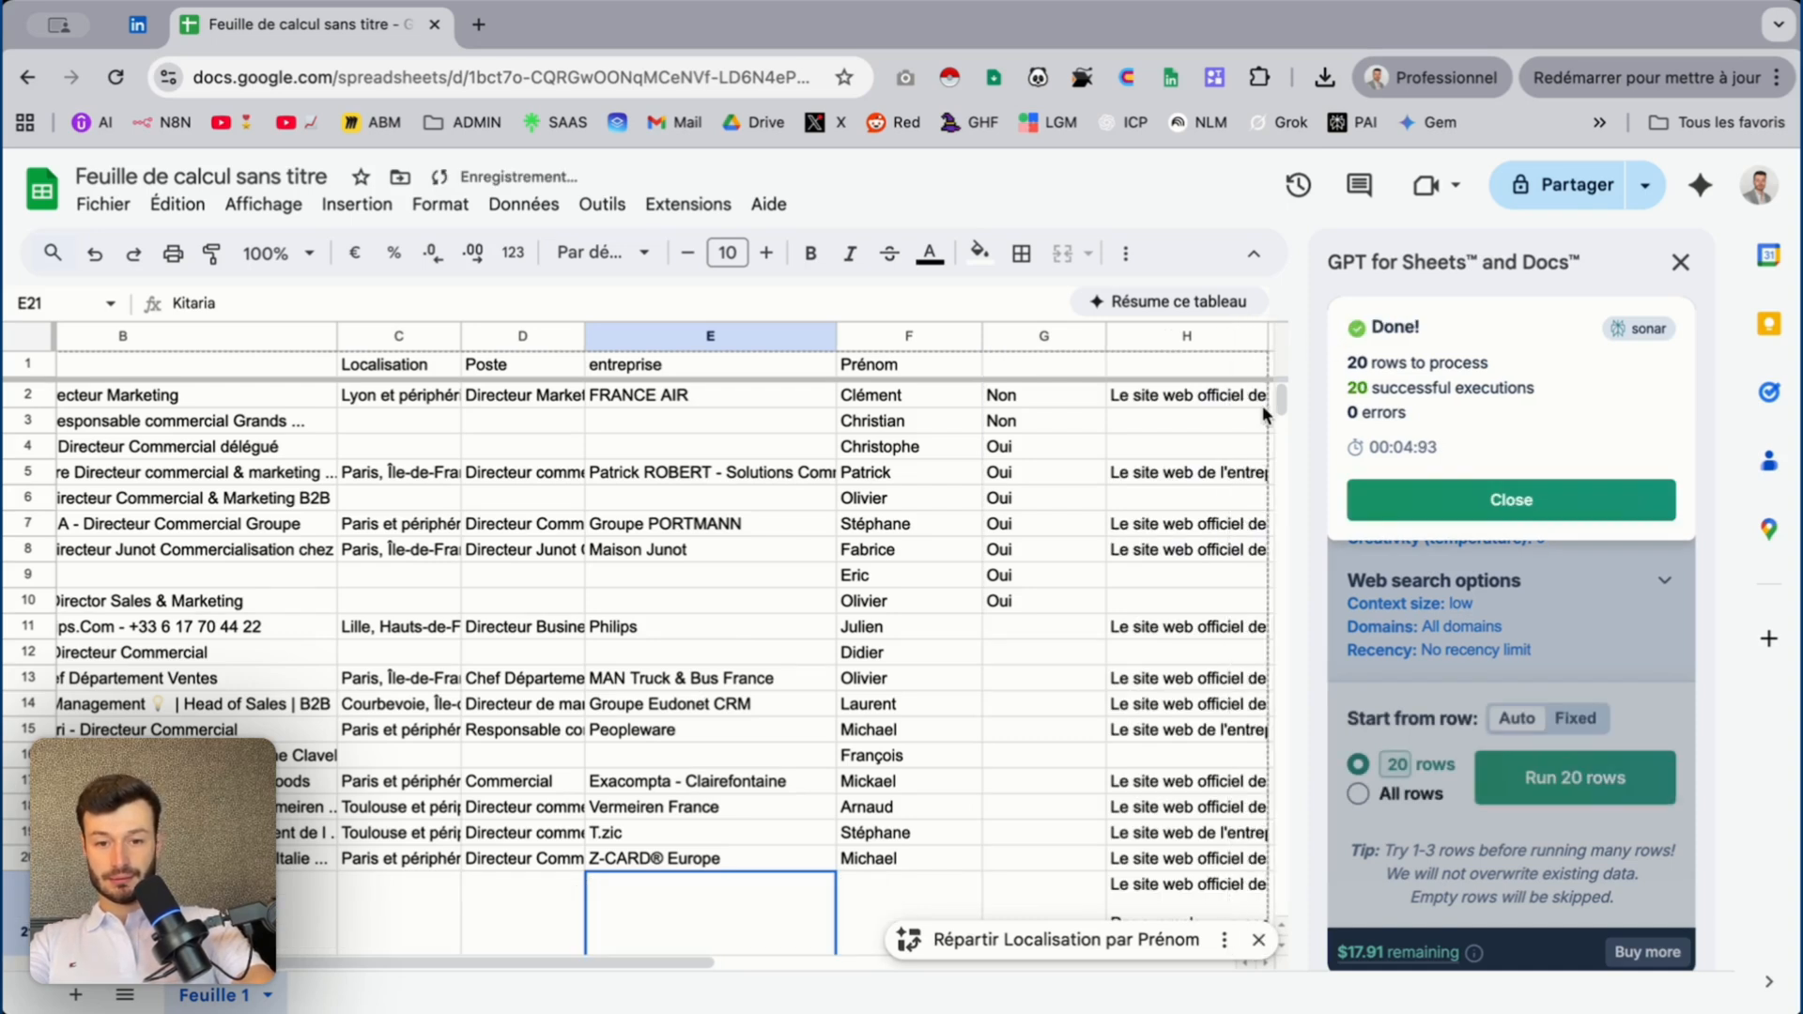
pyautogui.hscroll(3, 1197, 519)
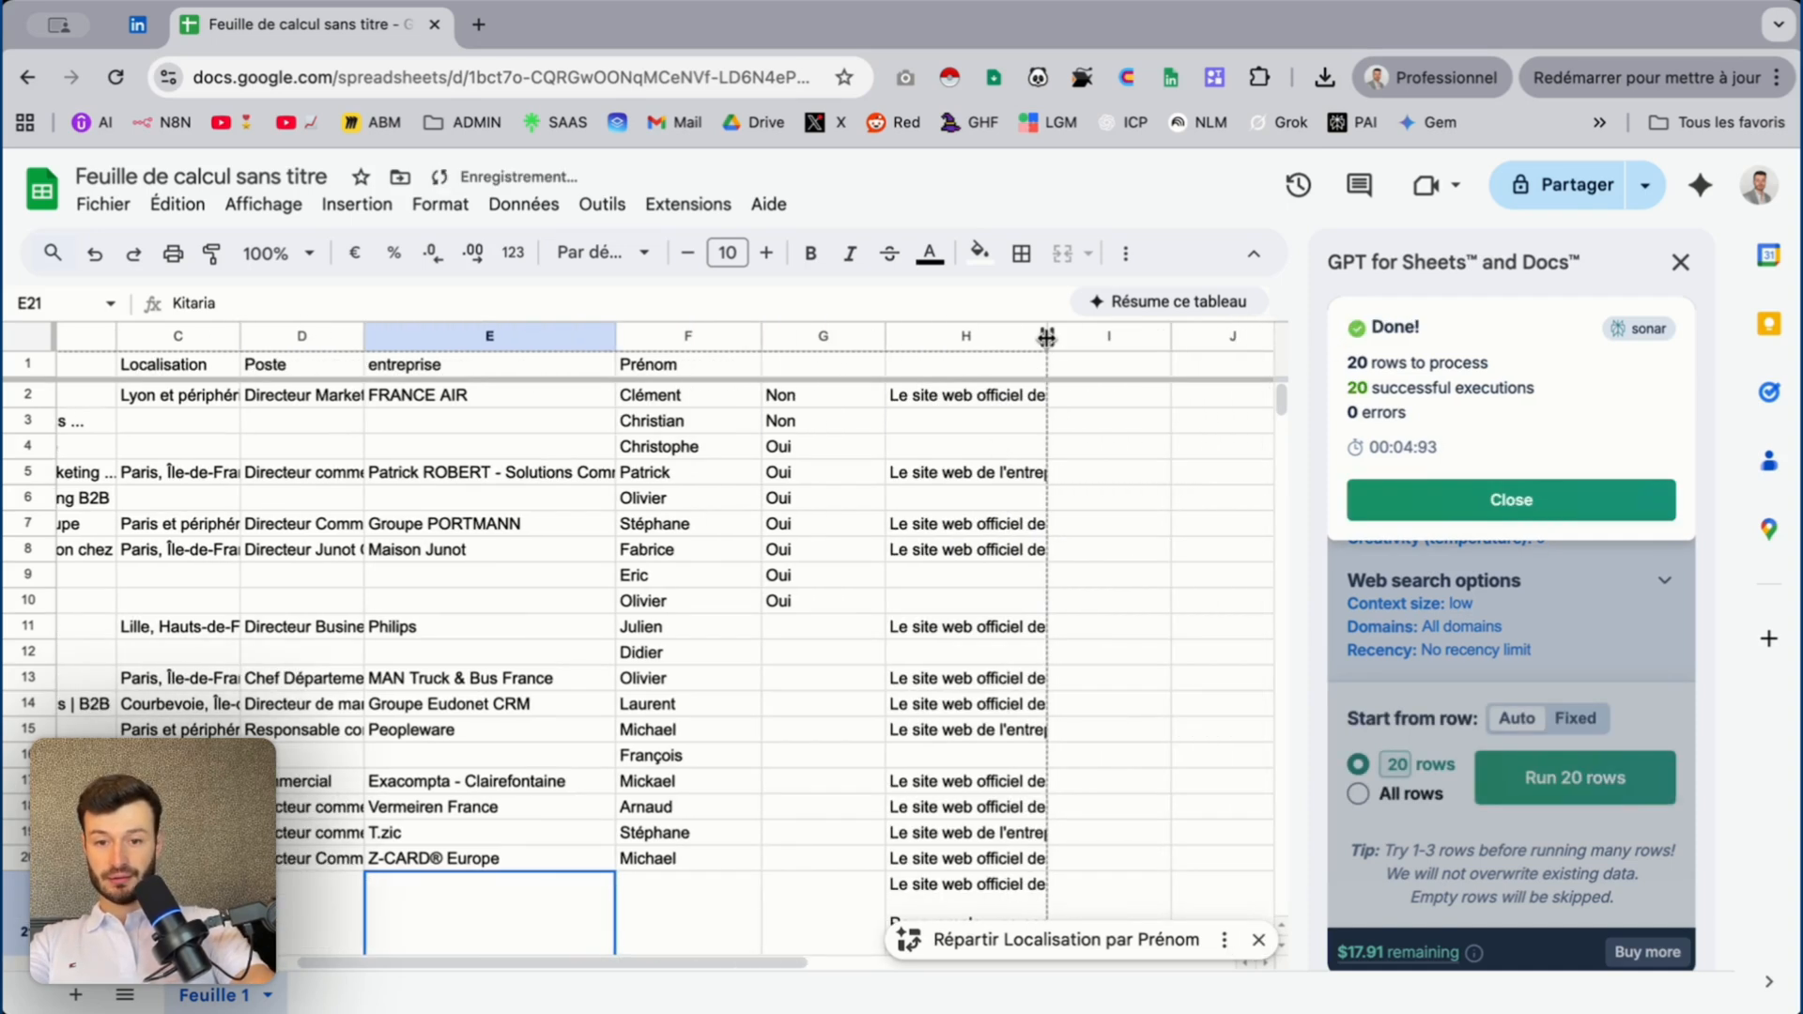
pyautogui.moveTo(1046, 337); pyautogui.dragTo(1291, 332)
pyautogui.hscroll(2, 1154, 371)
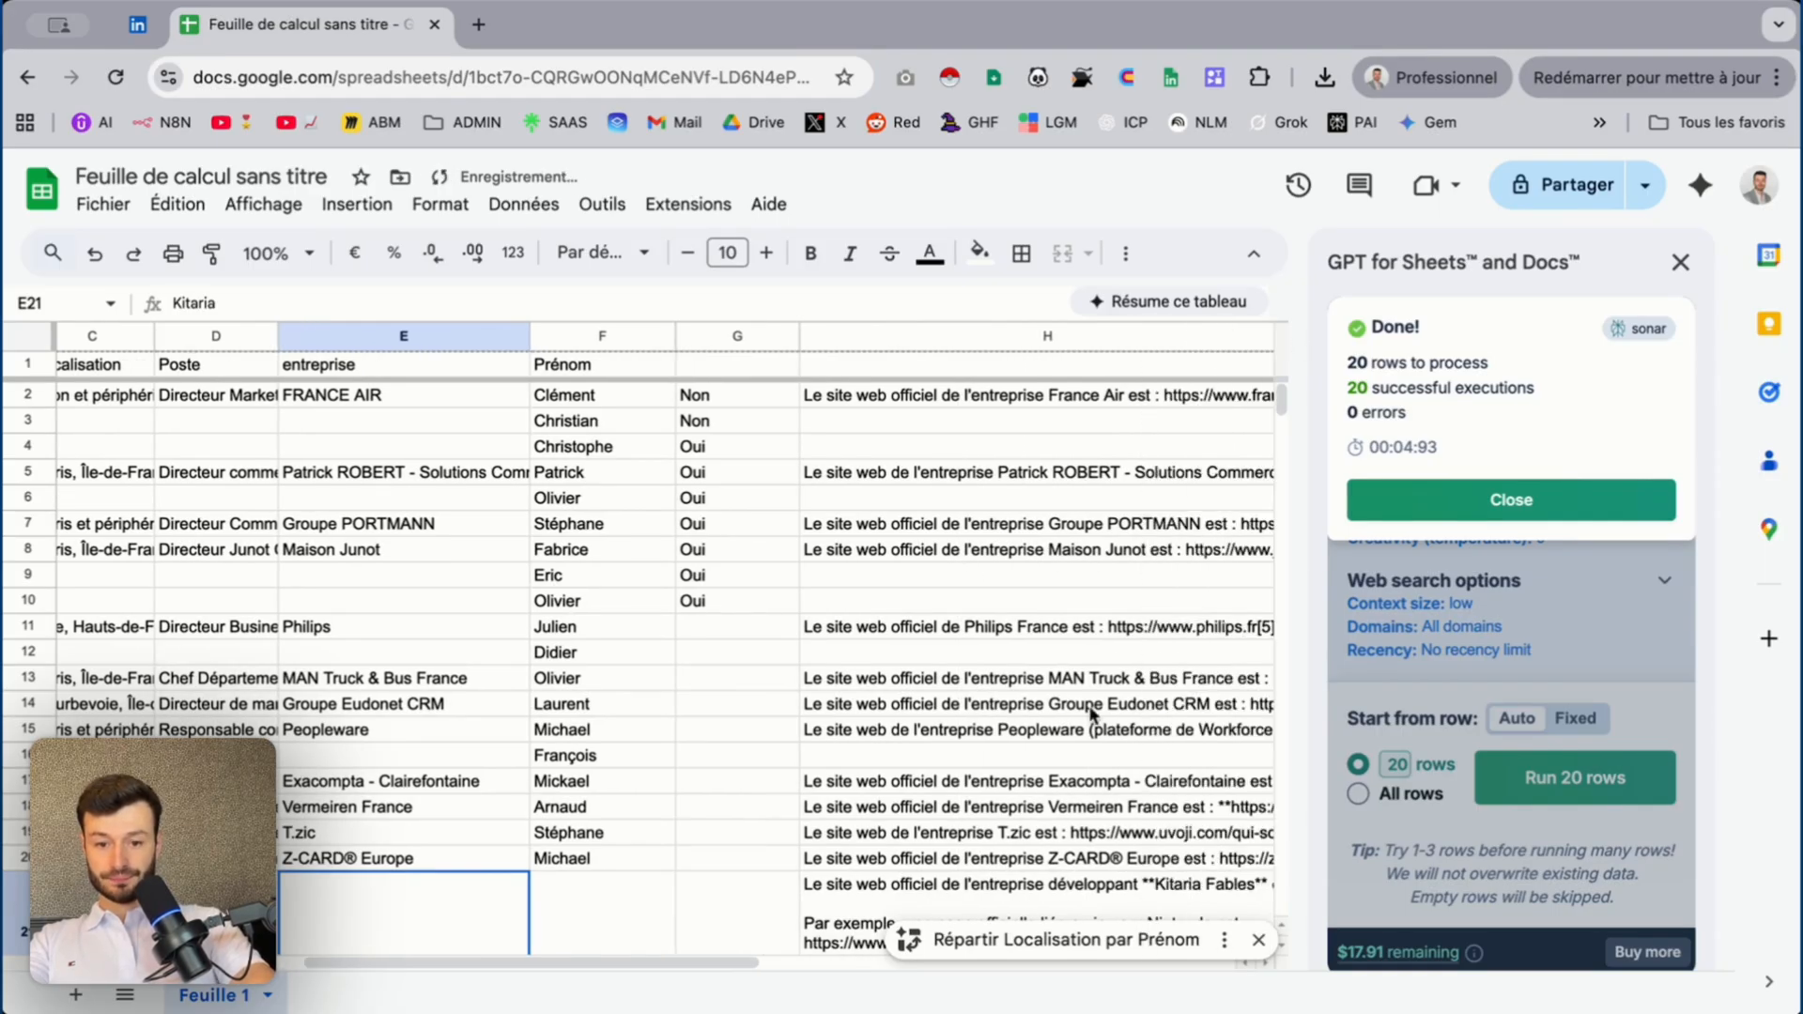
pyautogui.scroll(-3, 1092, 714)
pyautogui.hscroll(1, 1092, 714)
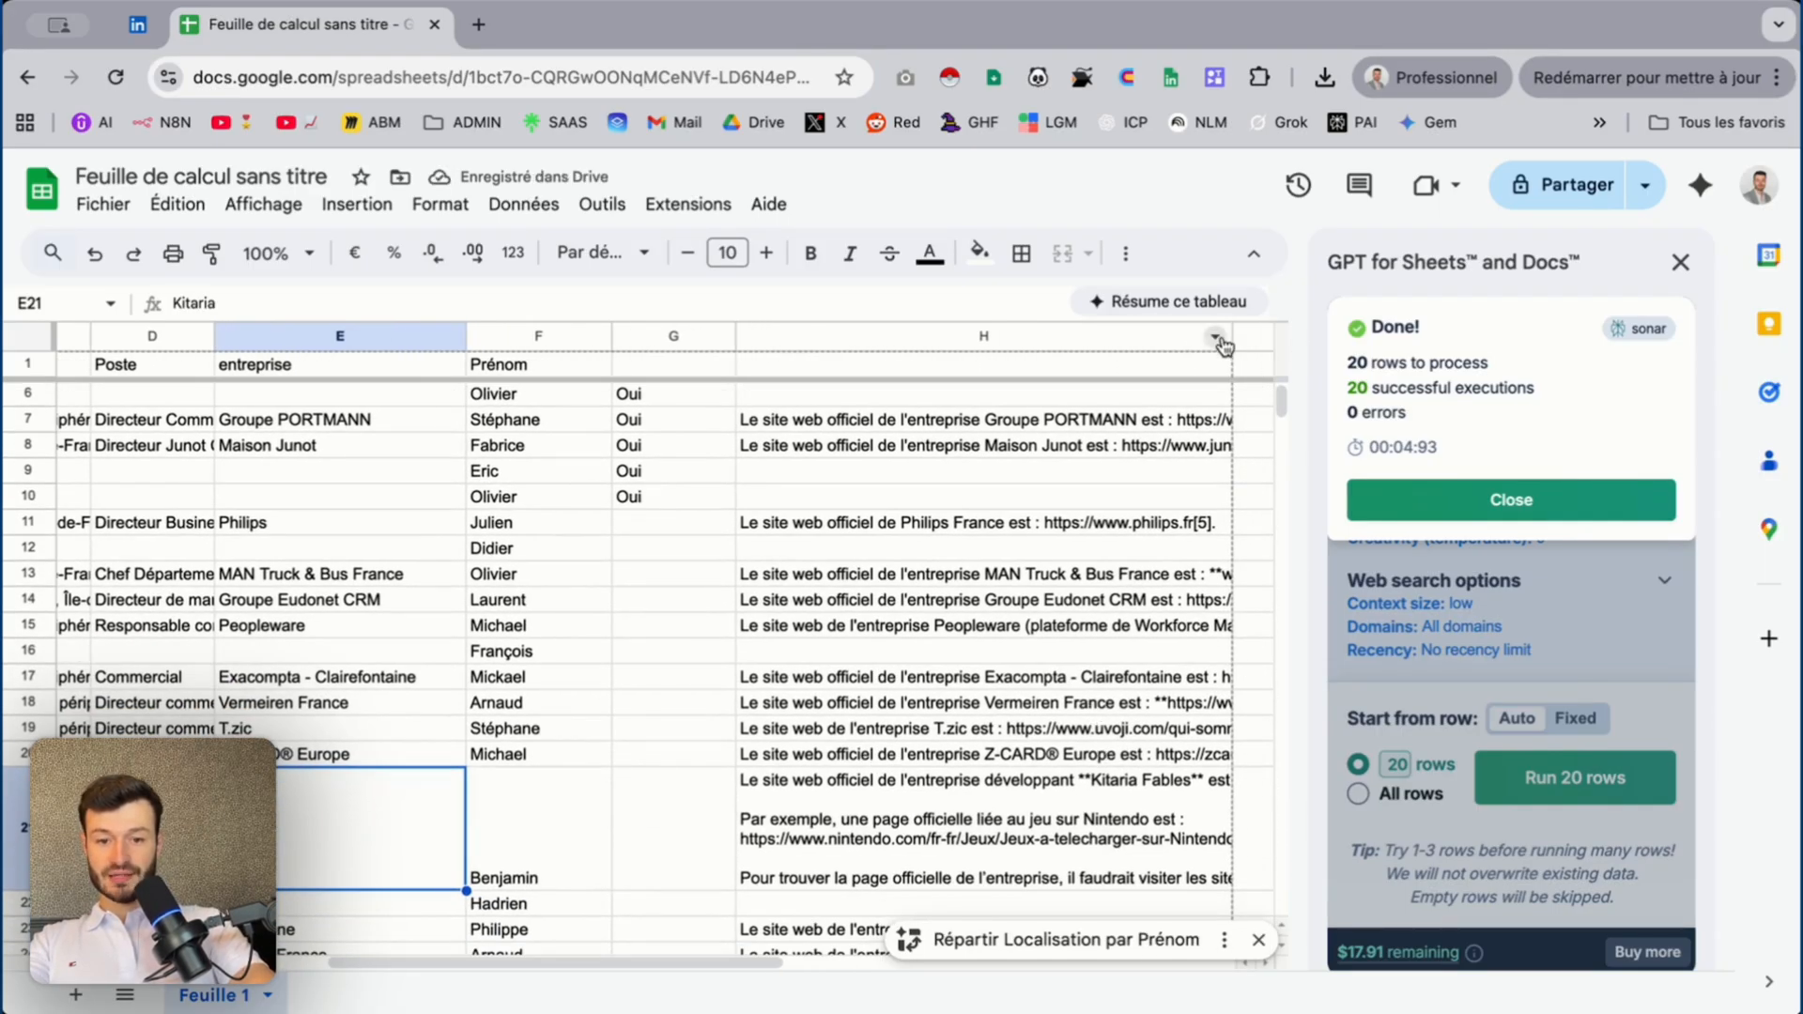
pyautogui.moveTo(1233, 338)
pyautogui.mouseDown()
pyautogui.moveTo(1296, 338)
pyautogui.moveTo(1268, 340)
pyautogui.mouseUp()
pyautogui.hscroll(5, 1144, 486)
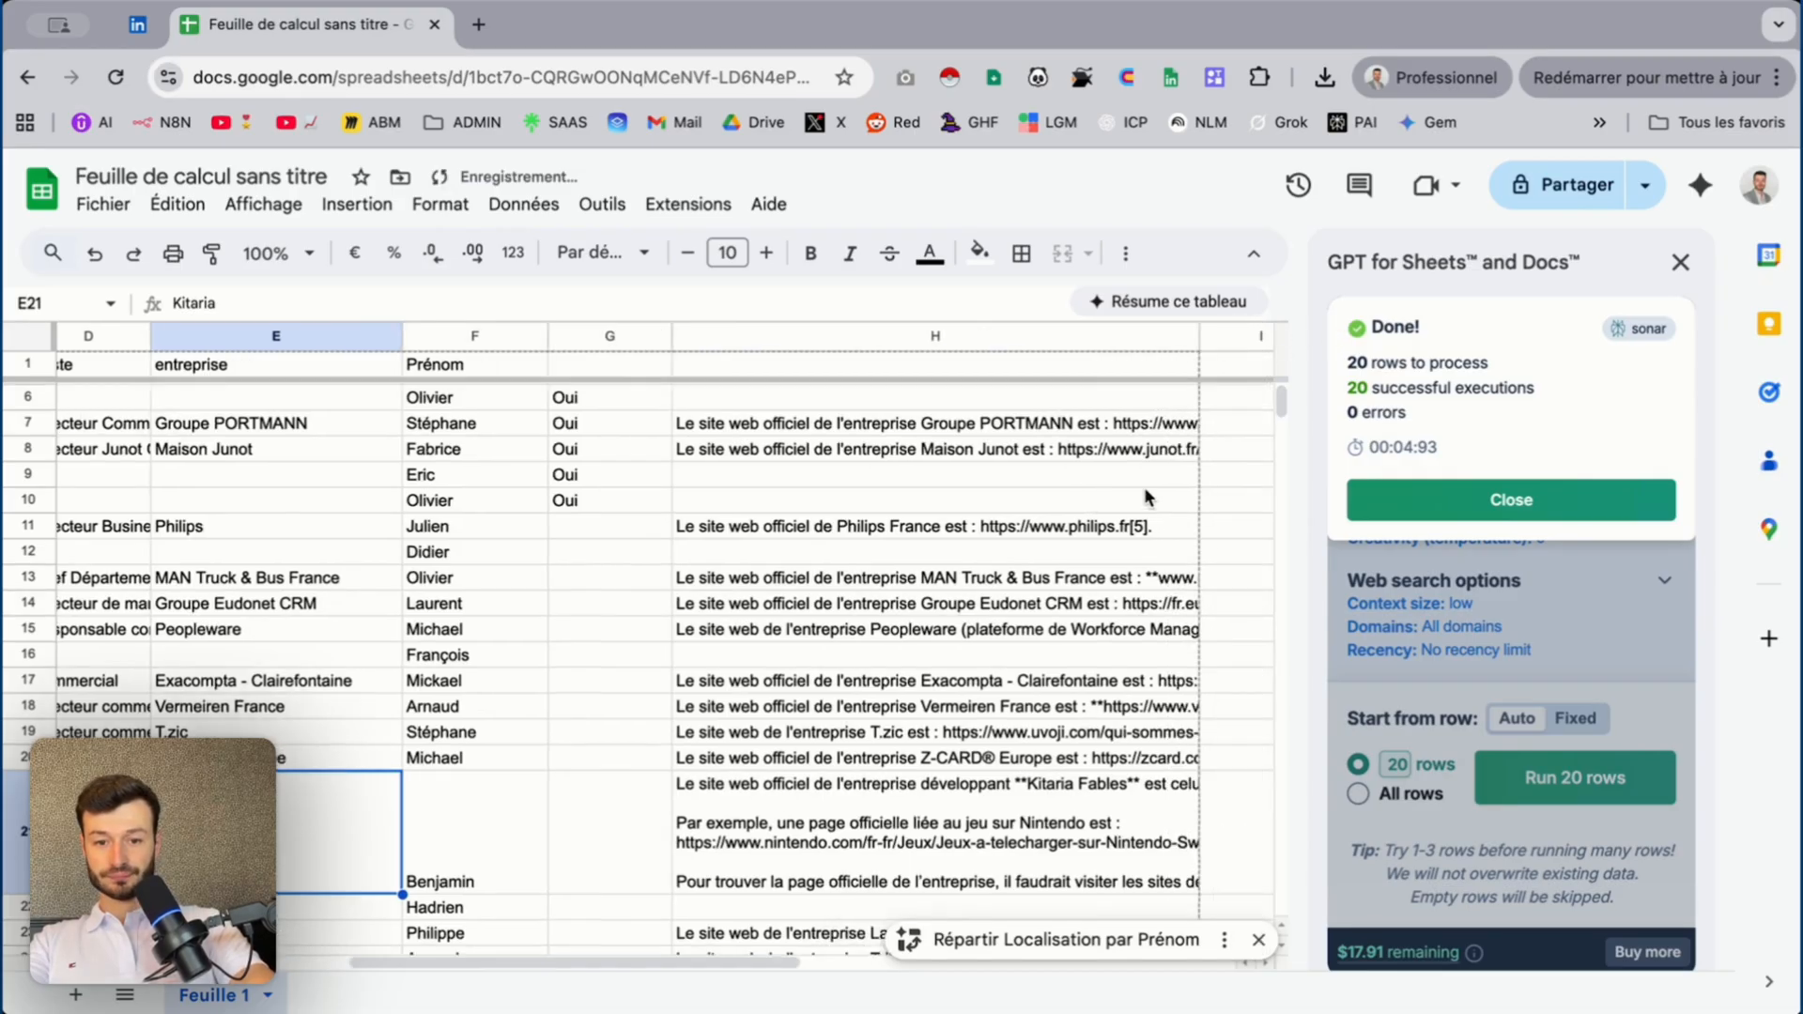
pyautogui.moveTo(929, 343); pyautogui.dragTo(1086, 343)
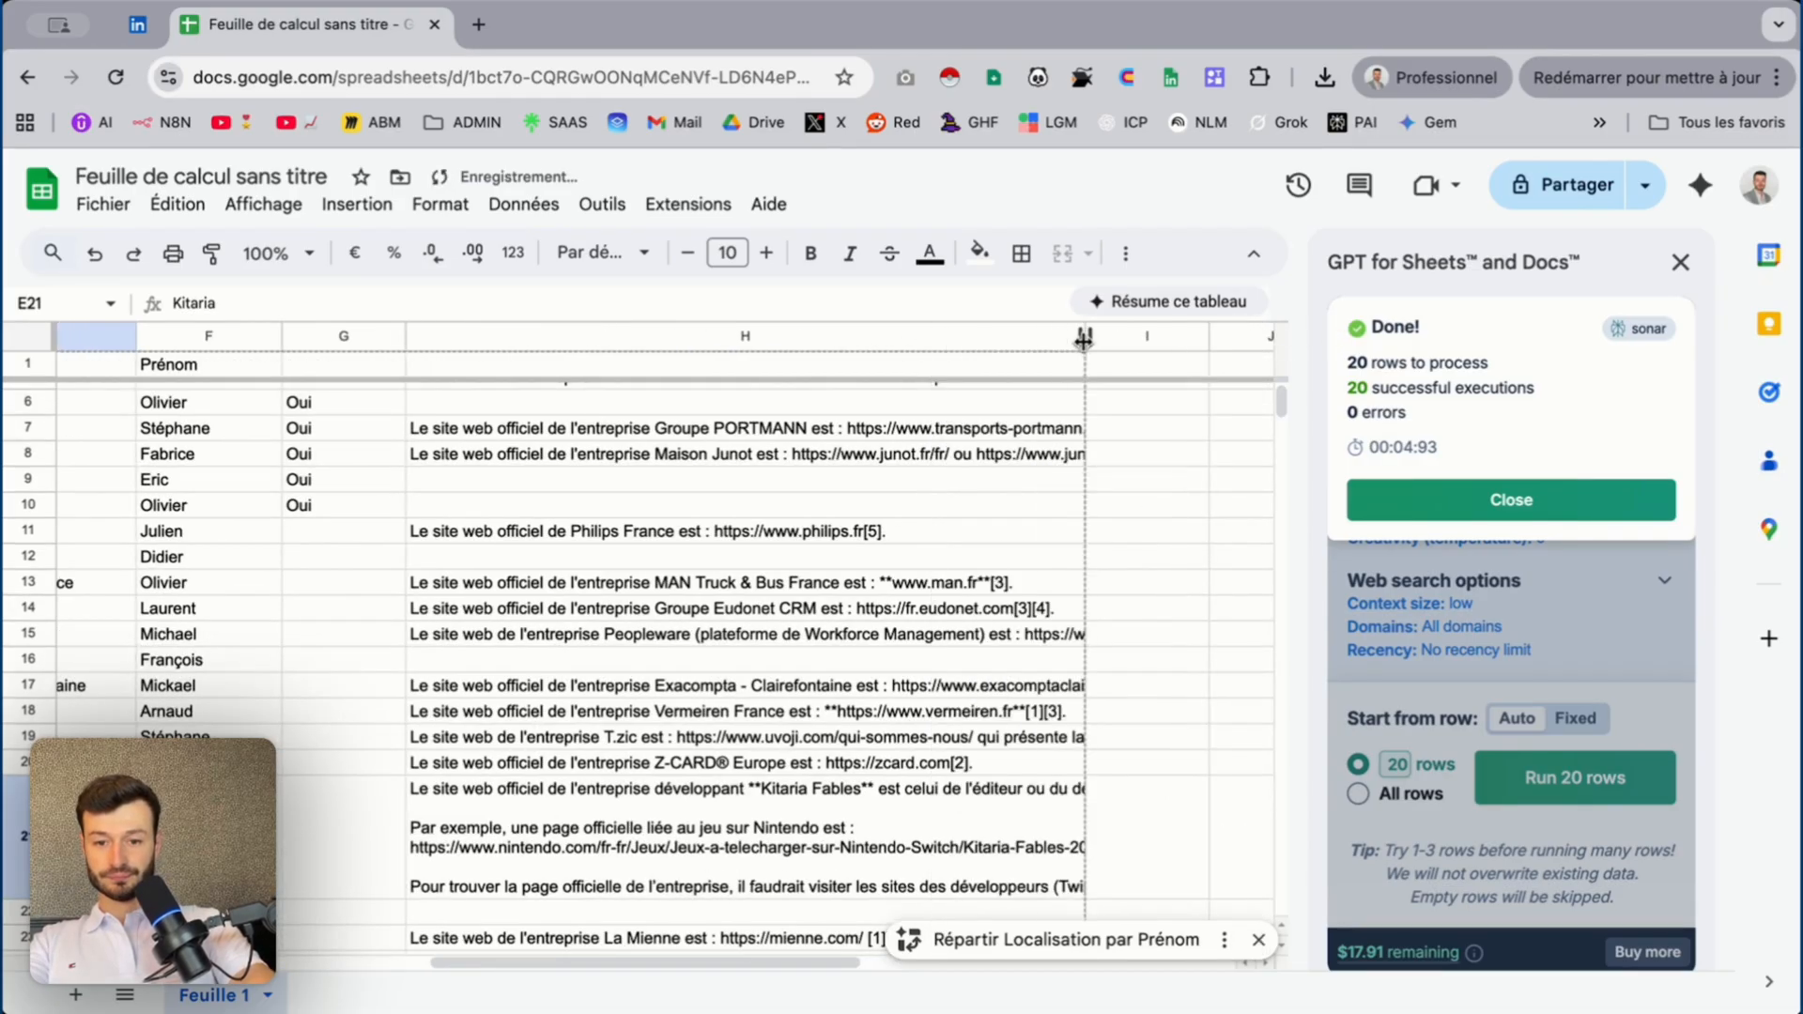
# Review the website answers in column H down to row 31, then select cell I2 beside the first answer
pyautogui.click(976, 584)
pyautogui.hscroll(-2, 974, 590)
pyautogui.hscroll(-2, 974, 590)
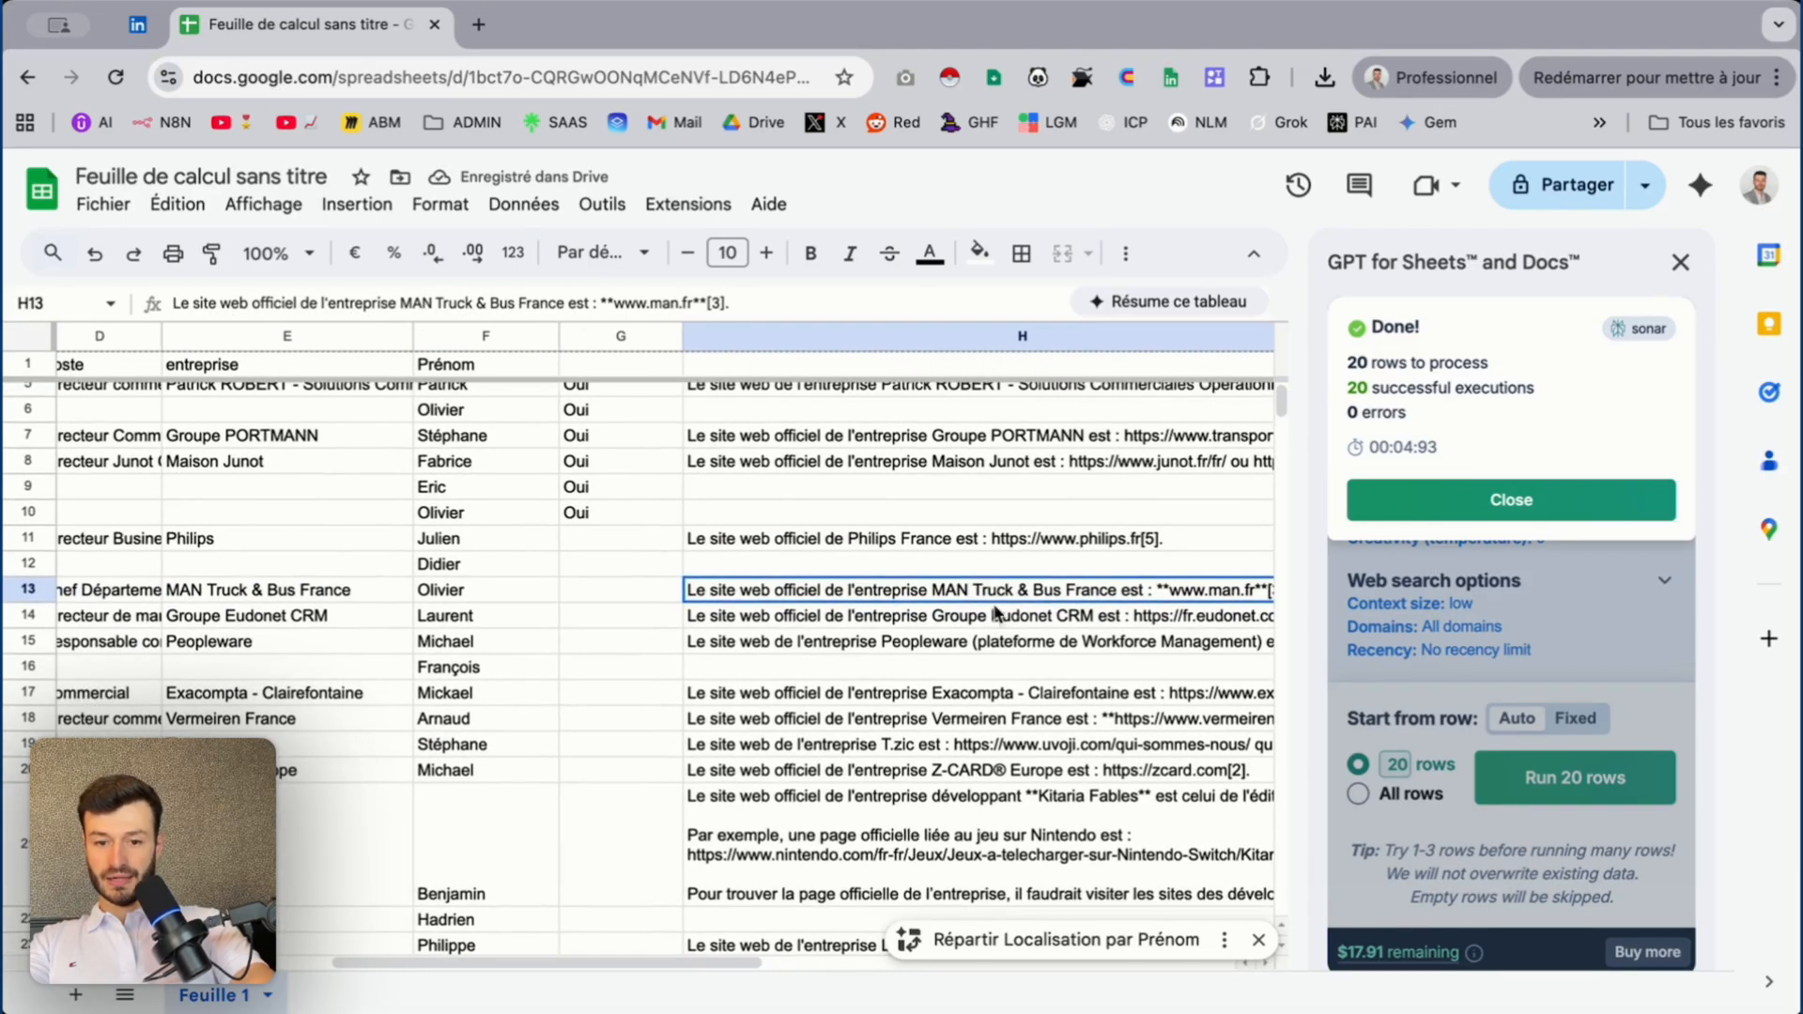
pyautogui.click(1231, 614)
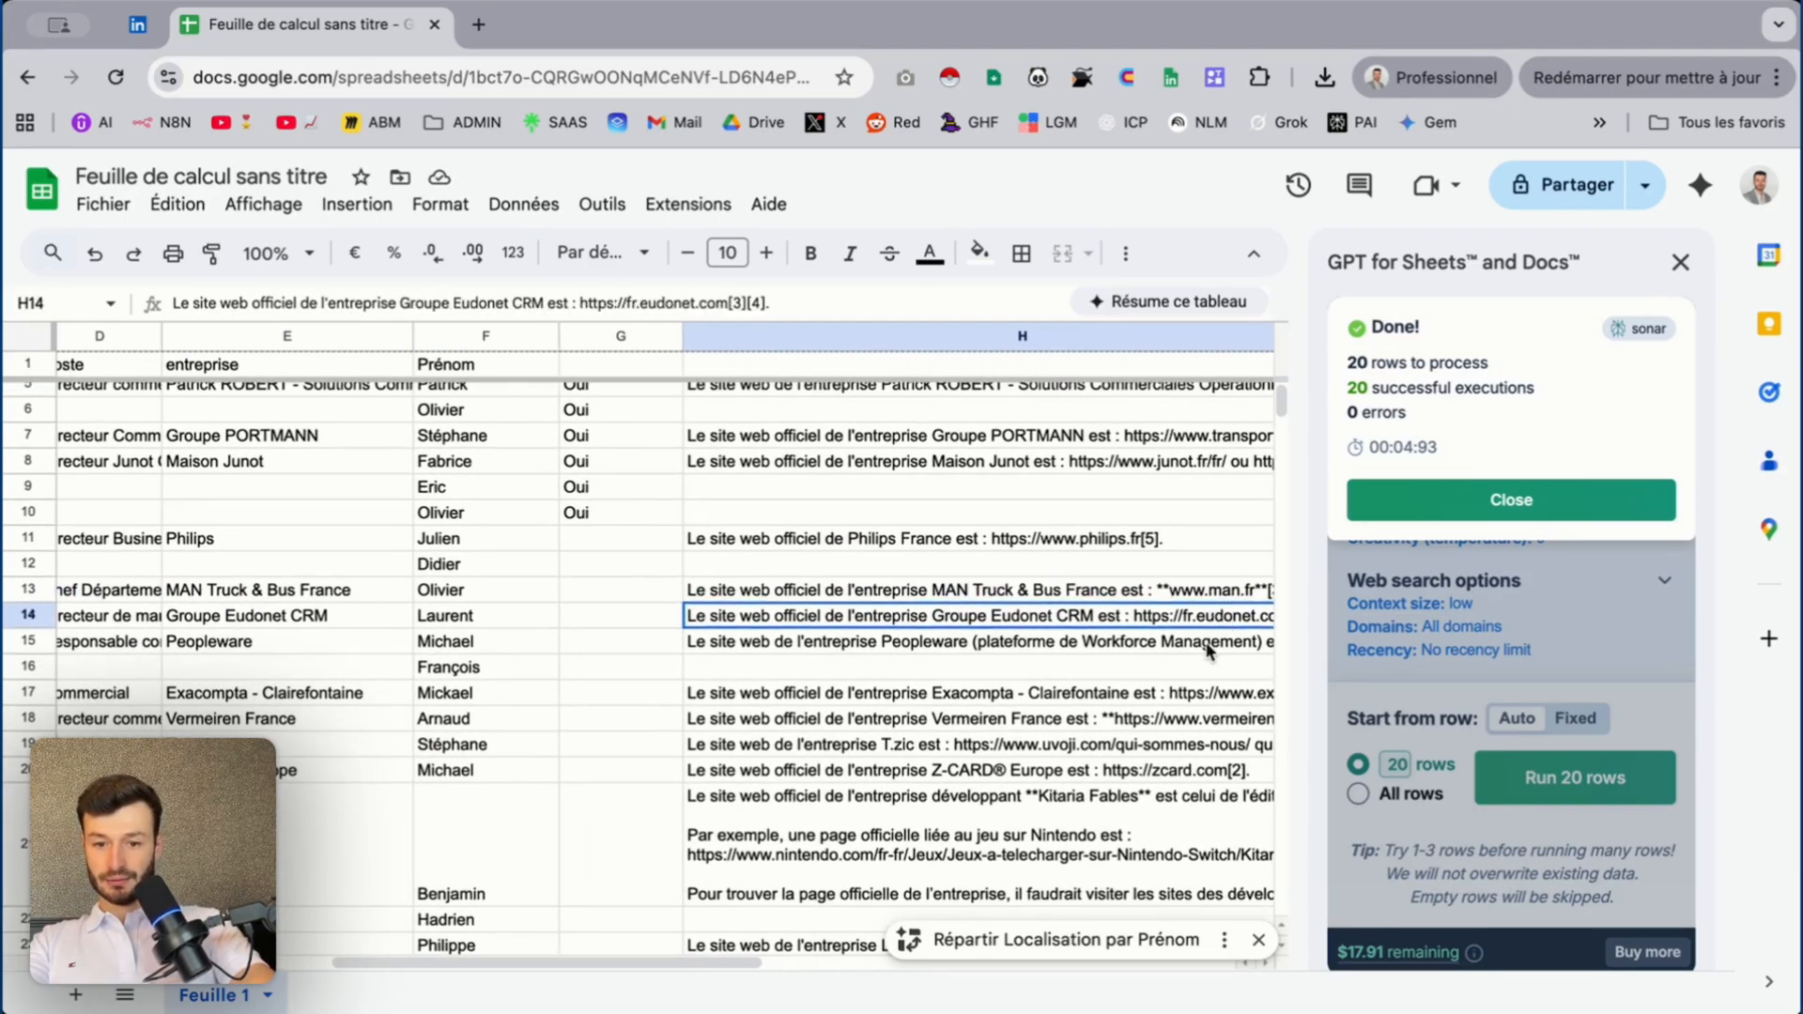
pyautogui.scroll(-1, 1194, 664)
pyautogui.hscroll(1, 1194, 664)
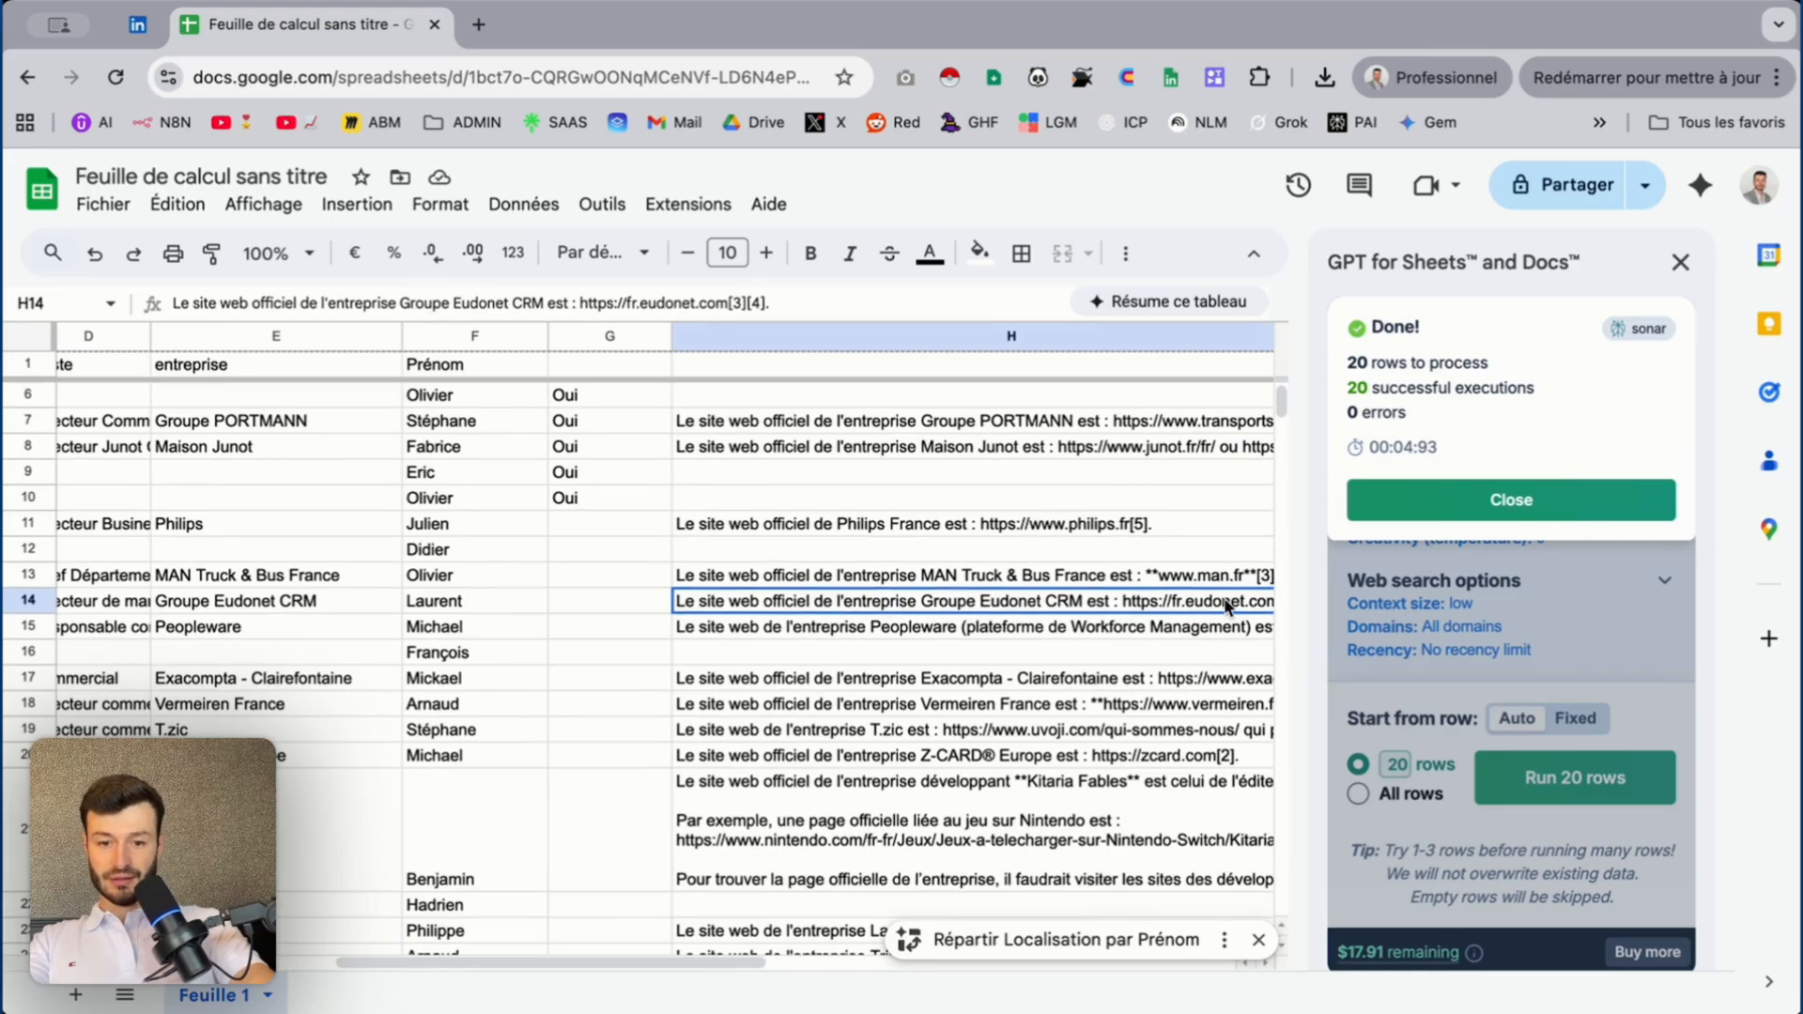
pyautogui.hscroll(1, 1221, 610)
pyautogui.scroll(-2, 1227, 607)
pyautogui.scroll(-5, 1225, 605)
pyautogui.hscroll(2, 1226, 606)
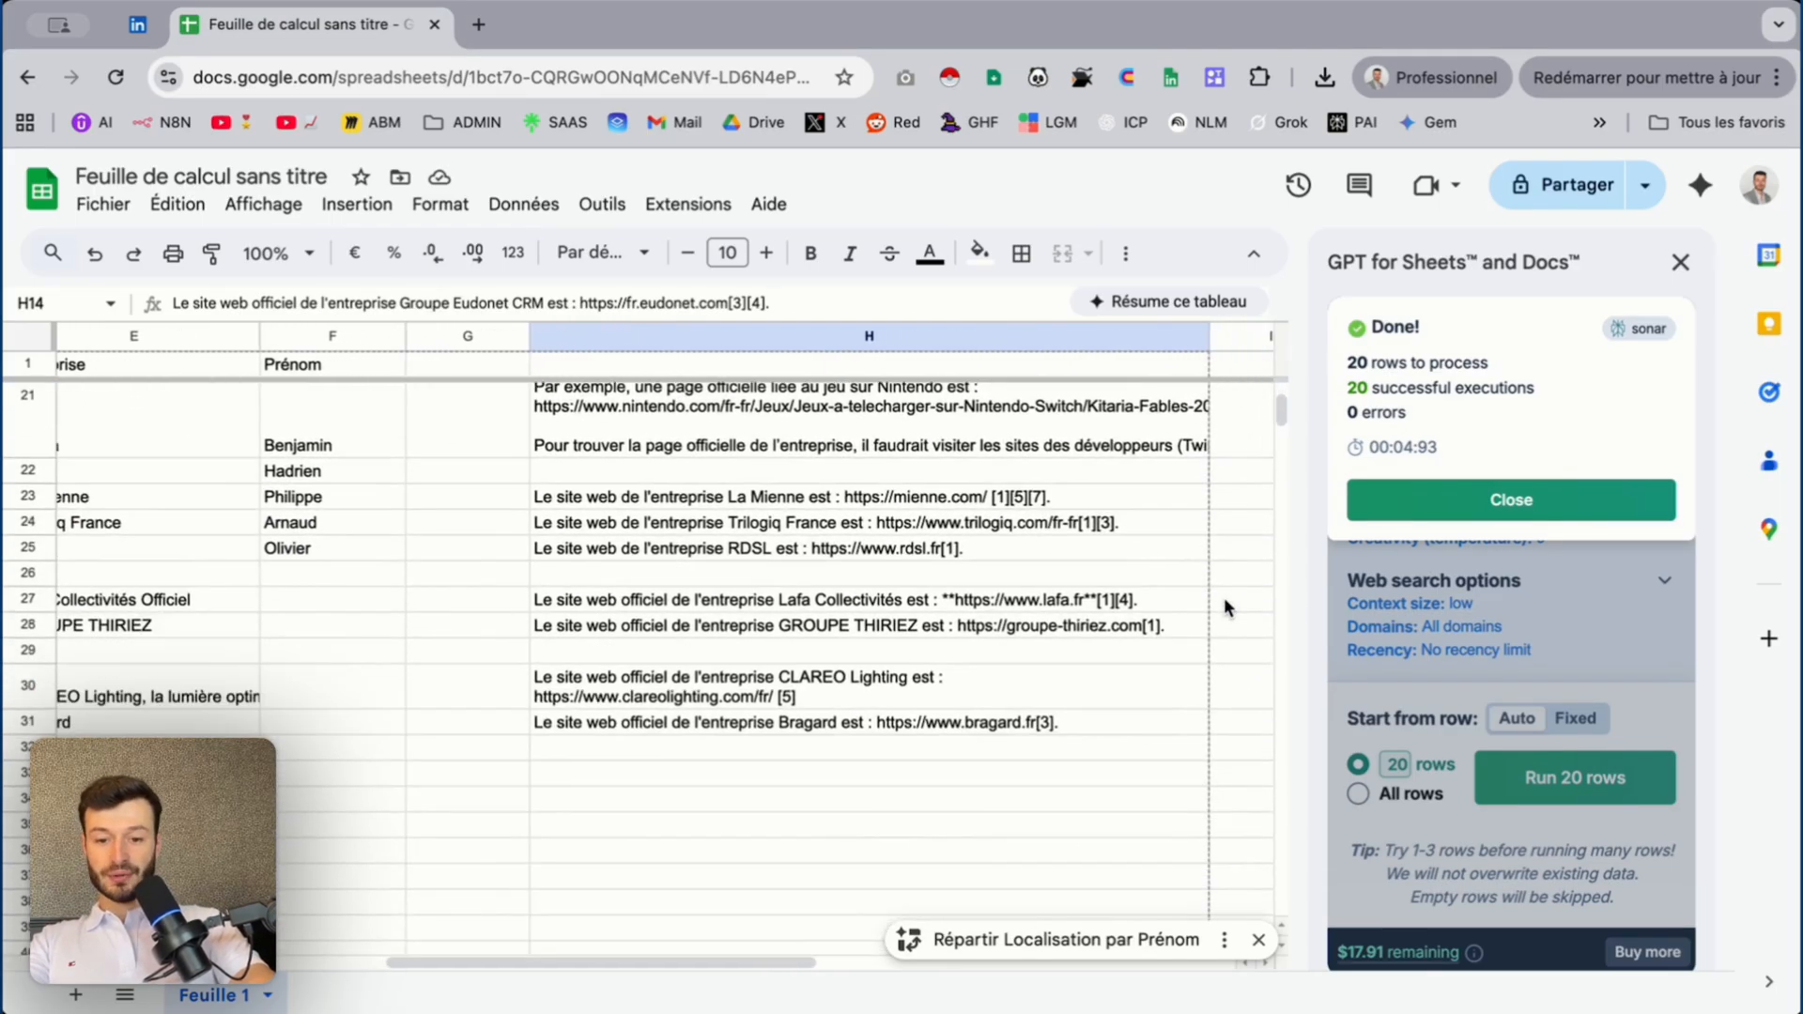
pyautogui.scroll(5, 1225, 606)
pyautogui.scroll(4, 1224, 606)
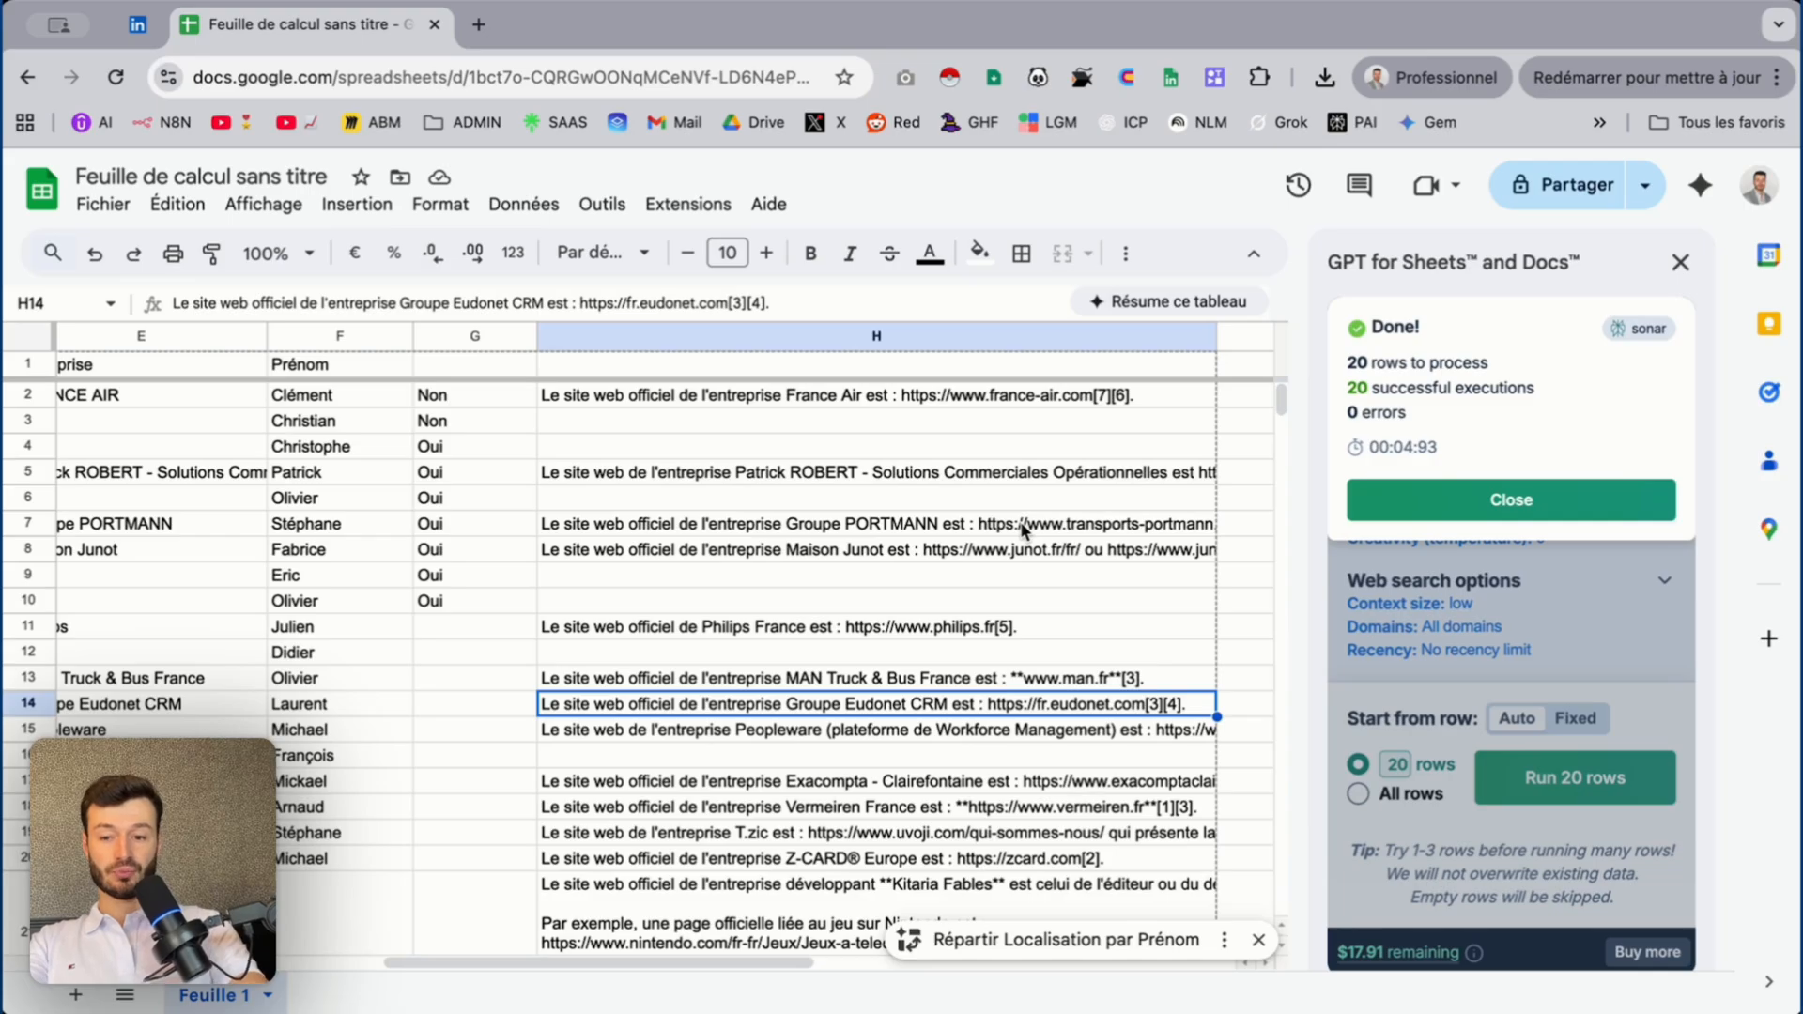
pyautogui.hscroll(2, 1033, 385)
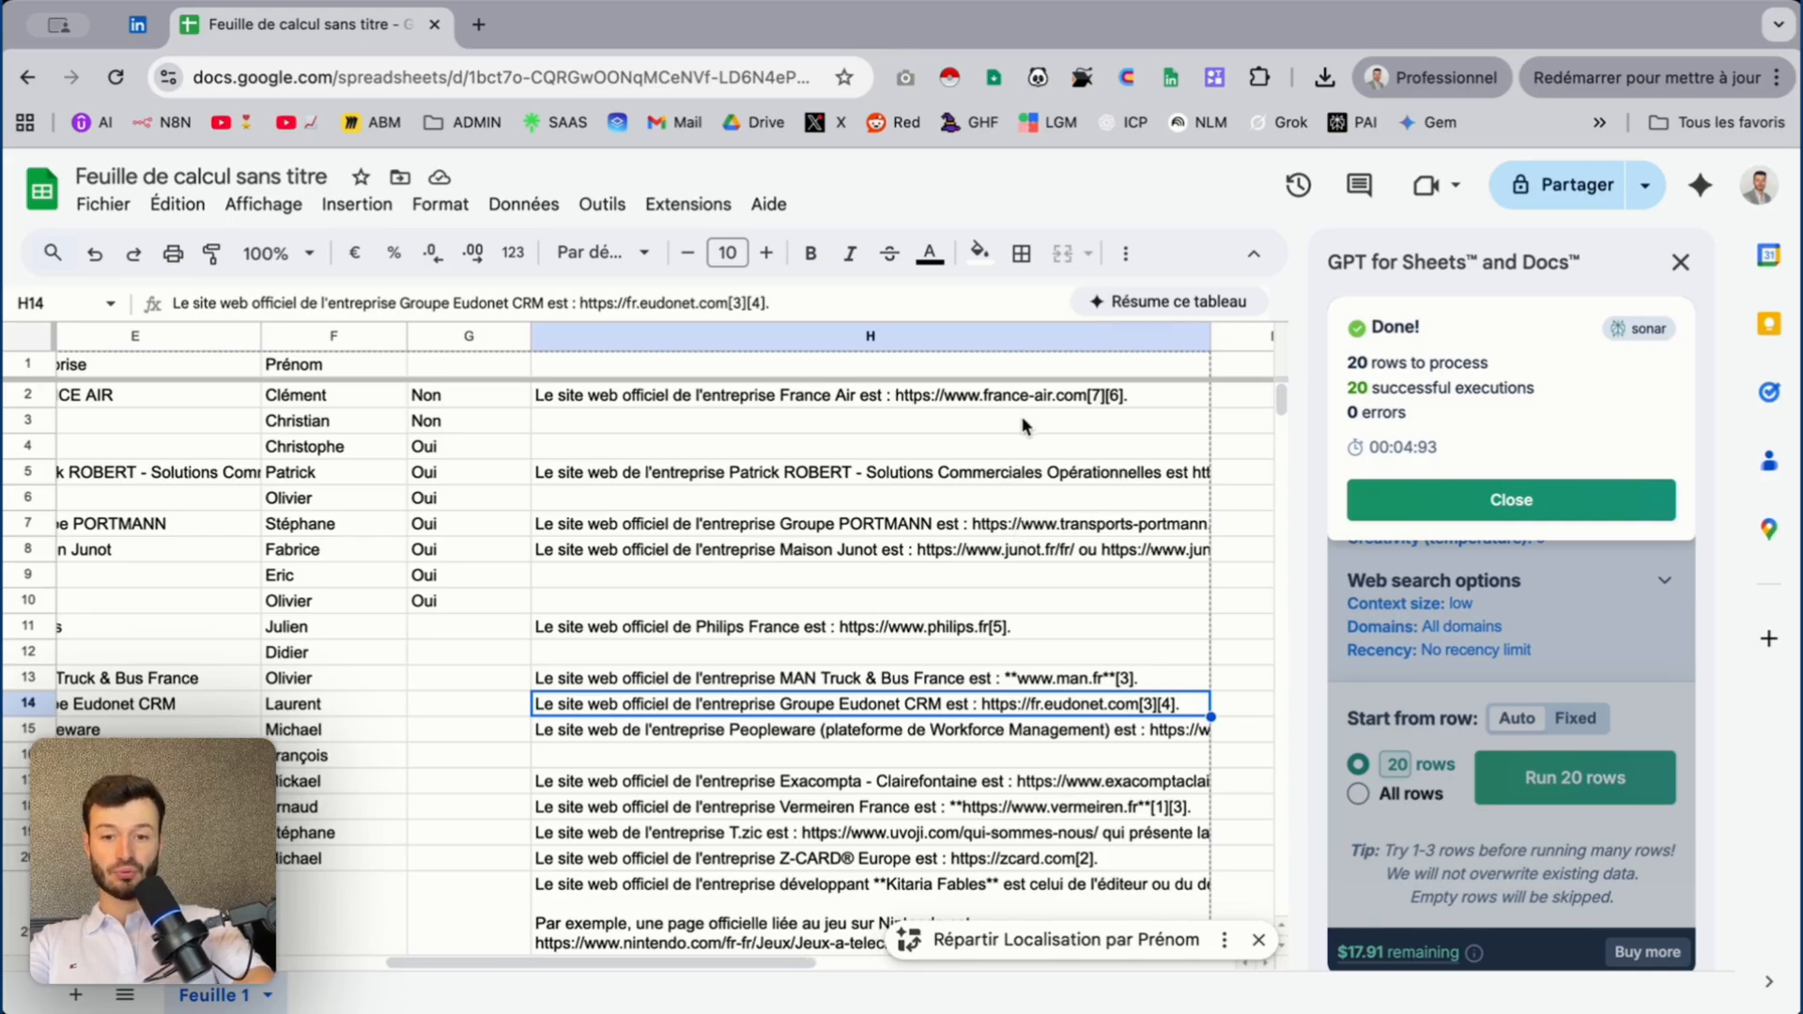
pyautogui.click(1183, 396)
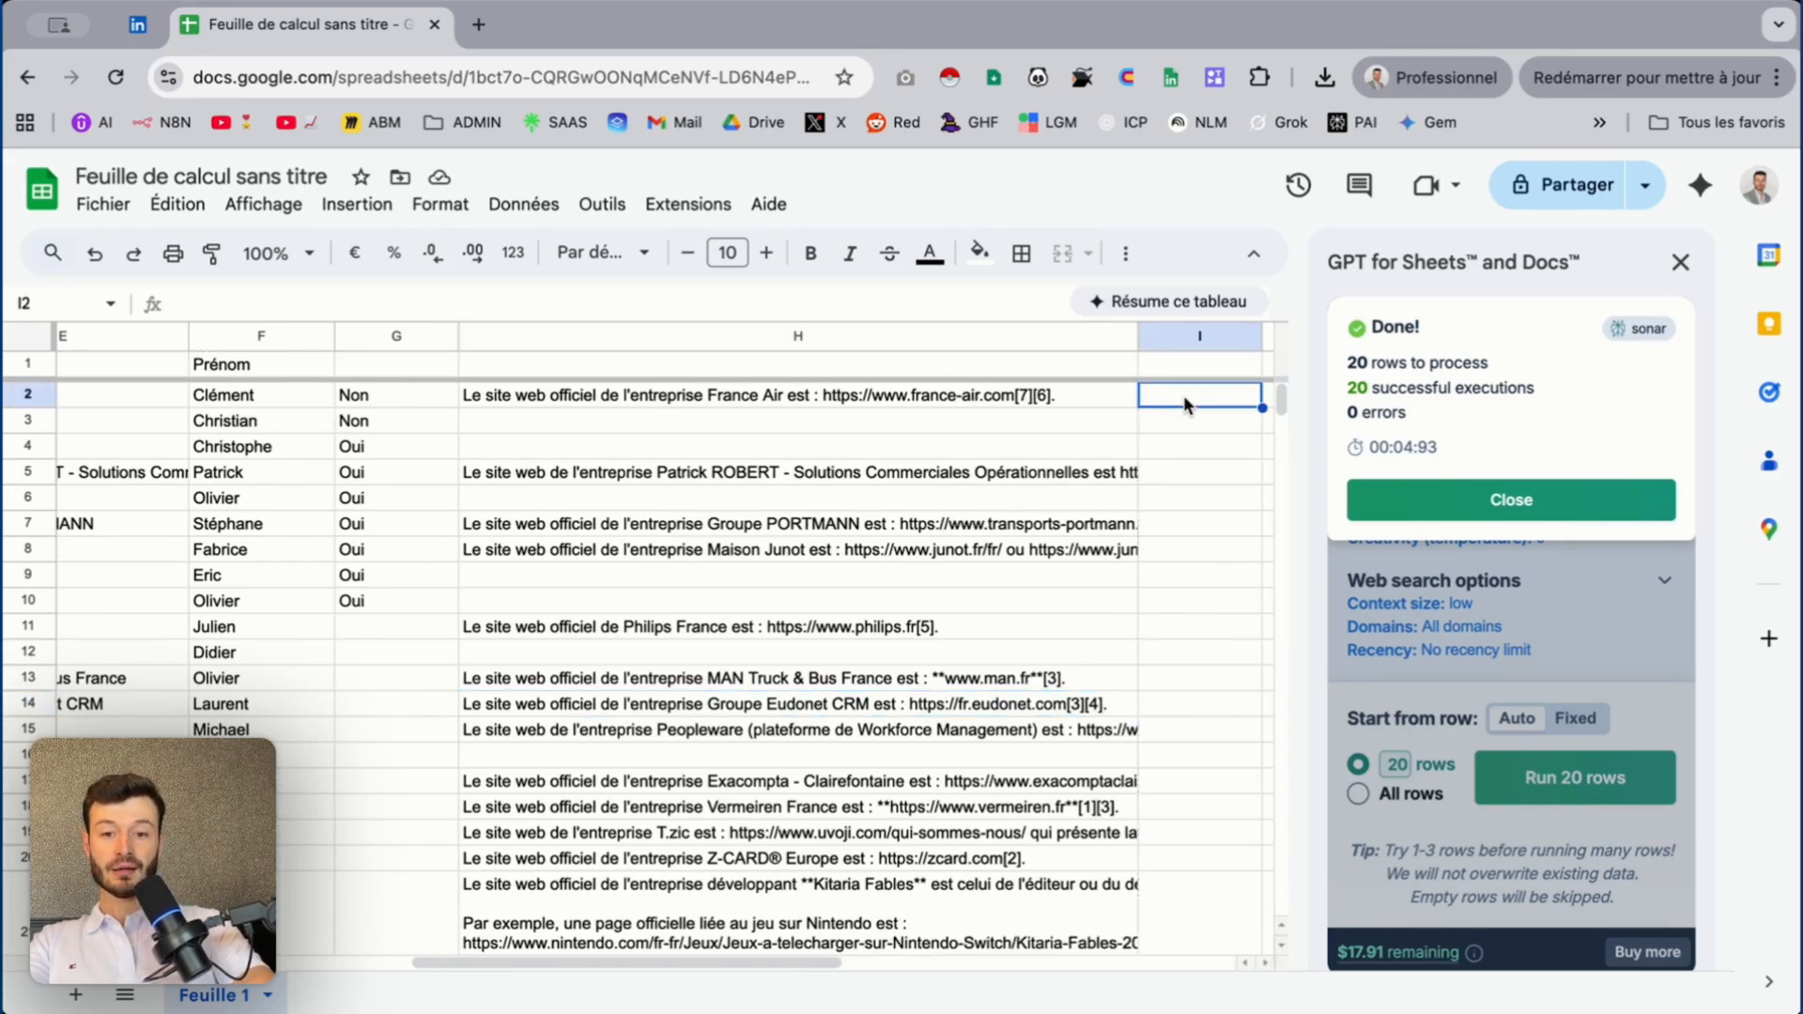
pyautogui.hscroll(2, 1184, 397)
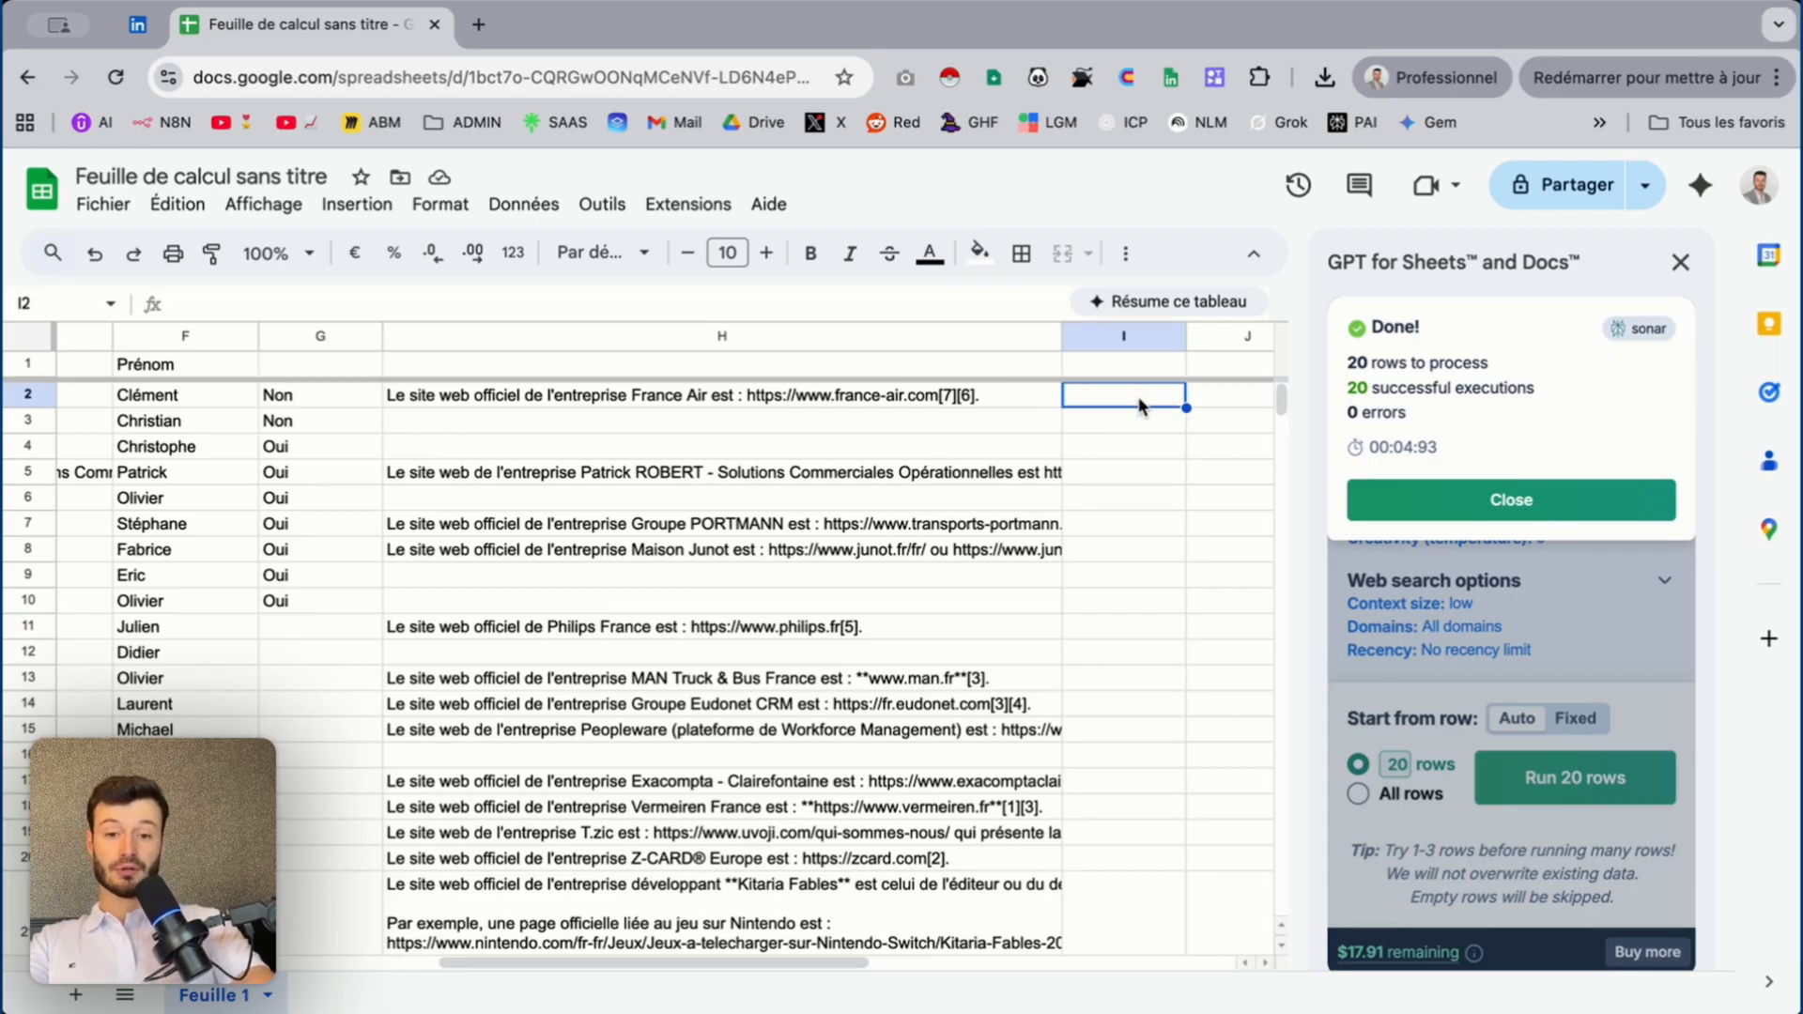
pyautogui.write('=gpt')
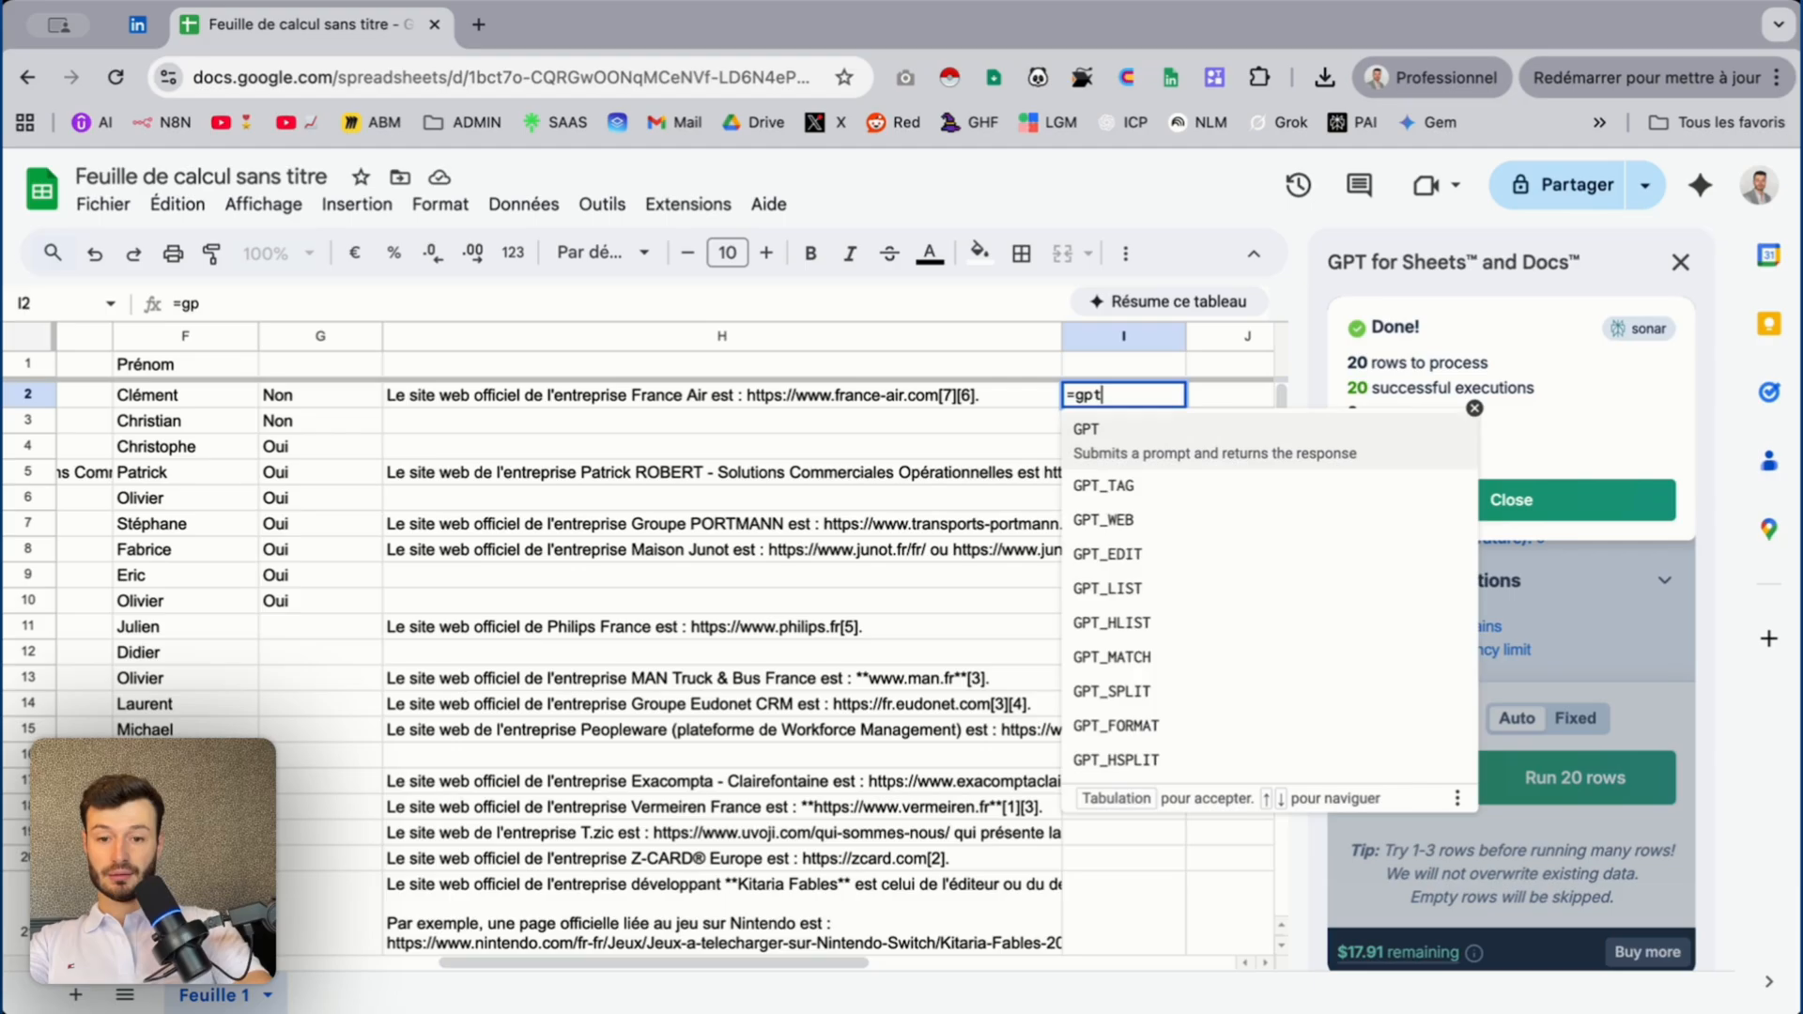
pyautogui.press('Tab')
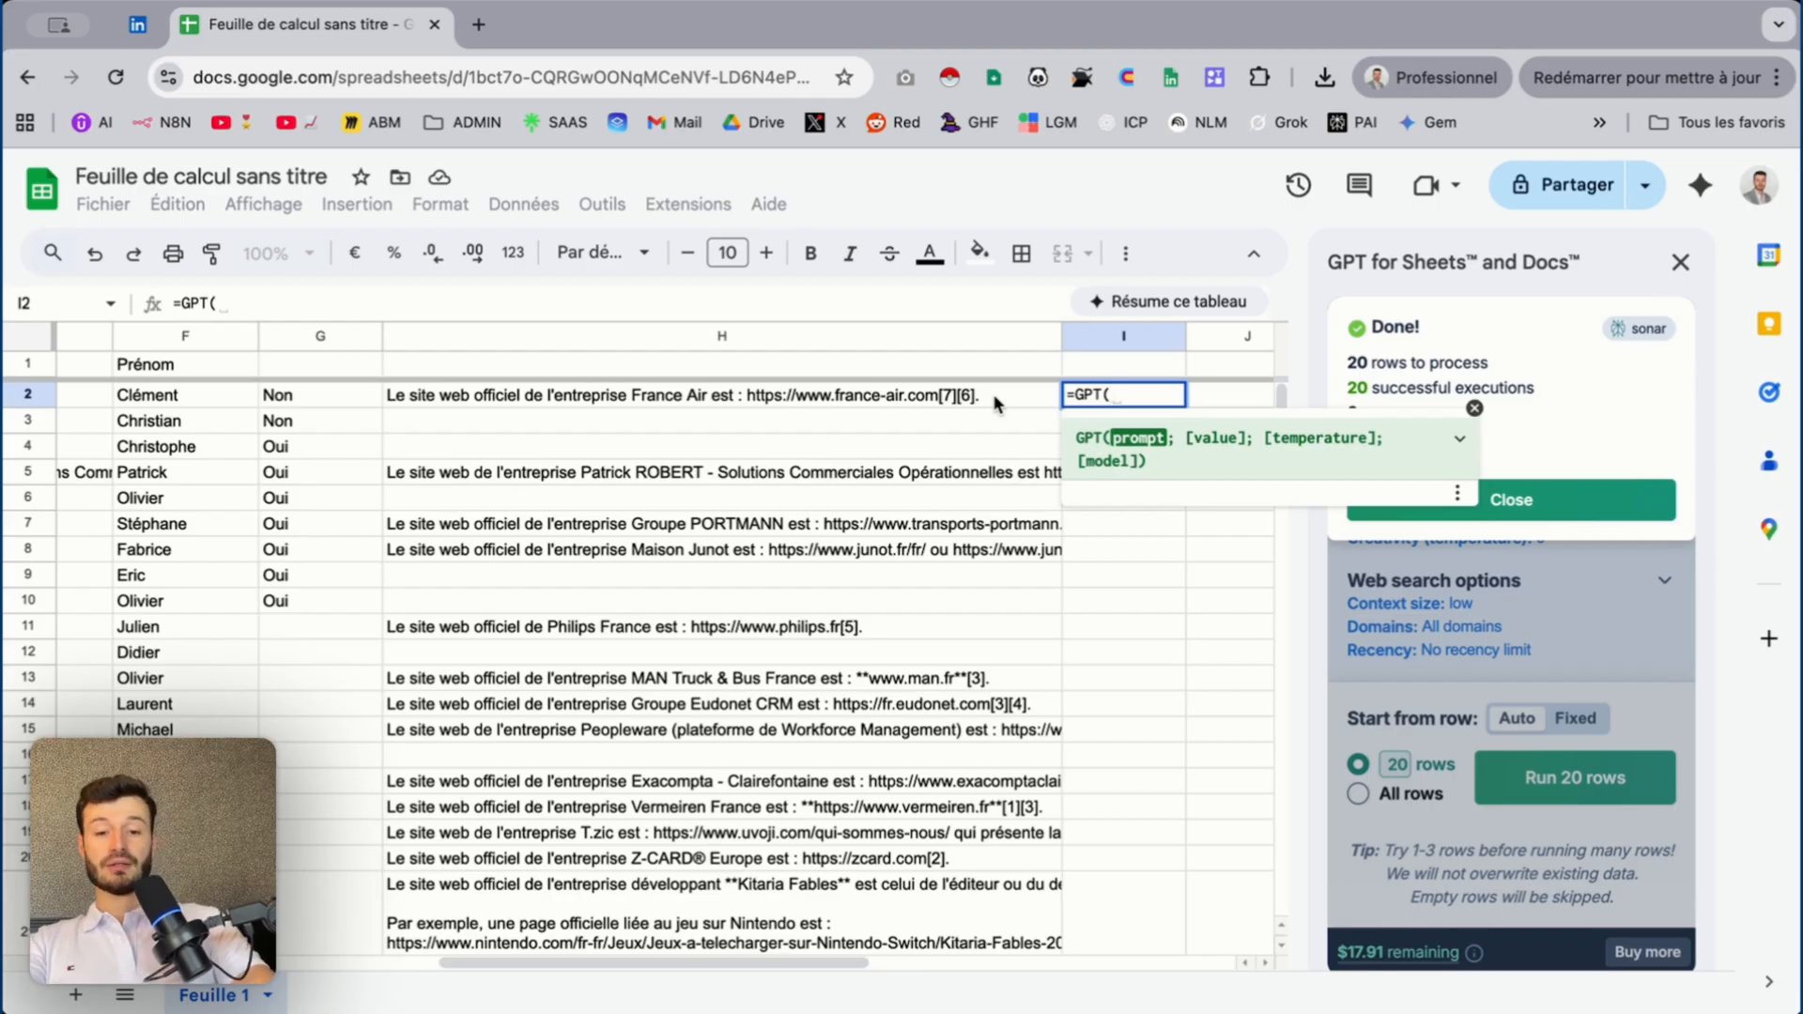
# Close the GPT for Sheets and Docs sidebar and erase the unfinished GPT formula from cell I2
pyautogui.click(1680, 264)
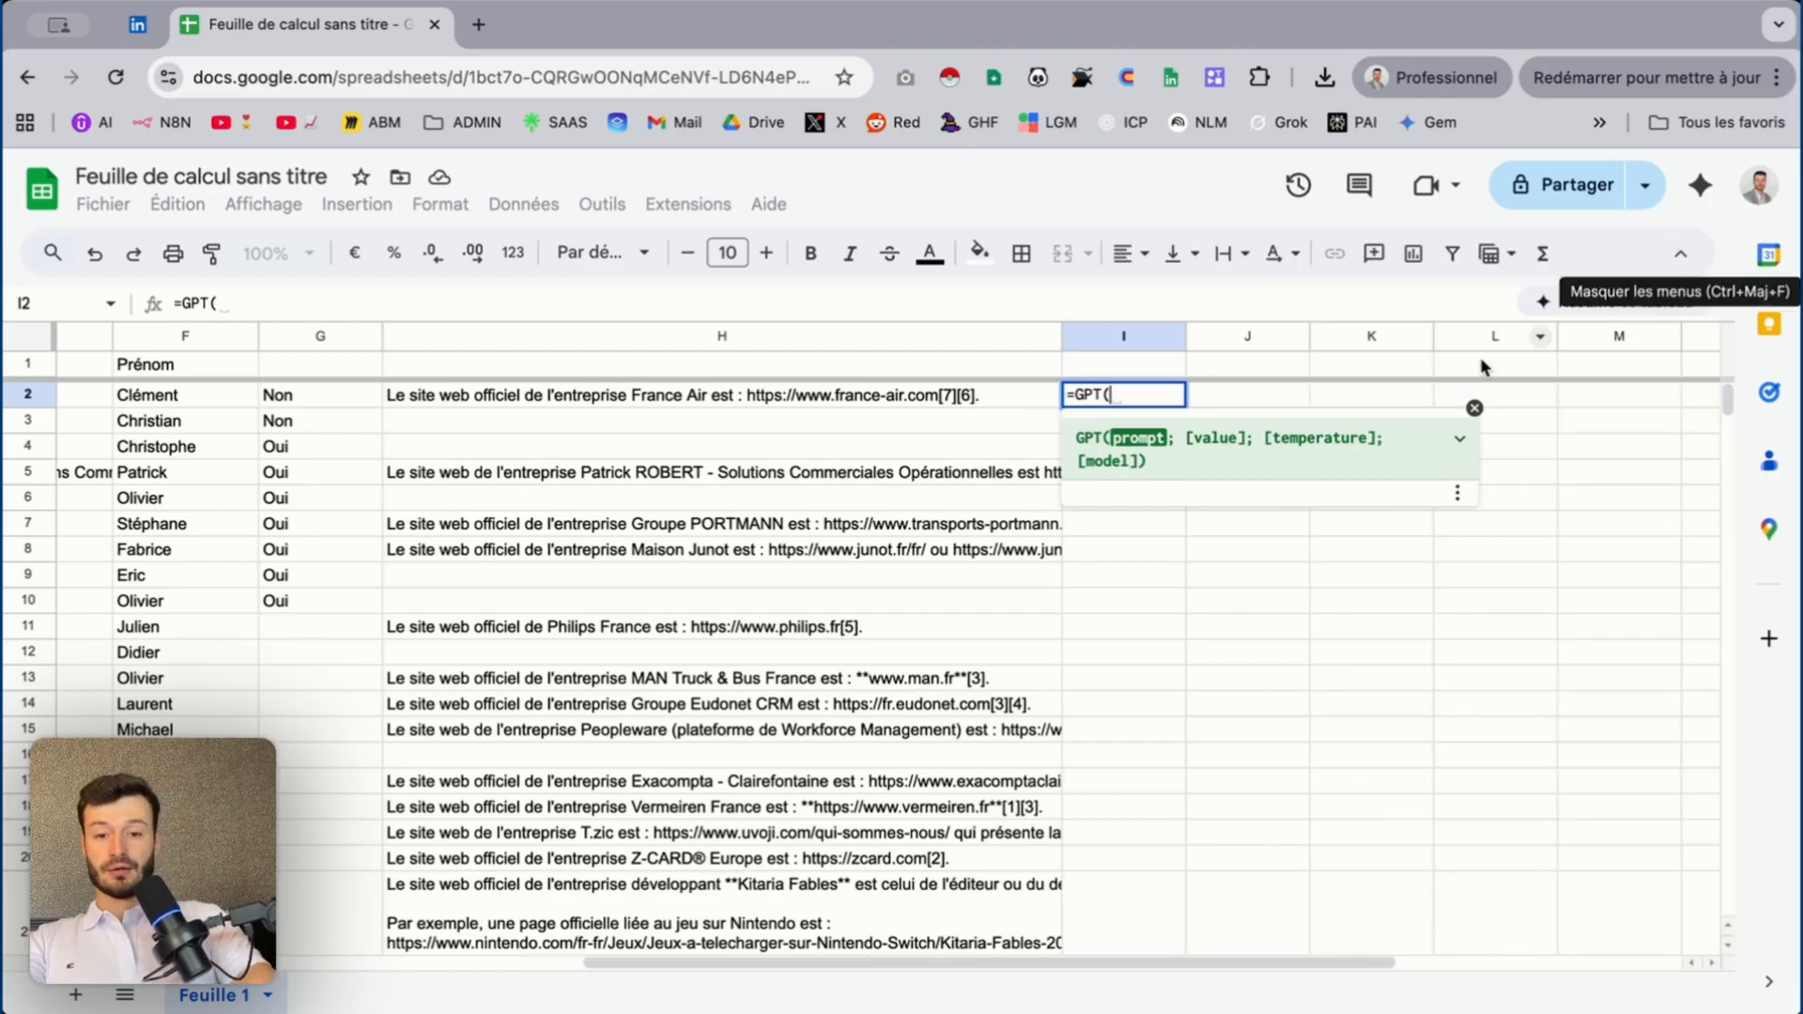
pyautogui.press('BackSpace')
pyautogui.press('BackSpace')
pyautogui.press('BackSpace')
pyautogui.press('BackSpace')
pyautogui.press('BackSpace')
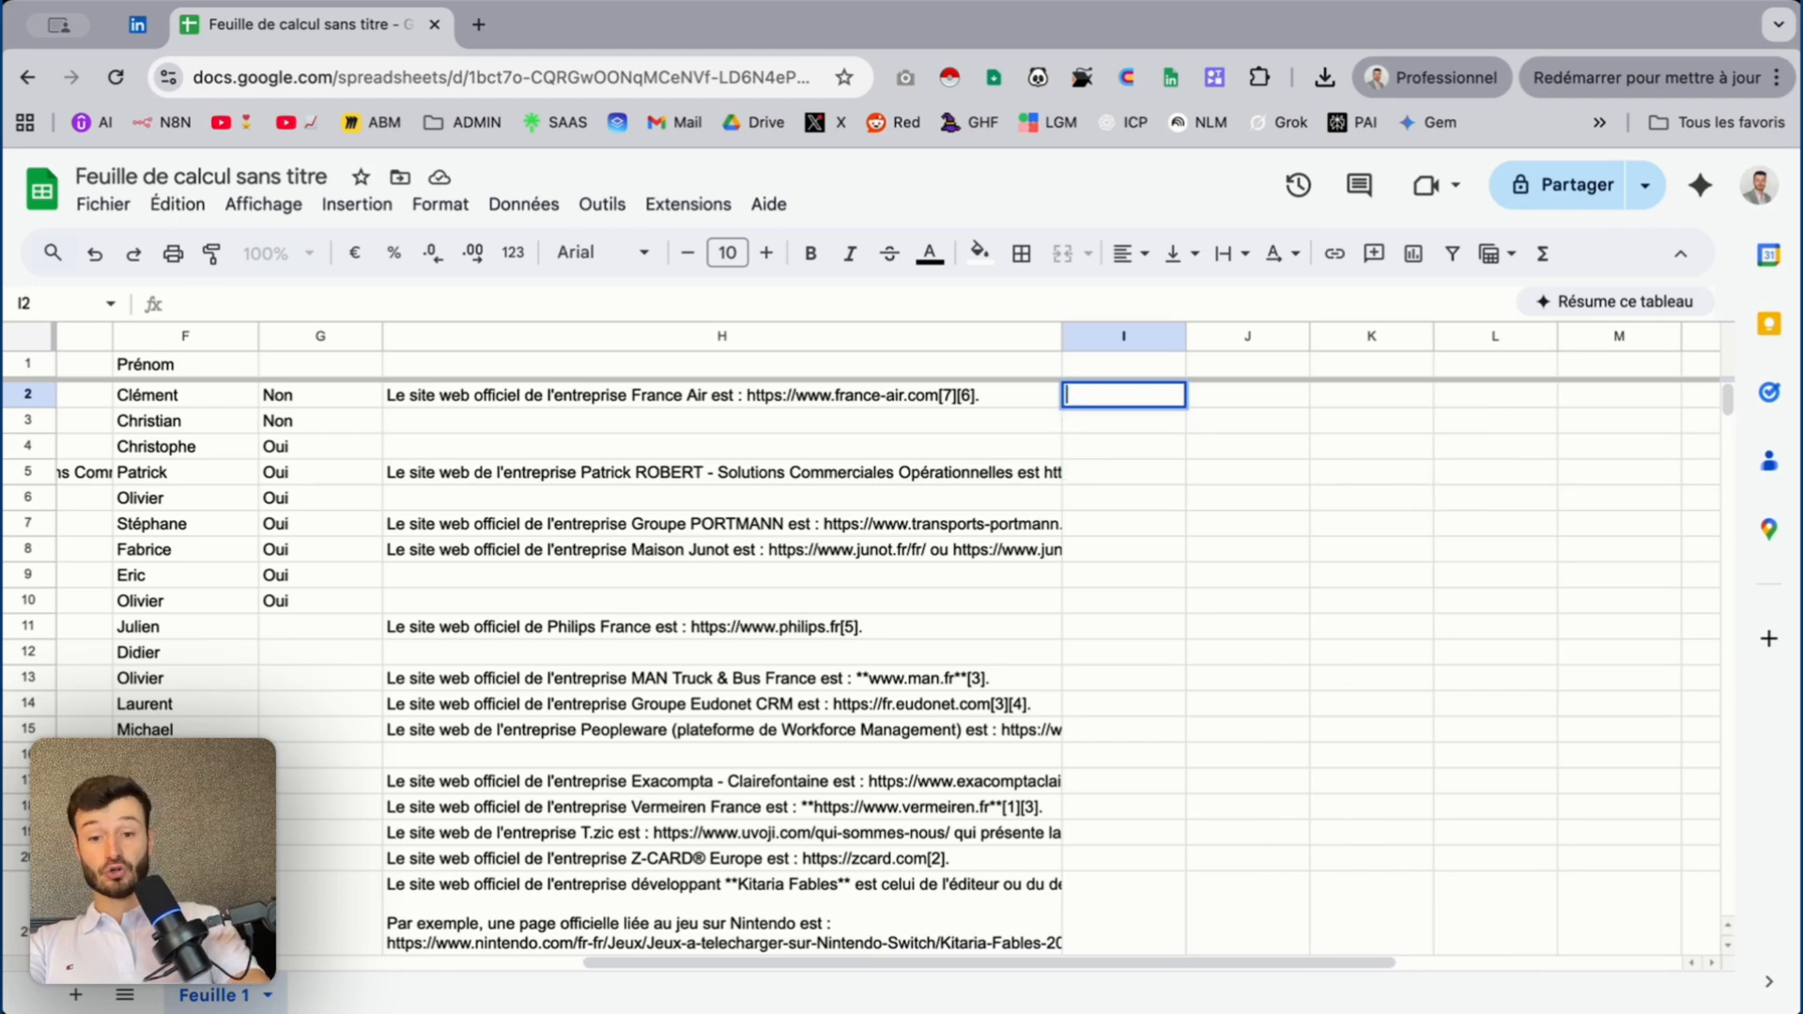
# Select the empty cell I2 beside the first website answer and widen column I to nearly double its width
pyautogui.click(1136, 448)
pyautogui.hscroll(-1, 1136, 451)
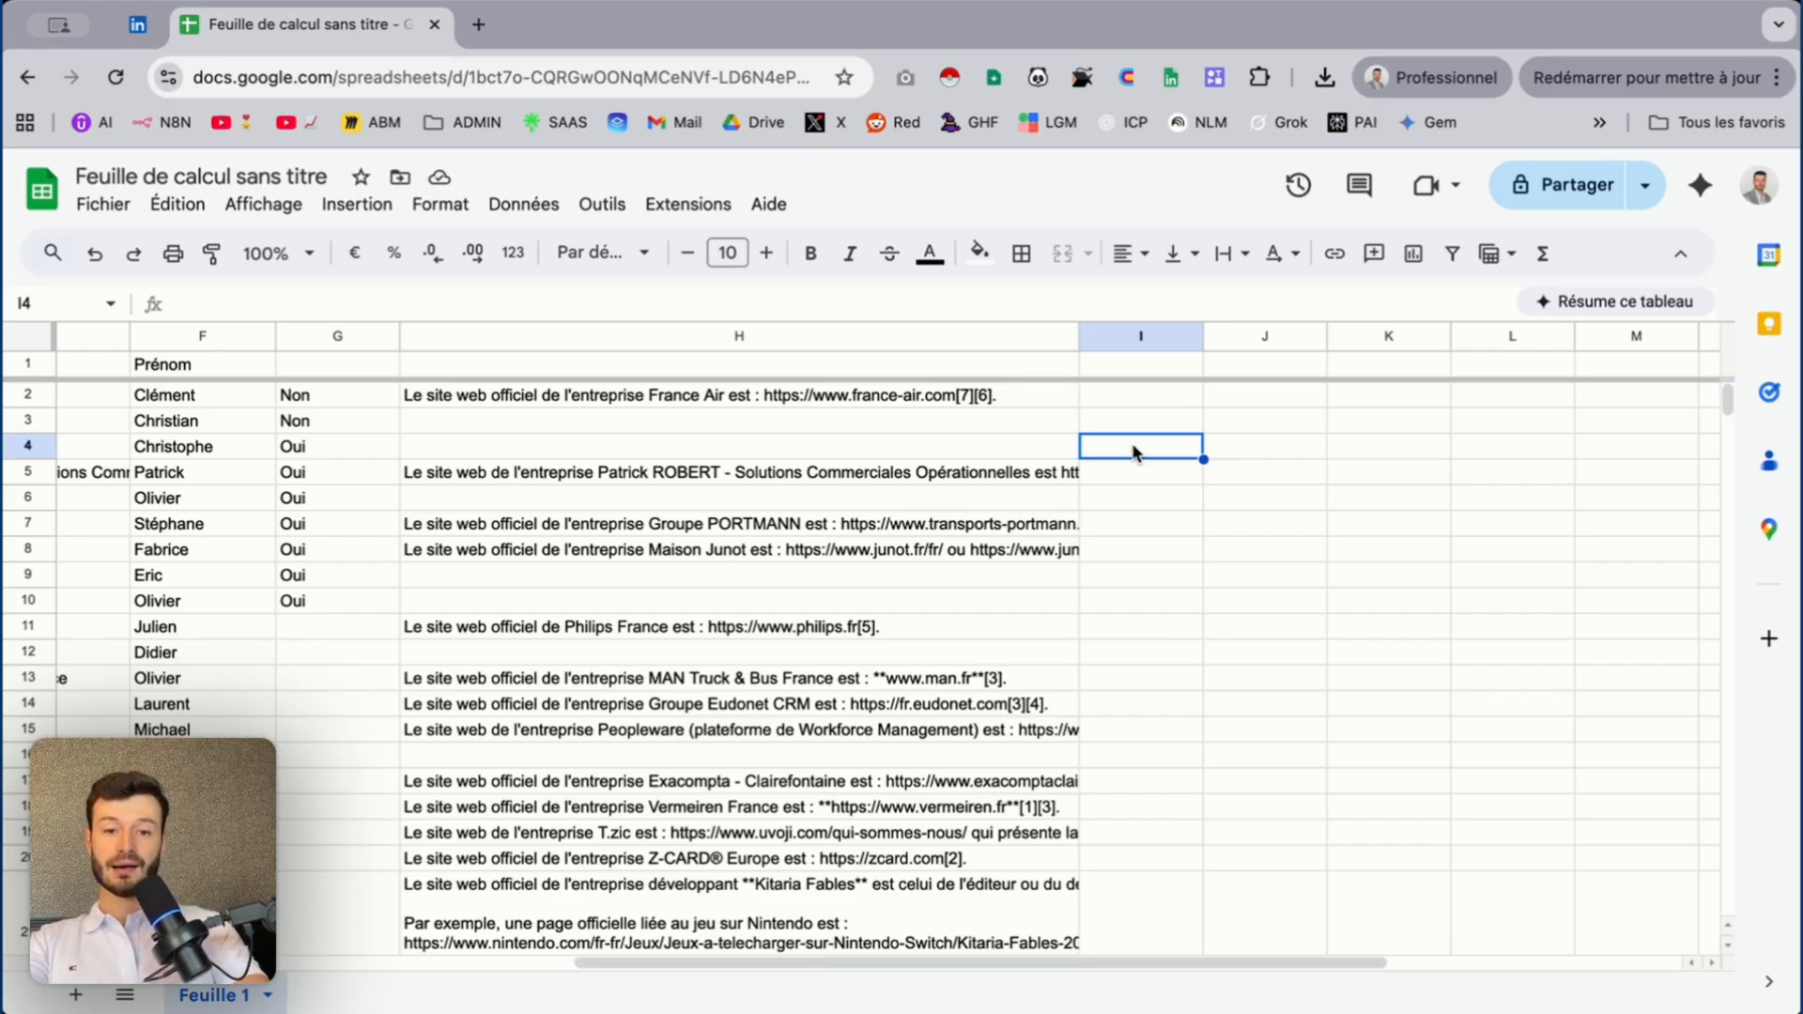
pyautogui.click(1134, 396)
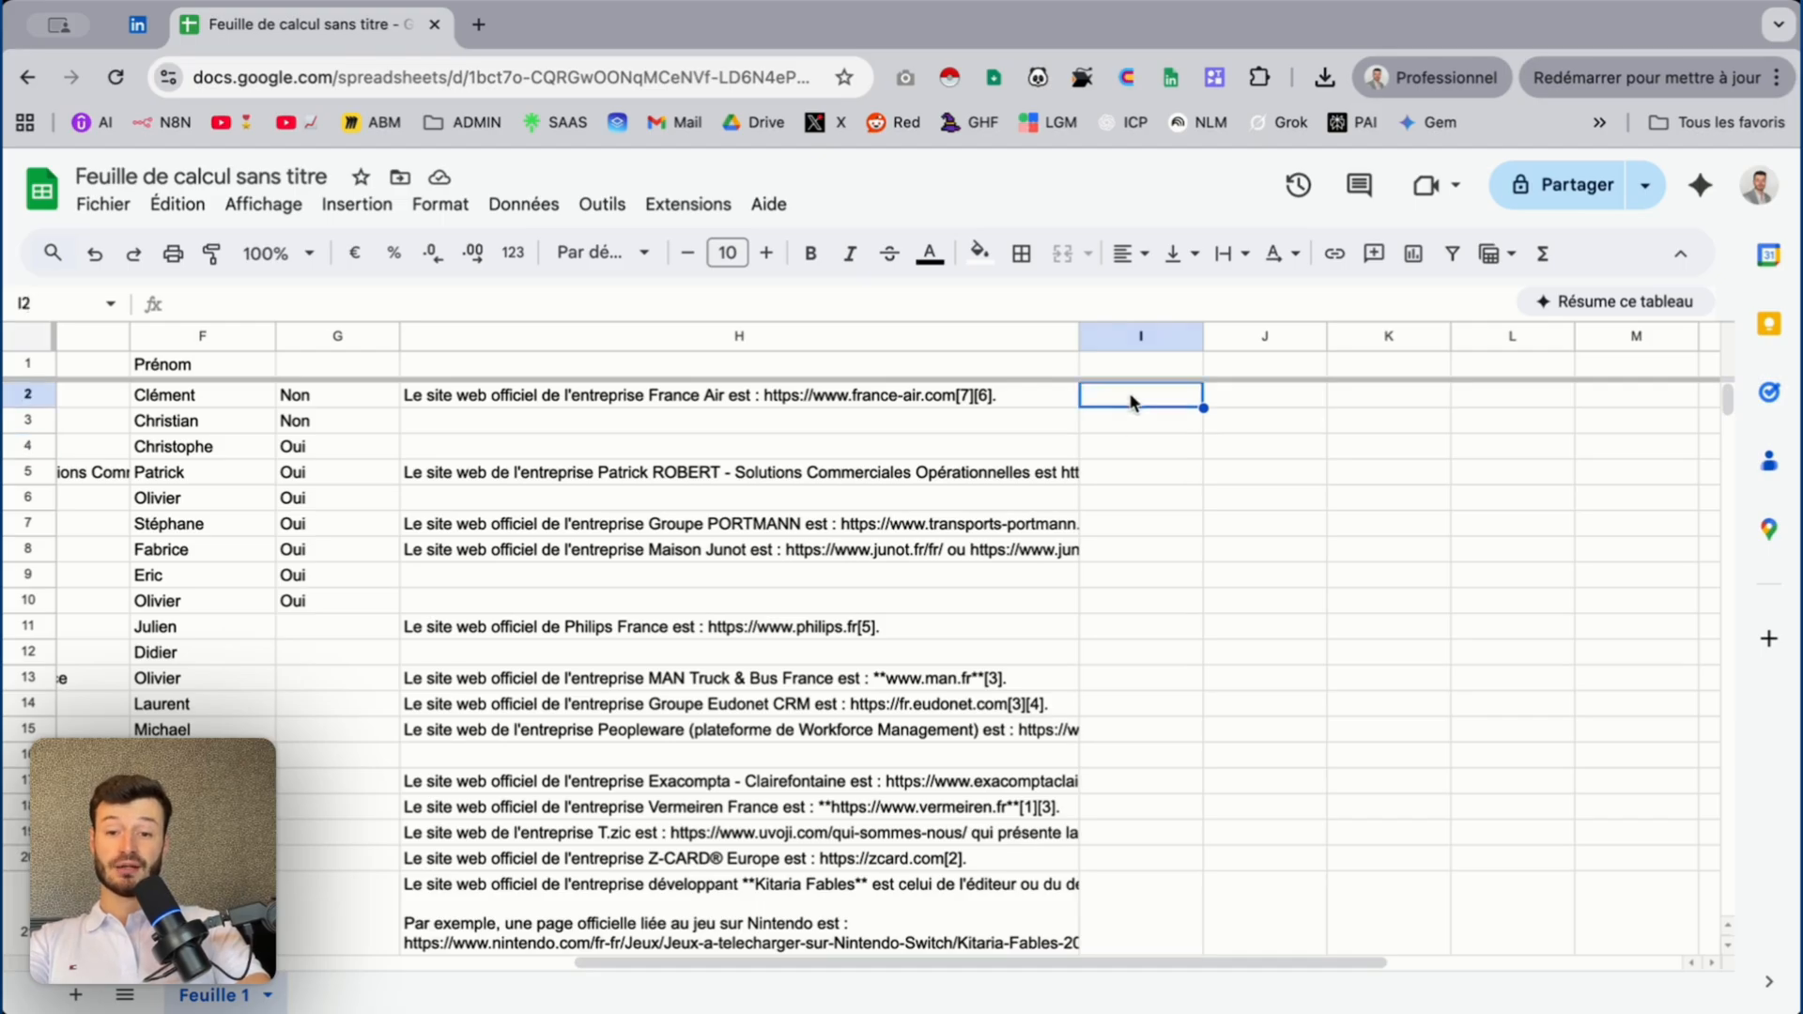
pyautogui.hscroll(1, 1131, 401)
pyautogui.hscroll(-5, 1133, 401)
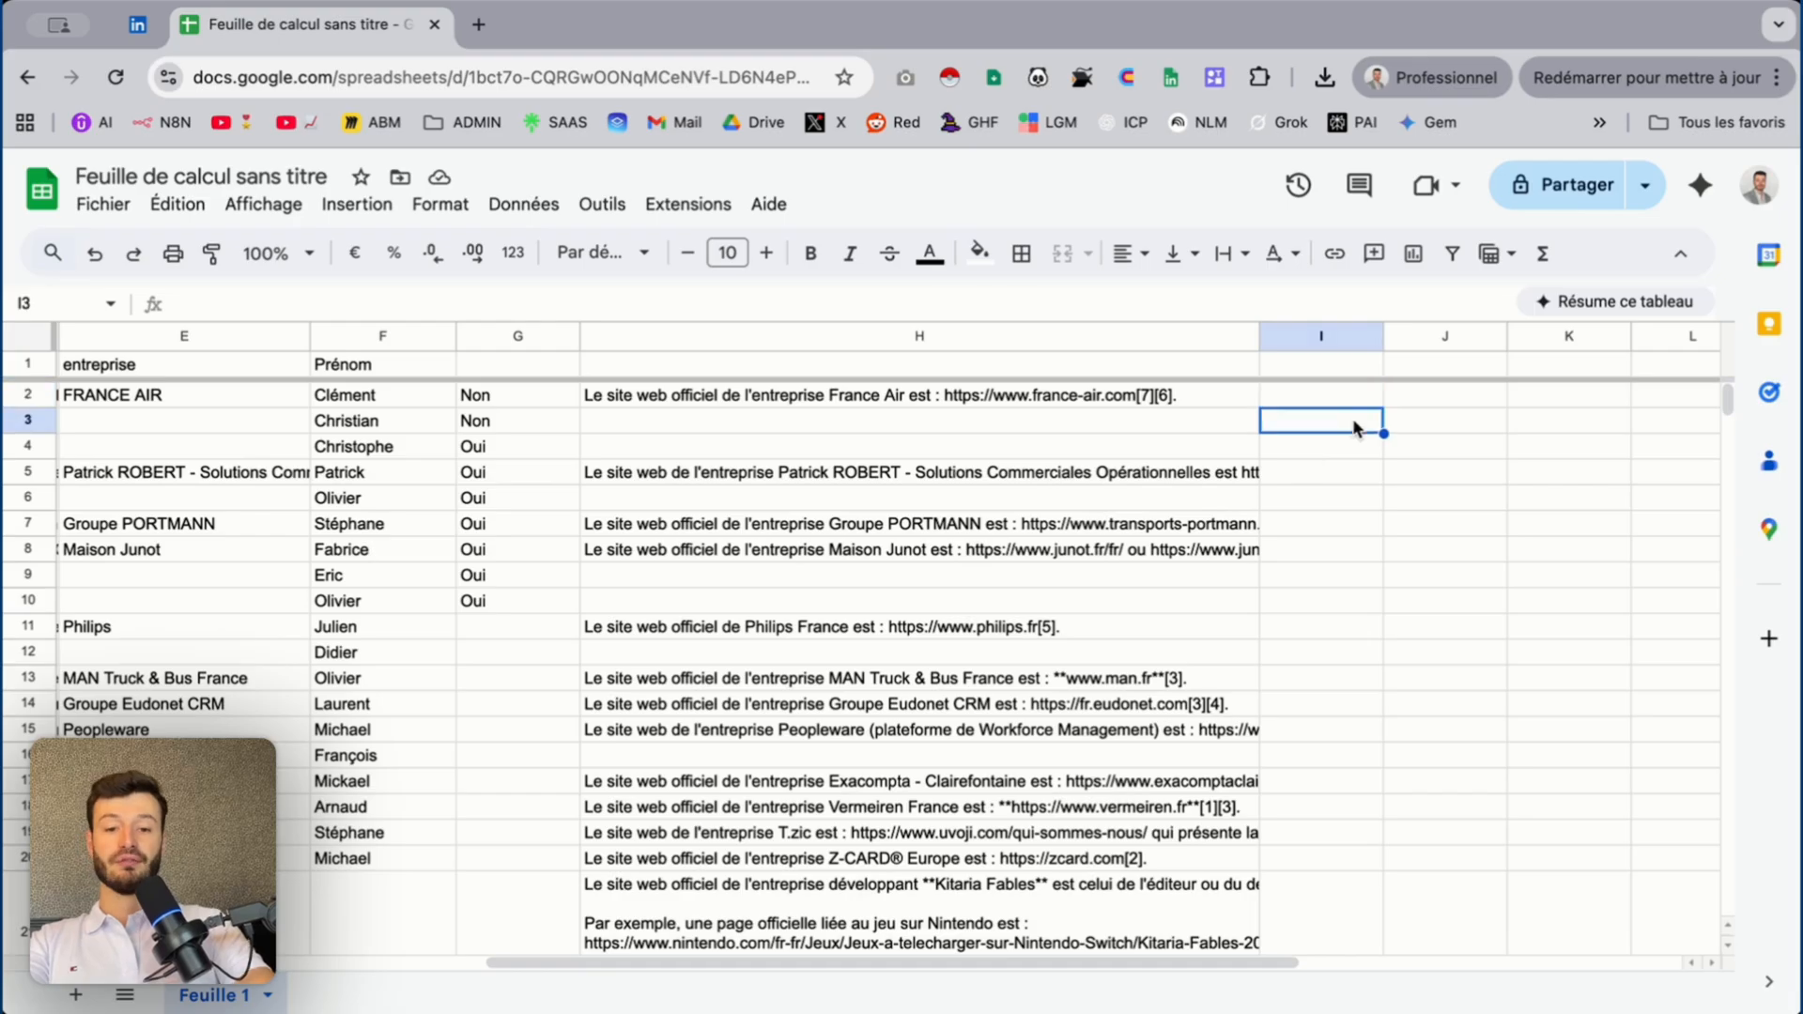
pyautogui.hscroll(-1, 1357, 404)
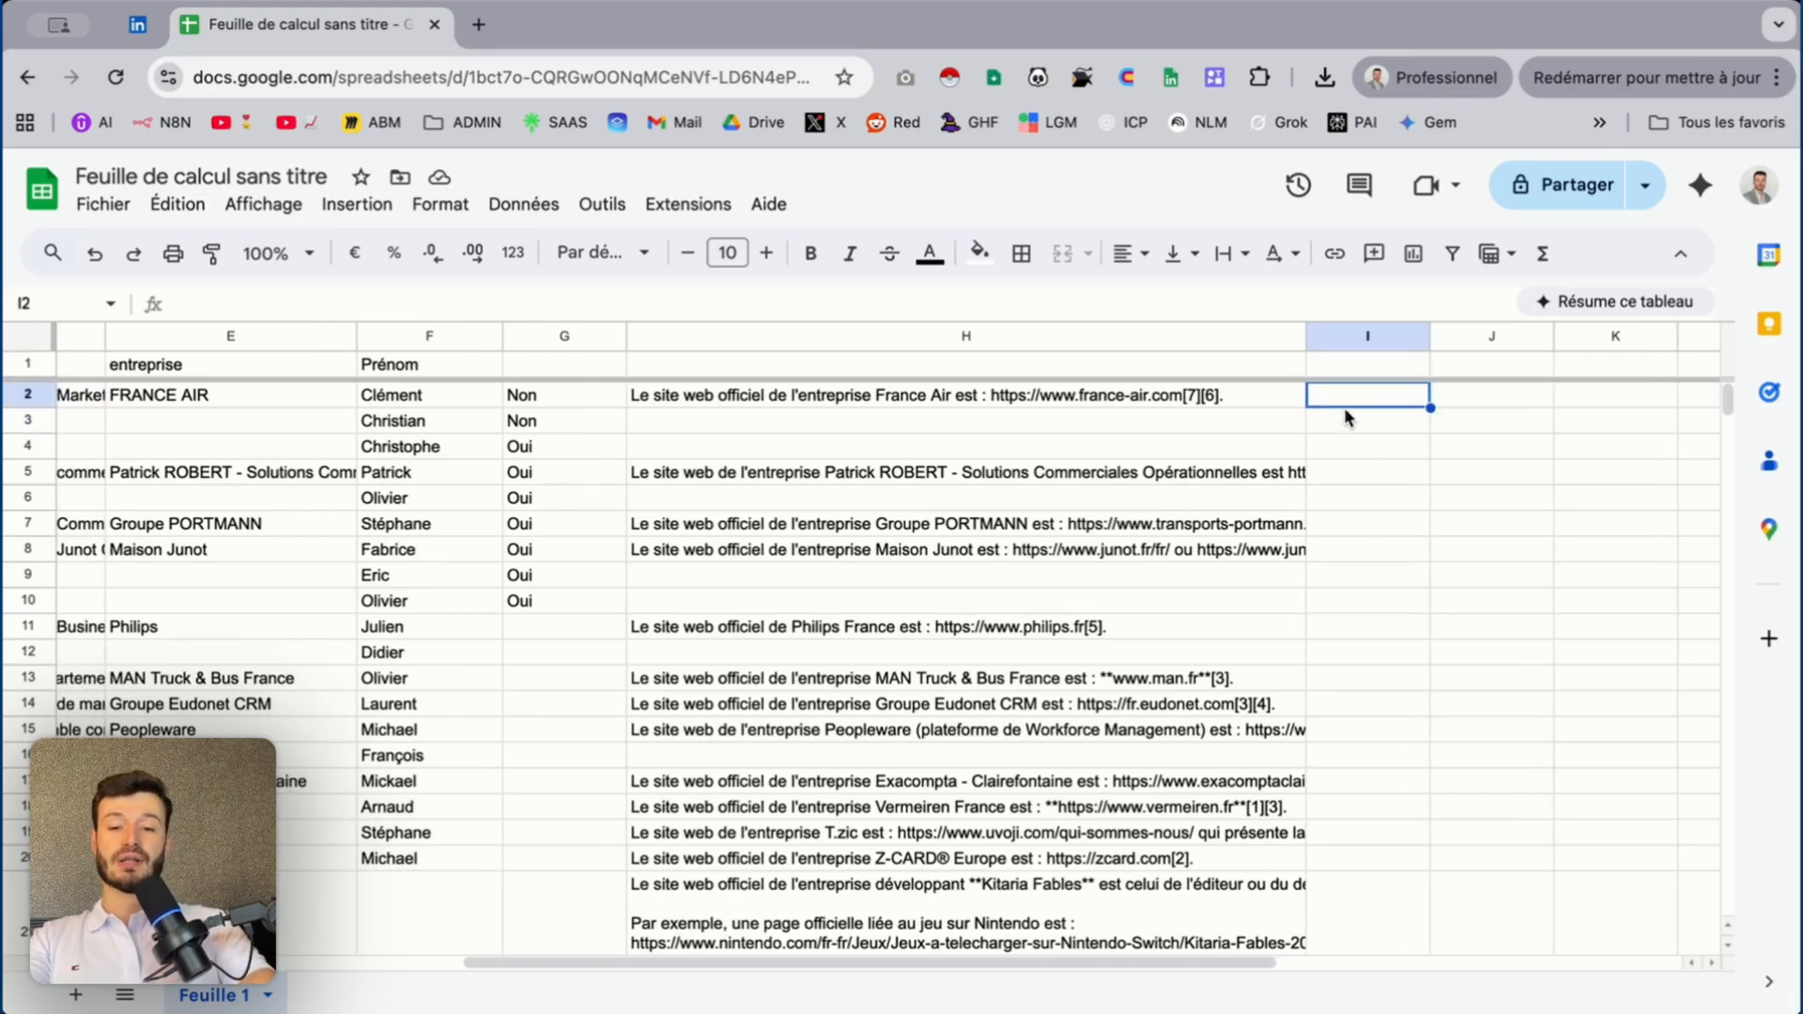
pyautogui.moveTo(1430, 336); pyautogui.dragTo(1537, 336)
pyautogui.hscroll(-1, 1440, 397)
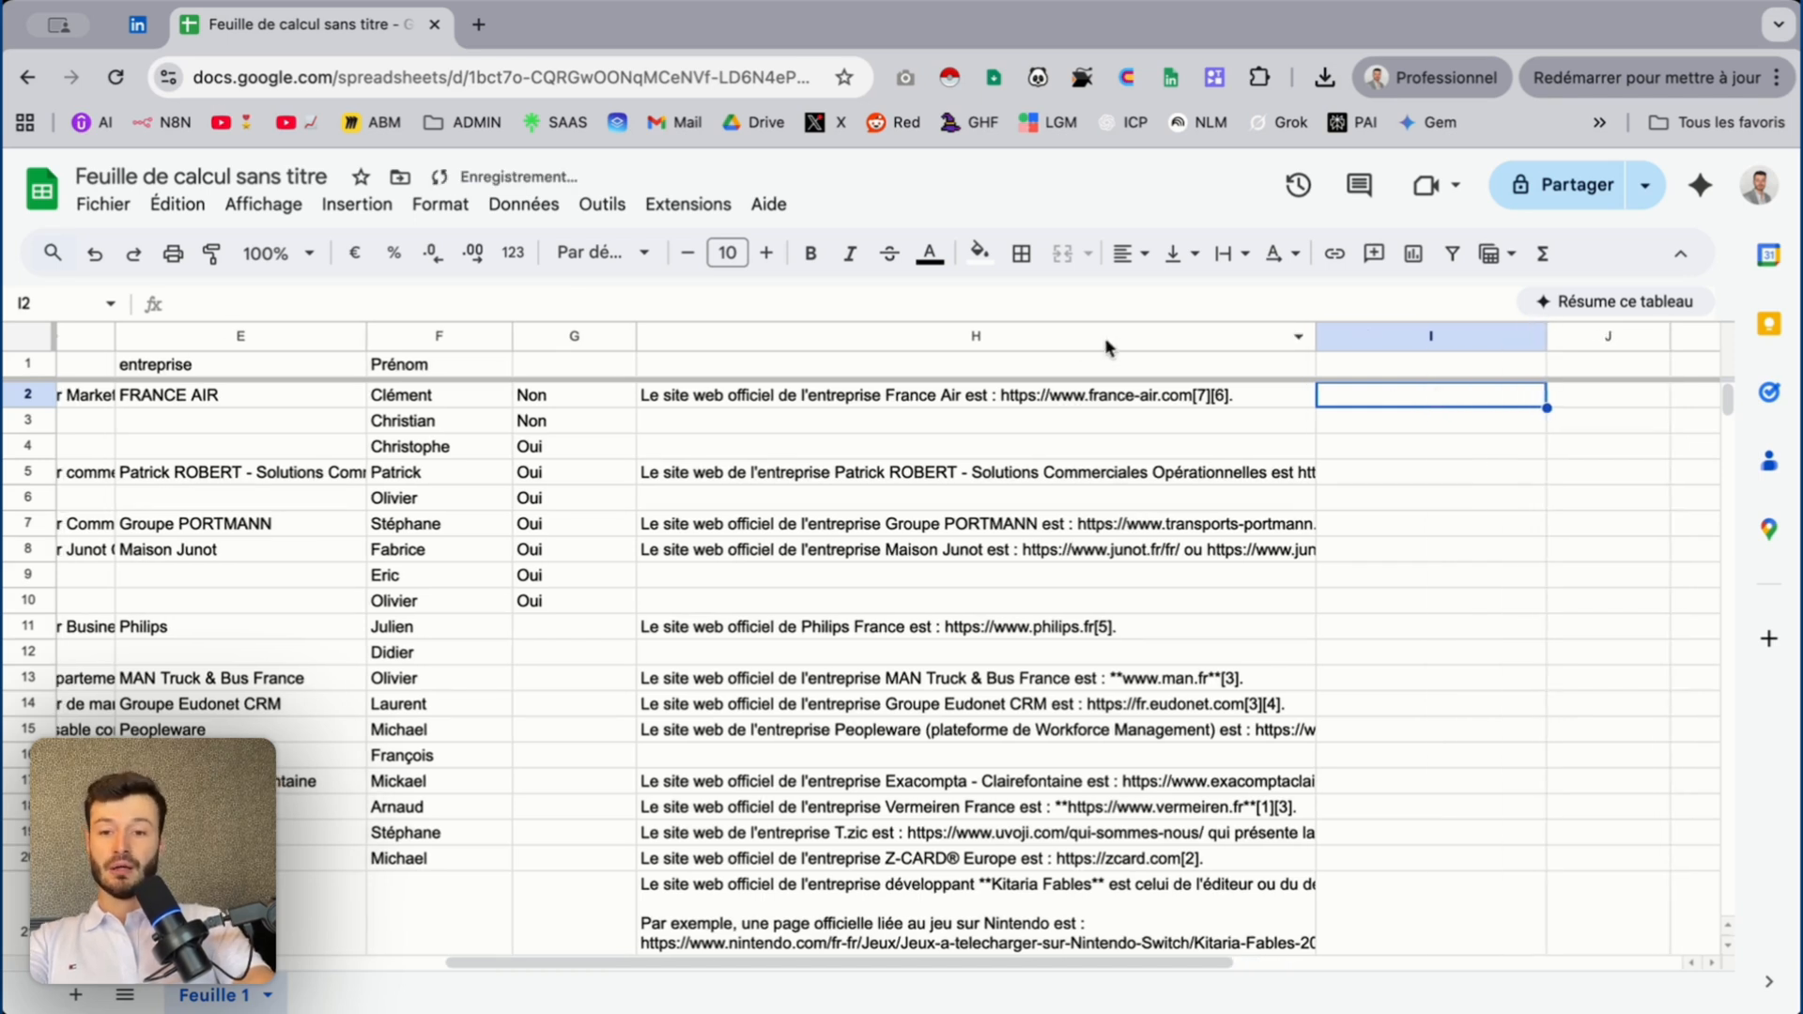